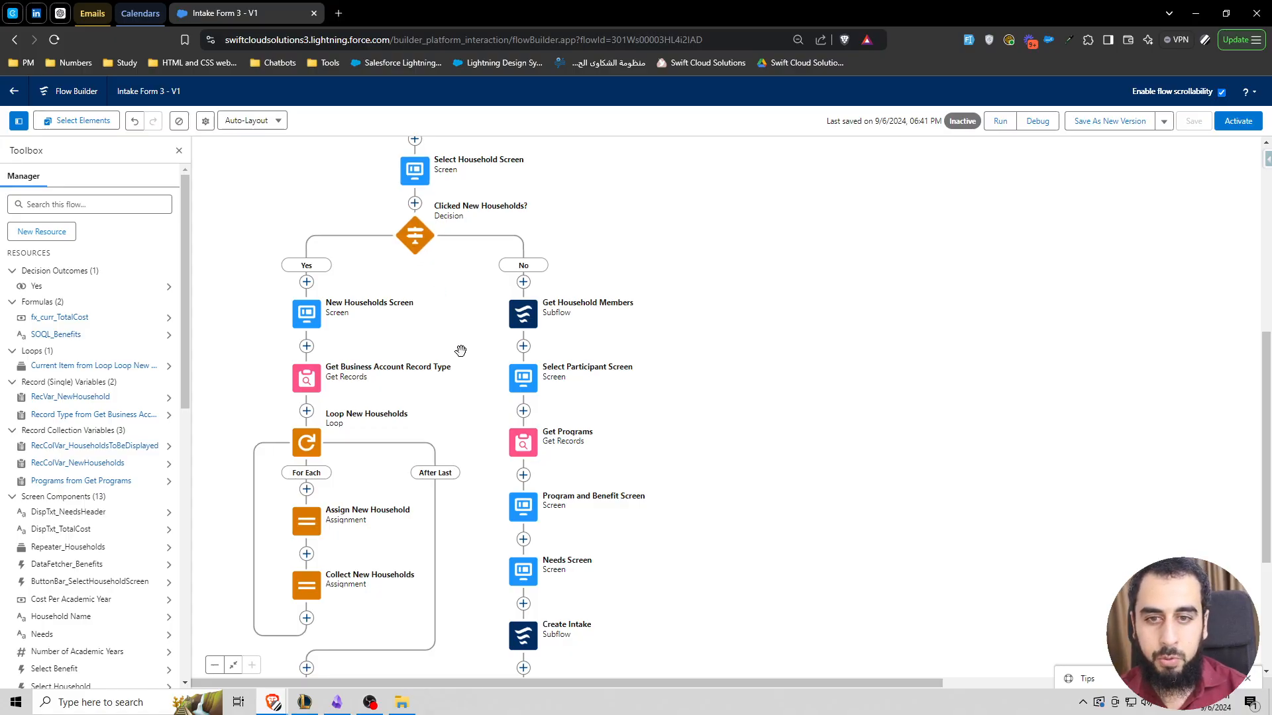
Add a Flow Button Bar below the table on the Select Participant Screen, with API name ButtonBar_NewParticipants.
{"action": "double_click", "coordinate": [547, 379]}
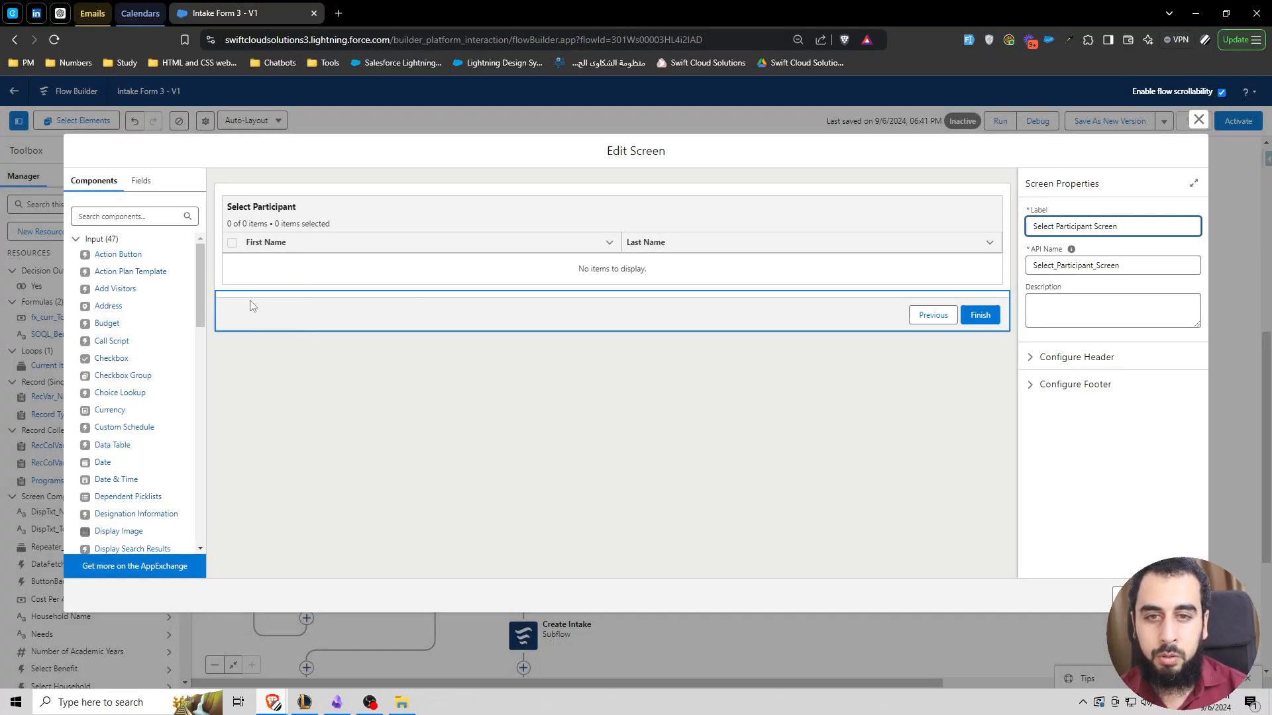
{"action": "left_click", "coordinate": [136, 209]}
{"action": "type", "text": "button"}
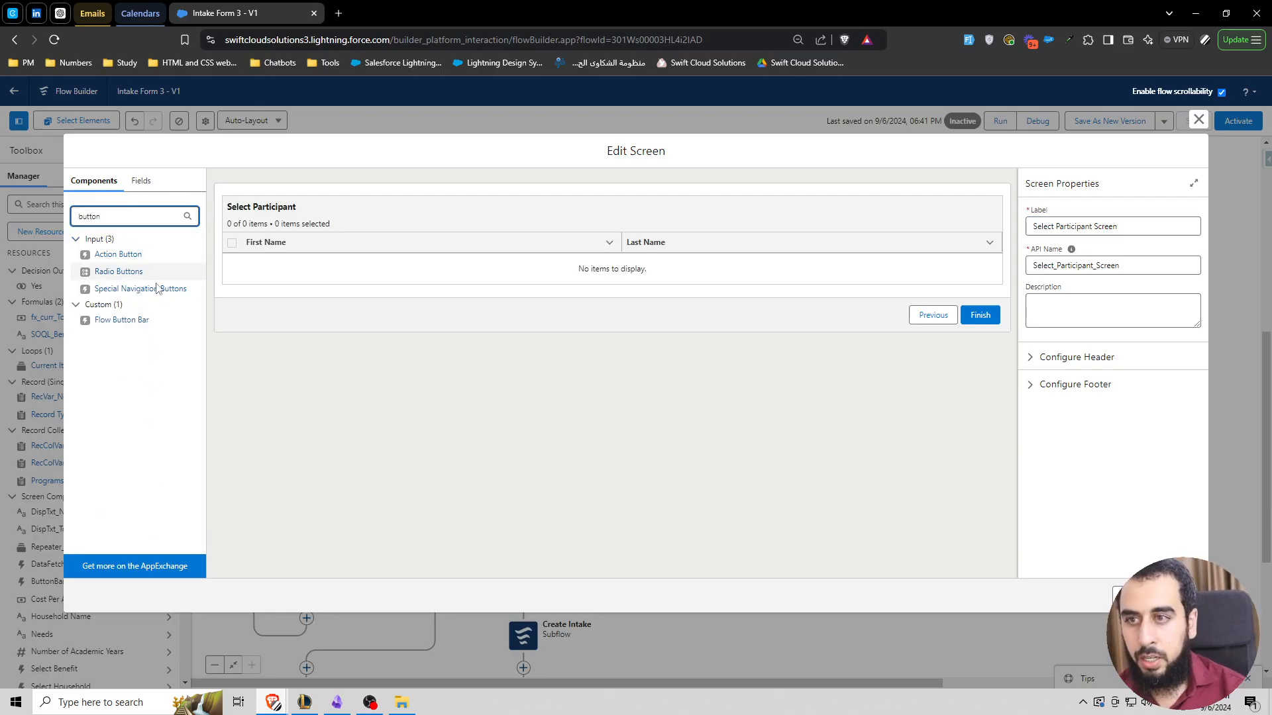
{"action": "left_click_drag", "start_coordinate": [121, 320], "coordinate": [725, 298]}
{"action": "left_click", "coordinate": [1073, 225]}
{"action": "type", "text": "Button"}
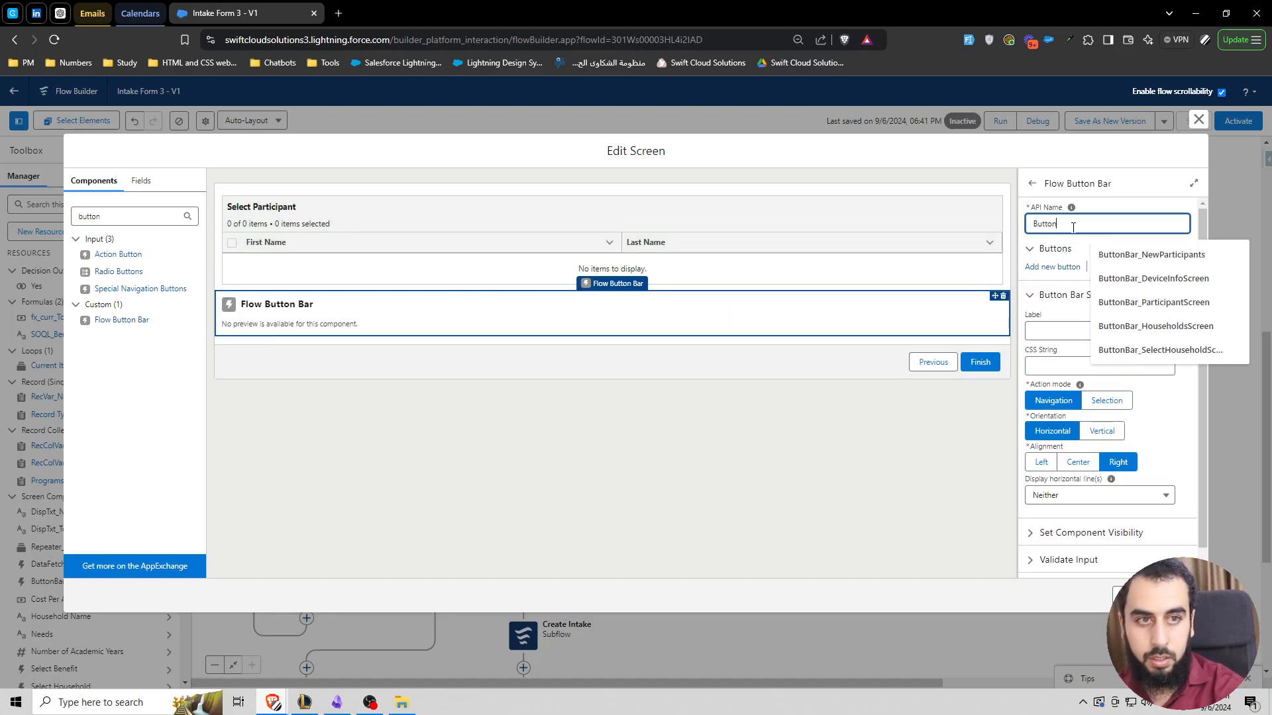
{"action": "type", "text": "Bar_New"}
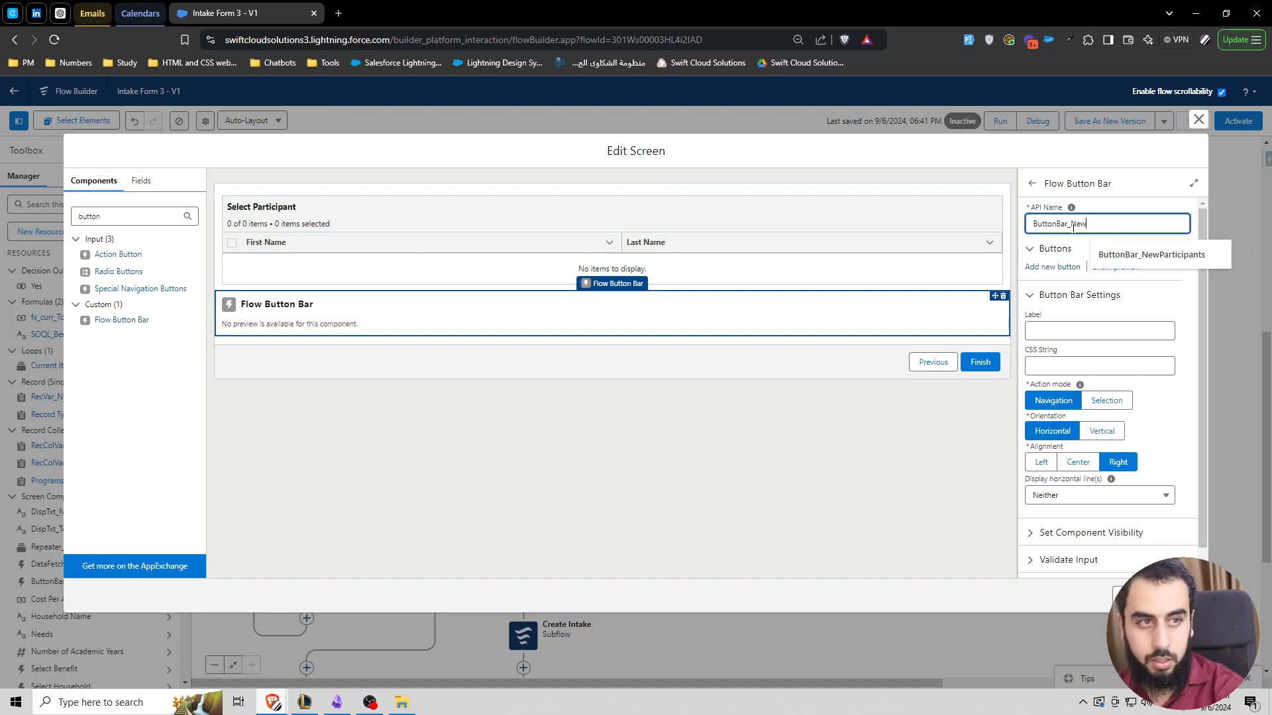
{"action": "left_click", "coordinate": [1102, 254]}
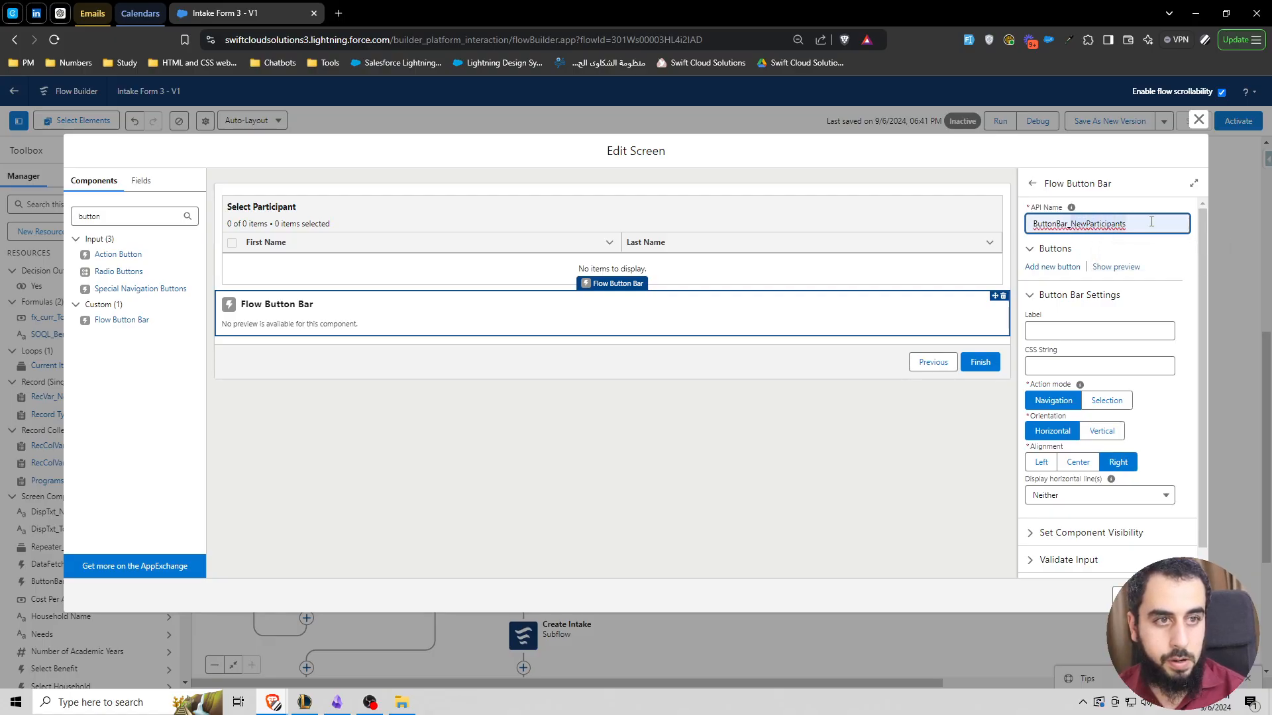
Add a button to the bar with label and value New Participants, Brand variant and the utility:einstein icon.
{"action": "left_click", "coordinate": [1052, 267]}
{"action": "left_click", "coordinate": [626, 363]}
{"action": "type", "text": "NewParticipants"}
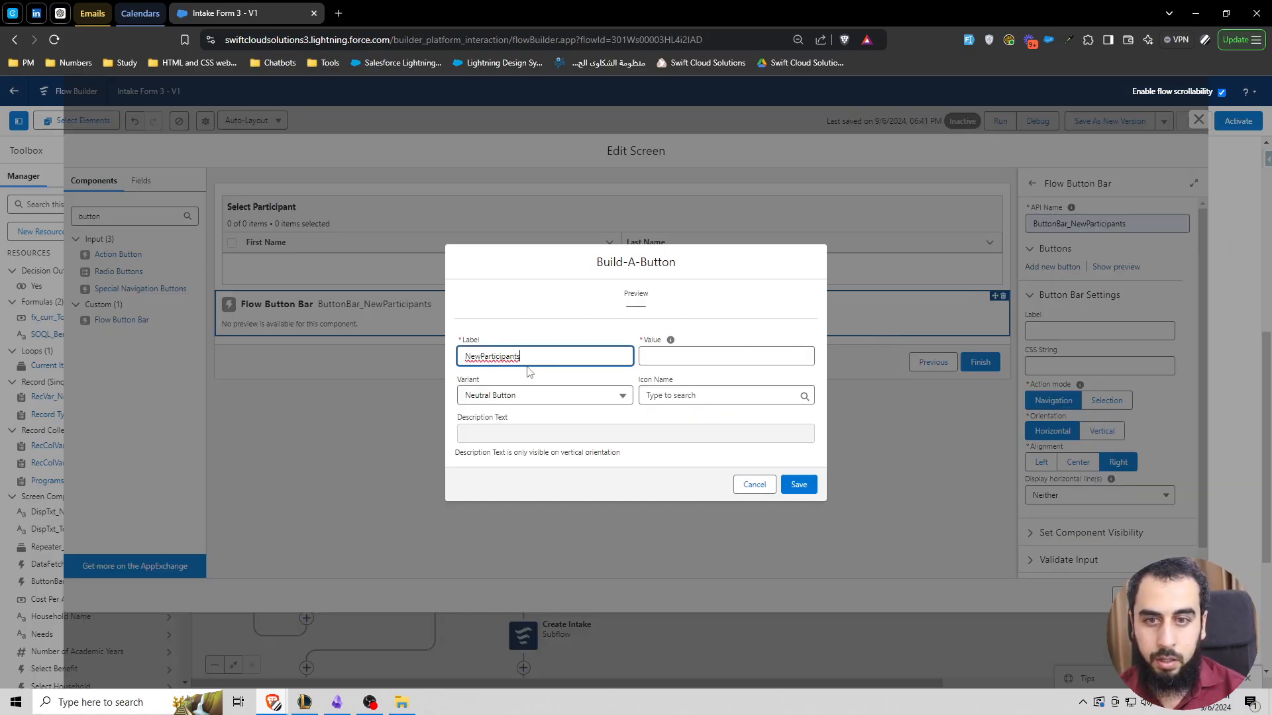
{"action": "left_click", "coordinate": [485, 356]}
{"action": "left_click", "coordinate": [670, 356]}
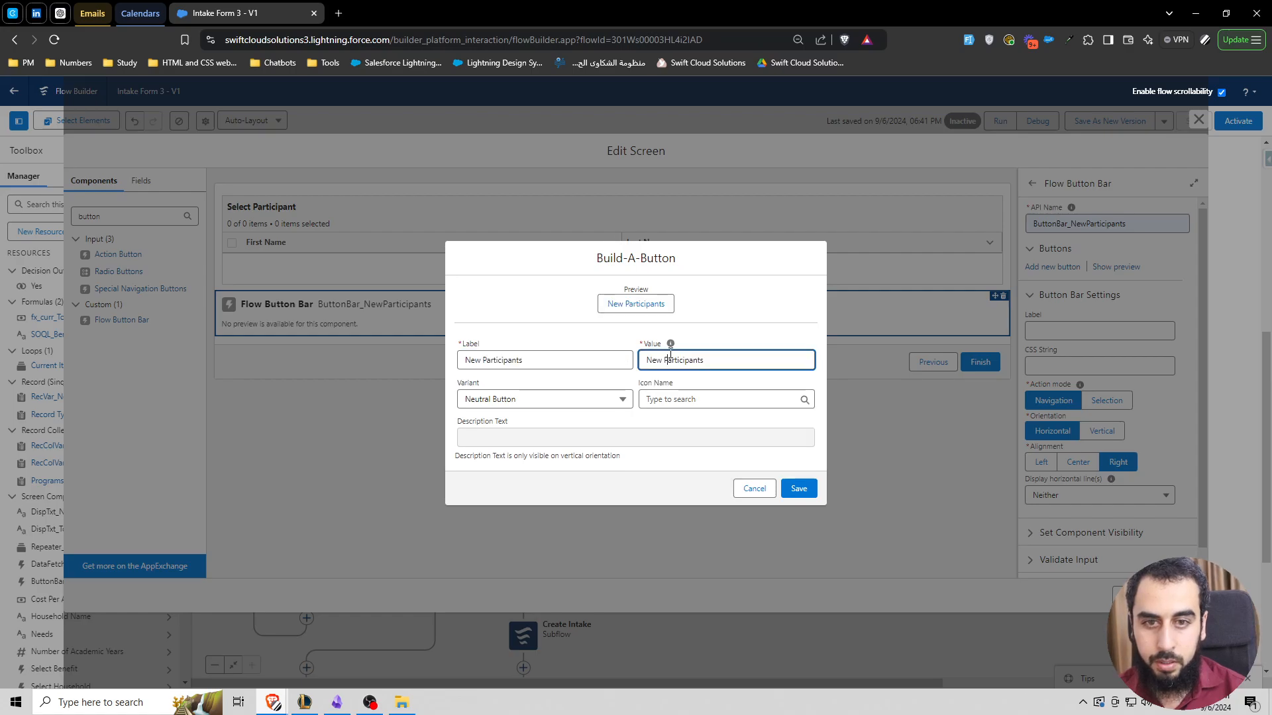
{"action": "left_click", "coordinate": [605, 401]}
{"action": "left_click", "coordinate": [543, 512]}
{"action": "left_click", "coordinate": [690, 398]}
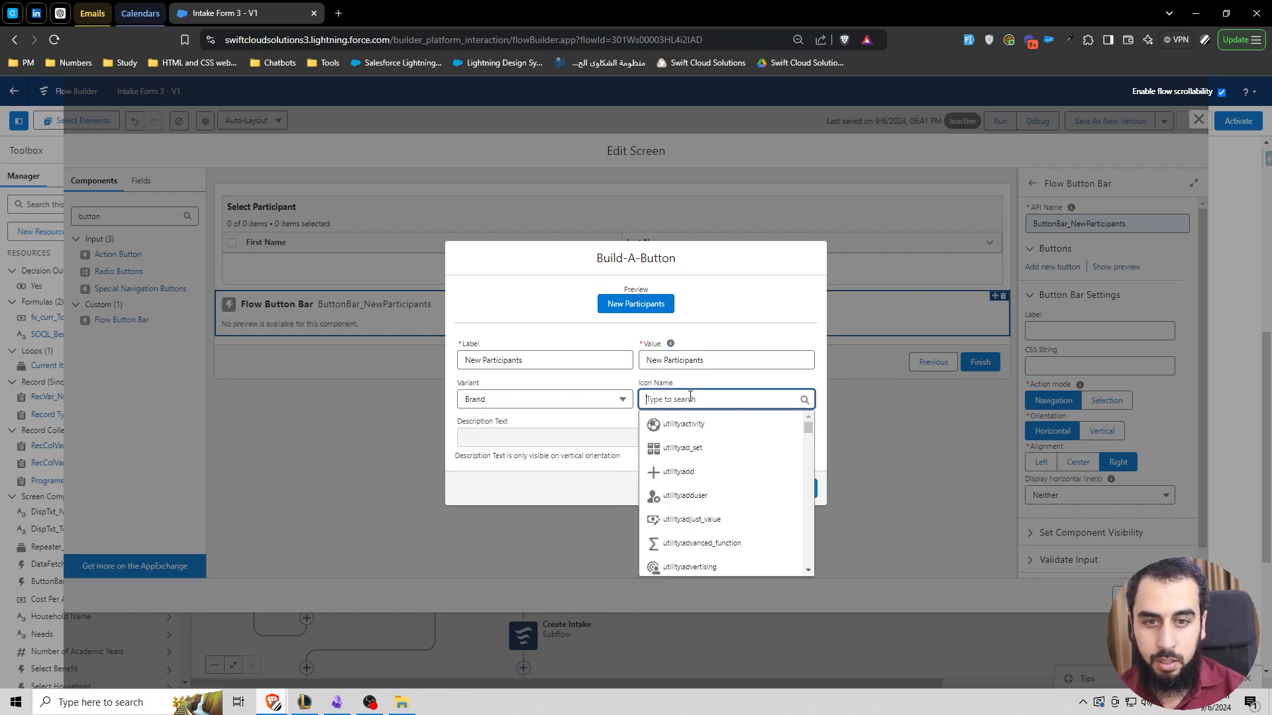
{"action": "type", "text": "ein"}
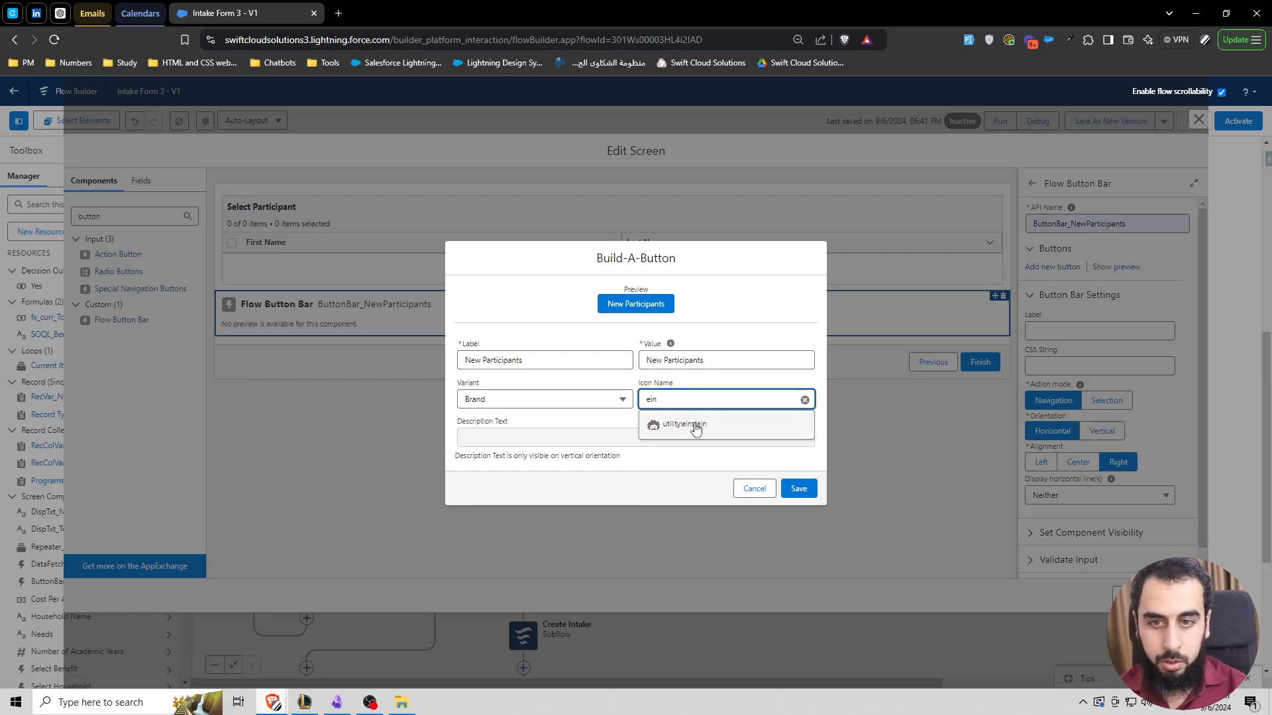
{"action": "left_click", "coordinate": [693, 424]}
{"action": "left_click", "coordinate": [798, 501]}
Align the button bar to the left and finish editing the Select Participant Screen.
{"action": "scroll", "coordinate": [1088, 459], "scroll_direction": "down", "scroll_amount": 1}
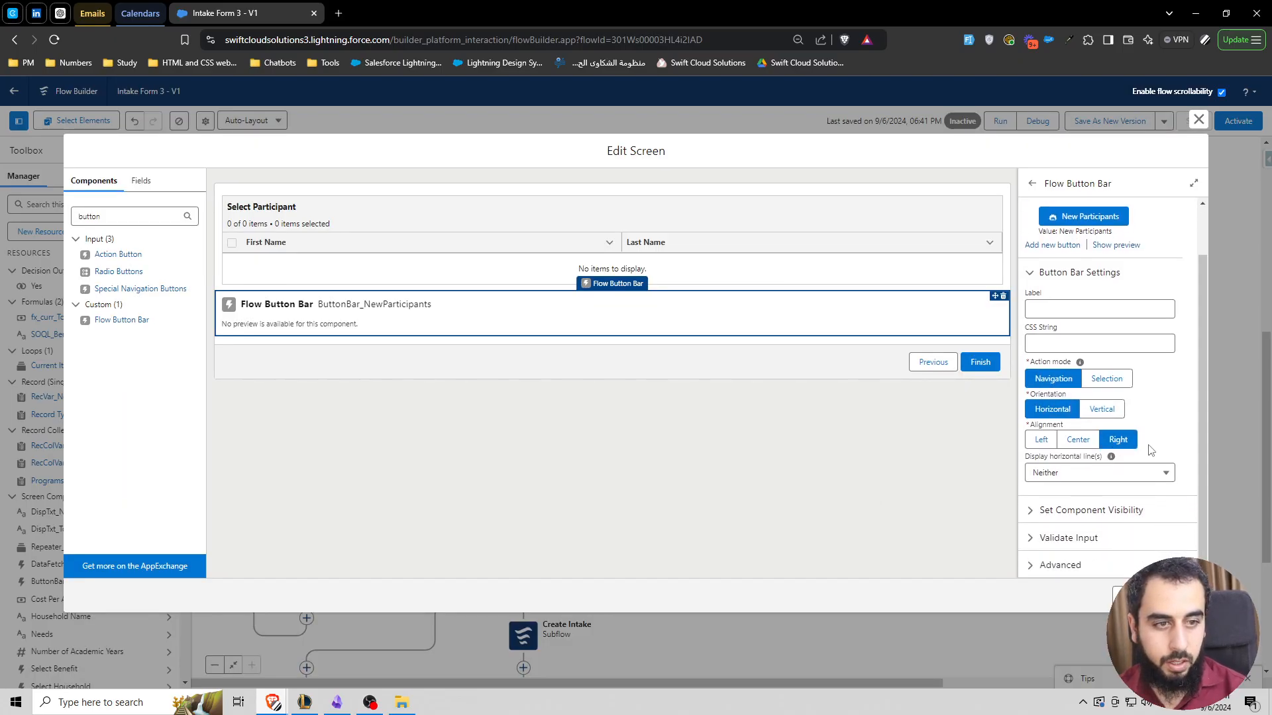
{"action": "left_click", "coordinate": [1041, 439]}
{"action": "left_click", "coordinate": [899, 442]}
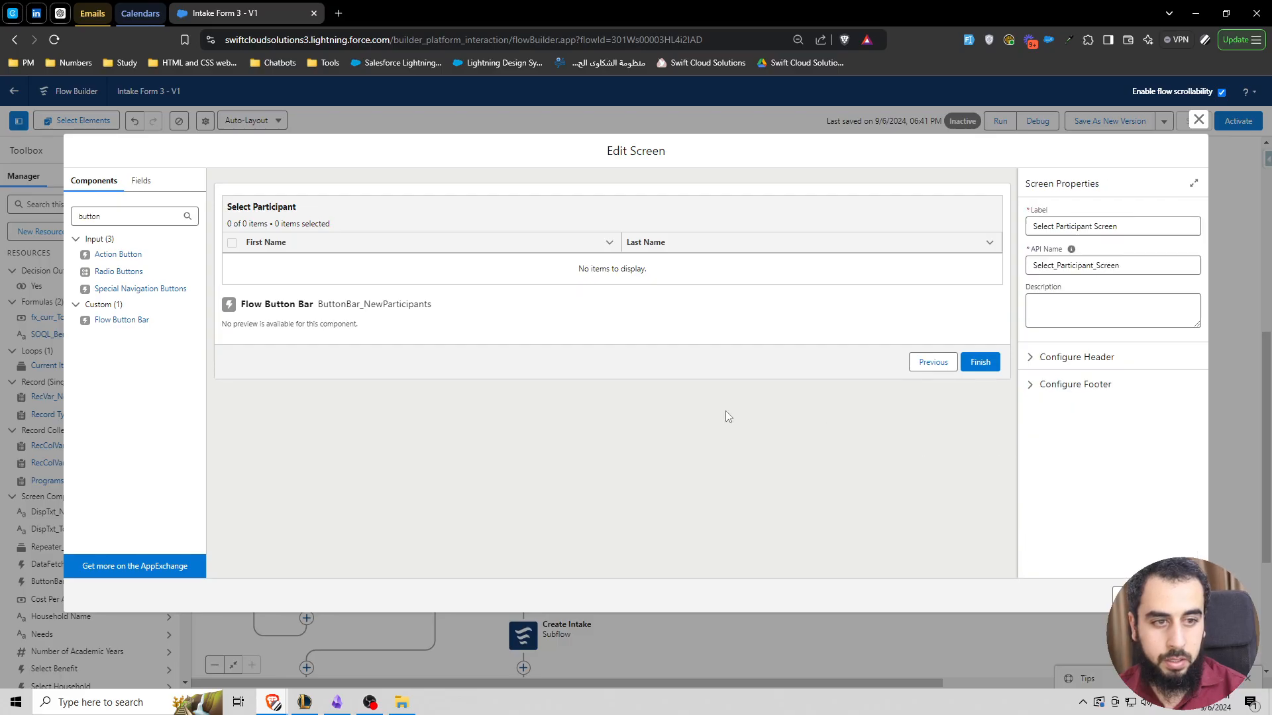
{"action": "left_click", "coordinate": [1156, 596]}
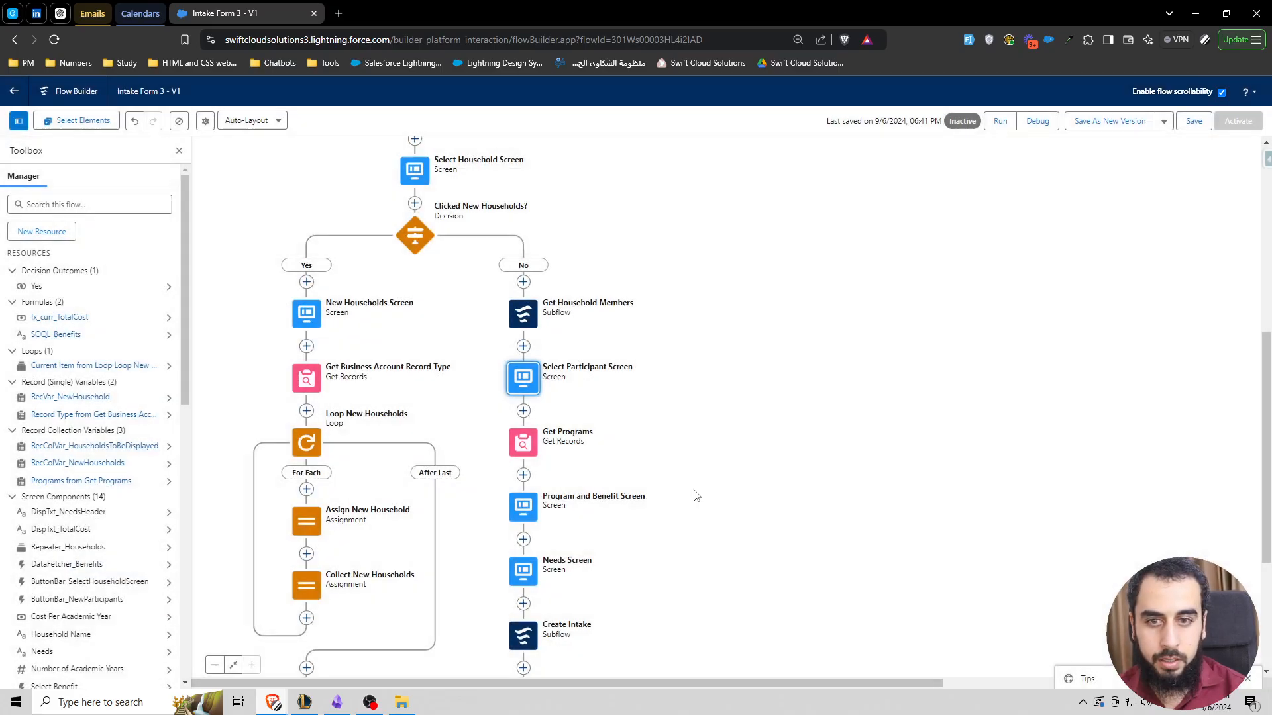
Insert a Decision after the Select Participant Screen, labelled Clicked New Participants with API name Clicked_New_Participants.
{"action": "left_click", "coordinate": [523, 411]}
{"action": "type", "text": "dec"}
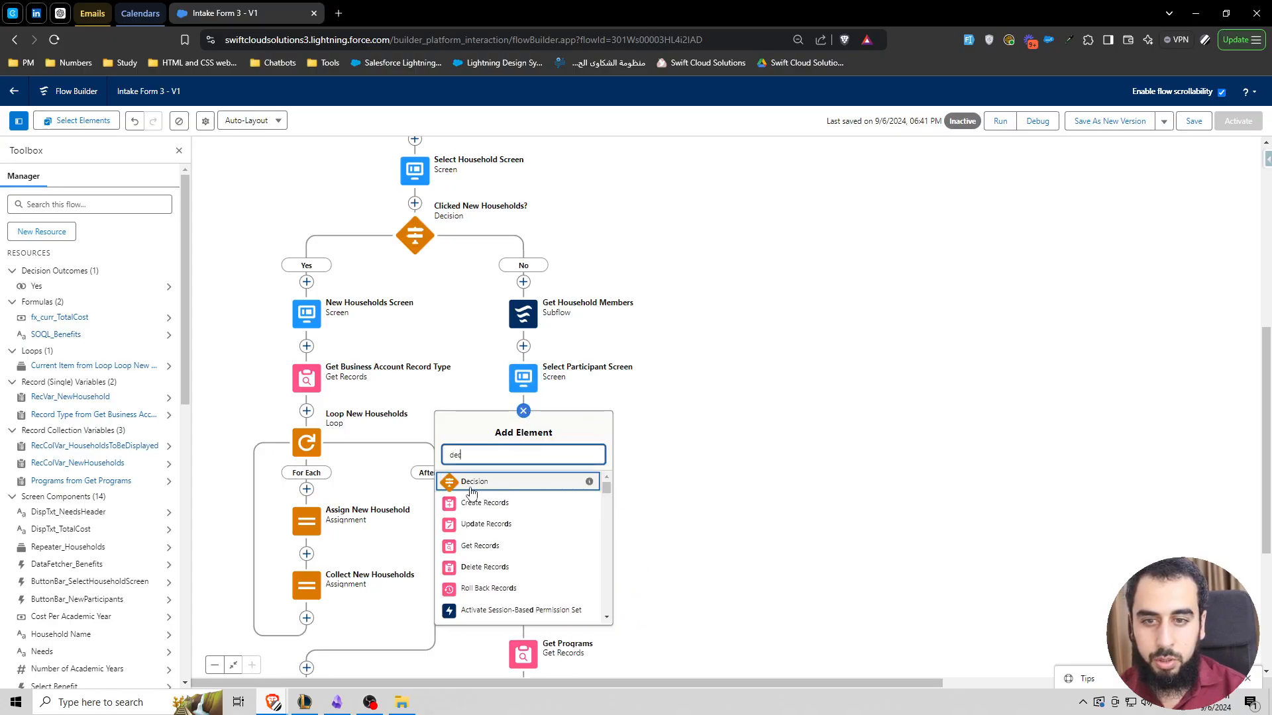
{"action": "left_click", "coordinate": [481, 483]}
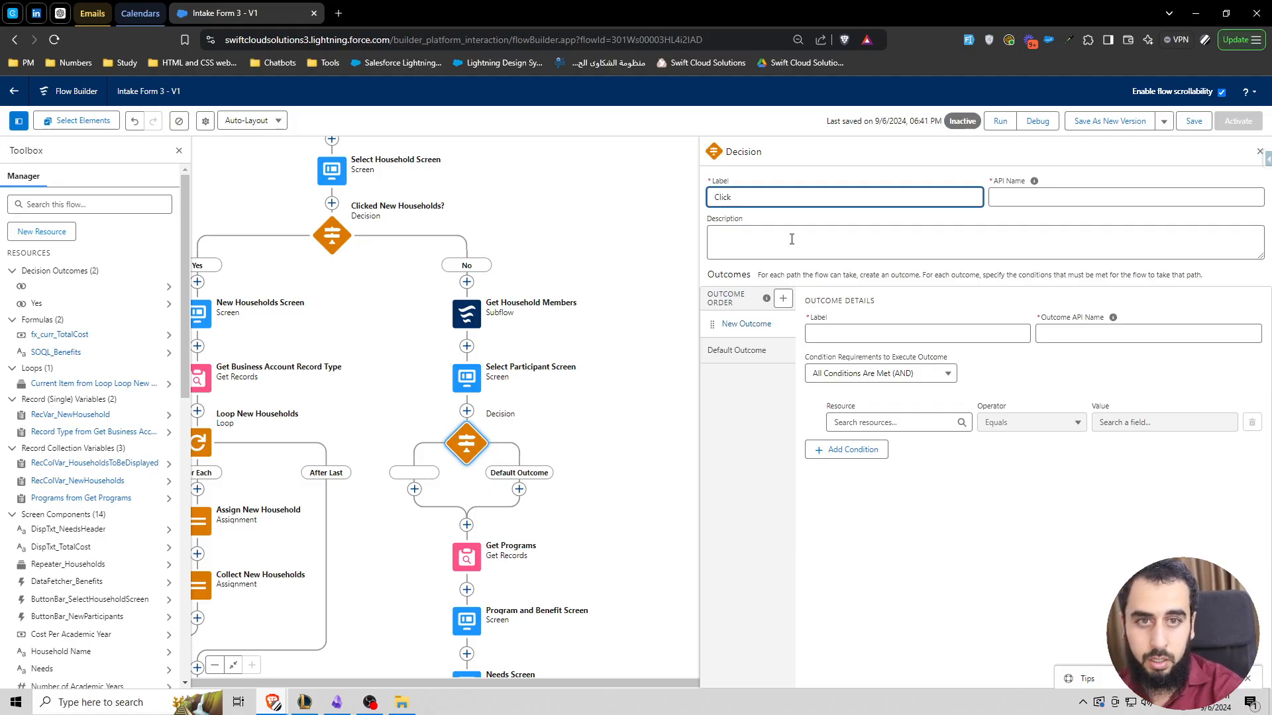
{"action": "type", "text": "Clicked"}
{"action": "type", "text": "NewParticipants"}
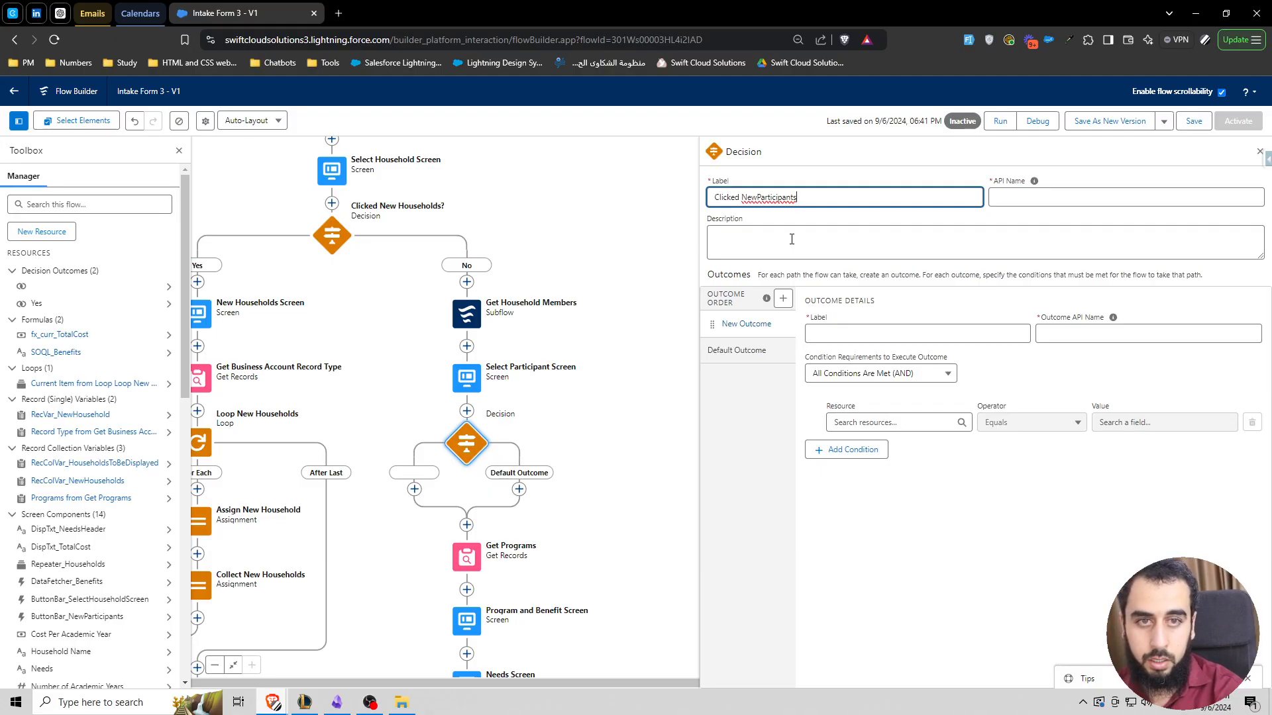
{"action": "left_click", "coordinate": [758, 196]}
{"action": "left_click", "coordinate": [1006, 199]}
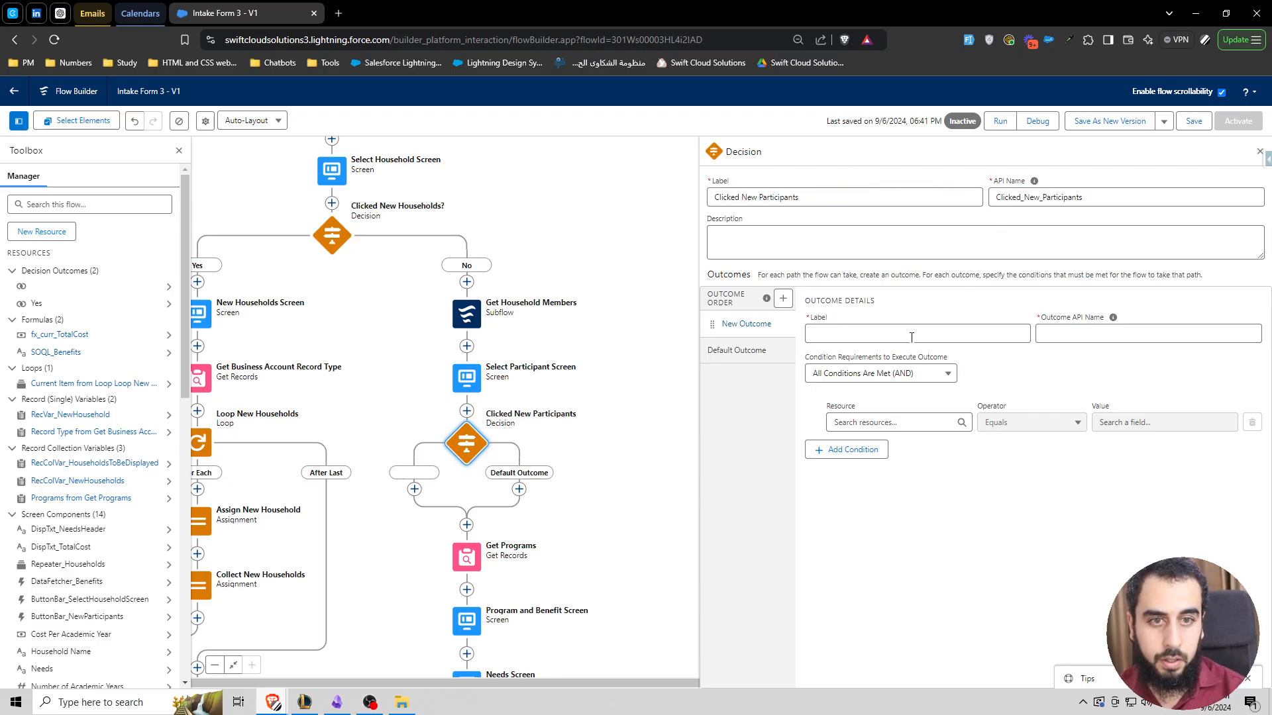
Label the decision's first outcome Yes with API name Yes_Clicked_New_Participants, and label the default outcome No.
{"action": "left_click", "coordinate": [880, 333]}
{"action": "type", "text": "Yes"}
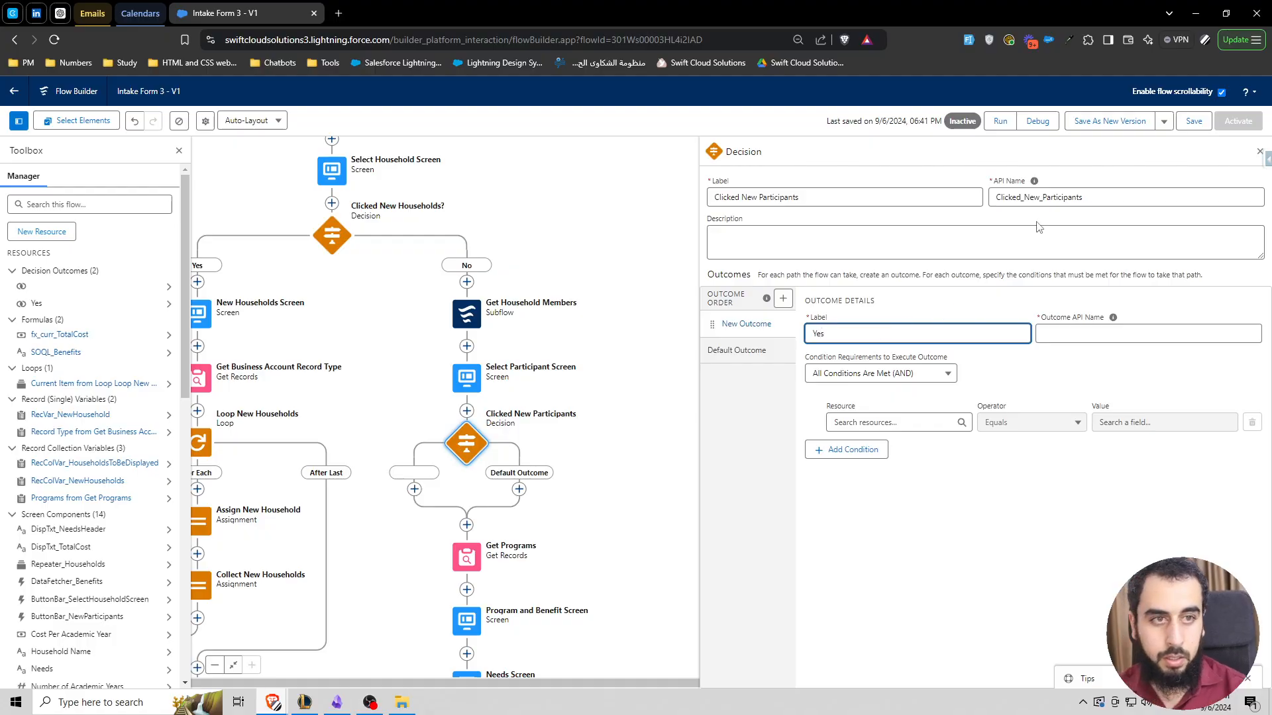
{"action": "left_click", "coordinate": [1039, 199]}
{"action": "left_click", "coordinate": [1088, 334]}
{"action": "type", "text": "_"}
{"action": "type", "text": "Clicked_New_Participants"}
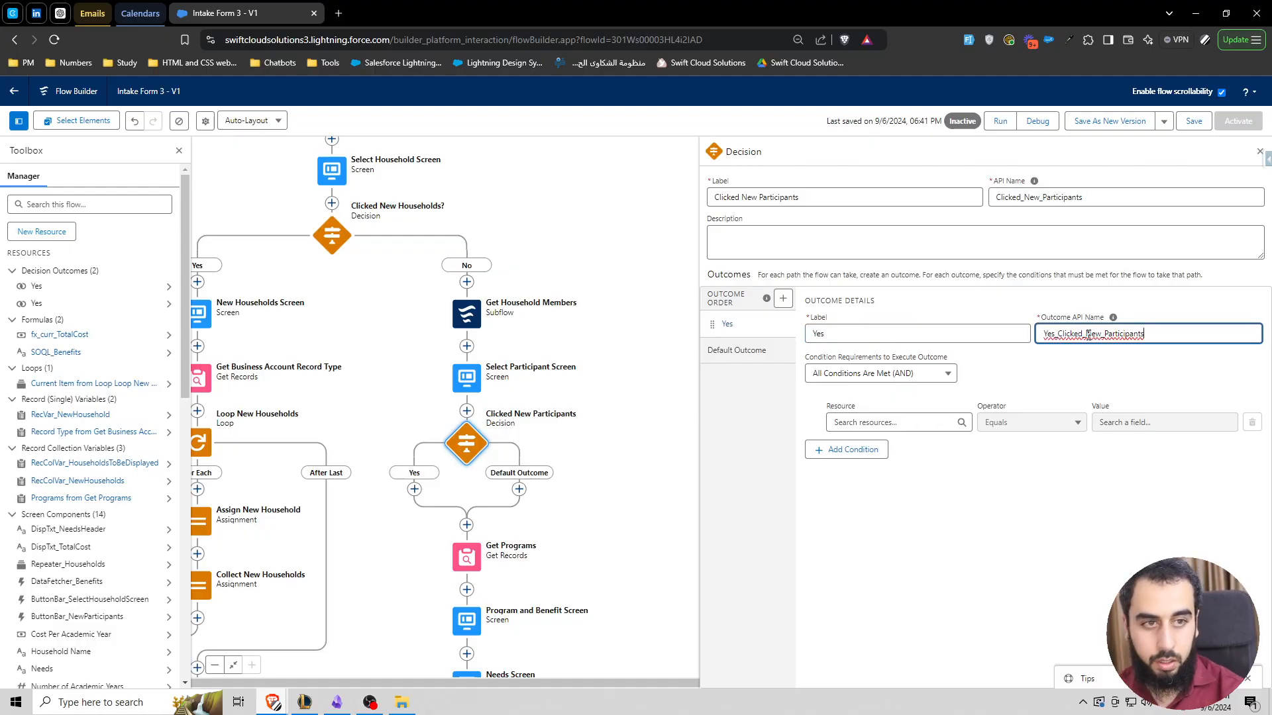
{"action": "left_click", "coordinate": [776, 350]}
{"action": "triple_click", "coordinate": [862, 336]}
{"action": "type", "text": "No"}
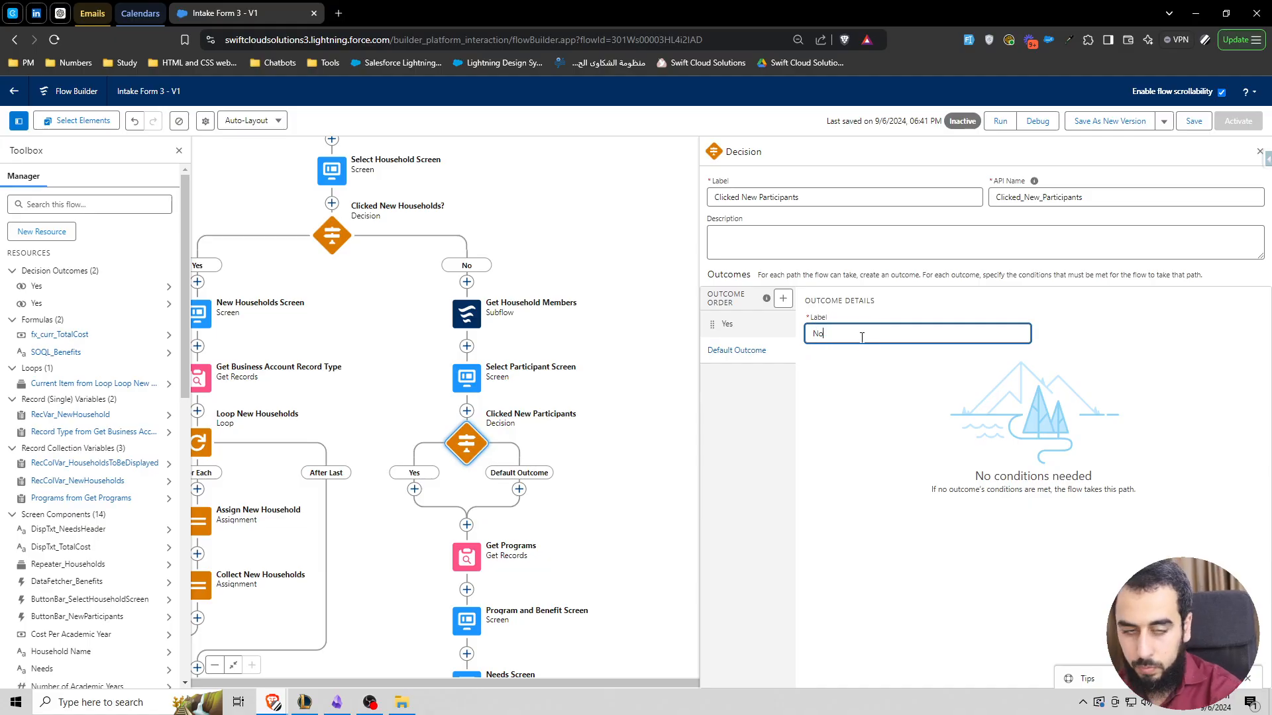
Set the Yes outcome's condition to ButtonBar_NewParticipants > Value Equals New Participants.
{"action": "left_click", "coordinate": [728, 324]}
{"action": "left_click", "coordinate": [903, 425]}
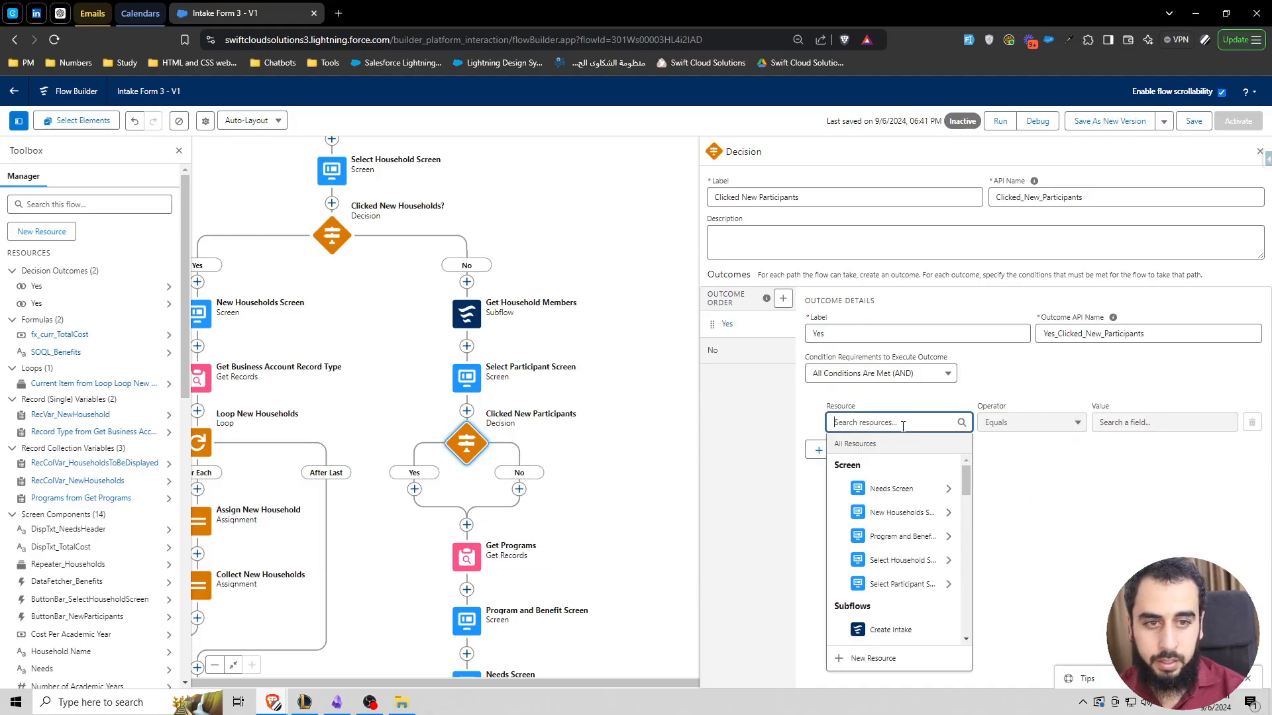
{"action": "type", "text": "butt"}
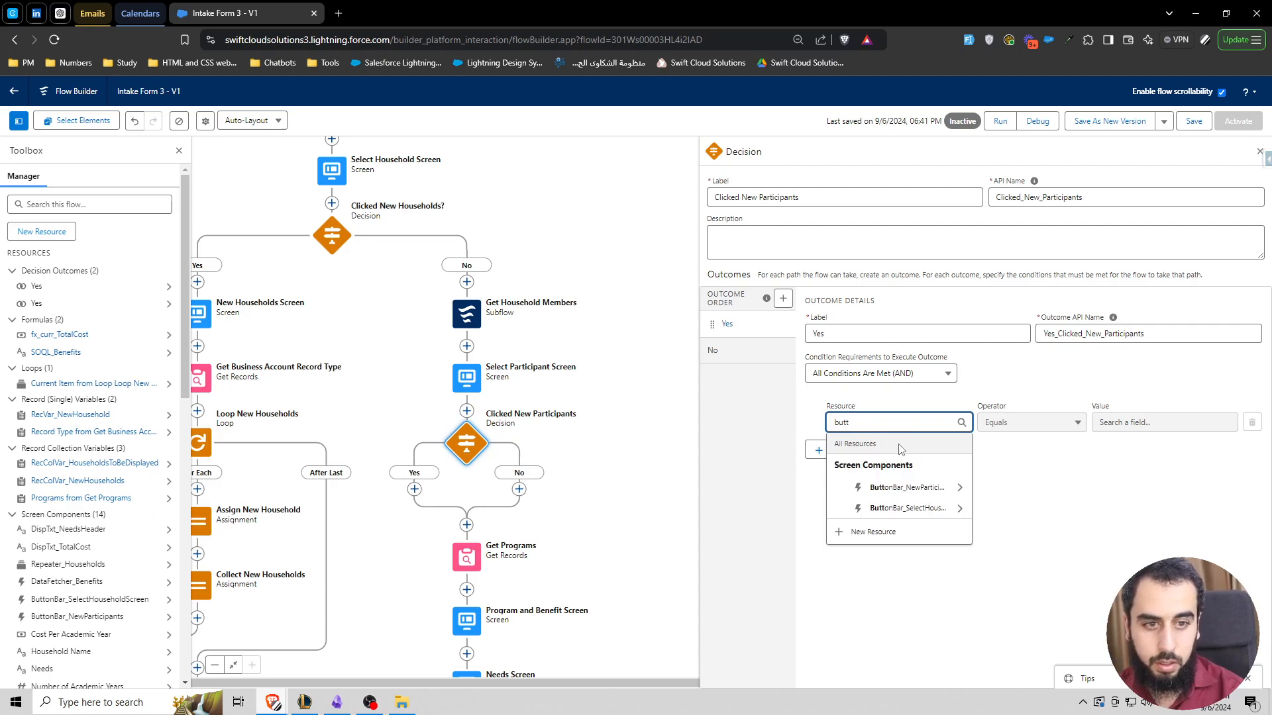
{"action": "left_click", "coordinate": [906, 487]}
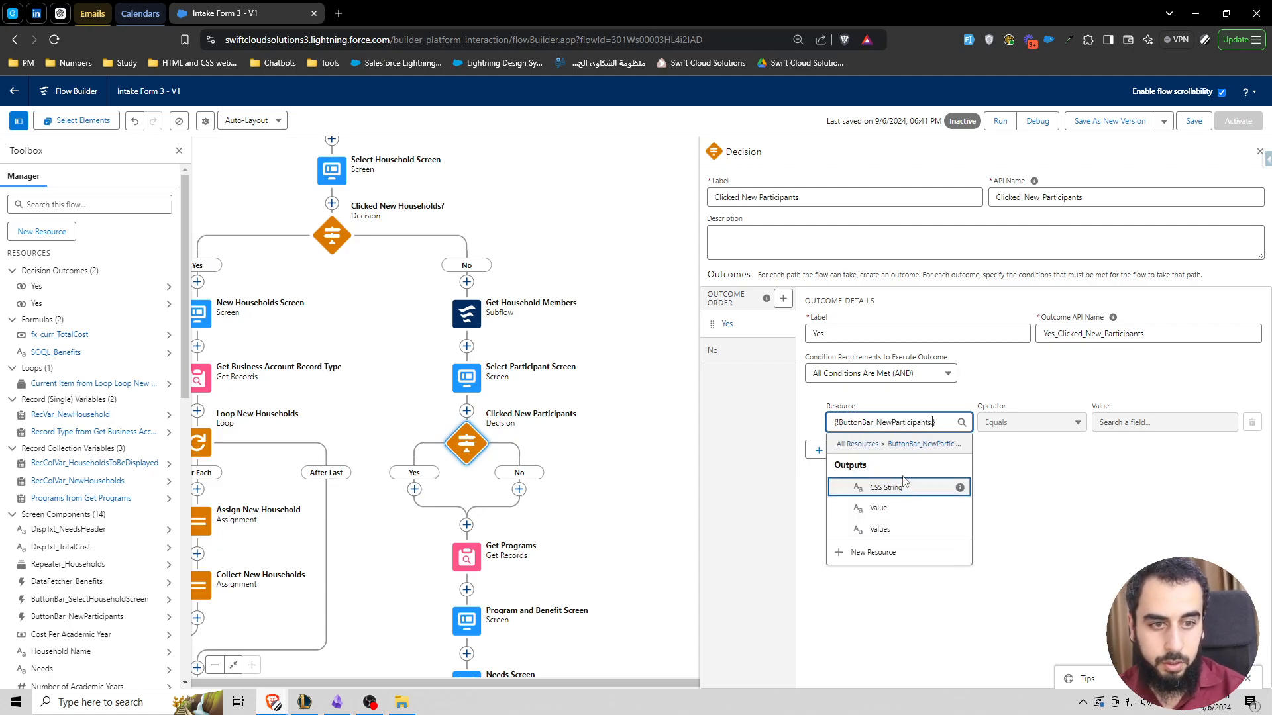
{"action": "left_click", "coordinate": [906, 508]}
{"action": "left_click", "coordinate": [1116, 422]}
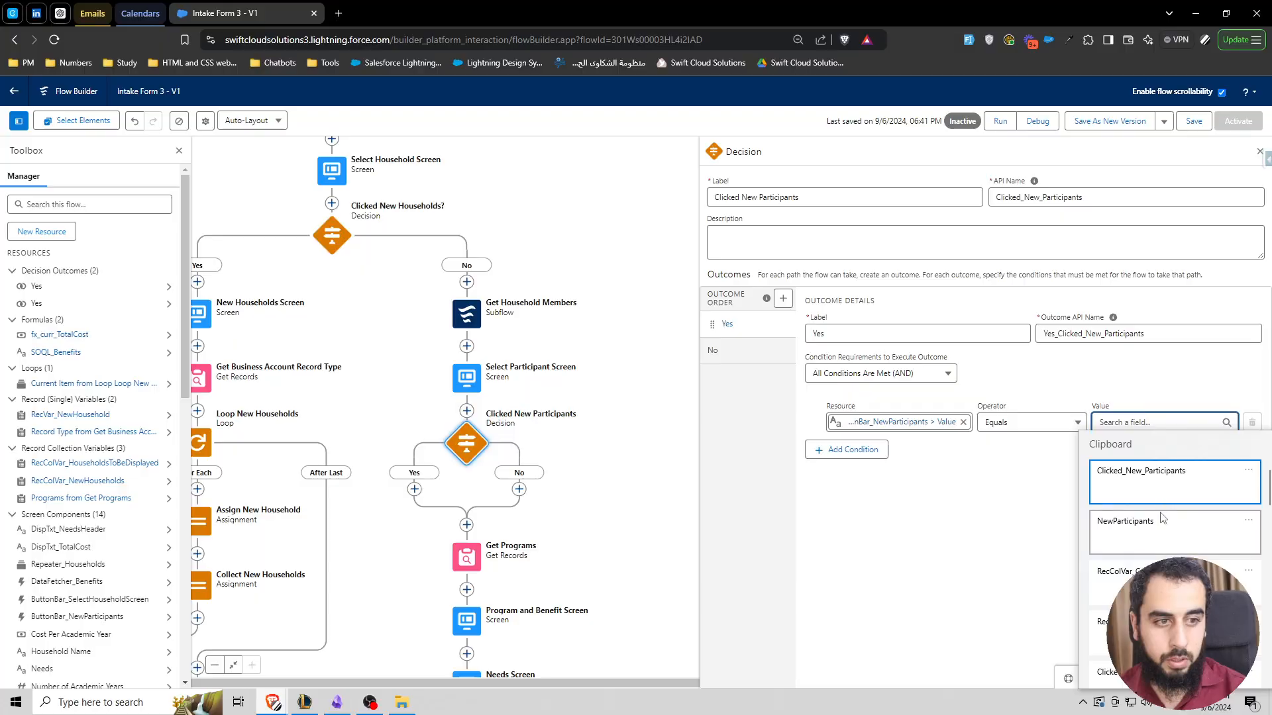
{"action": "type", "text": "NewParticipants"}
{"action": "left_click", "coordinate": [1117, 422]}
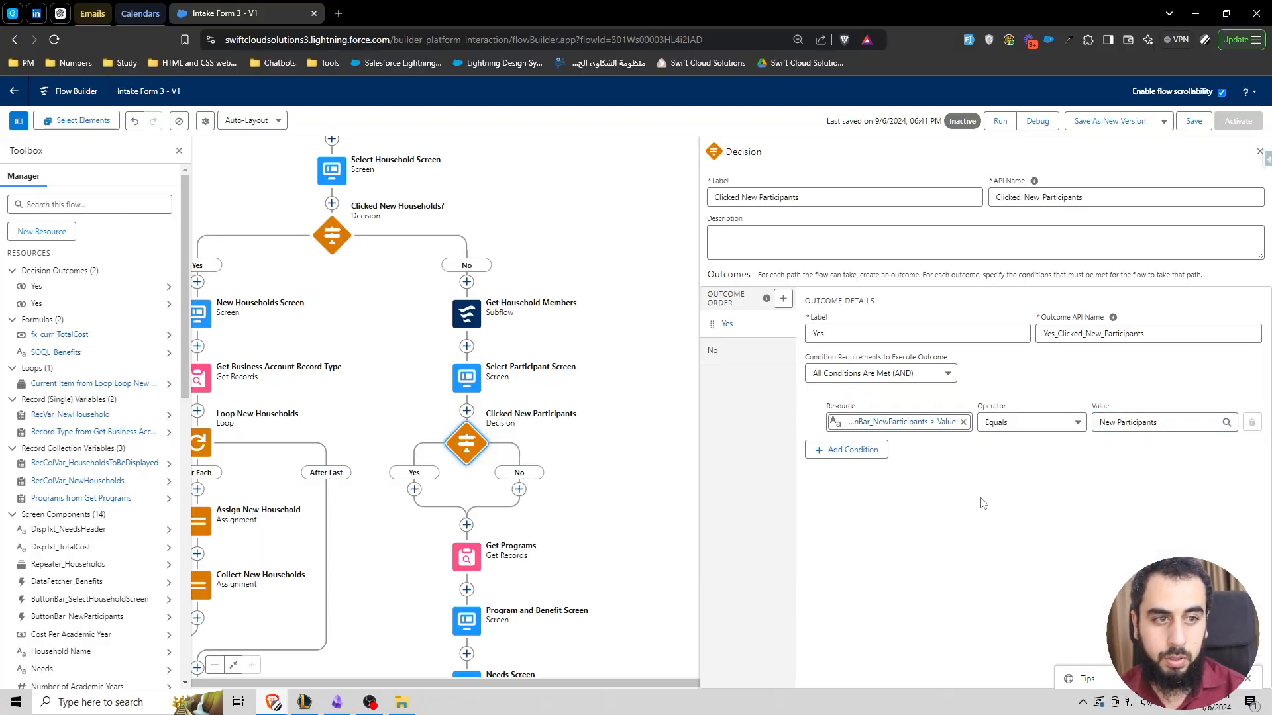
Compare the New Participants button's value on the Select Participant Screen with the value in the decision's Yes condition.
{"action": "left_click", "coordinate": [469, 377]}
{"action": "left_click", "coordinate": [463, 496]}
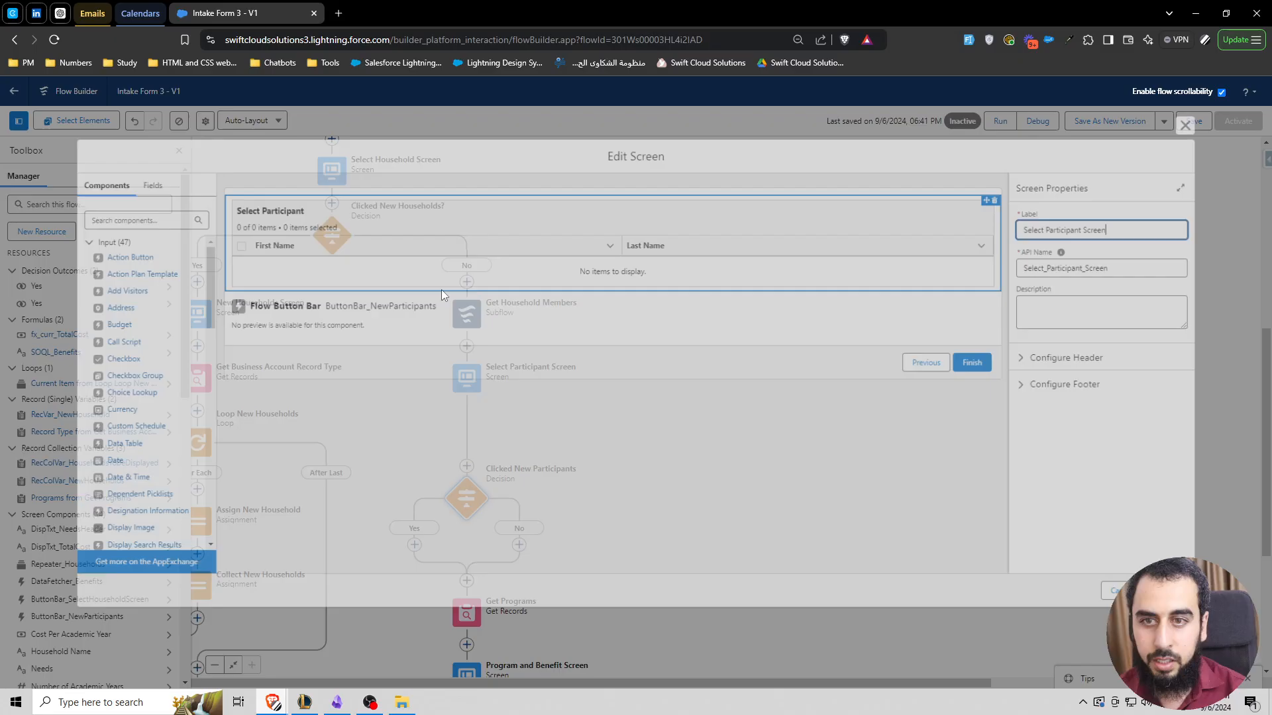
{"action": "left_click", "coordinate": [411, 314]}
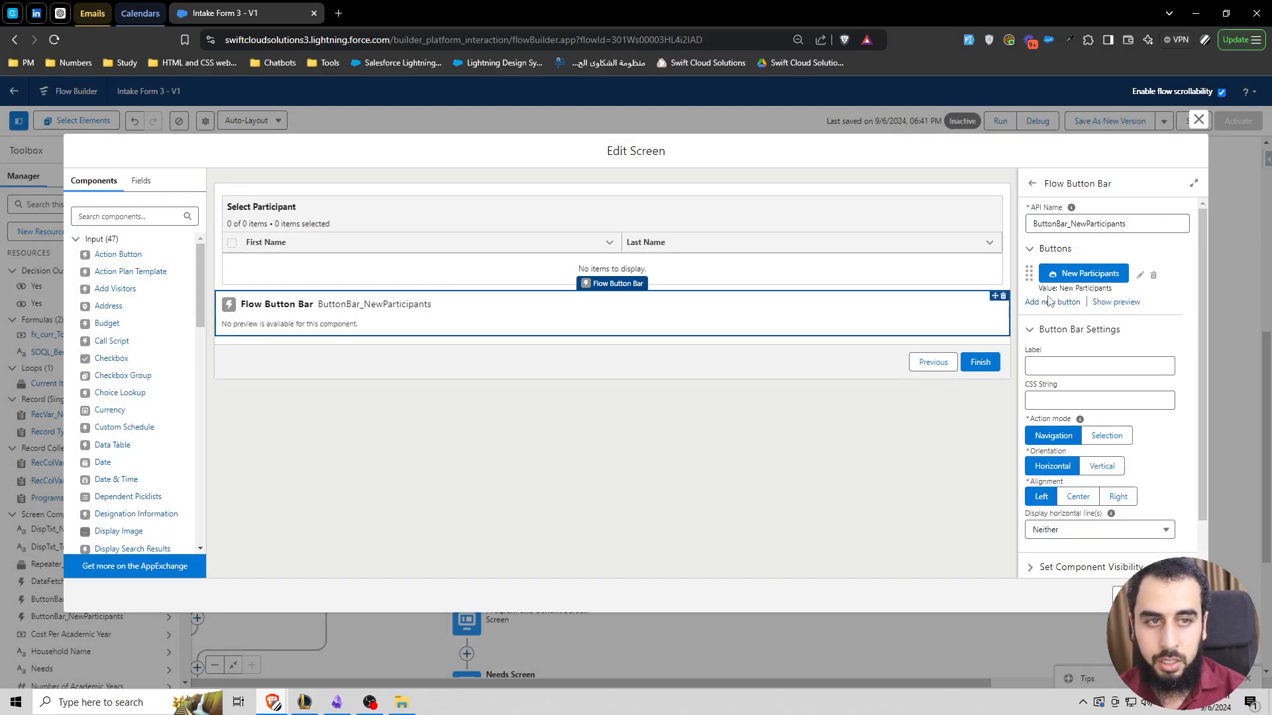
{"action": "left_click", "coordinate": [1144, 276]}
{"action": "left_click", "coordinate": [704, 341]}
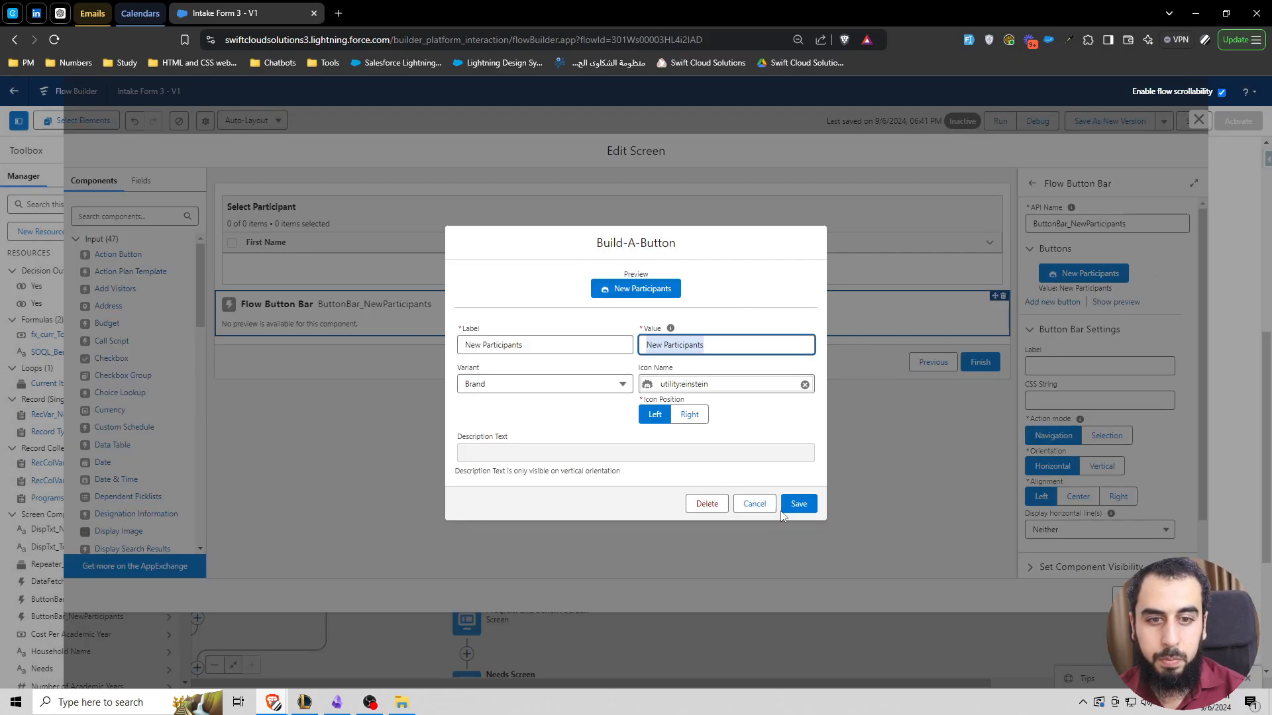
{"action": "left_click", "coordinate": [753, 503]}
{"action": "left_click", "coordinate": [1198, 119]}
{"action": "left_click", "coordinate": [445, 443]}
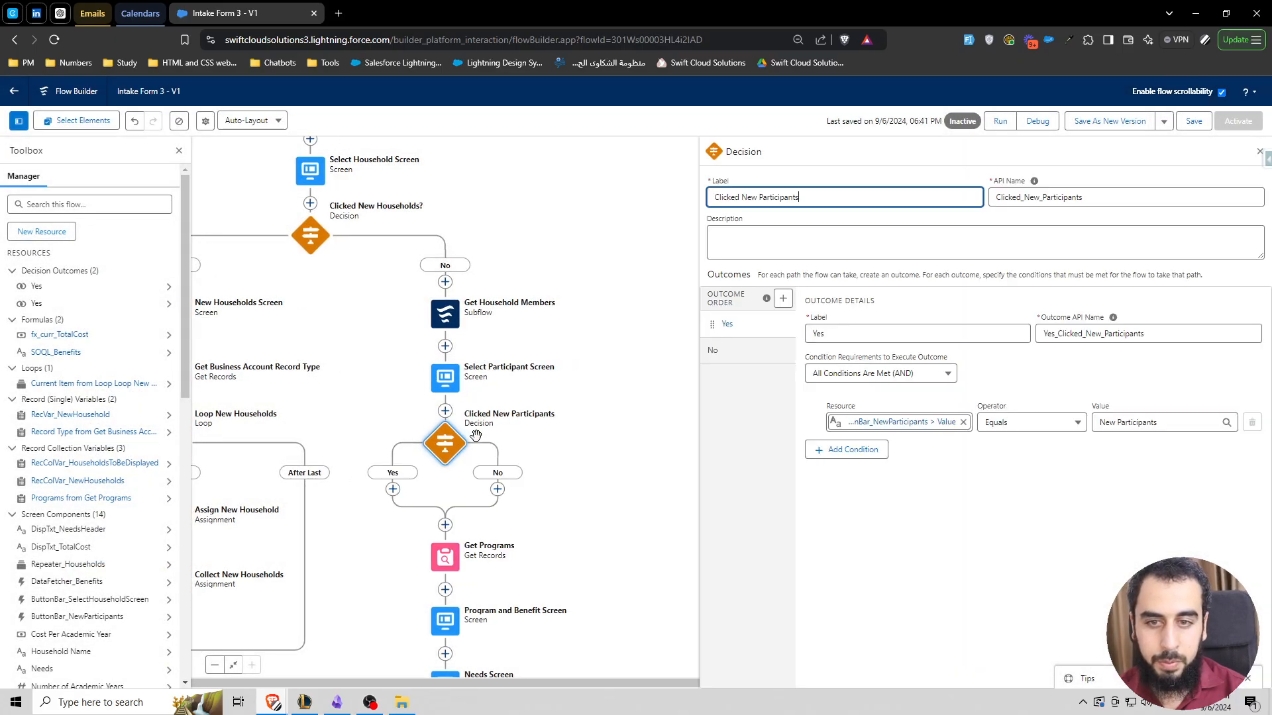
{"action": "triple_click", "coordinate": [1129, 422]}
{"action": "left_click", "coordinate": [1029, 484]}
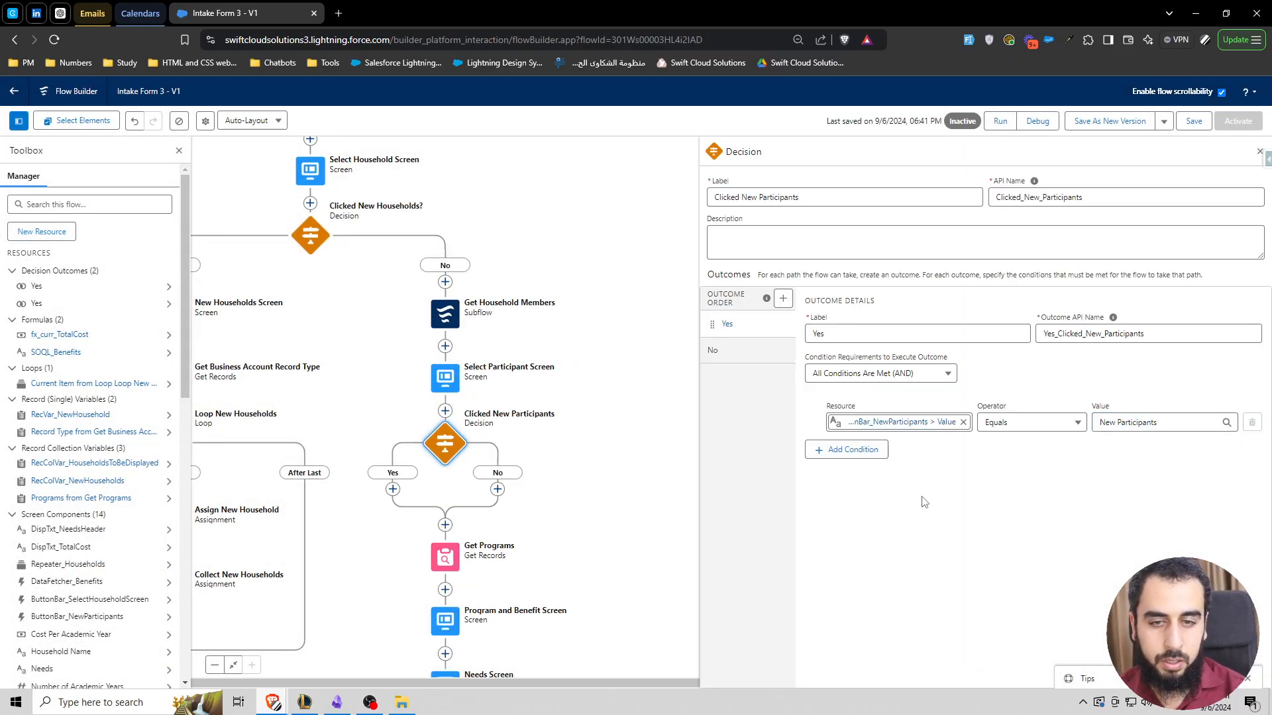
Add an End element to the Yes branch of the Clicked New Participants decision.
{"action": "left_click_drag", "start_coordinate": [451, 484], "coordinate": [569, 461]}
{"action": "left_click", "coordinate": [510, 466]}
{"action": "scroll", "coordinate": [469, 596], "scroll_direction": "down", "scroll_amount": 3}
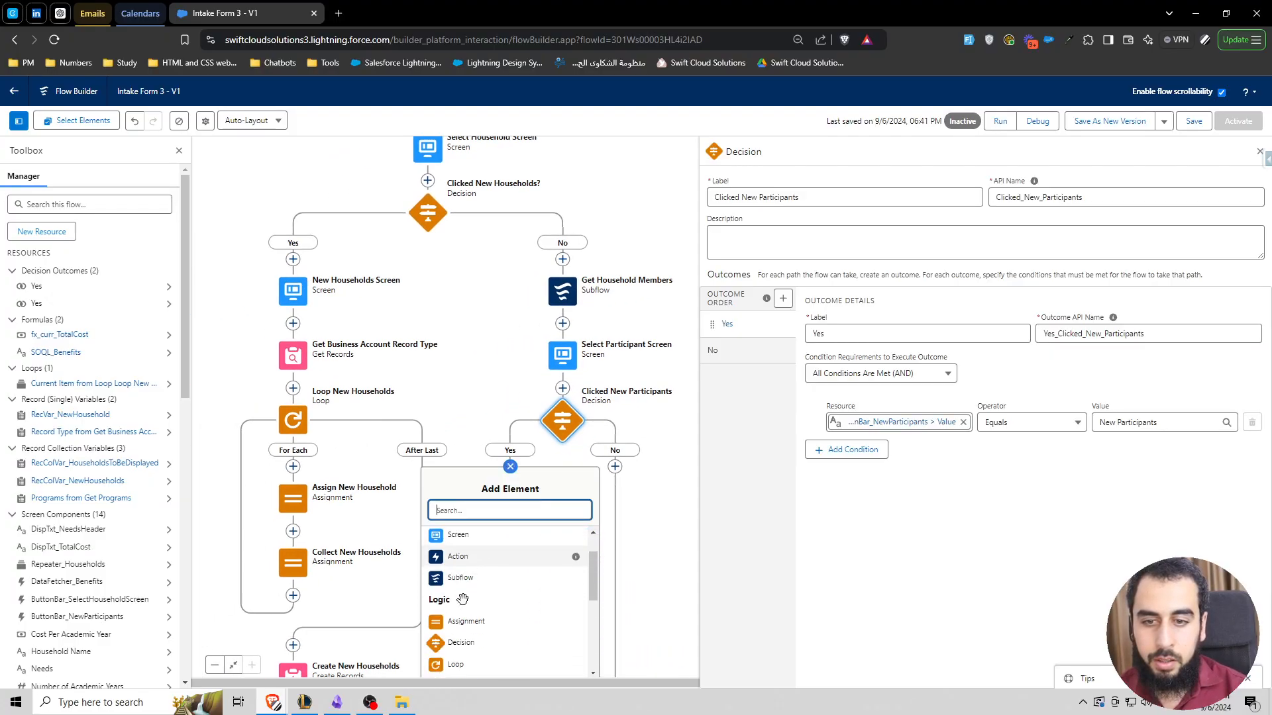
{"action": "scroll", "coordinate": [469, 607], "scroll_direction": "down", "scroll_amount": 2}
{"action": "left_click", "coordinate": [455, 603]}
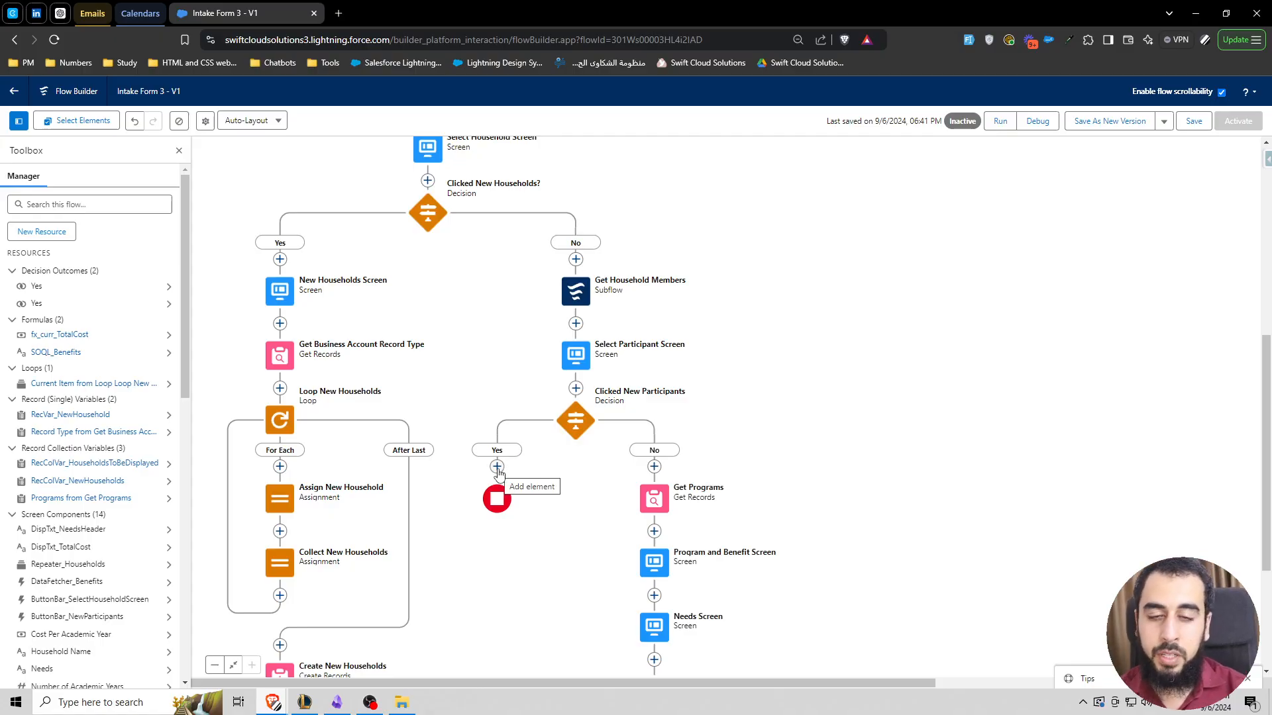
Add a screen before the End in the Yes branch, labelled New Participants Screen with API name New_Participants_Screen.
{"action": "left_click", "coordinate": [496, 467]}
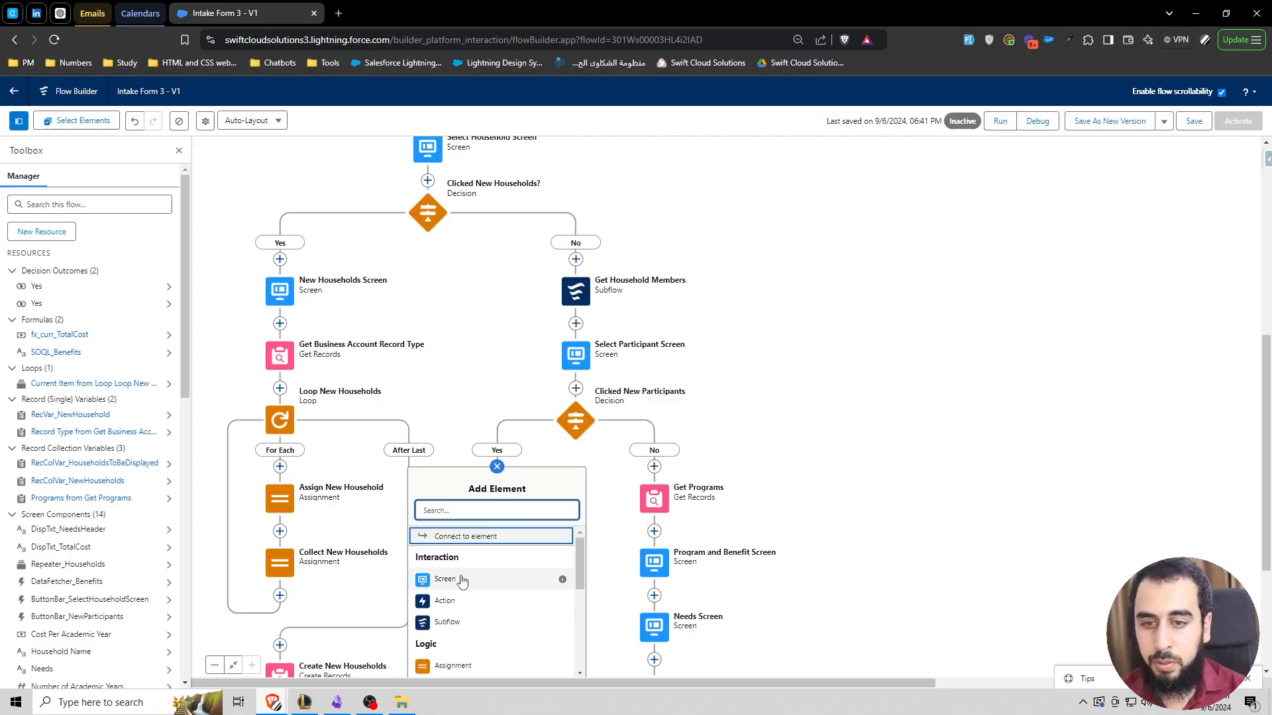
{"action": "left_click", "coordinate": [518, 579]}
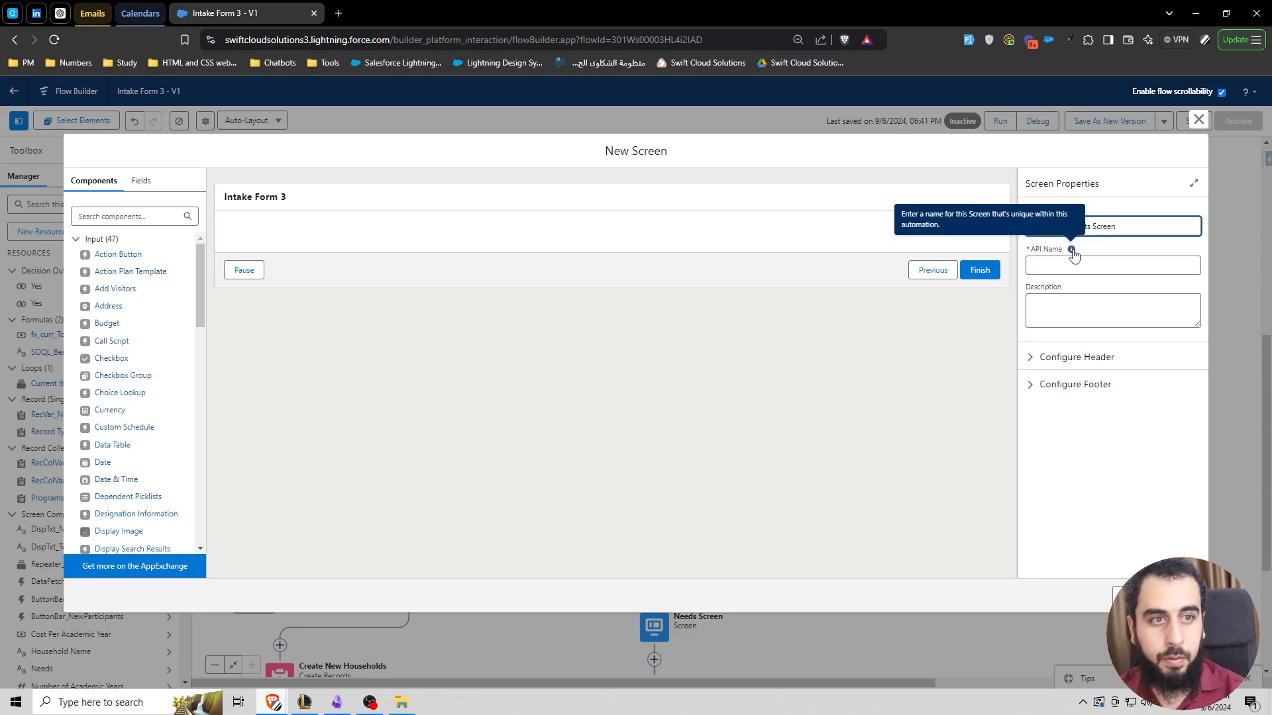
{"action": "left_click", "coordinate": [1153, 253]}
Hide the header and the Pause button on the New Participants Screen.
{"action": "left_click", "coordinate": [1066, 365]}
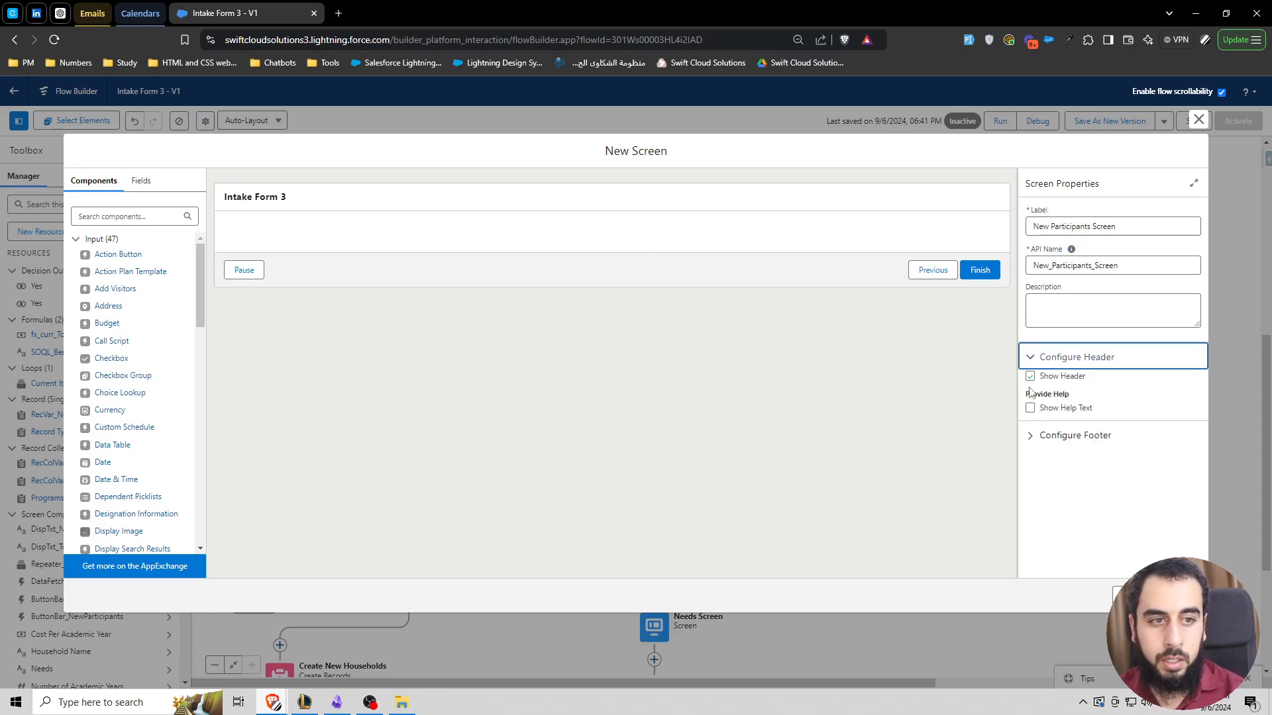
{"action": "left_click", "coordinate": [1031, 375]}
{"action": "left_click", "coordinate": [1060, 435]}
{"action": "scroll", "coordinate": [1062, 455], "scroll_direction": "down", "scroll_amount": 2}
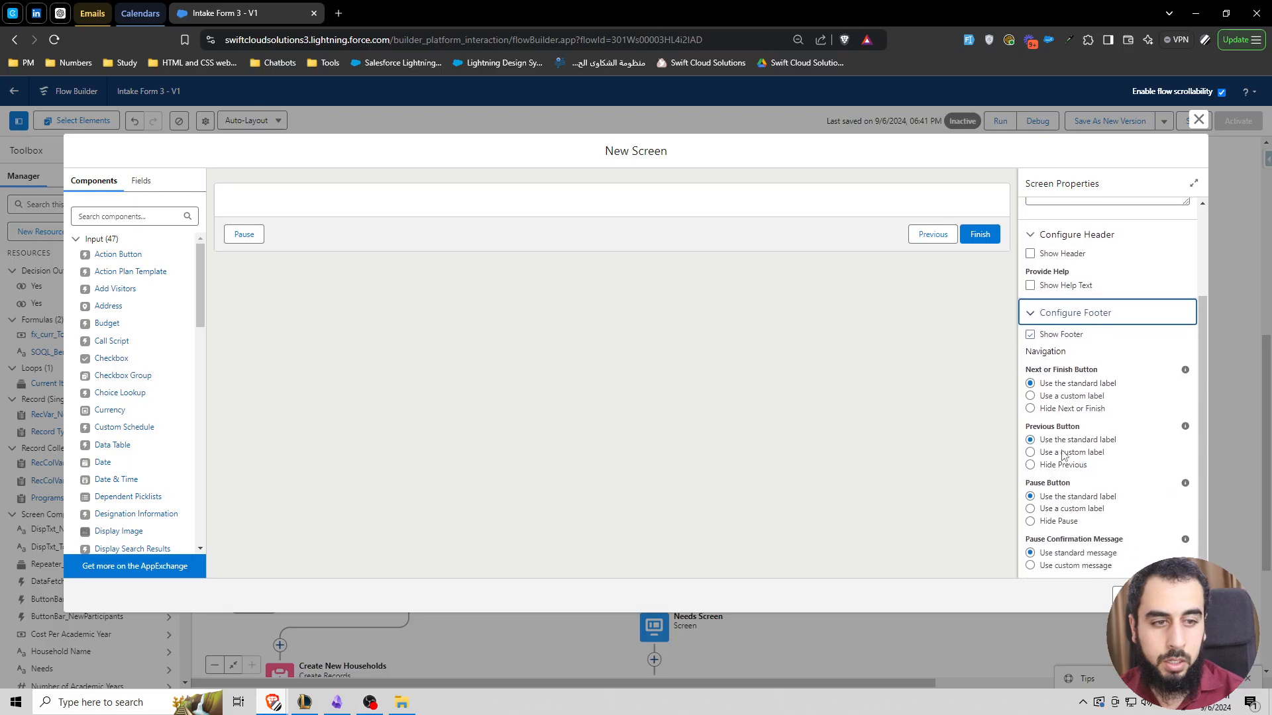
{"action": "left_click", "coordinate": [1031, 521]}
Add a Repeater component to the screen with the API name Repeater_NewParticipants.
{"action": "left_click", "coordinate": [143, 216]}
{"action": "type", "text": "repea"}
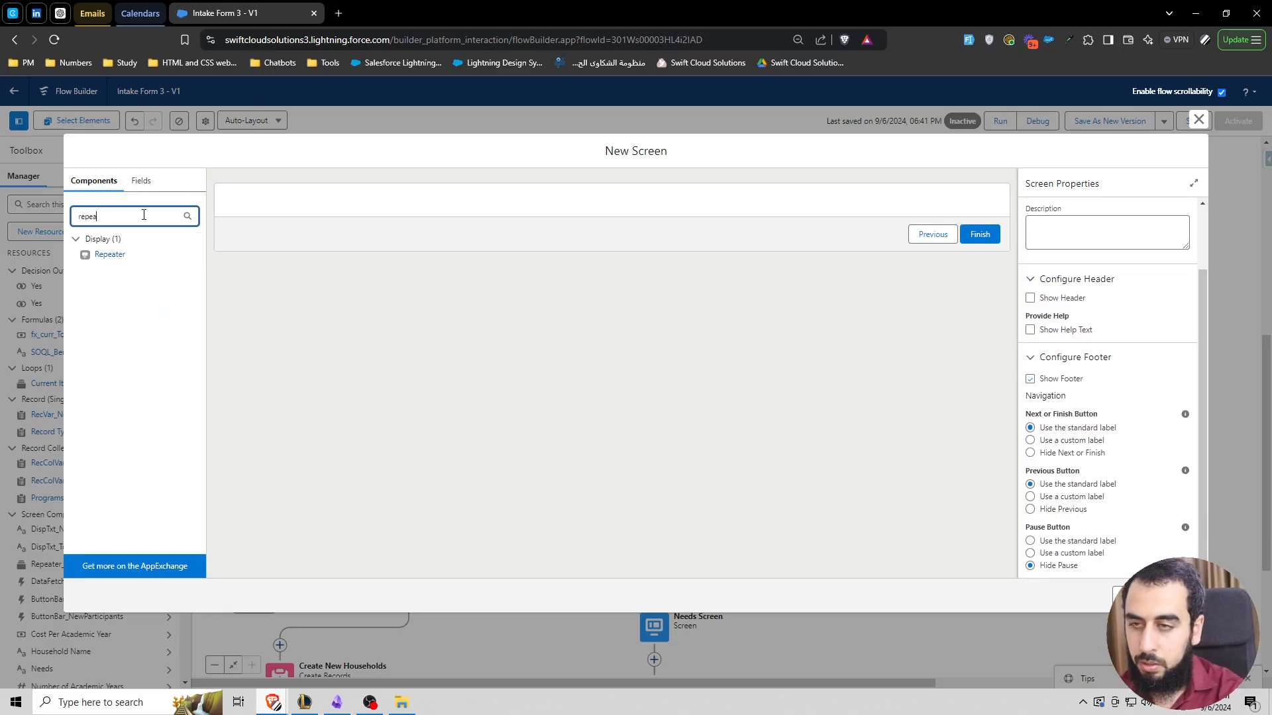
{"action": "left_click", "coordinate": [109, 254]}
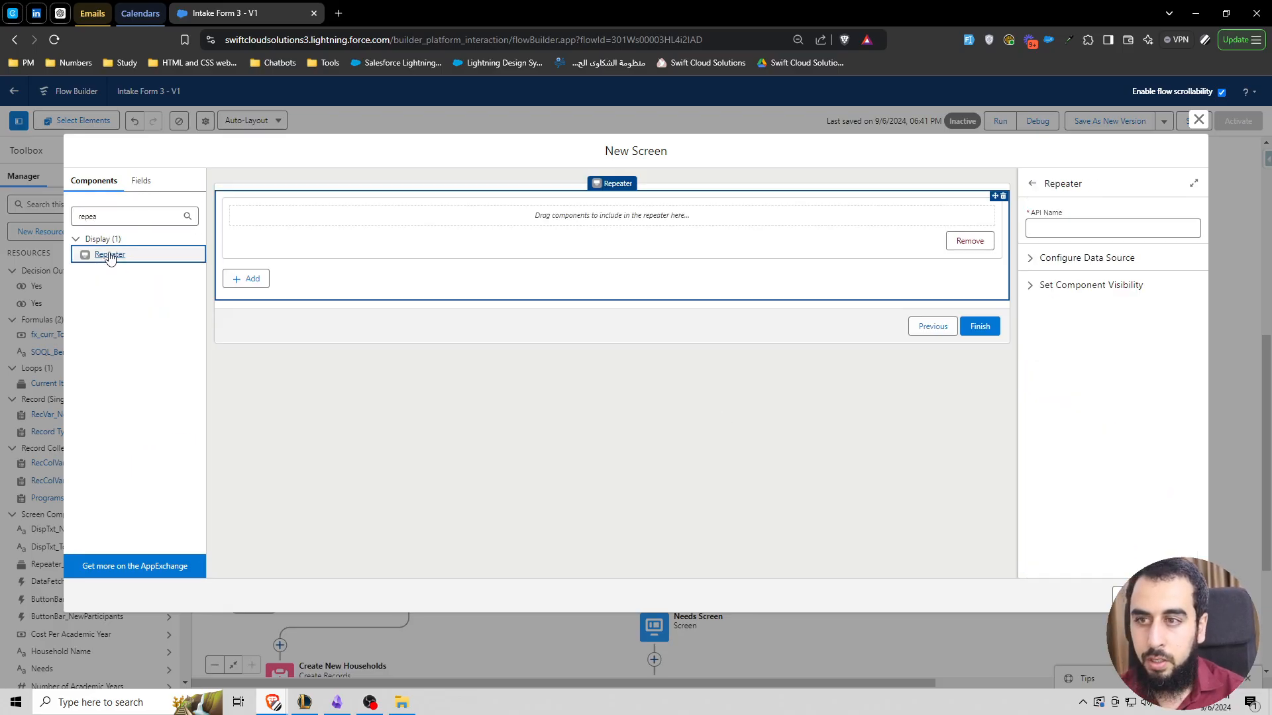
{"action": "left_click", "coordinate": [1082, 229]}
{"action": "type", "text": "Repeater"}
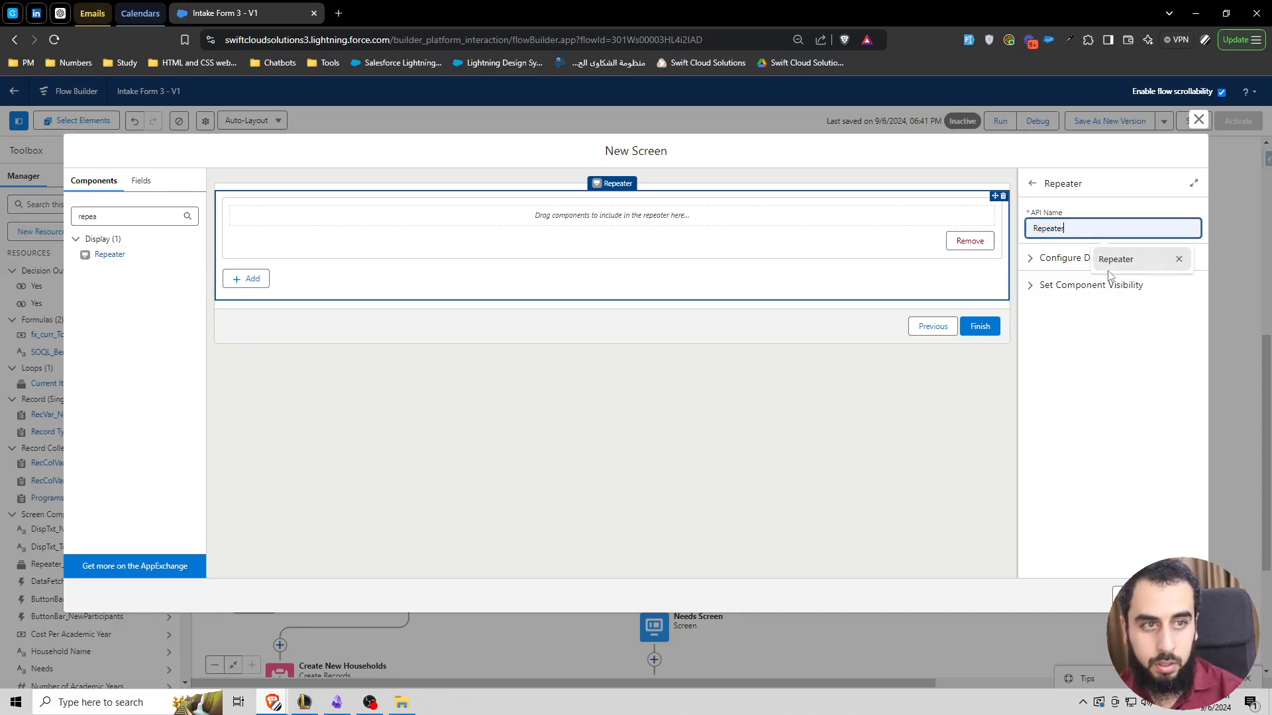
{"action": "left_click", "coordinate": [1115, 259]}
{"action": "type", "text": "_NB"}
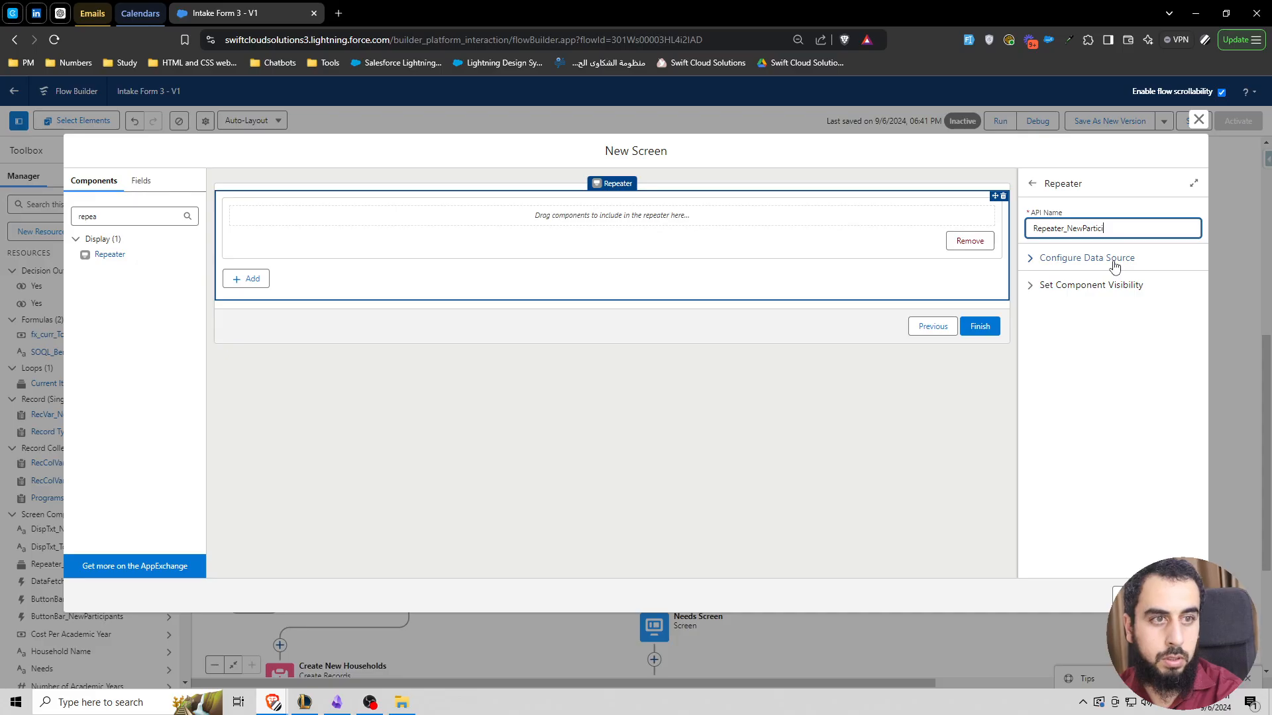
{"action": "left_click", "coordinate": [1121, 206]}
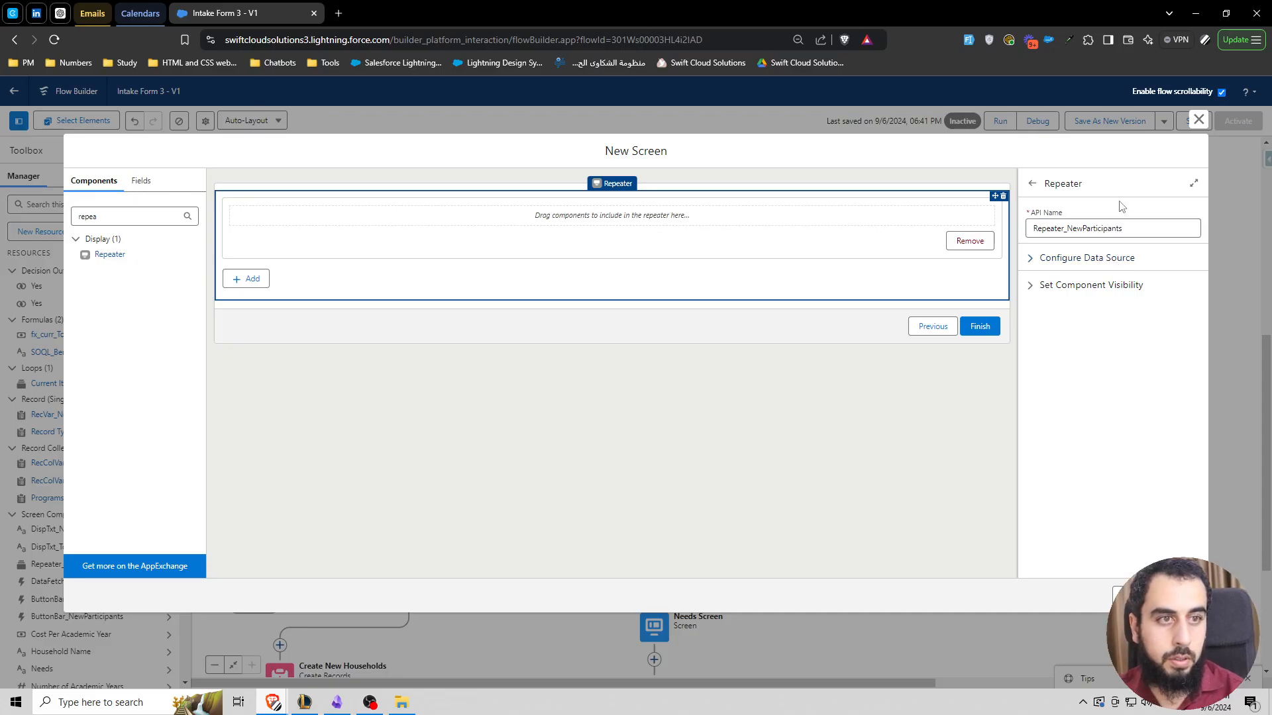
Place a Name component with the API name NewParticipantName inside the repeater and finish the screen.
{"action": "double_click", "coordinate": [115, 218]}
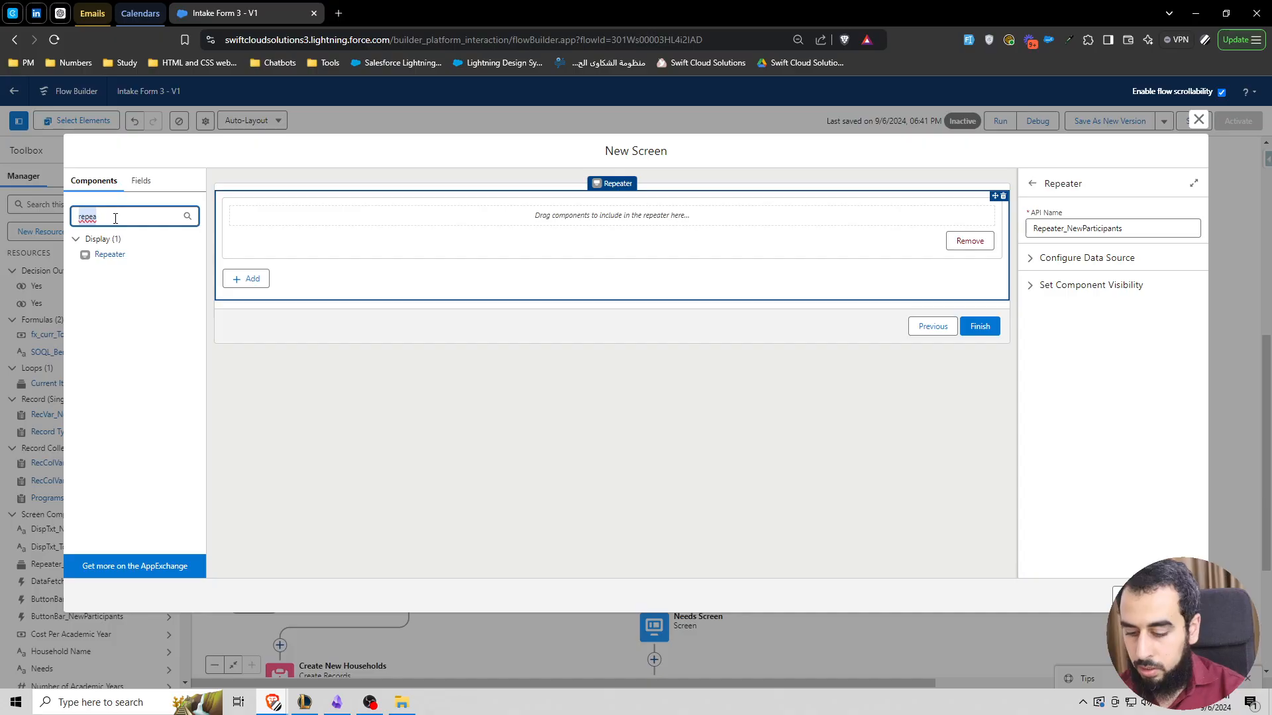
{"action": "type", "text": "name"}
{"action": "left_click_drag", "start_coordinate": [102, 255], "coordinate": [317, 223]}
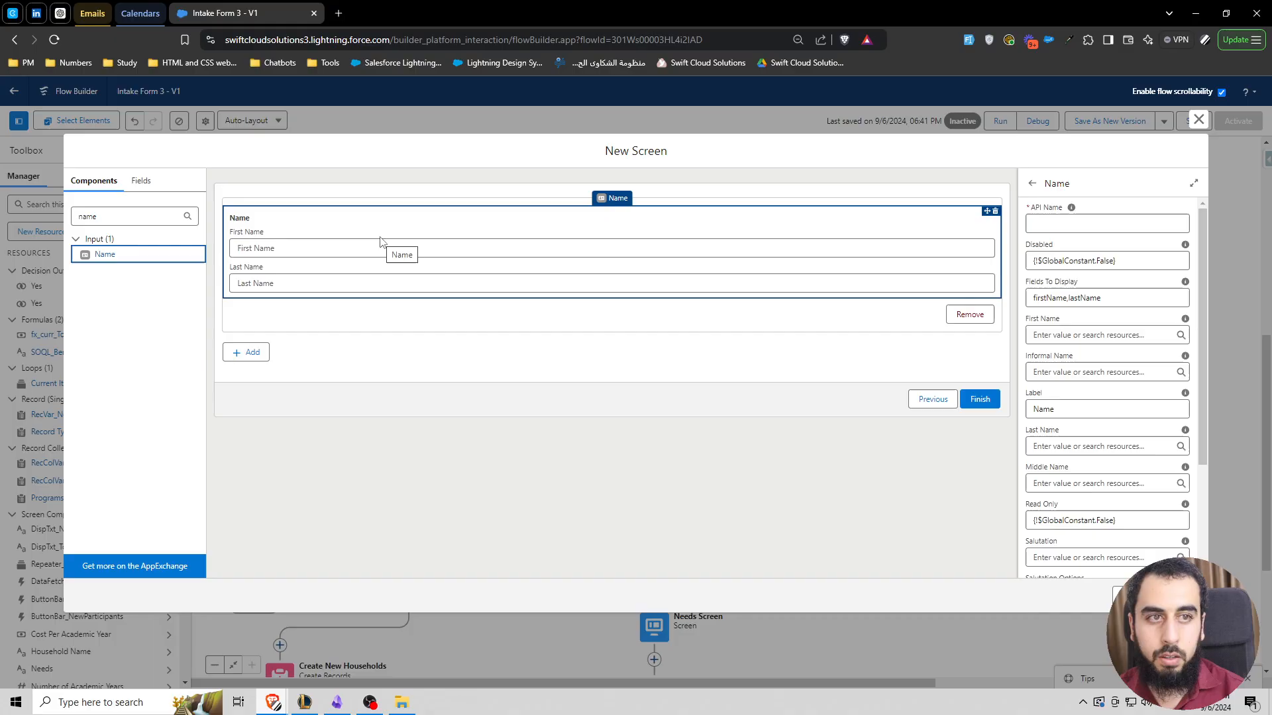
{"action": "left_click", "coordinate": [1067, 223]}
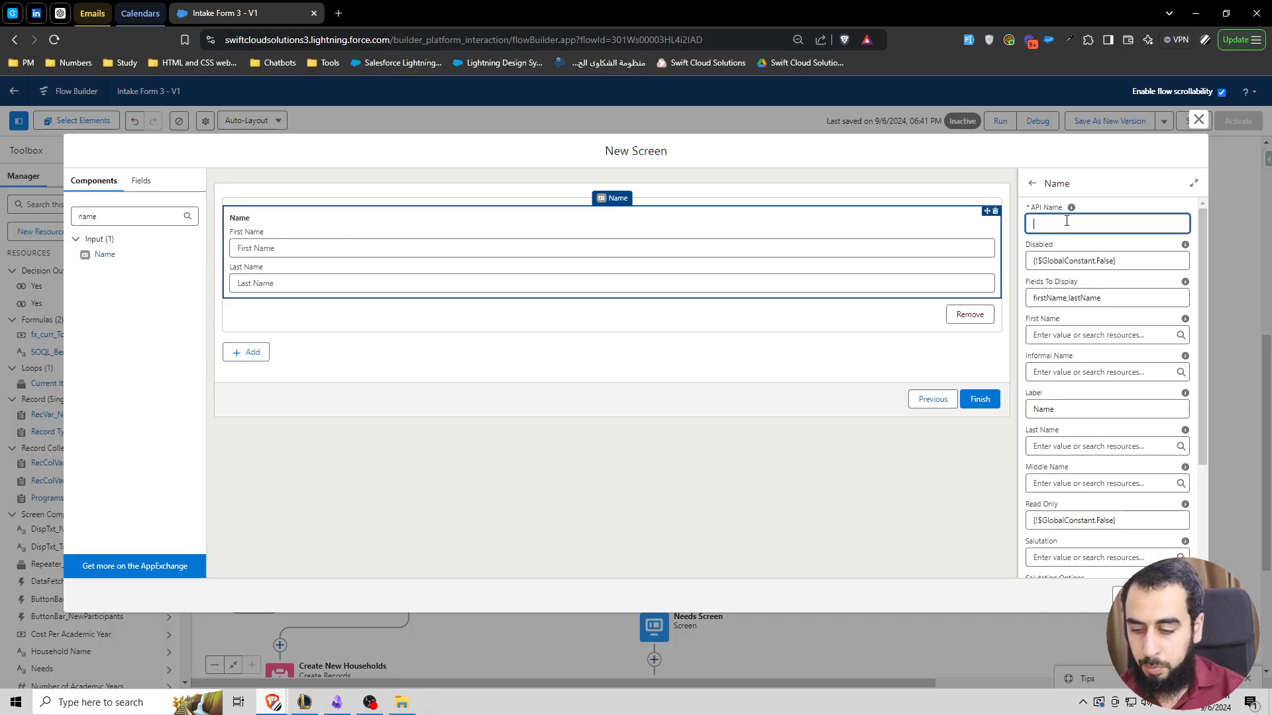
{"action": "type", "text": "NewParticipantName"}
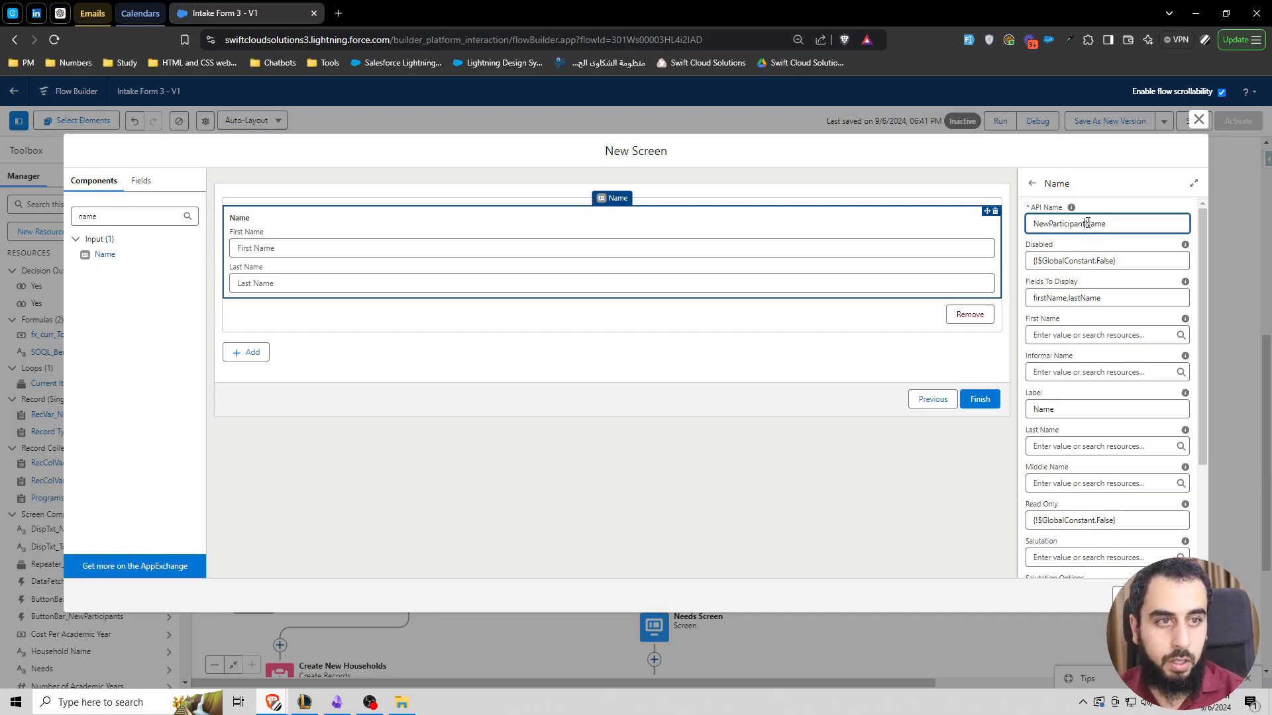
{"action": "double_click", "coordinate": [1087, 223]}
{"action": "left_click", "coordinate": [1105, 245]}
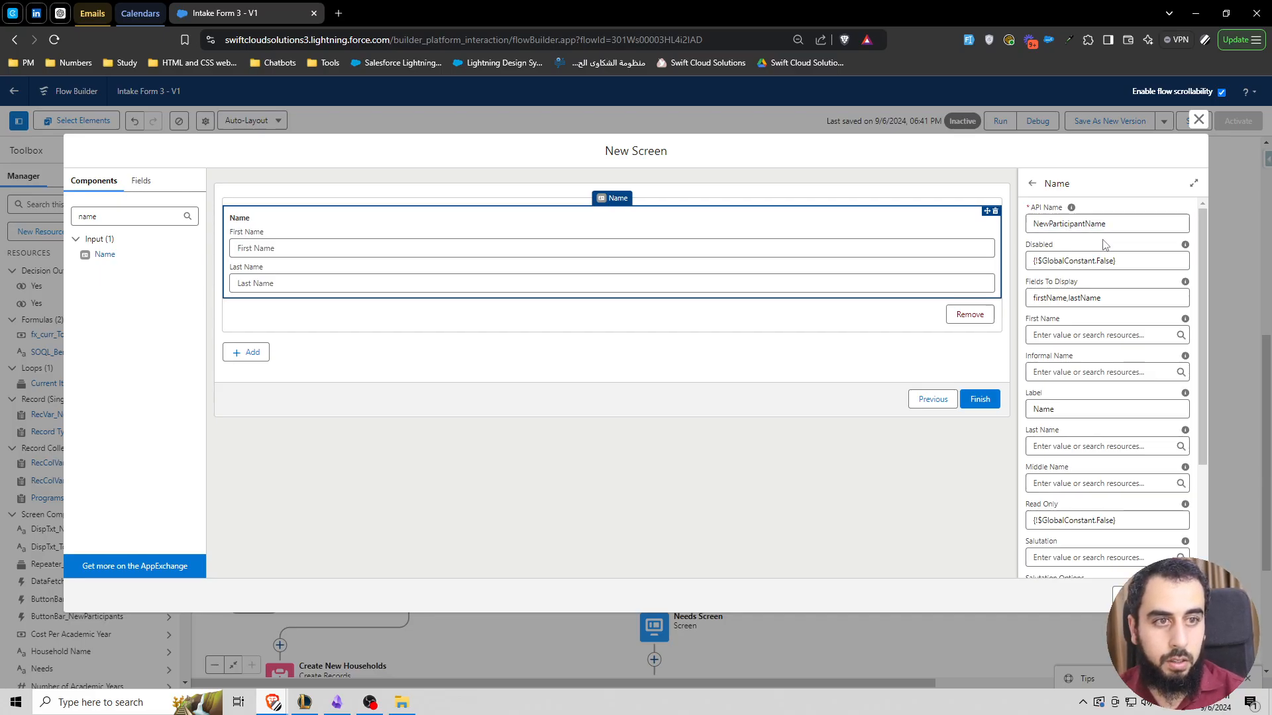
{"action": "left_click", "coordinate": [936, 541]}
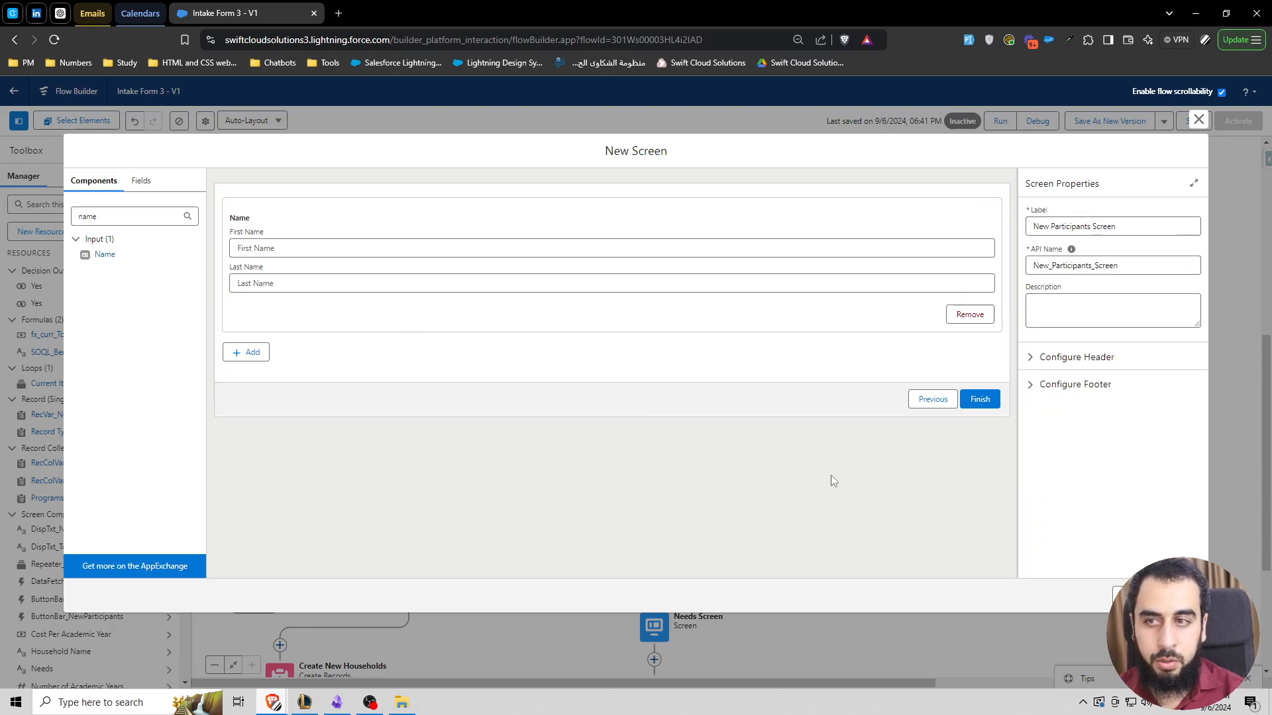
{"action": "left_click", "coordinate": [1181, 594]}
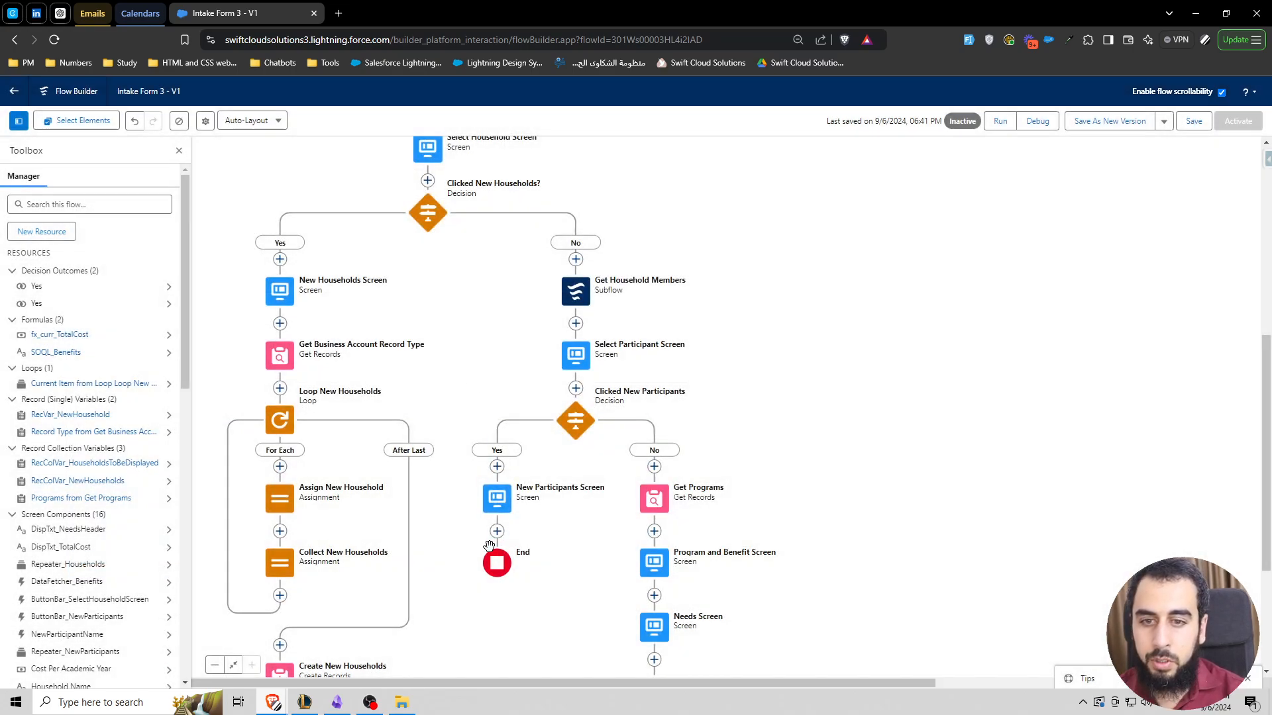
Add a Loop after the New Participants Screen, labelled Loop New Particpants with API name Loop_New_Particpants.
{"action": "left_click", "coordinate": [496, 531]}
{"action": "scroll", "coordinate": [467, 570], "scroll_direction": "down", "scroll_amount": 2}
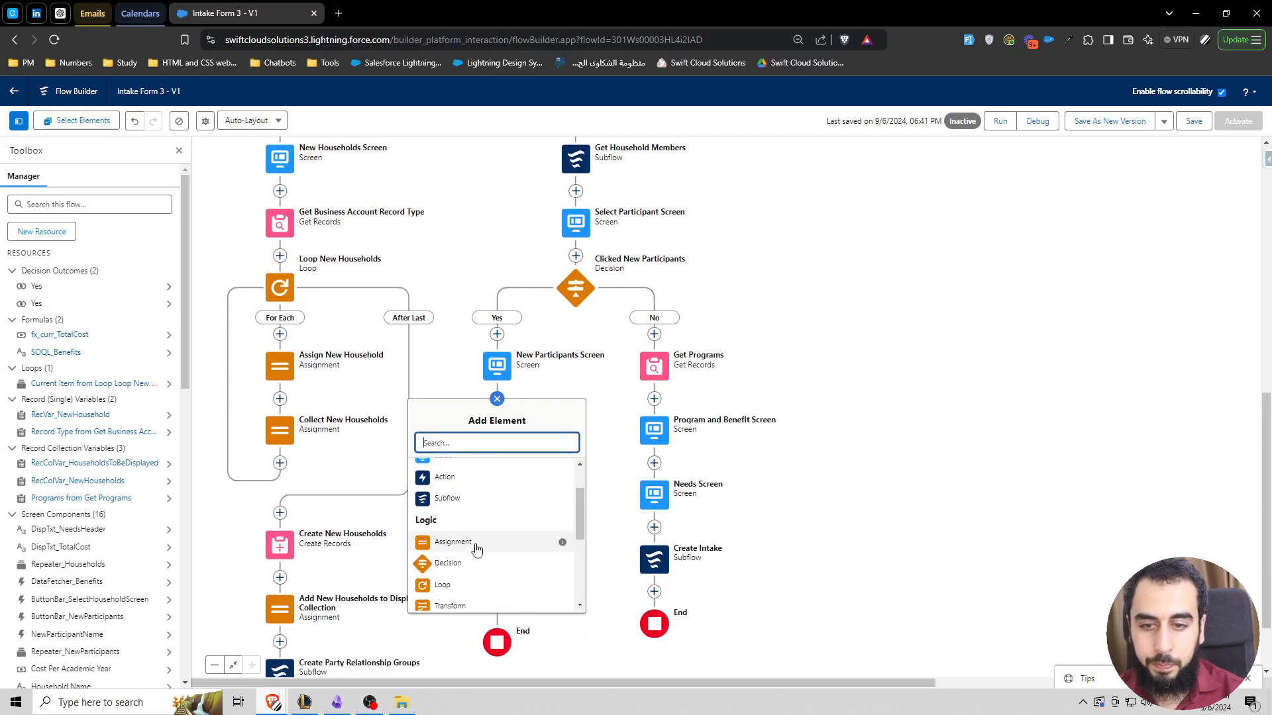
{"action": "left_click", "coordinate": [463, 575]}
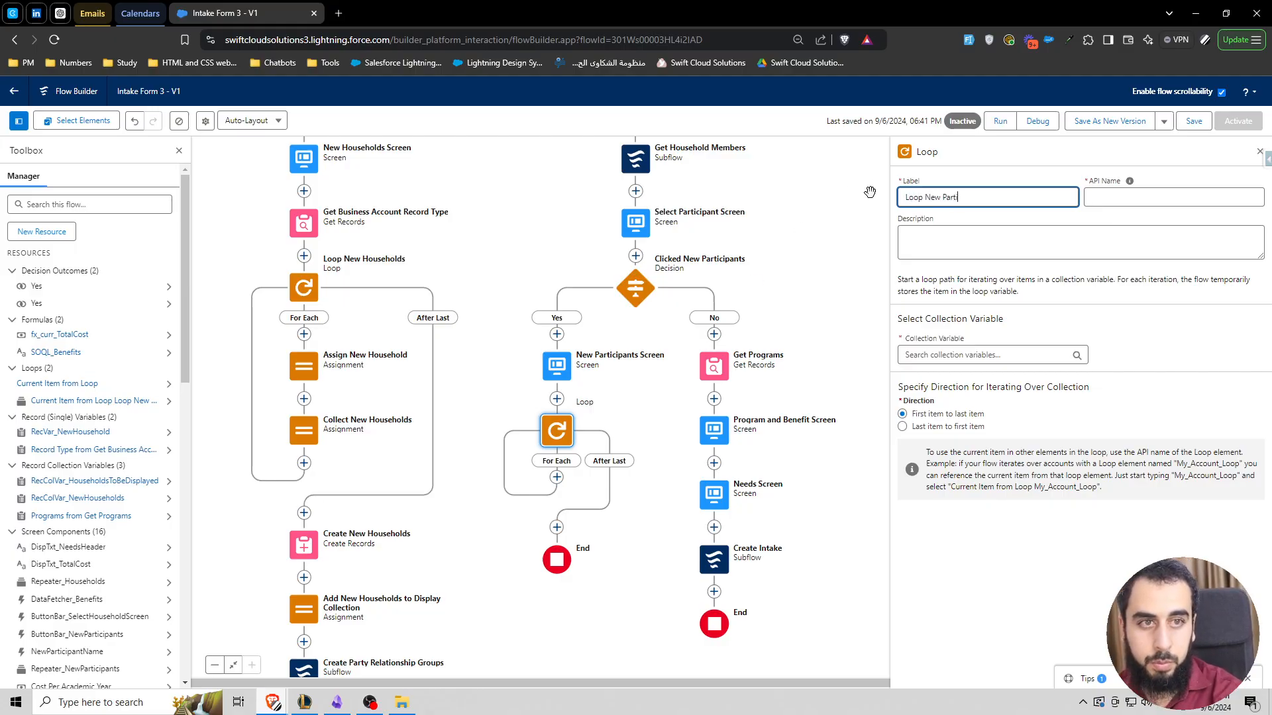
{"action": "type", "text": "nts"}
{"action": "left_click", "coordinate": [964, 198]}
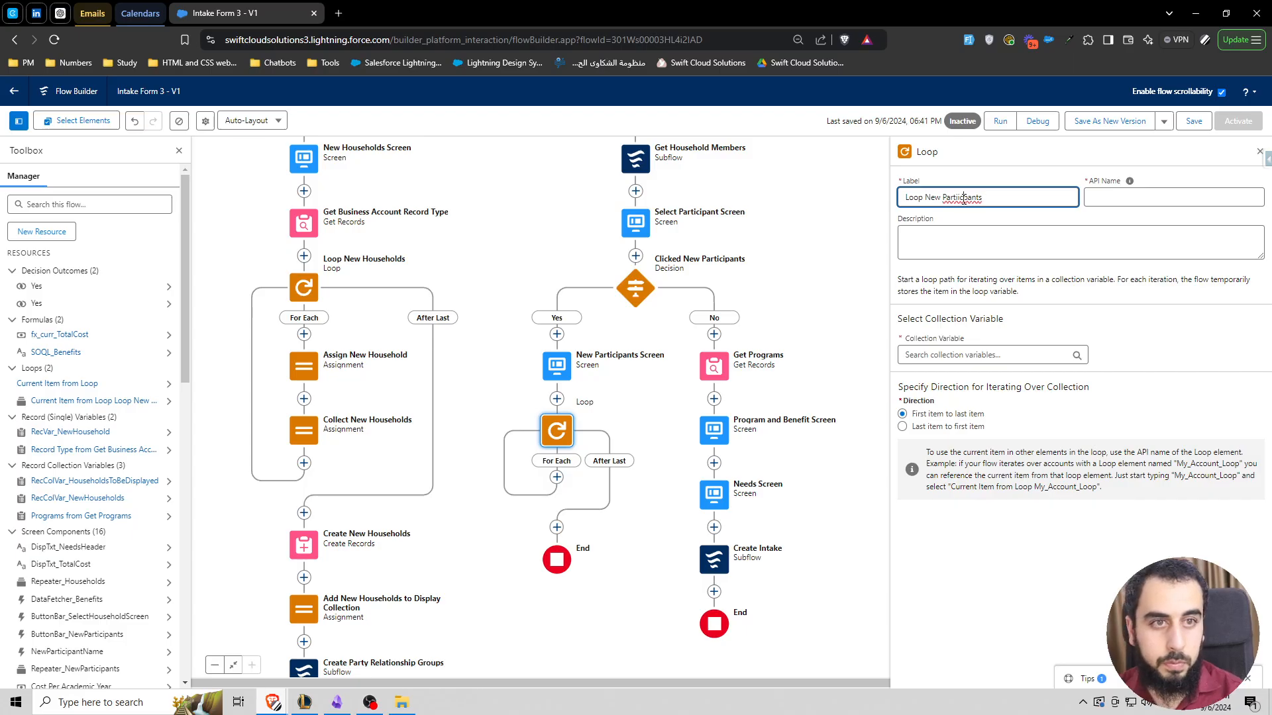
{"action": "key", "text": "BackSpace"}
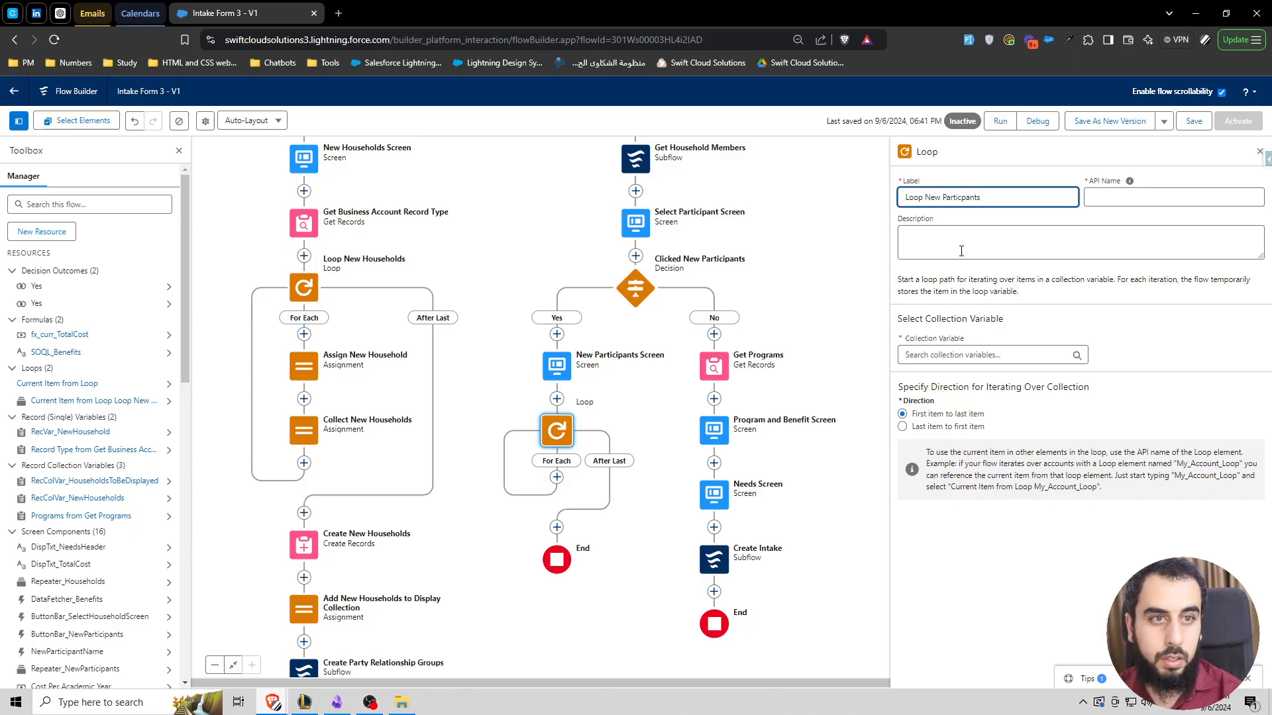
{"action": "left_click", "coordinate": [1004, 225]}
Set the loop's collection variable to New Participants Screen > Repeater_NewParticipants > All Items.
{"action": "left_click", "coordinate": [971, 357]}
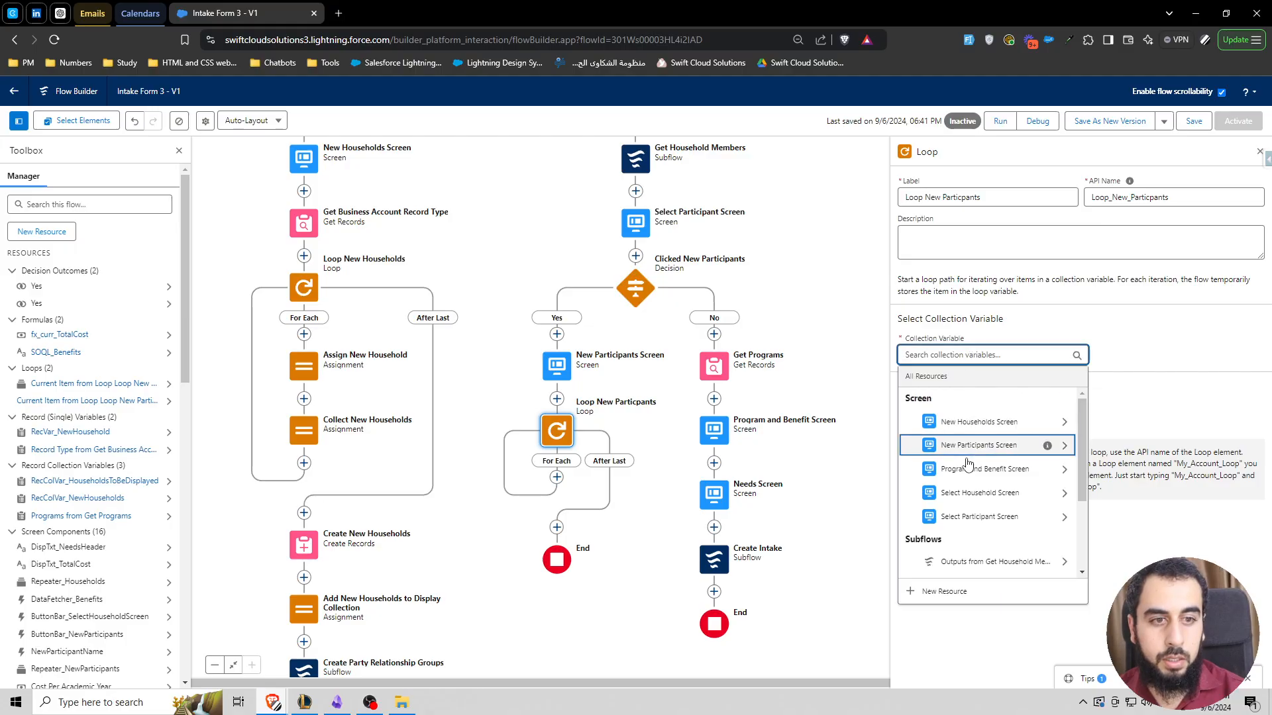
{"action": "left_click", "coordinate": [980, 445]}
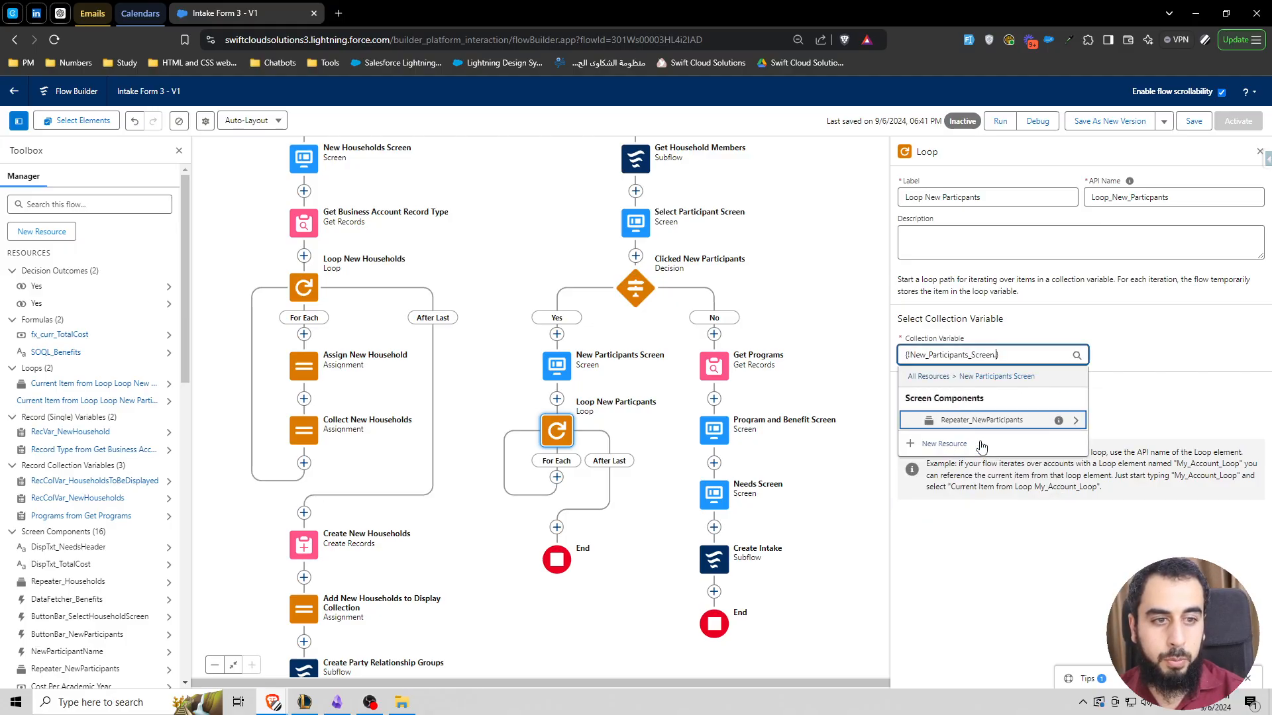
{"action": "left_click", "coordinate": [970, 424]}
{"action": "left_click", "coordinate": [955, 443]}
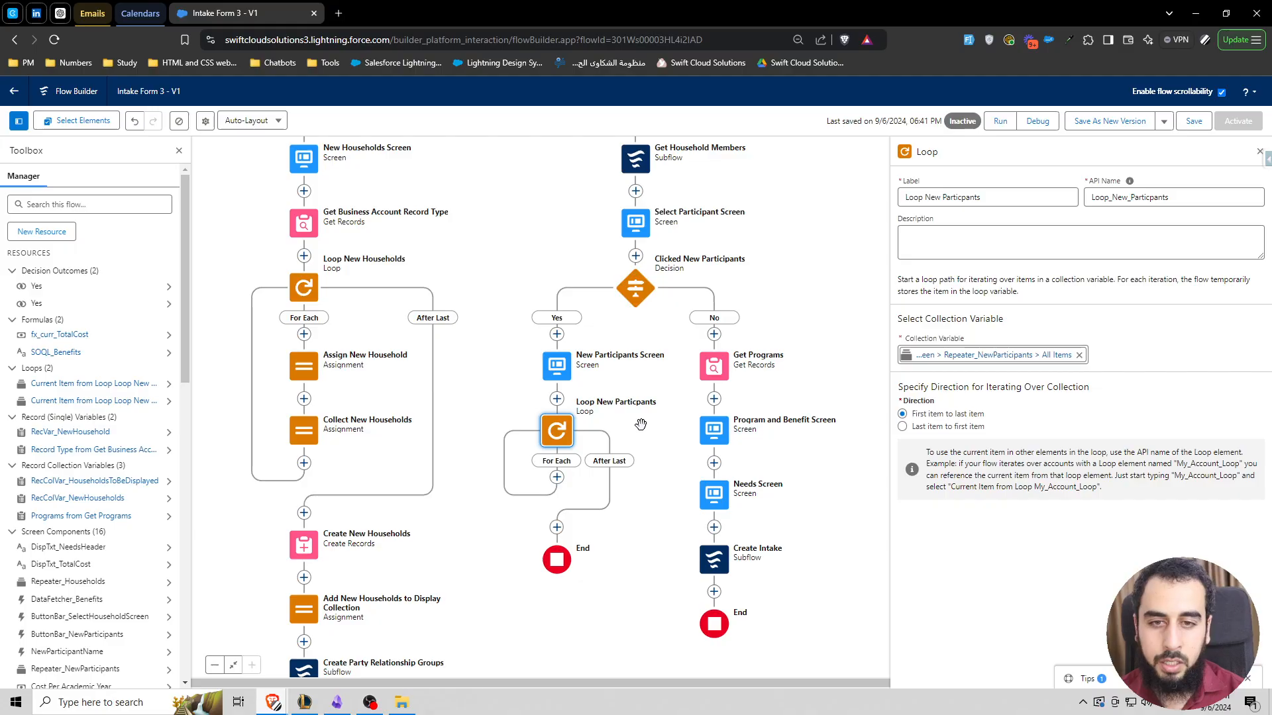
Start a new Variable resource with the API name RecVar_ParticipantPersonAccount.
{"action": "left_click_drag", "start_coordinate": [671, 384], "coordinate": [699, 362]}
{"action": "left_click", "coordinate": [74, 239]}
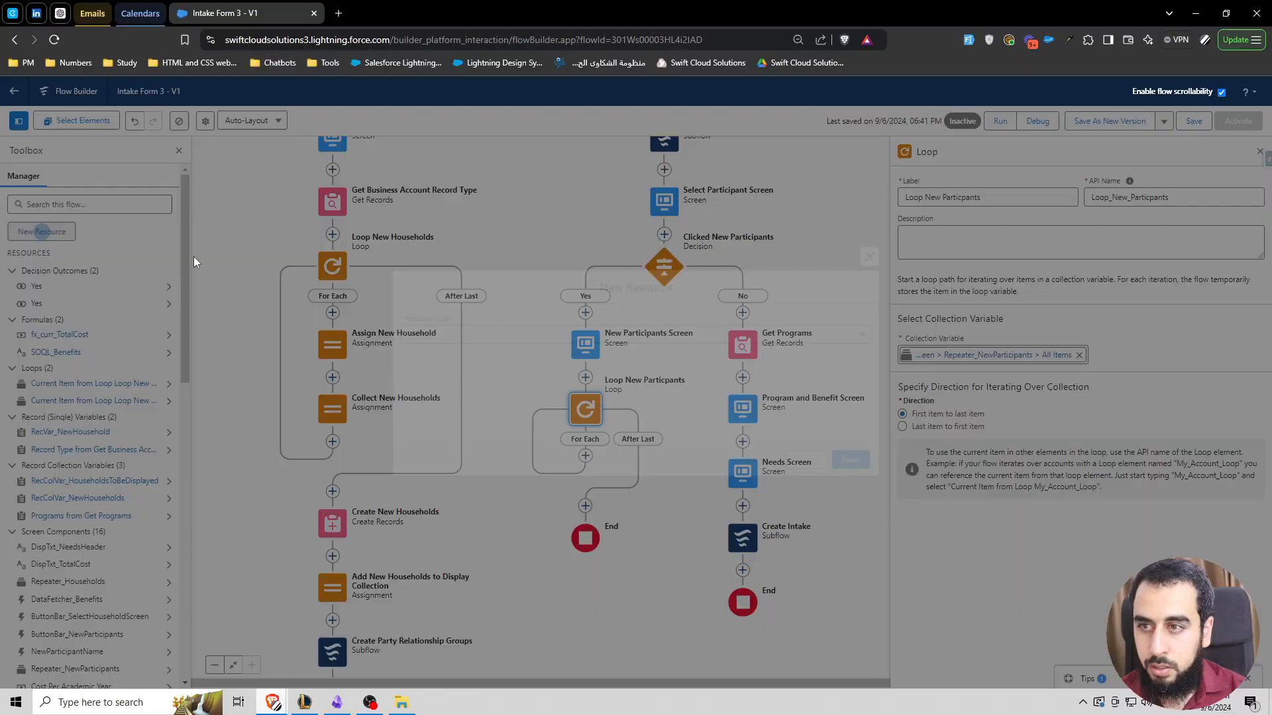
{"action": "left_click", "coordinate": [499, 332]}
{"action": "left_click", "coordinate": [428, 362]}
{"action": "left_click", "coordinate": [437, 358]}
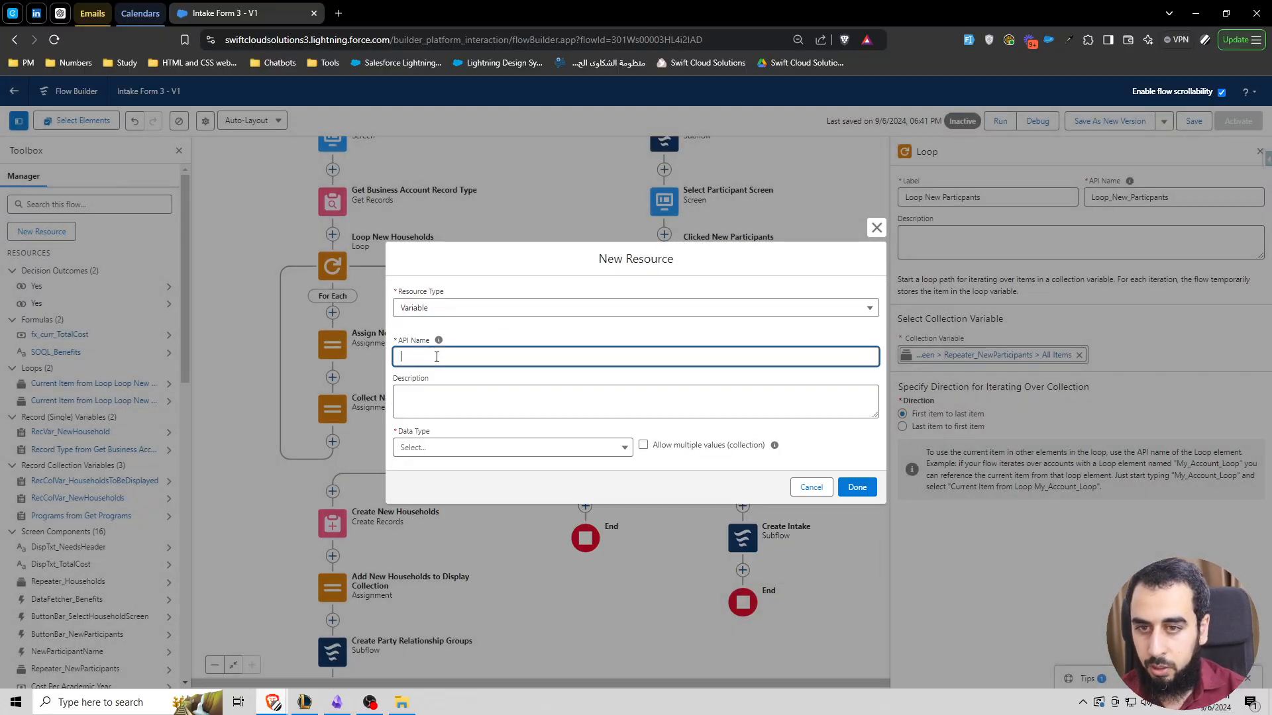
{"action": "type", "text": "RecVar_ParticipantPe"}
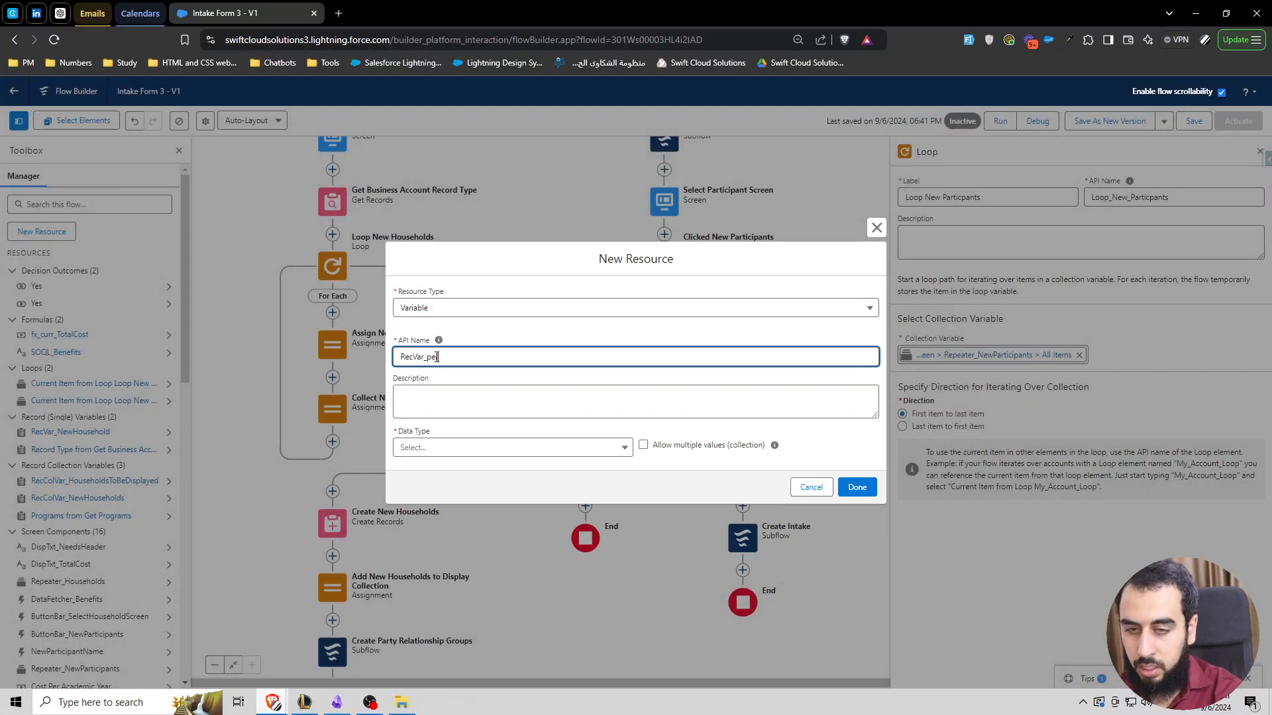
{"action": "type", "text": "rsonA"}
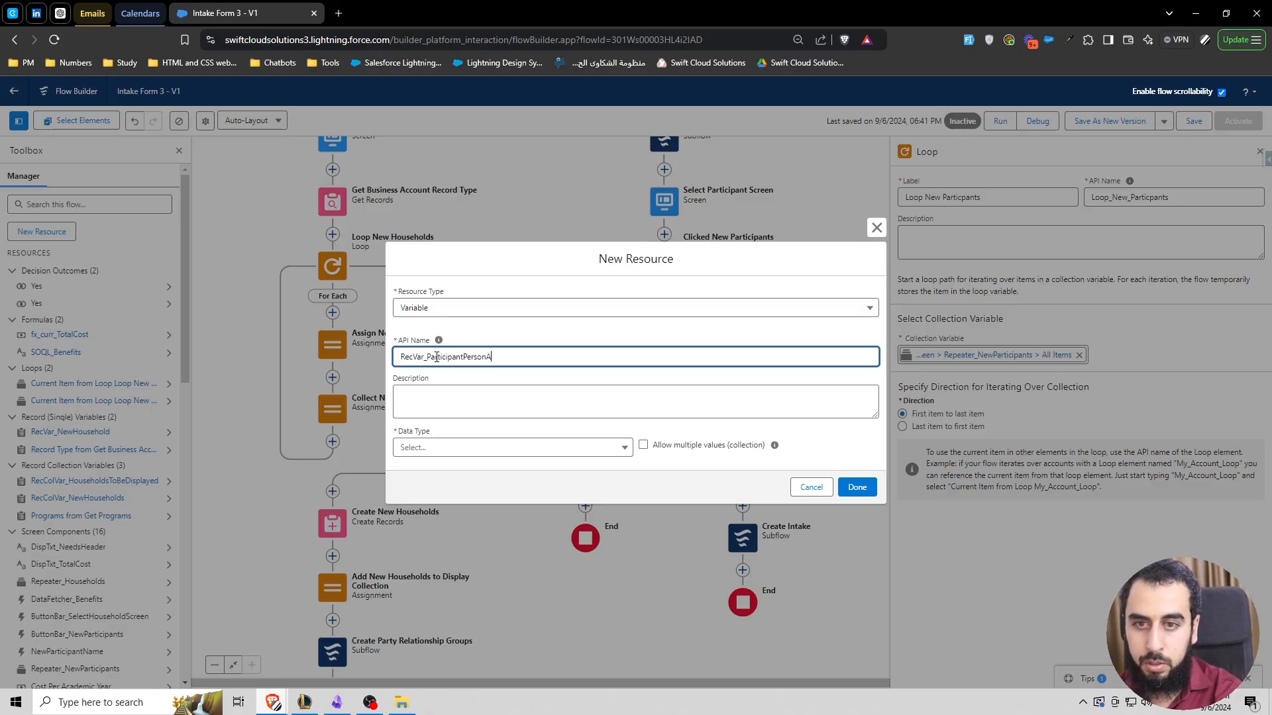
{"action": "type", "text": "ccount"}
{"action": "key", "text": "ctrl+a"}
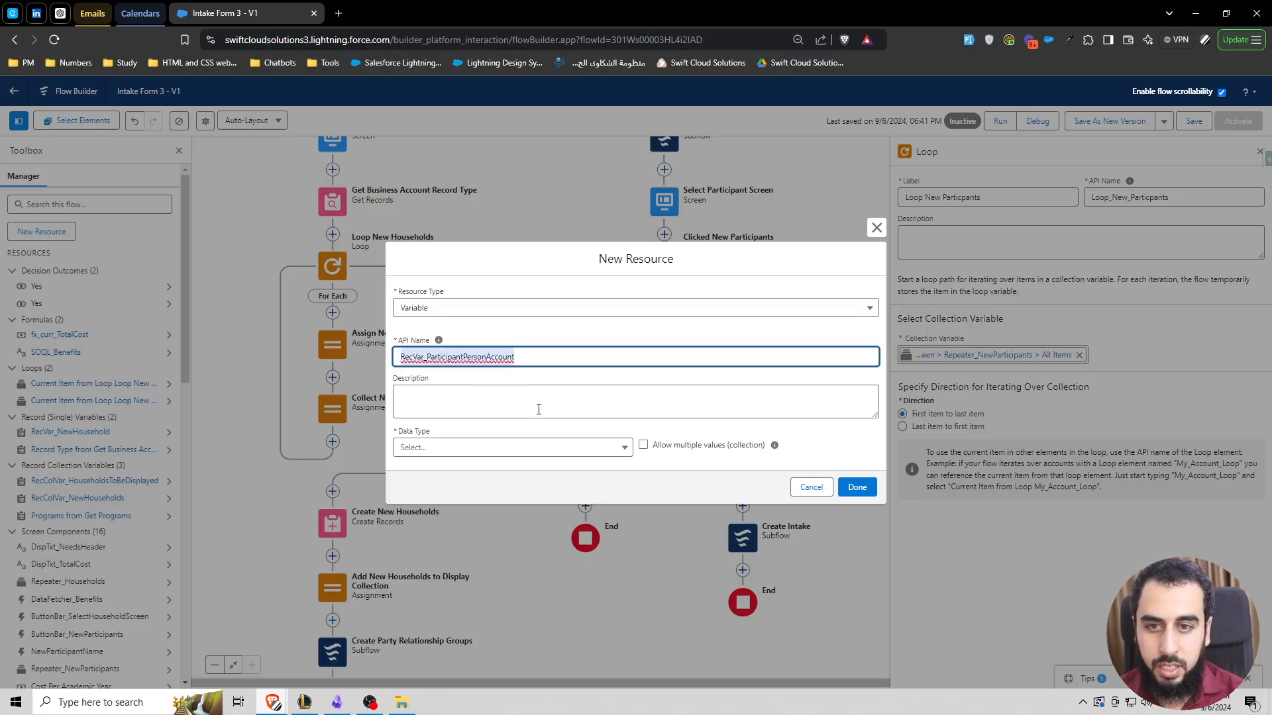
Make the variable a Record of the Account object, copy its API name and save the resource.
{"action": "left_click", "coordinate": [471, 445]}
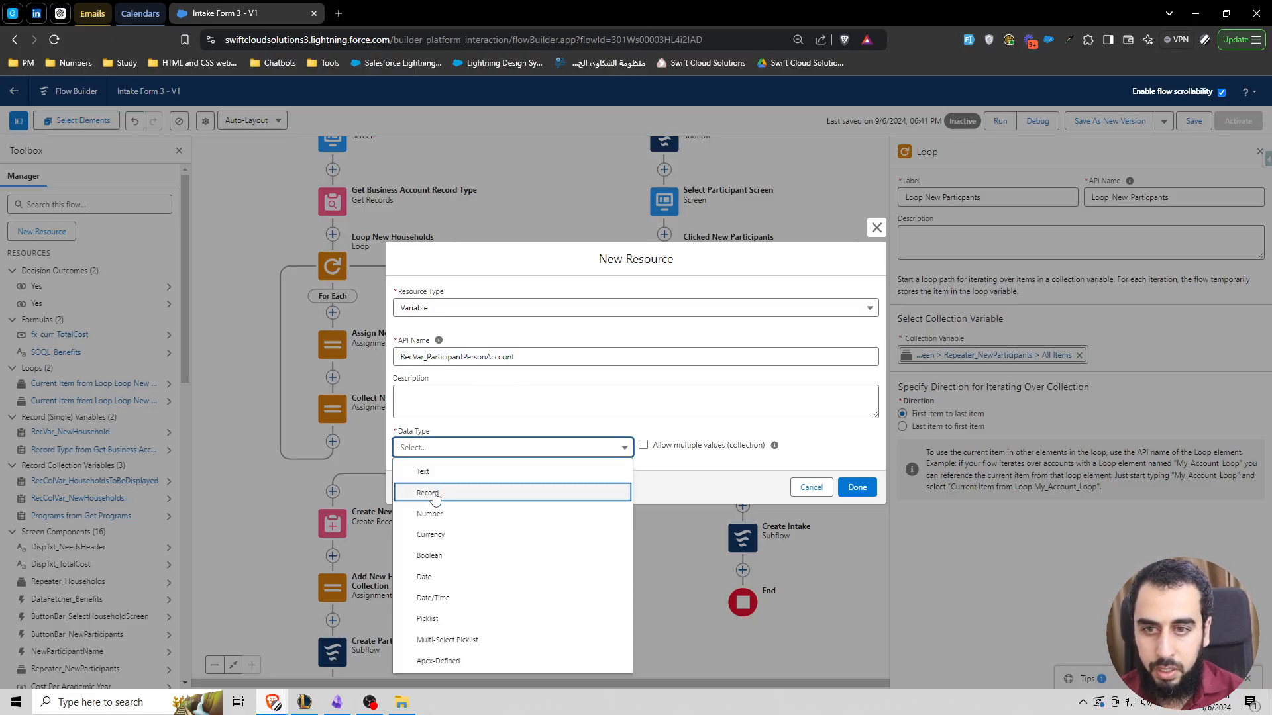
{"action": "left_click", "coordinate": [435, 494]}
{"action": "left_click", "coordinate": [437, 448]}
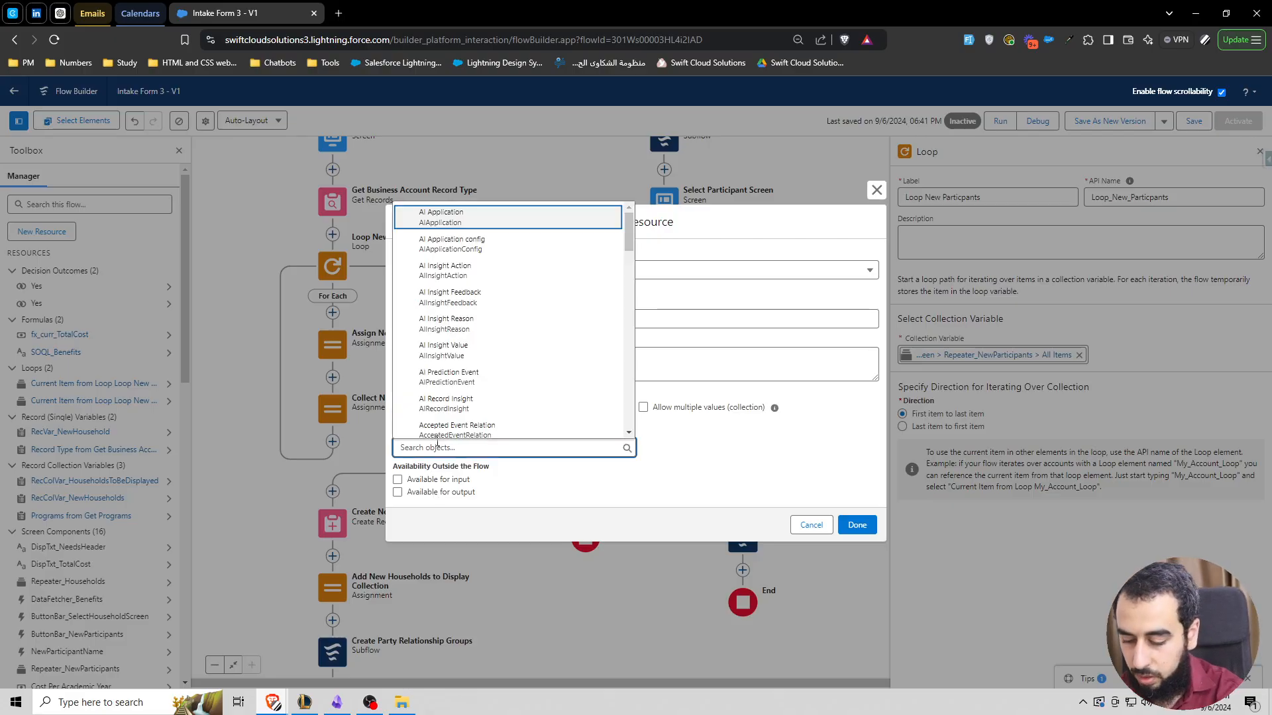
{"action": "type", "text": "Account"}
{"action": "left_click", "coordinate": [570, 217]}
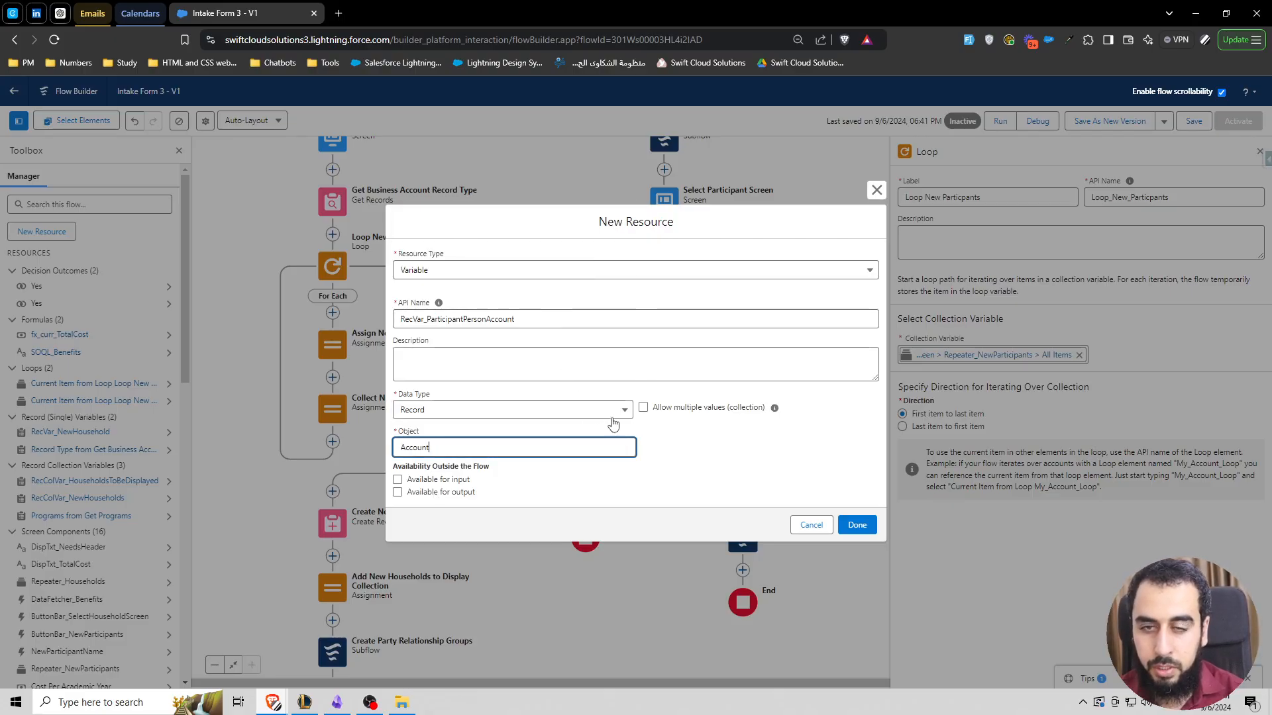
{"action": "double_click", "coordinate": [460, 319]}
{"action": "key", "text": "ctrl+c"}
{"action": "left_click", "coordinate": [856, 524]}
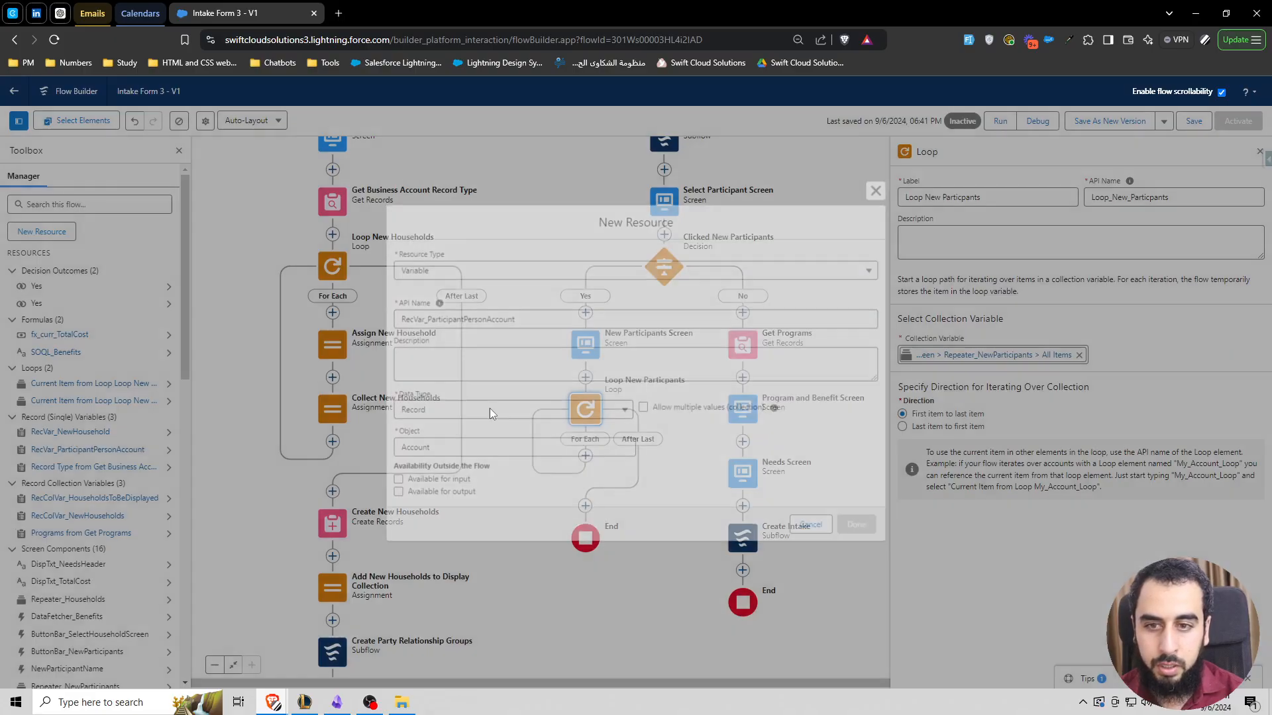
Start another Variable resource, reusing the copied API name changed to RecColVar_ParticipantPersonAccounts.
{"action": "left_click", "coordinate": [41, 231]}
{"action": "left_click", "coordinate": [437, 329]}
{"action": "left_click", "coordinate": [438, 358]}
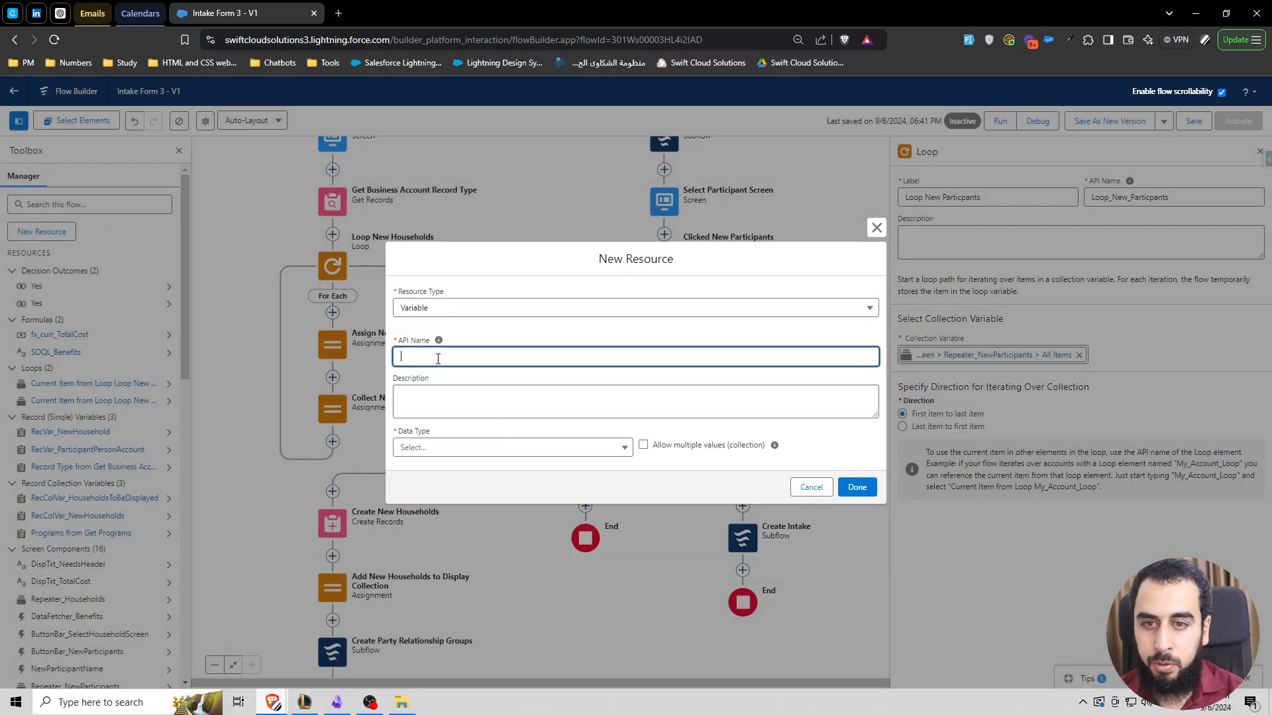
{"action": "key", "text": "ctrl+v"}
{"action": "left_click", "coordinate": [415, 357]}
{"action": "type", "text": "Col"}
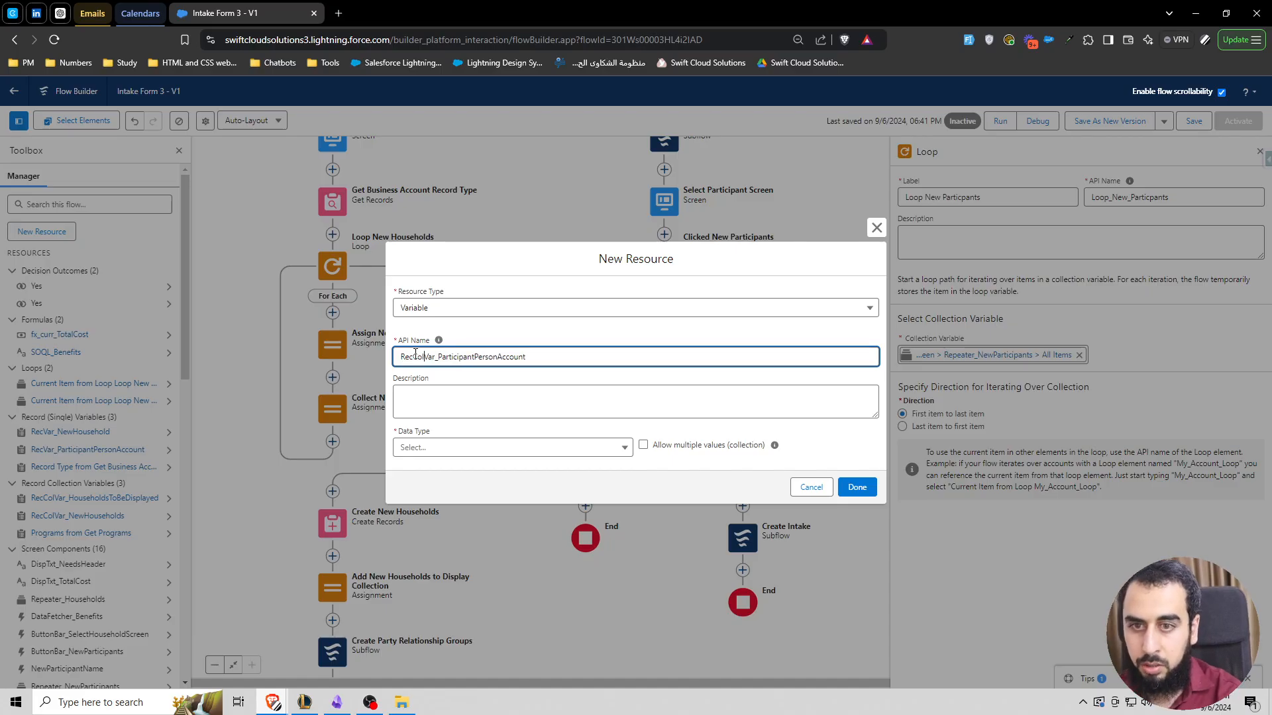
{"action": "left_click", "coordinate": [539, 356]}
{"action": "type", "text": "s"}
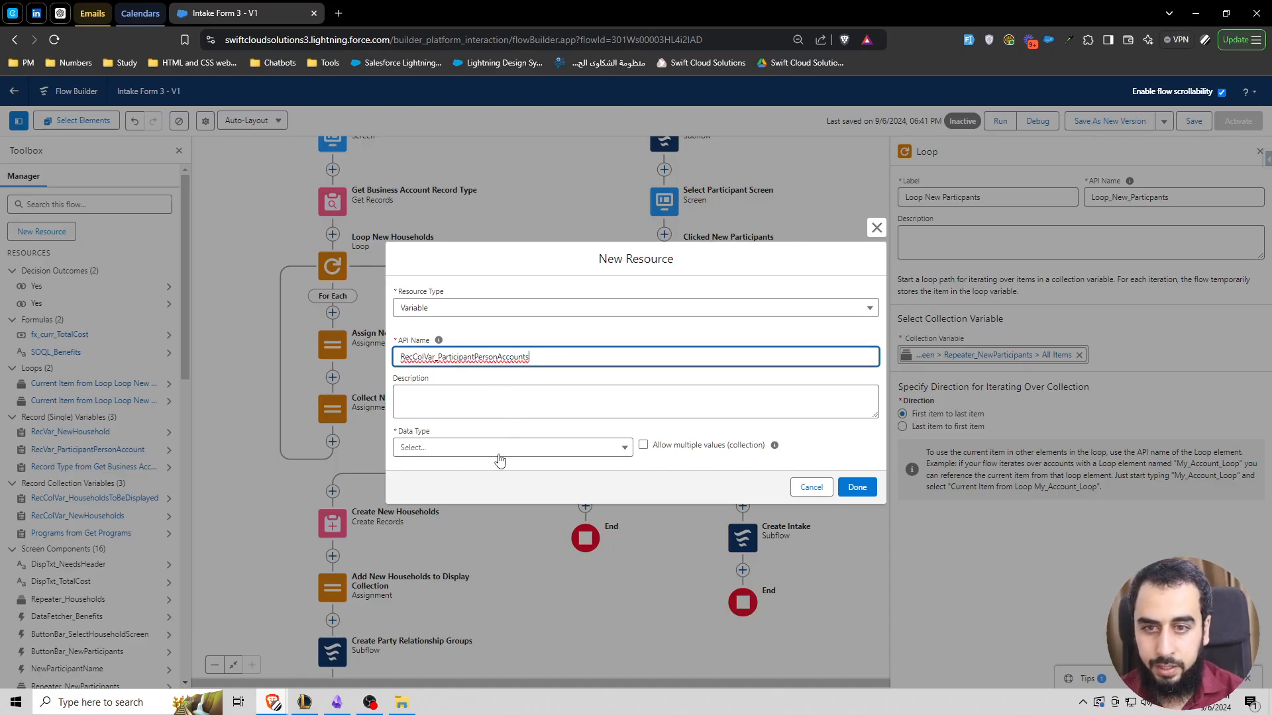
Make the variable a Record collection of the Account object that allows multiple values, and save the resource.
{"action": "left_click", "coordinate": [457, 447]}
{"action": "left_click", "coordinate": [427, 490]}
{"action": "left_click", "coordinate": [644, 408]}
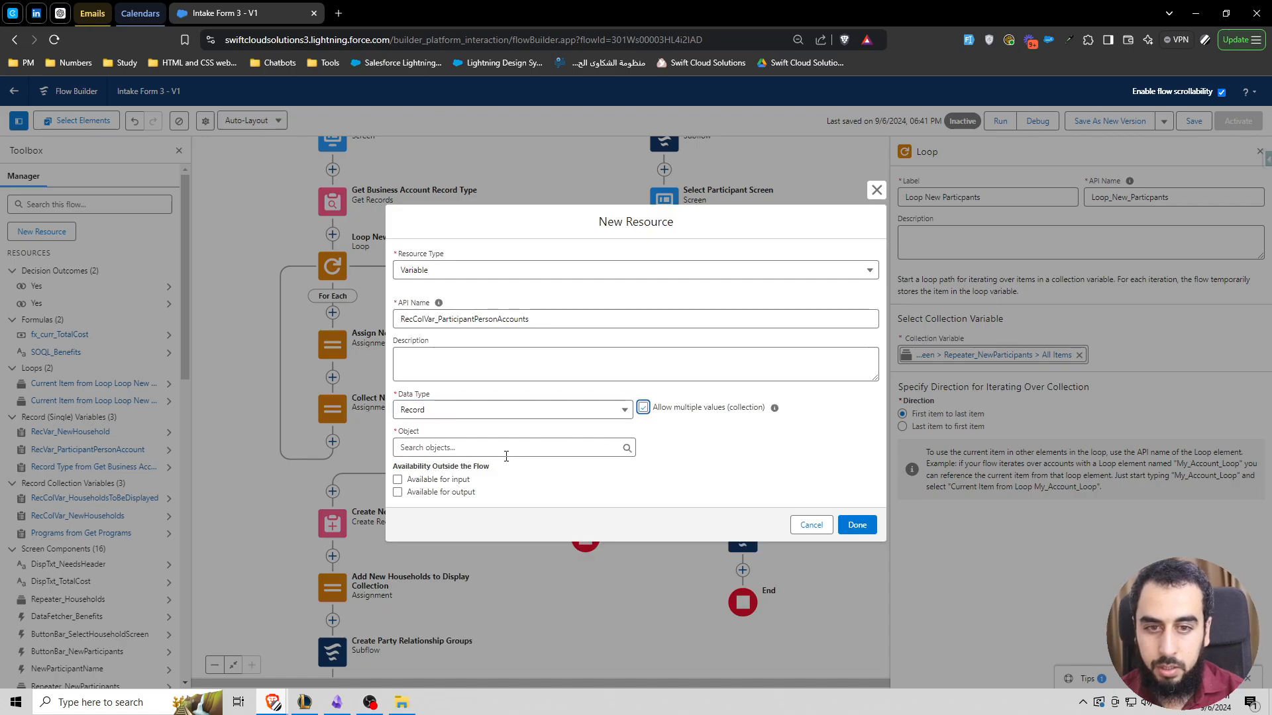
{"action": "left_click", "coordinate": [505, 449]}
{"action": "type", "text": "account"}
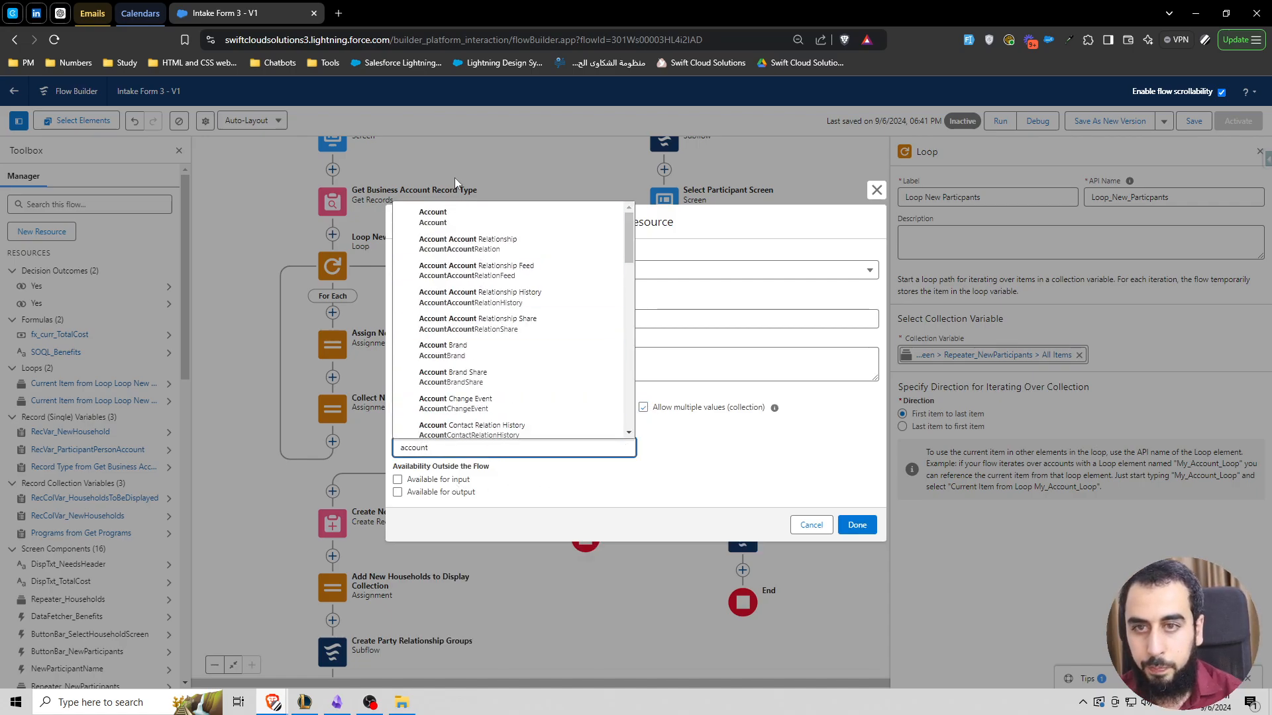
{"action": "left_click", "coordinate": [433, 217]}
{"action": "left_click", "coordinate": [857, 524]}
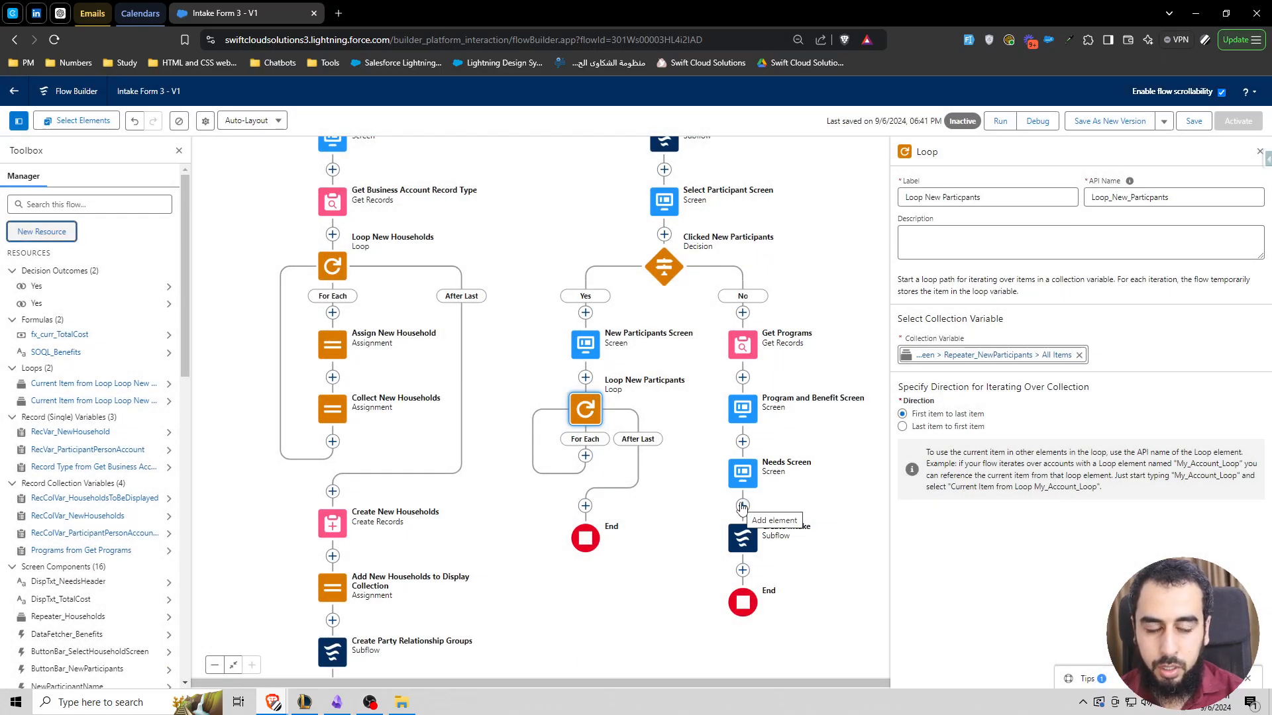
Add an Assignment element labelled Assign New Participant to the For Each path of the new participants loop.
{"action": "left_click", "coordinate": [584, 456]}
{"action": "type", "text": "ass"}
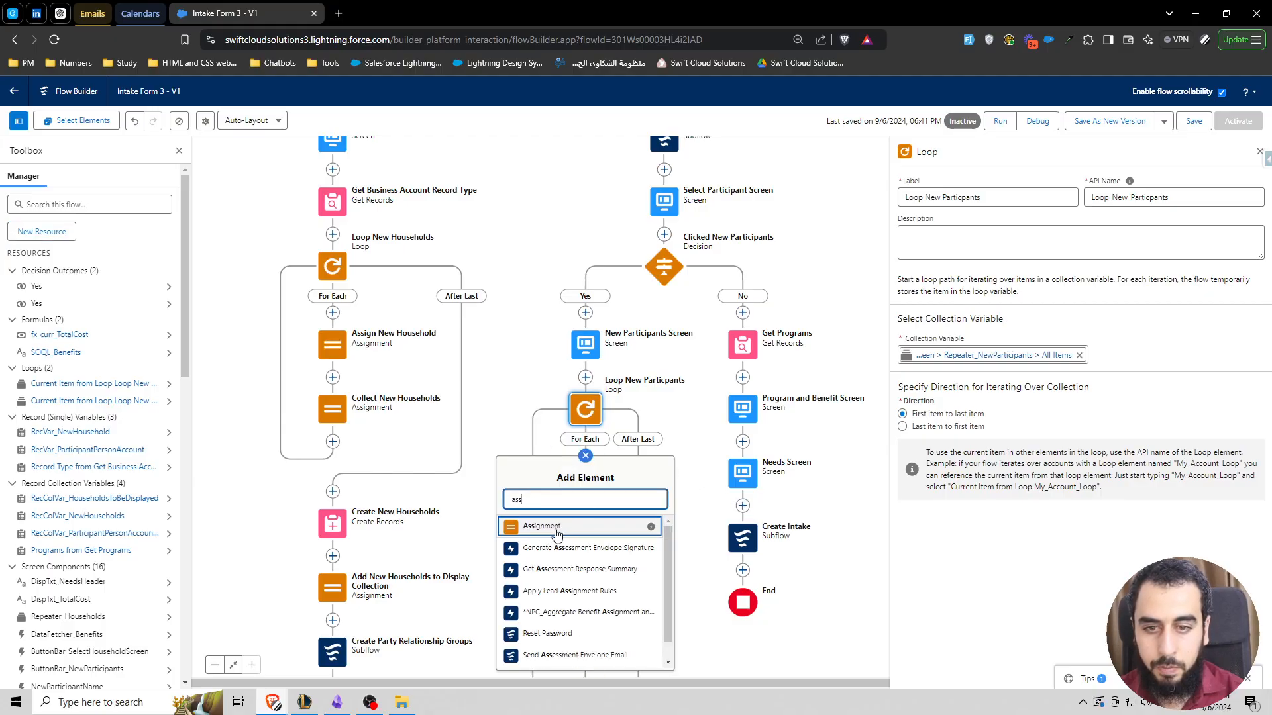
{"action": "type", "text": "Assign New Participant"}
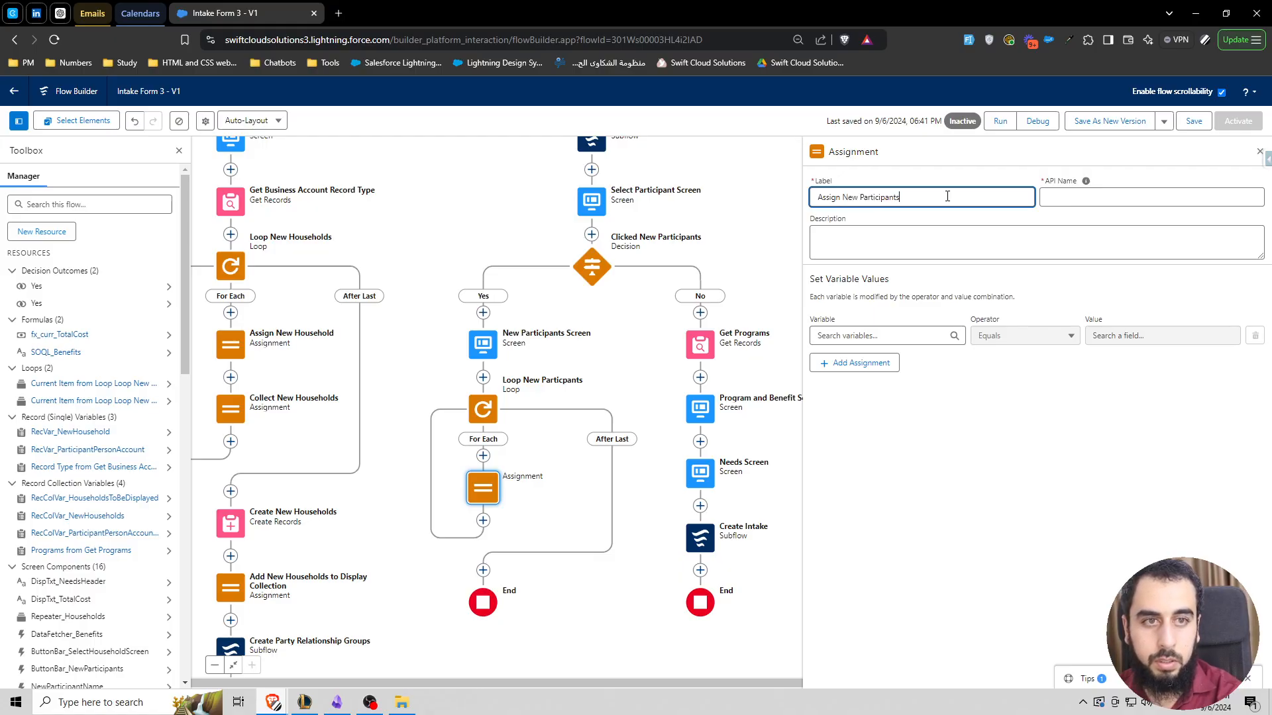
Set the assignment's first variable to RecVar_ParticipantPersonAccount > First Name.
{"action": "left_click", "coordinate": [862, 331]}
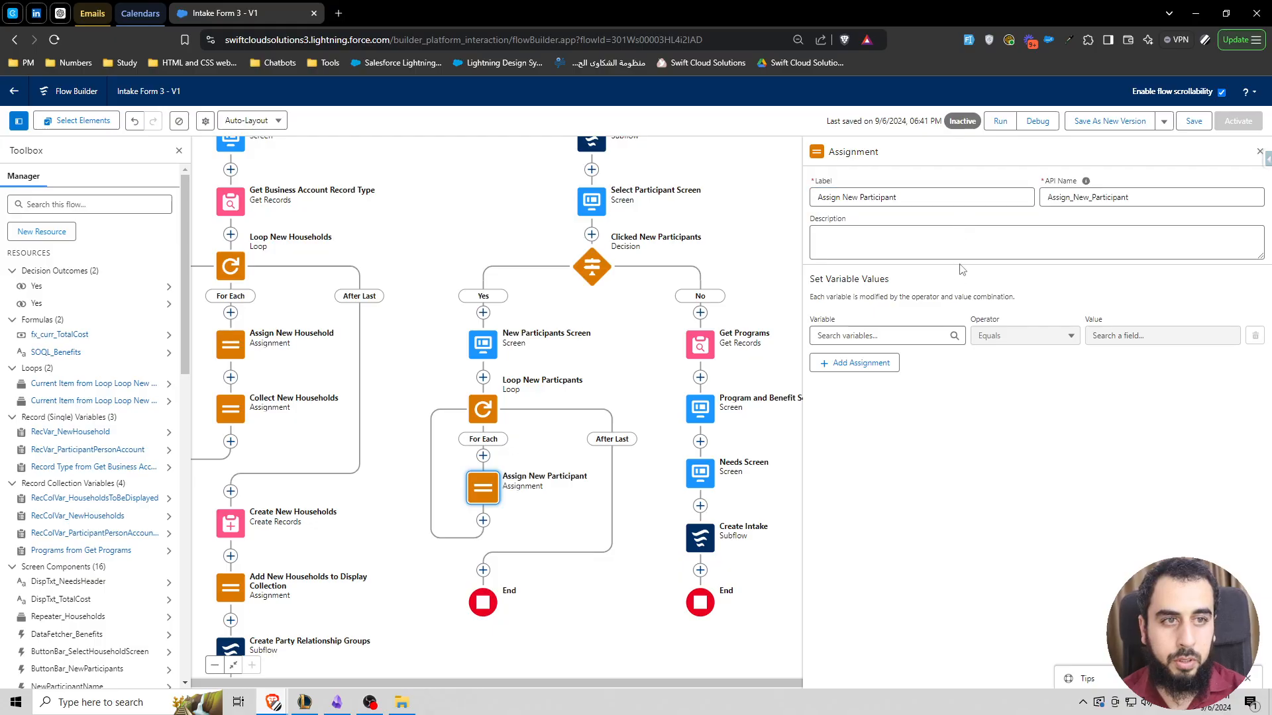
{"action": "type", "text": "recvar"}
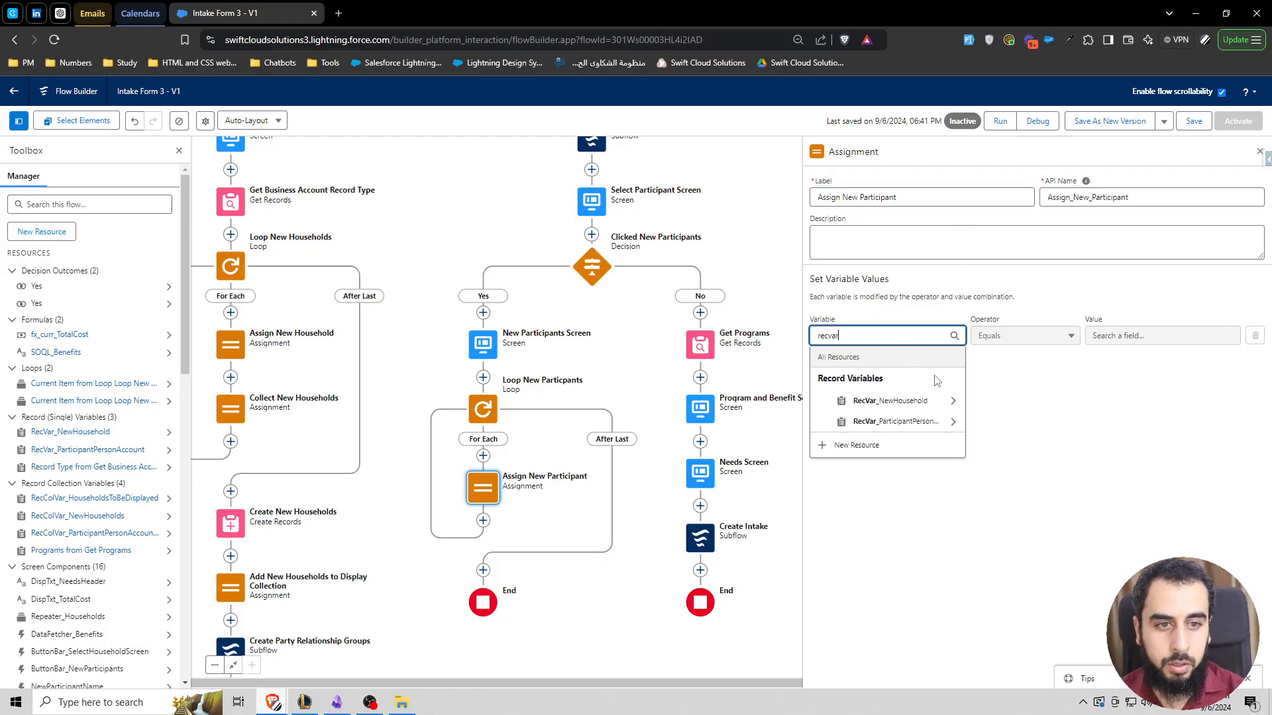
{"action": "left_click", "coordinate": [886, 424]}
{"action": "type", "text": "first"}
{"action": "left_click", "coordinate": [886, 403]}
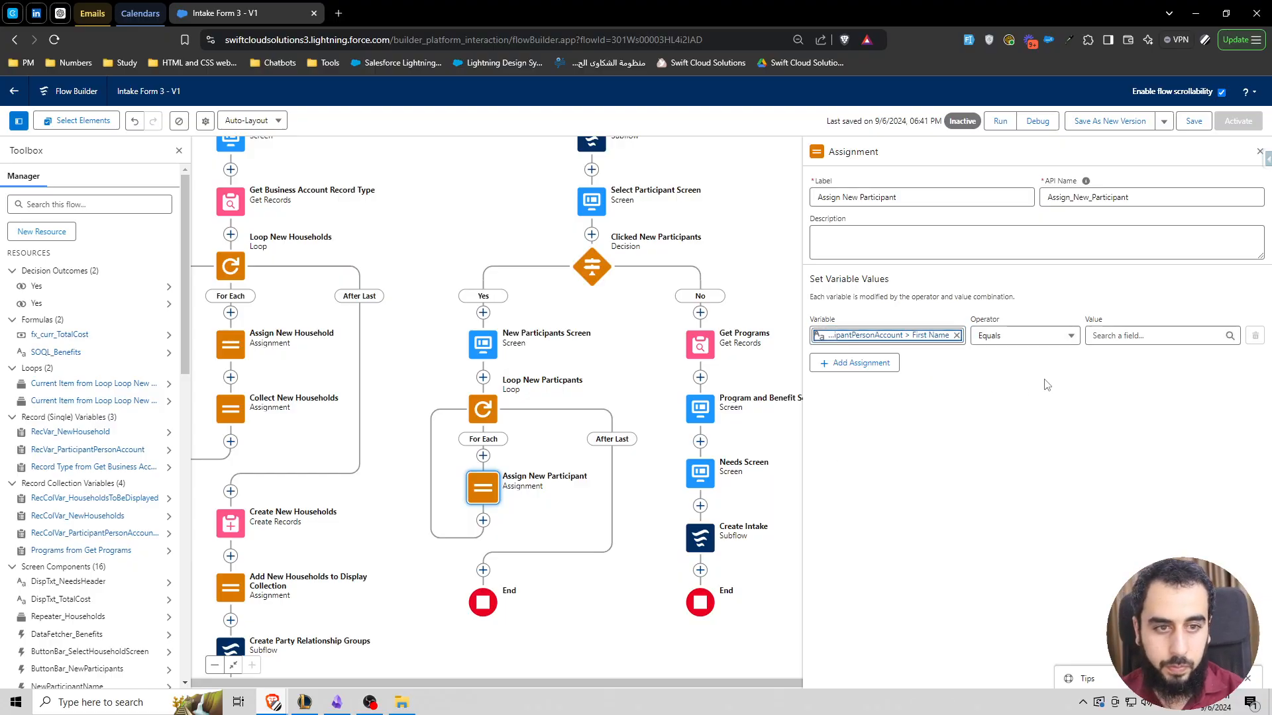
Set the First Name row's value to the current item of the new participants loop > NewParticipantName > First Name.
{"action": "left_click", "coordinate": [1113, 335]}
{"action": "type", "text": "current"}
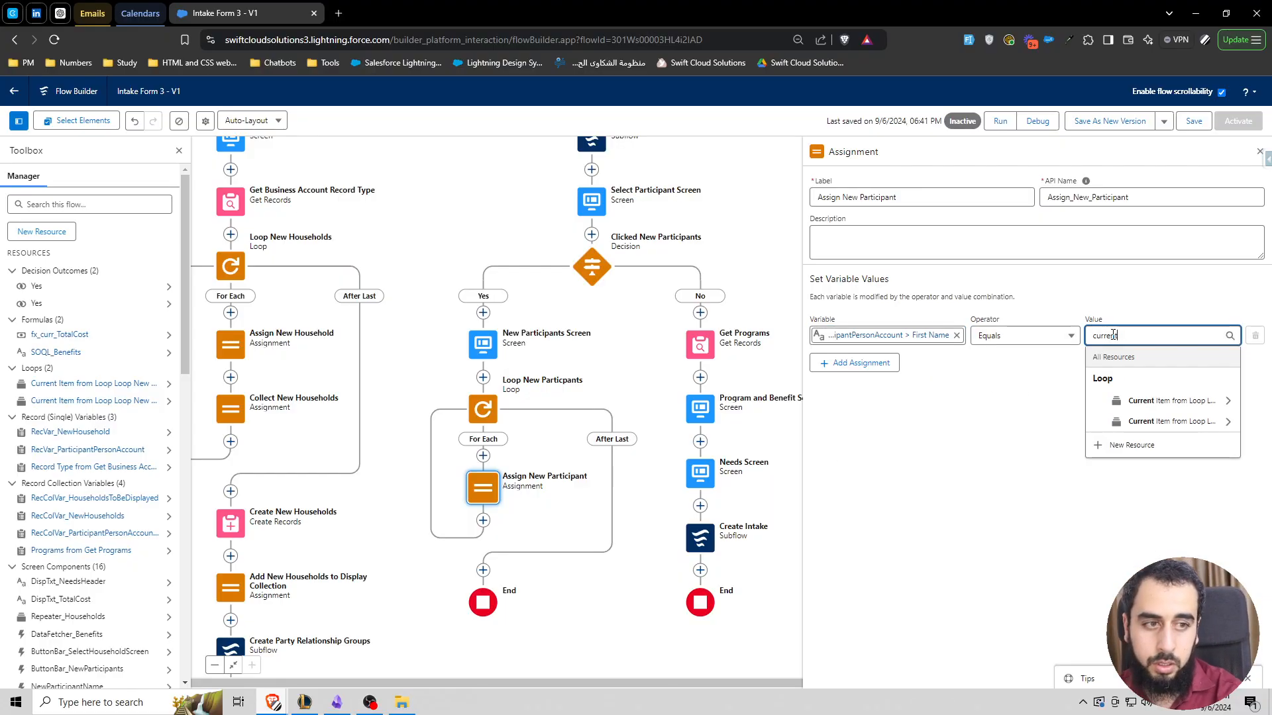
{"action": "left_click", "coordinate": [1152, 422]}
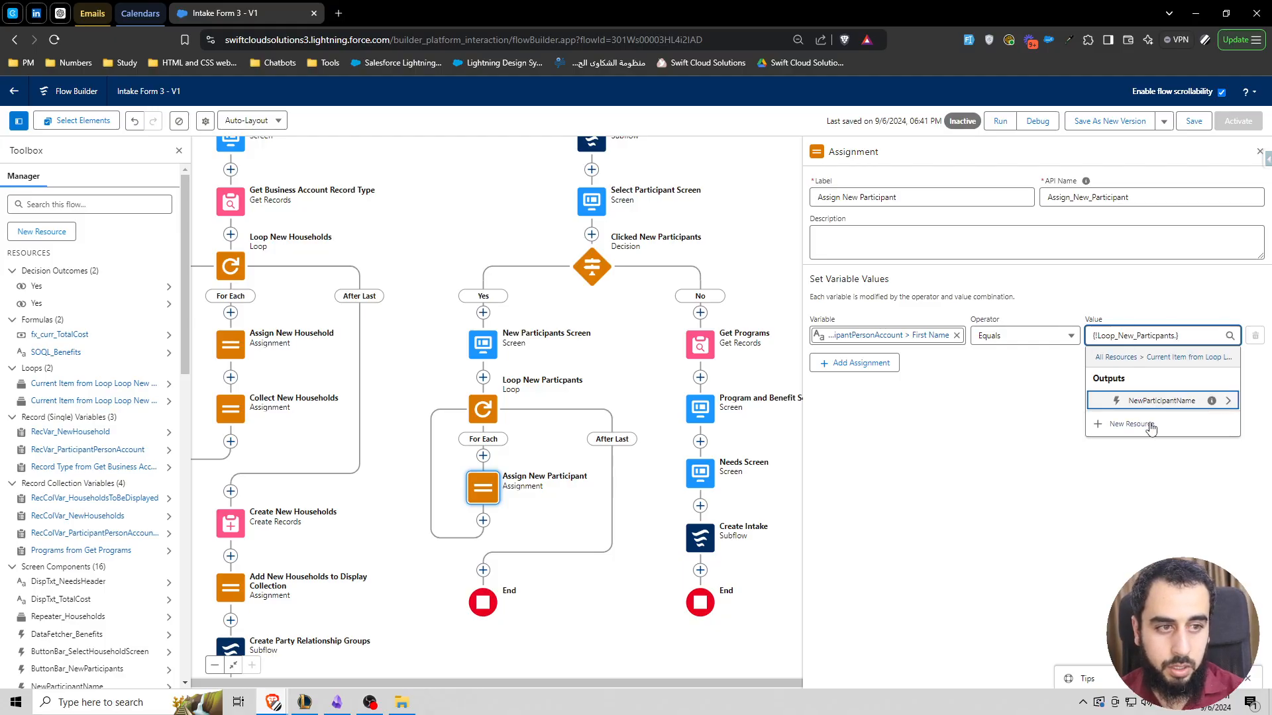
{"action": "key", "text": "ctrl+a"}
{"action": "type", "text": "curre"}
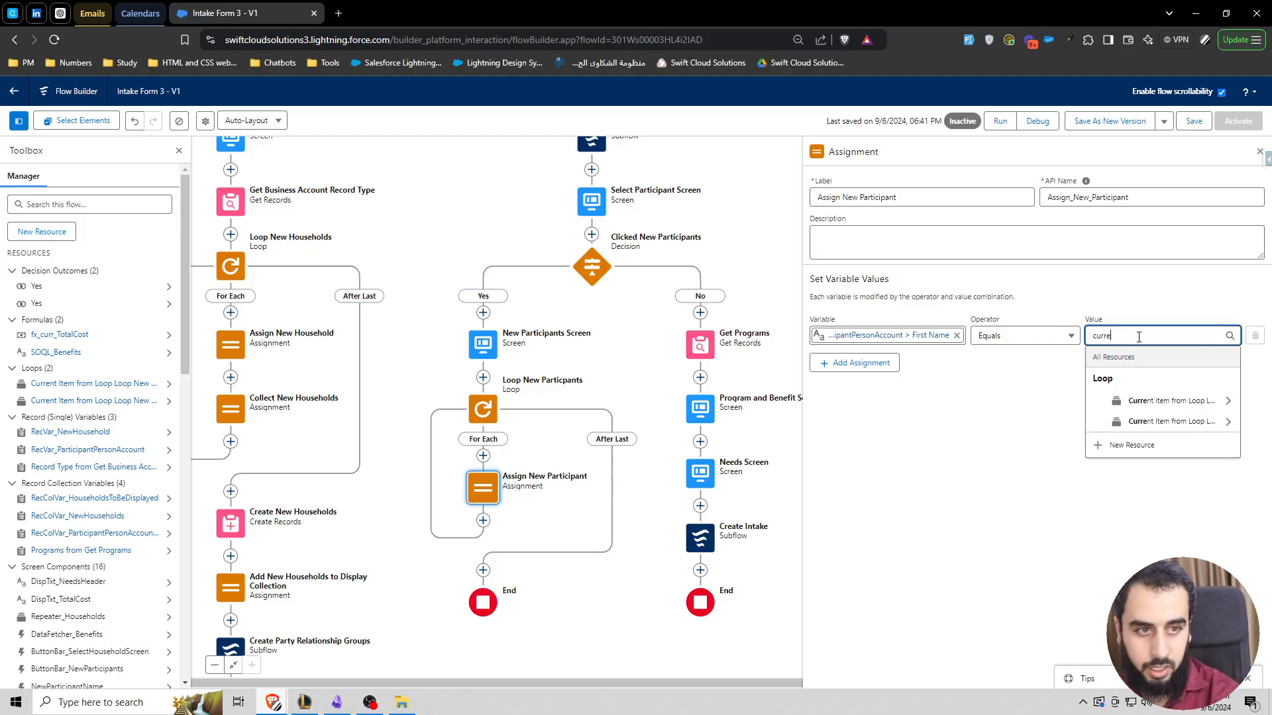
{"action": "left_click", "coordinate": [1168, 424]}
{"action": "left_click", "coordinate": [1159, 403]}
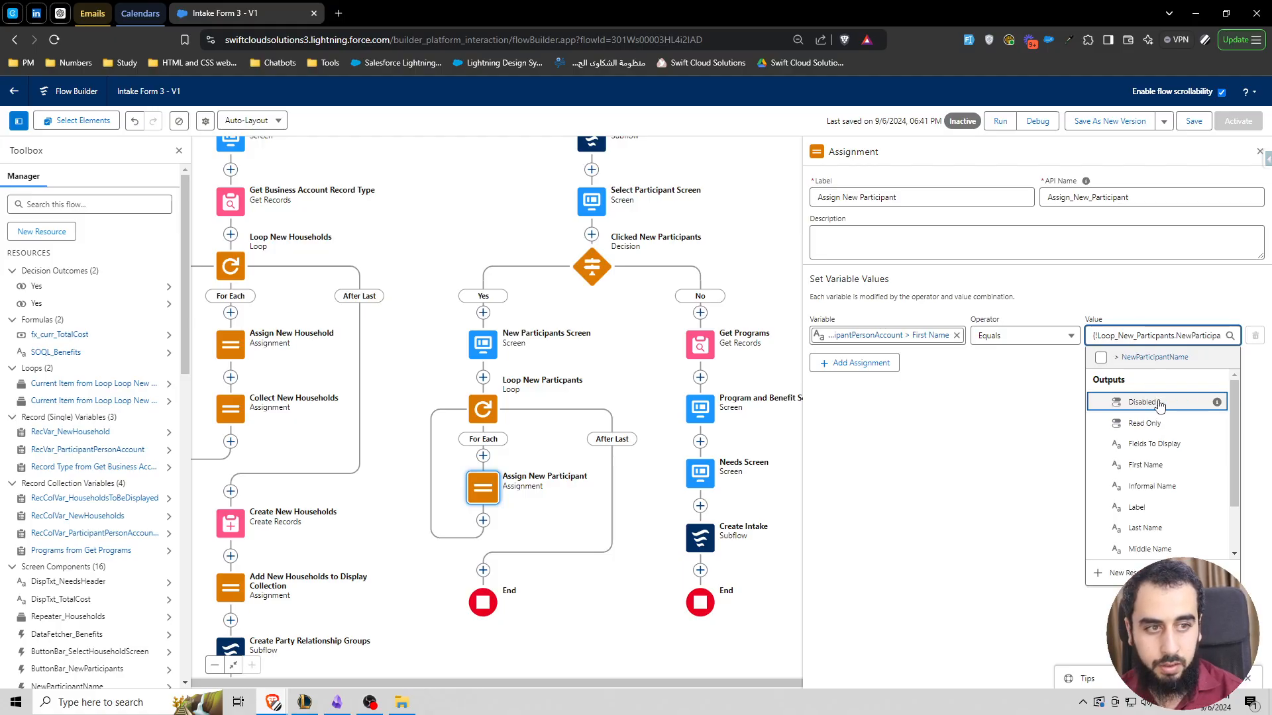
{"action": "type", "text": "first"}
{"action": "left_click", "coordinate": [1159, 403]}
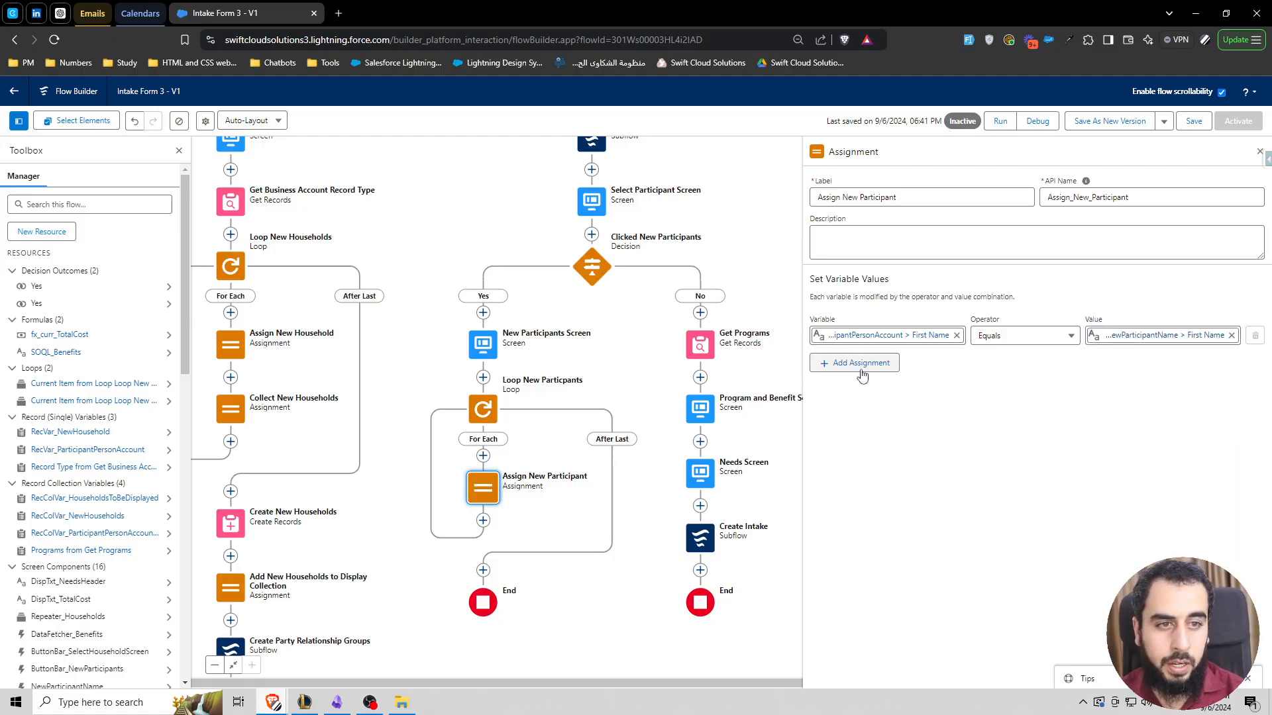
Add a second assignment row with RecVar_ParticipantPersonAccount > Last Name as its variable.
{"action": "left_click", "coordinate": [857, 363]}
{"action": "left_click", "coordinate": [874, 375]}
{"action": "type", "text": "recvar"}
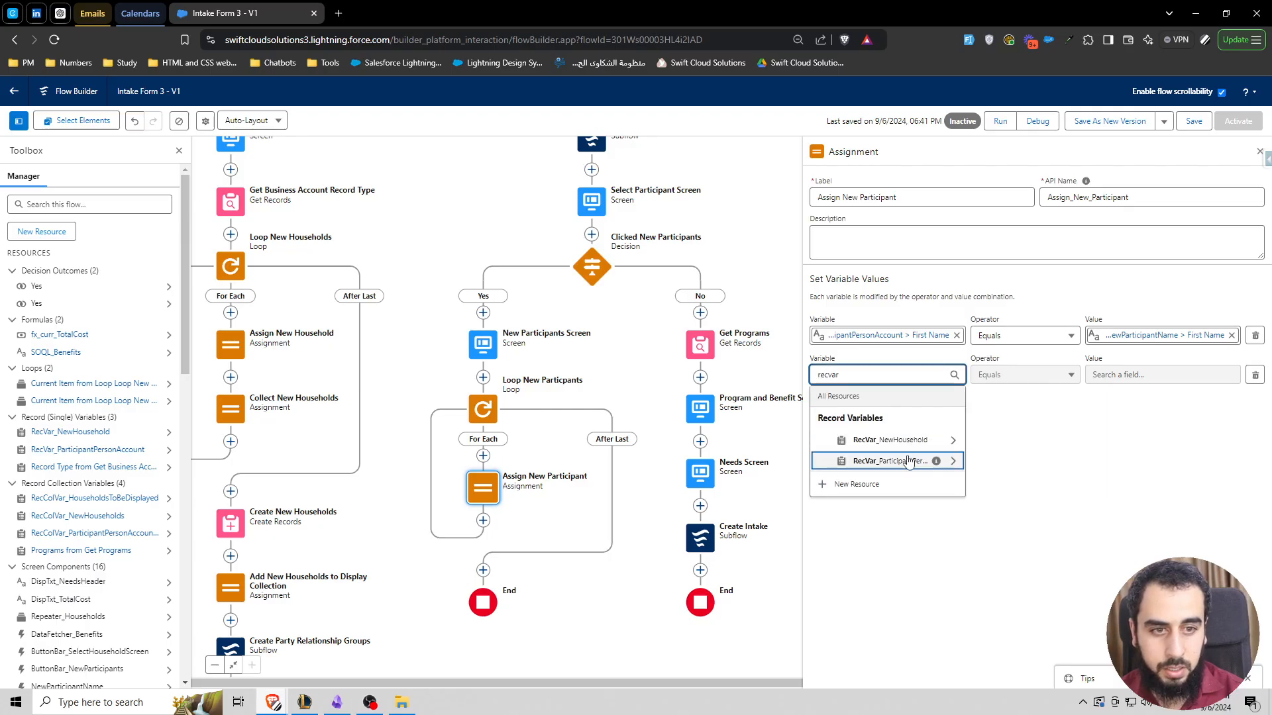
{"action": "left_click", "coordinate": [904, 462]}
{"action": "type", "text": "lastna"}
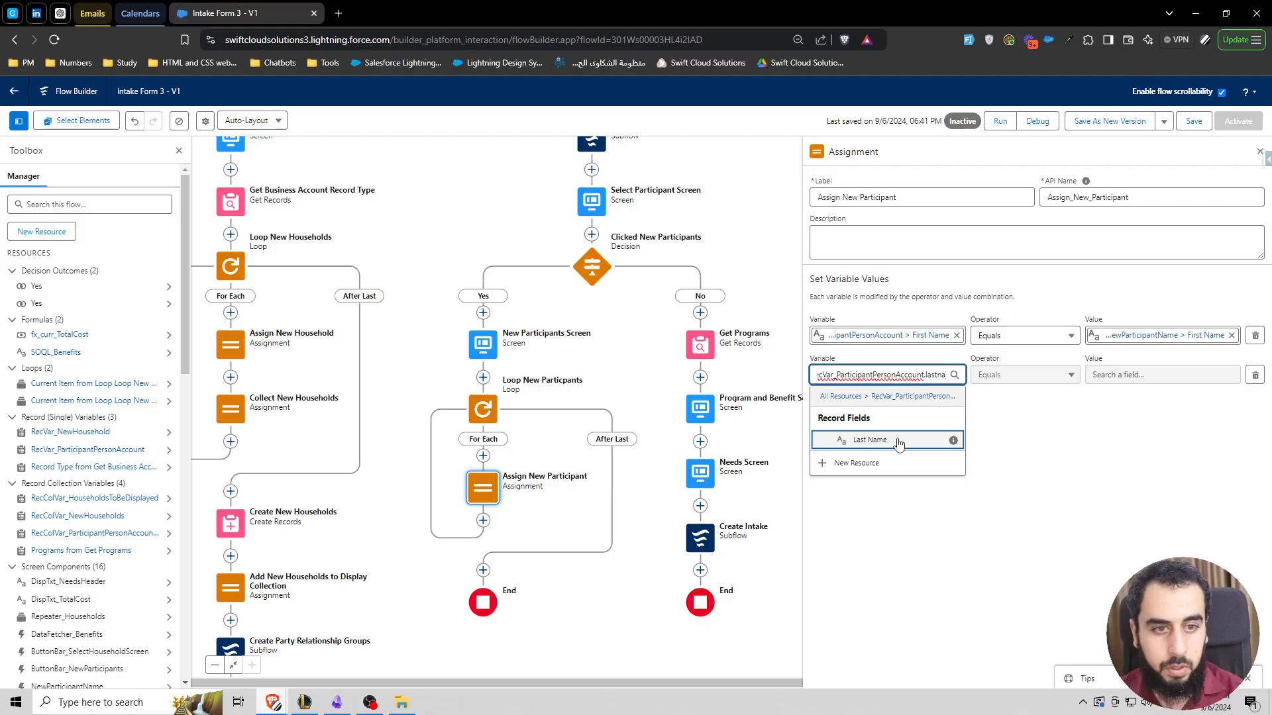
{"action": "left_click", "coordinate": [903, 457]}
Set the Last Name row's value to the new participants loop's current item > NewParticipantName > Last Name.
{"action": "left_click", "coordinate": [1116, 372]}
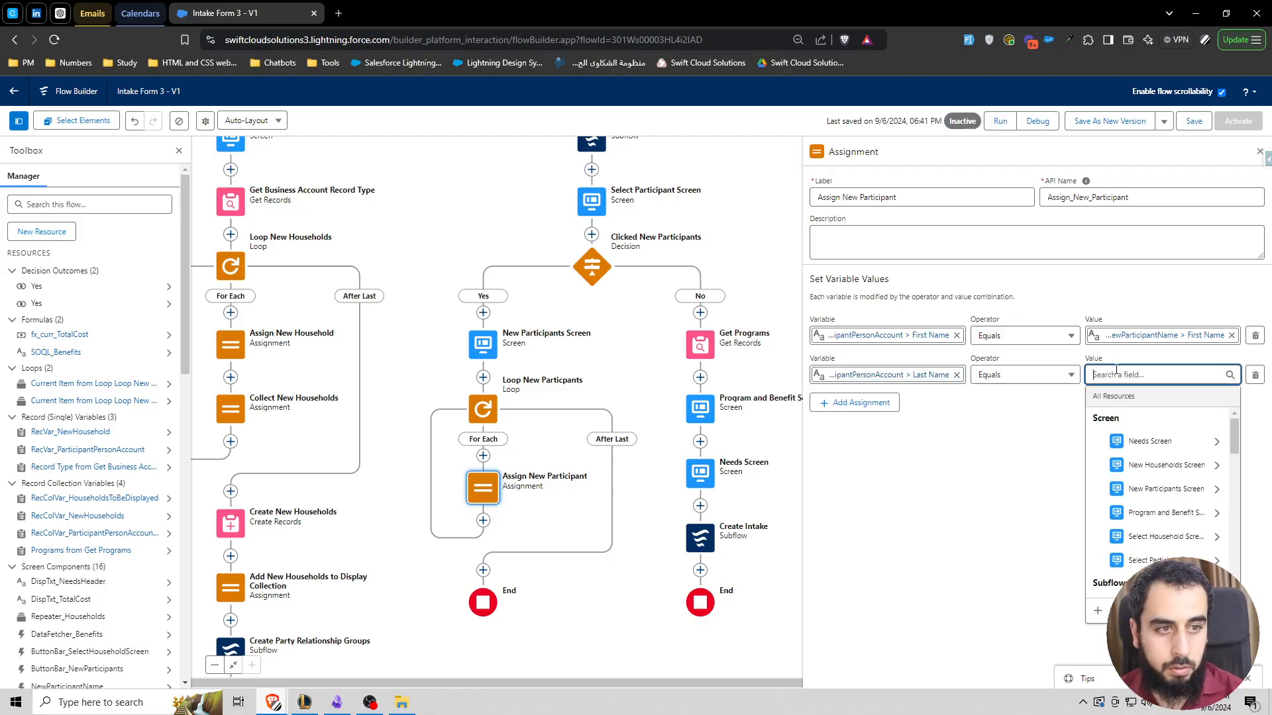
{"action": "type", "text": "loop"}
{"action": "left_click", "coordinate": [1166, 441]}
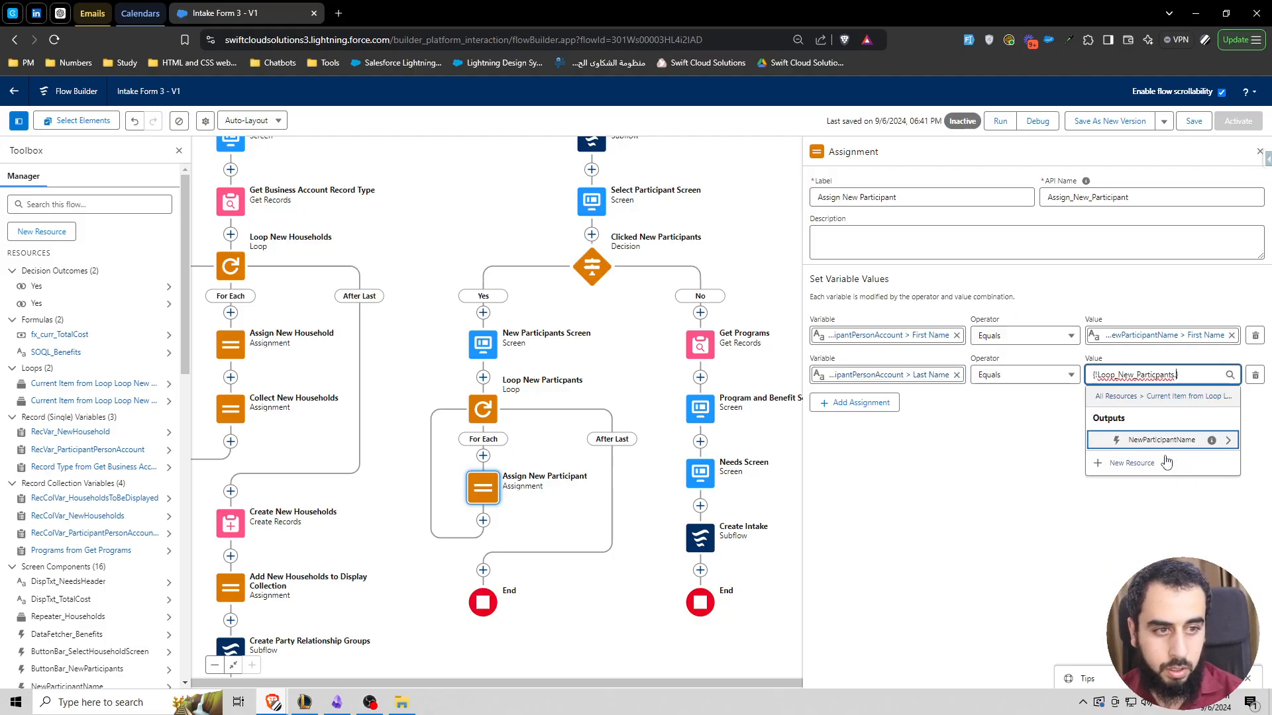
{"action": "left_click", "coordinate": [1163, 440]}
{"action": "type", "text": "lastna"}
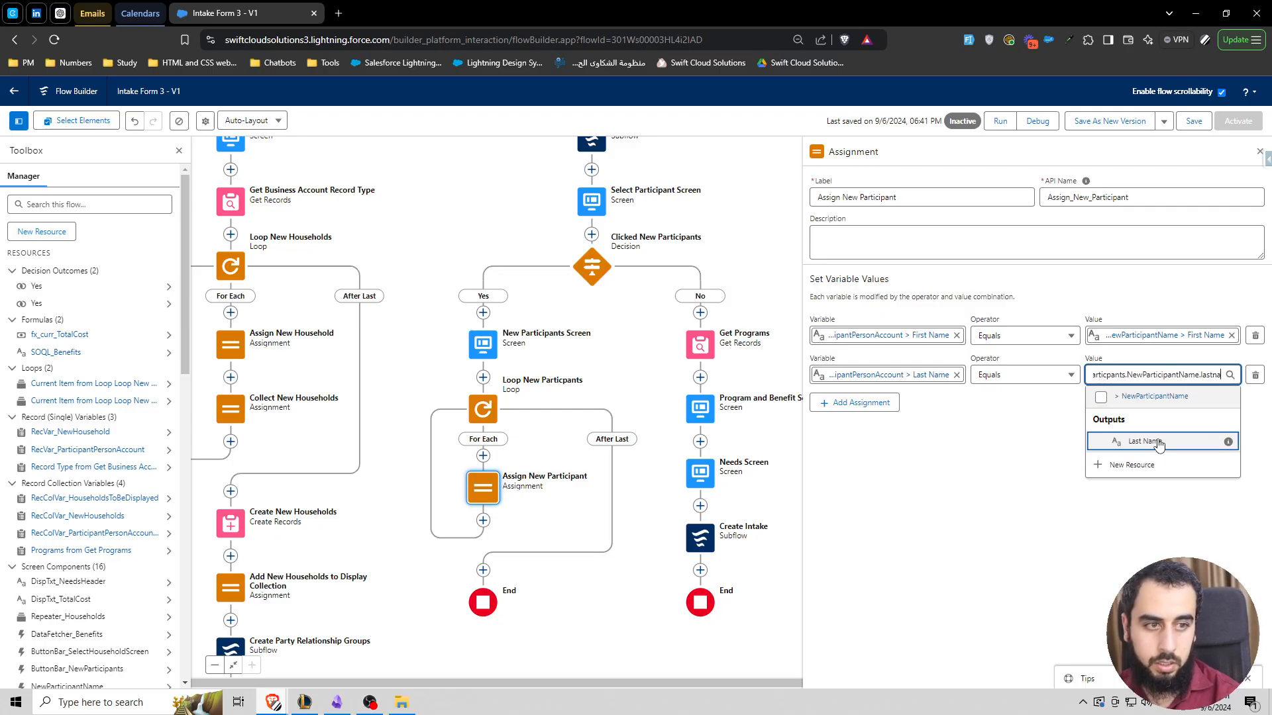
{"action": "left_click", "coordinate": [1158, 442]}
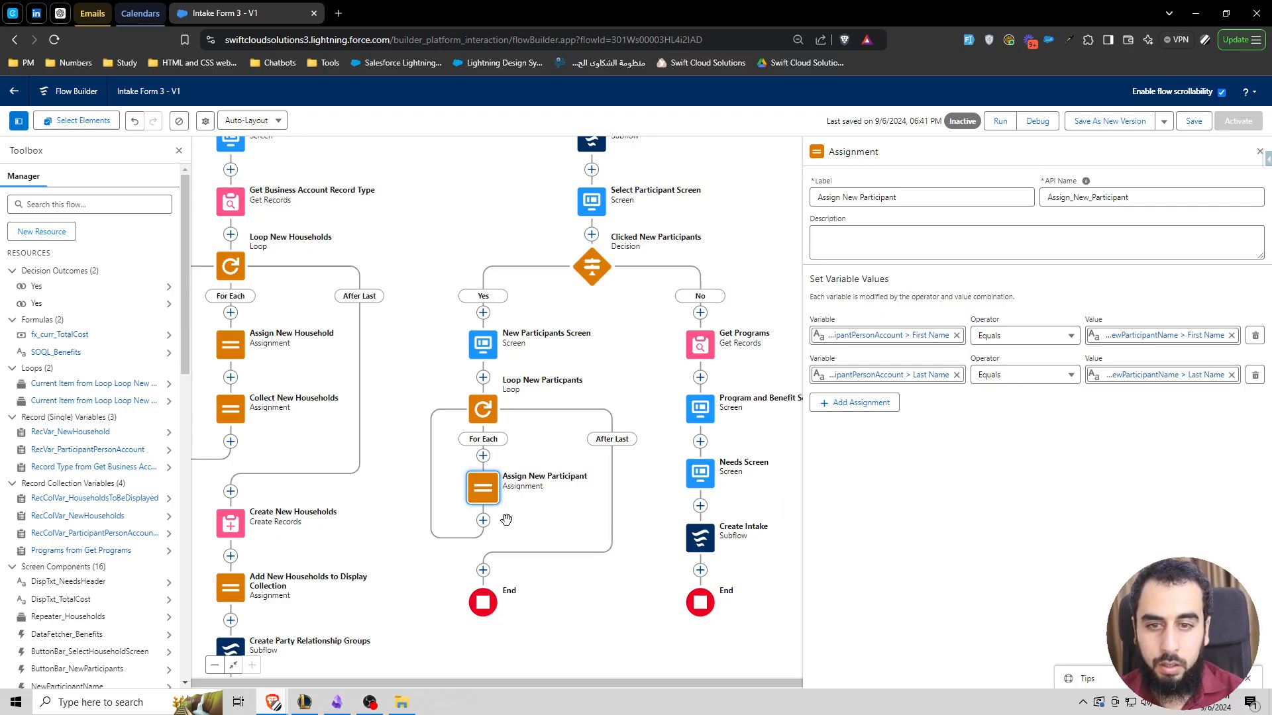
Add another Assignment element labelled Collect New Participants after Assign New Participant inside the loop.
{"action": "left_click", "coordinate": [483, 520]}
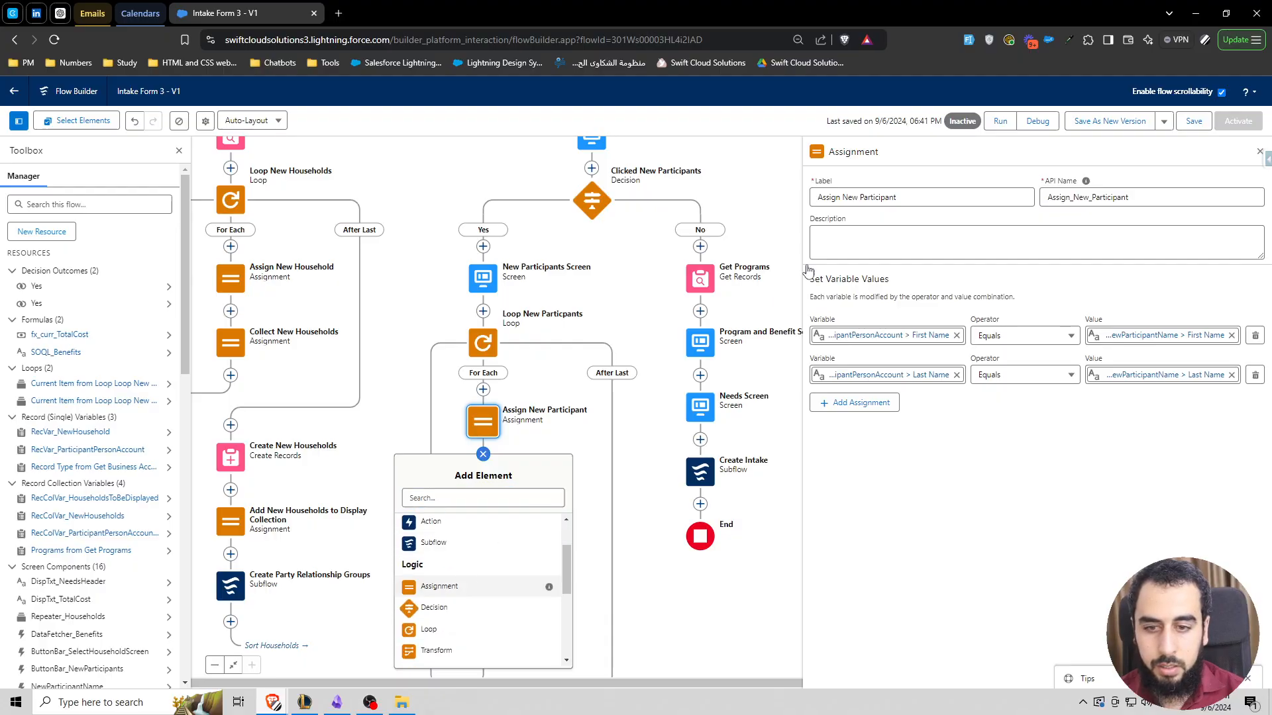
{"action": "type", "text": "Ad"}
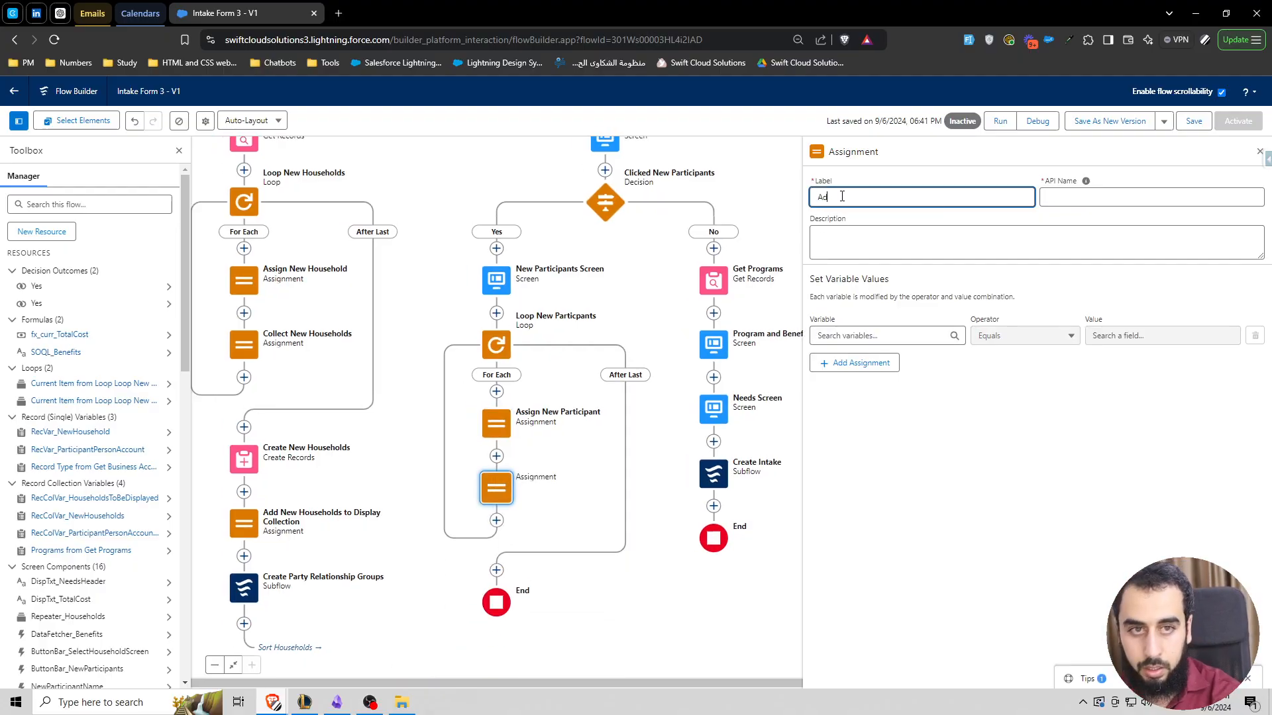
{"action": "type", "text": "d New Part"}
{"action": "key", "text": "ctrl+a"}
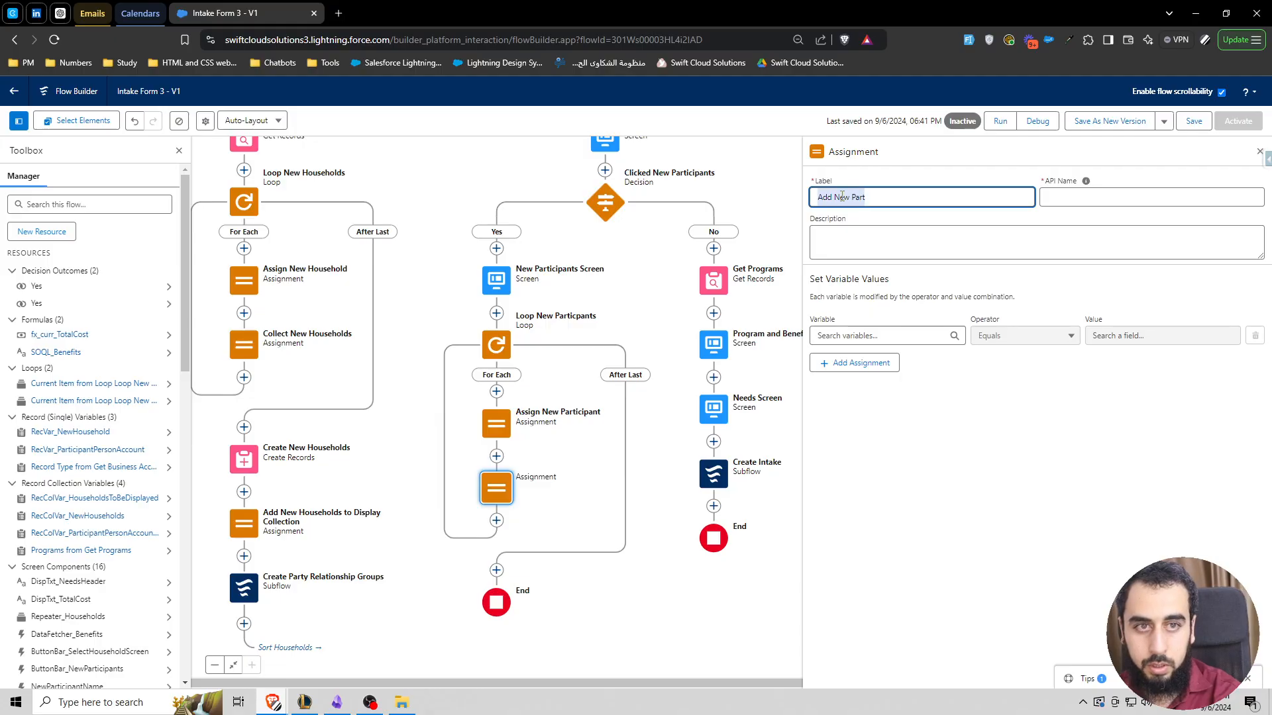
{"action": "type", "text": "Co"}
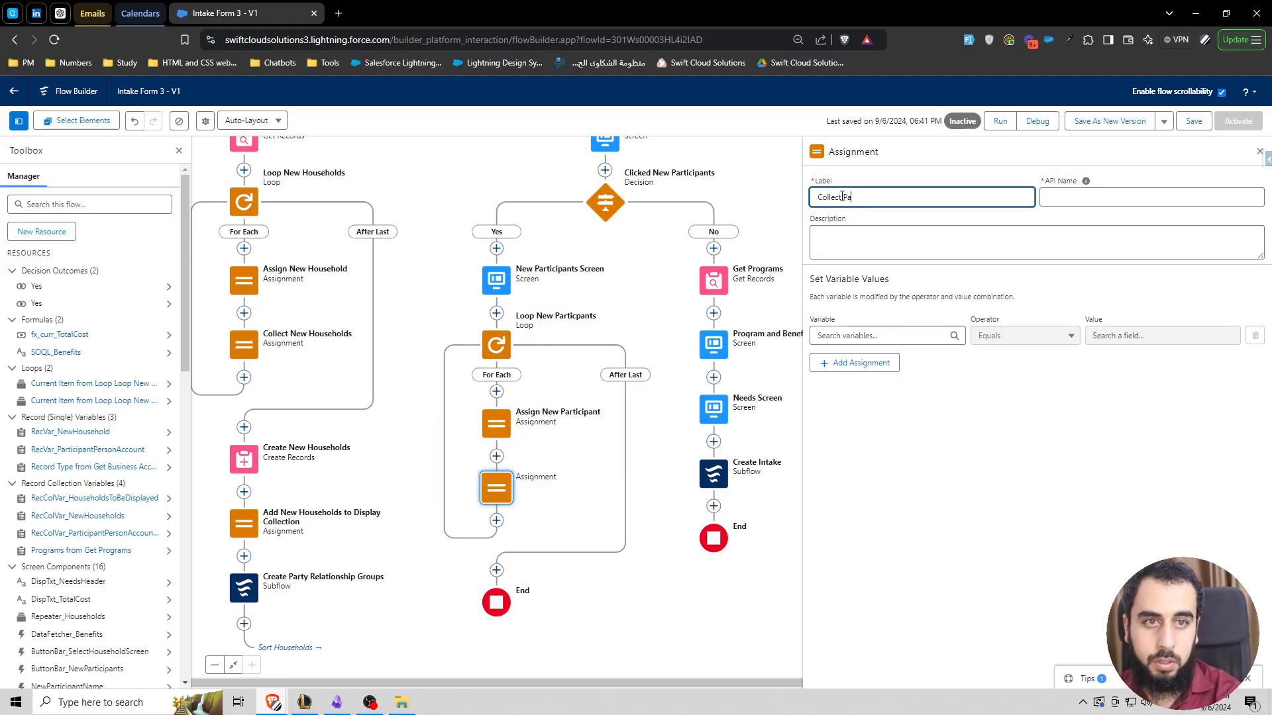
{"action": "type", "text": "llect New Participants"}
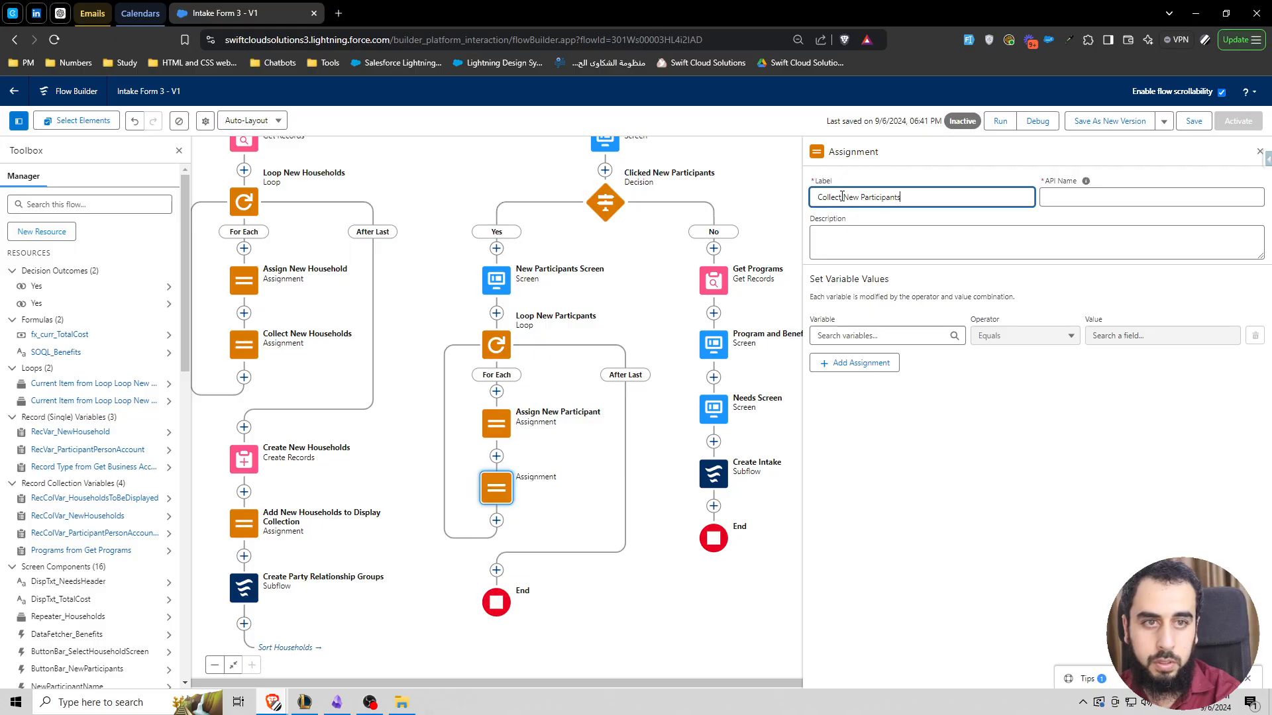
Configure Collect New Participants to add RecVar_ParticipantPersonAccount to RecColVar_ParticipantPersonAccounts, using the Add operator.
{"action": "left_click", "coordinate": [874, 334]}
{"action": "type", "text": "recc"}
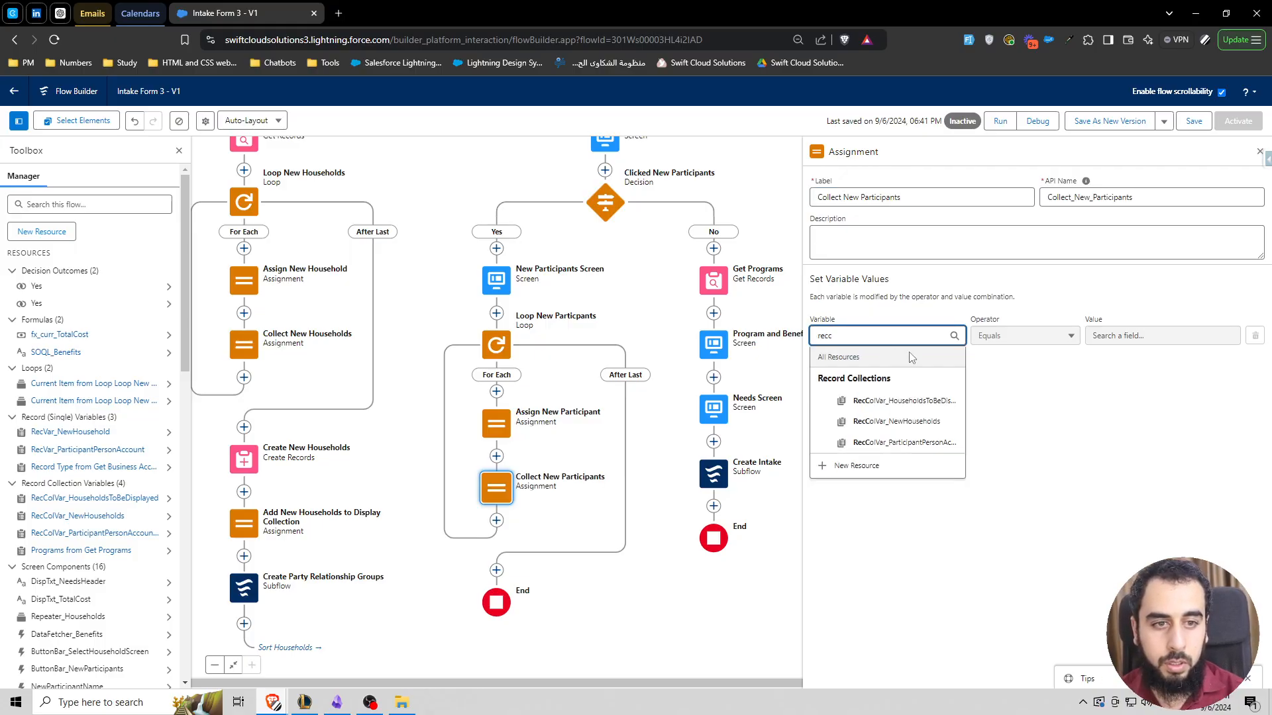
{"action": "left_click", "coordinate": [916, 444]}
{"action": "left_click", "coordinate": [1025, 336]}
{"action": "left_click", "coordinate": [1023, 382]}
{"action": "left_click", "coordinate": [1122, 336]}
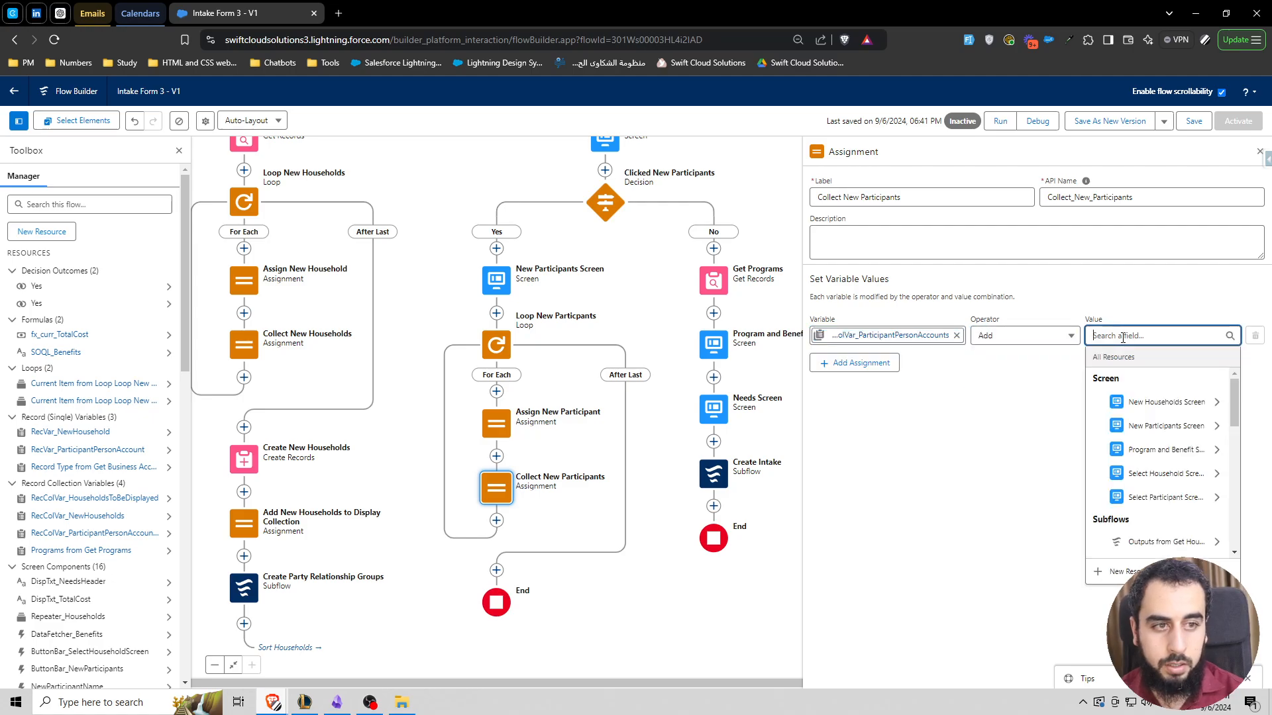
{"action": "type", "text": "recvar"}
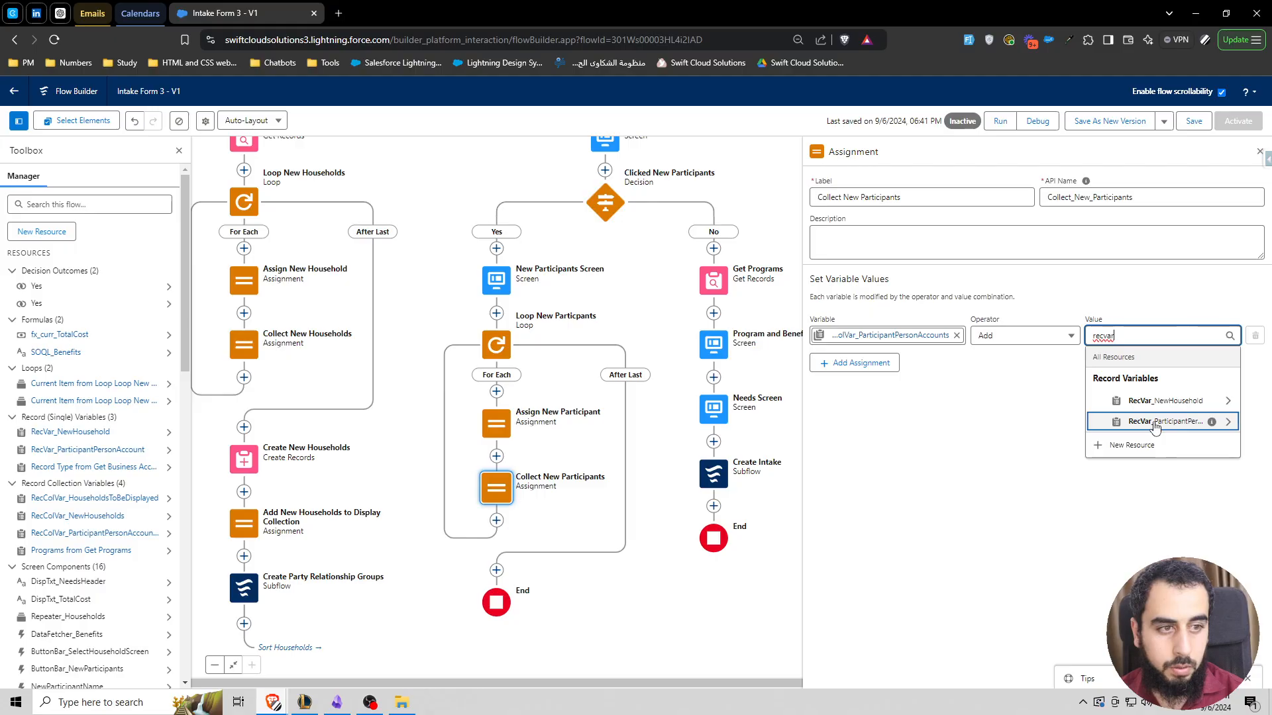
{"action": "left_click", "coordinate": [1155, 425]}
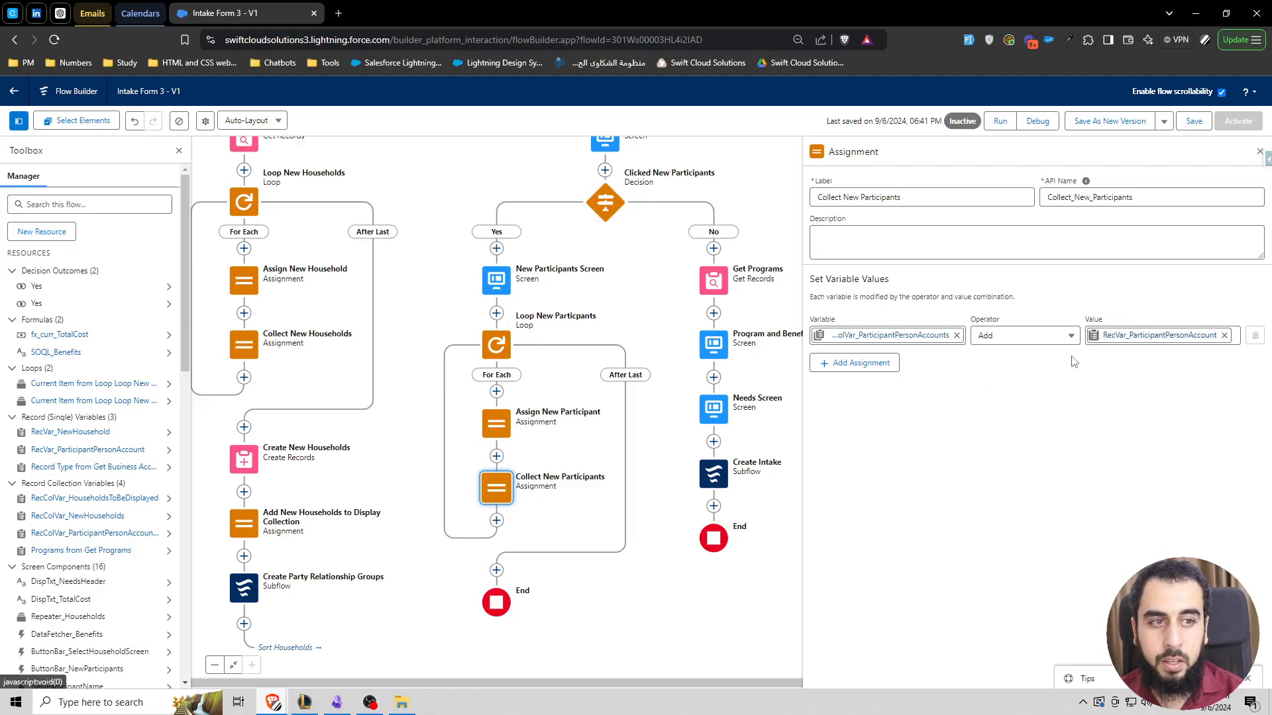
Add a Create Records element labelled Create Person Accounts after the new participants loop.
{"action": "left_click_drag", "start_coordinate": [511, 552], "coordinate": [515, 553]}
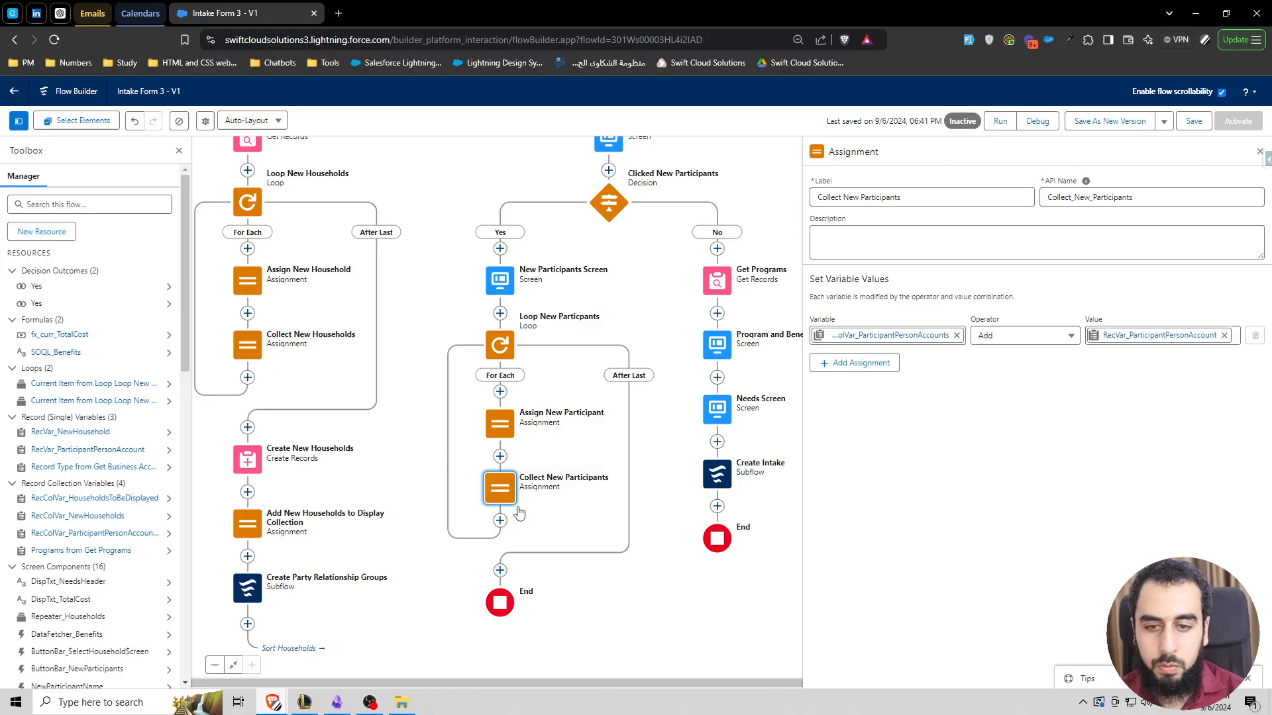
{"action": "left_click", "coordinate": [500, 570]}
{"action": "type", "text": "crea"}
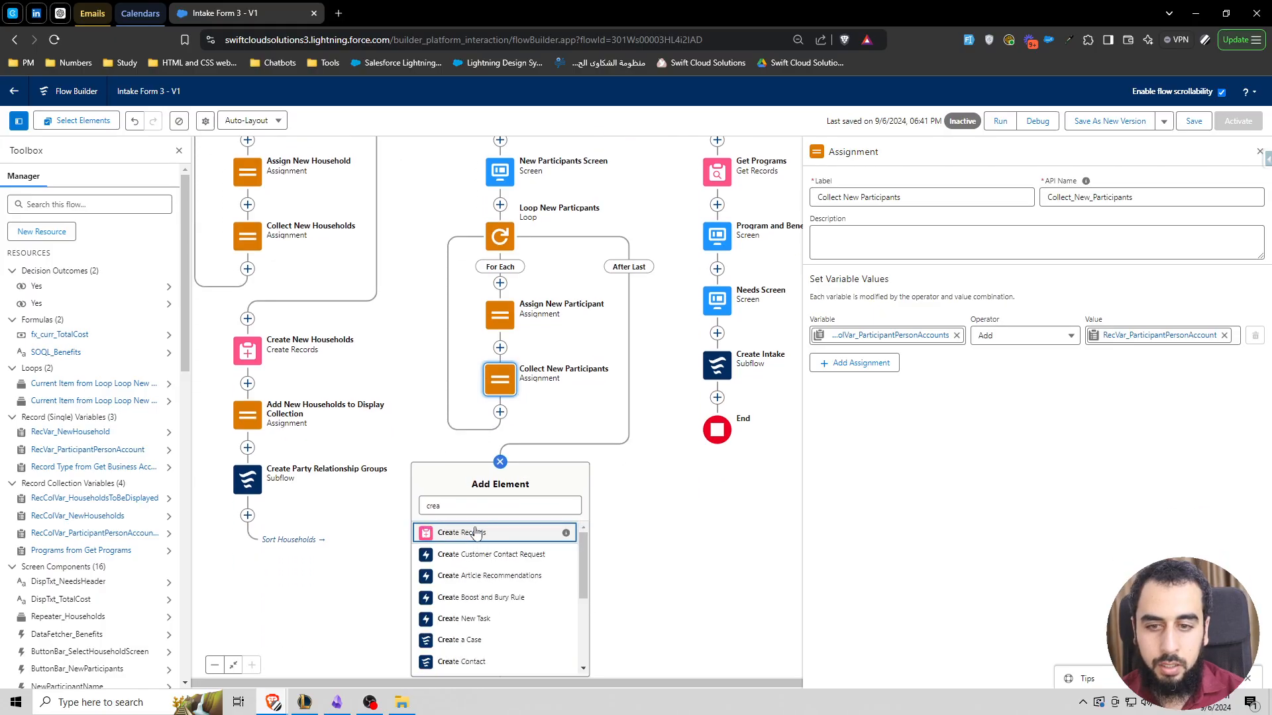
{"action": "key", "text": "Return"}
{"action": "type", "text": "Cr"}
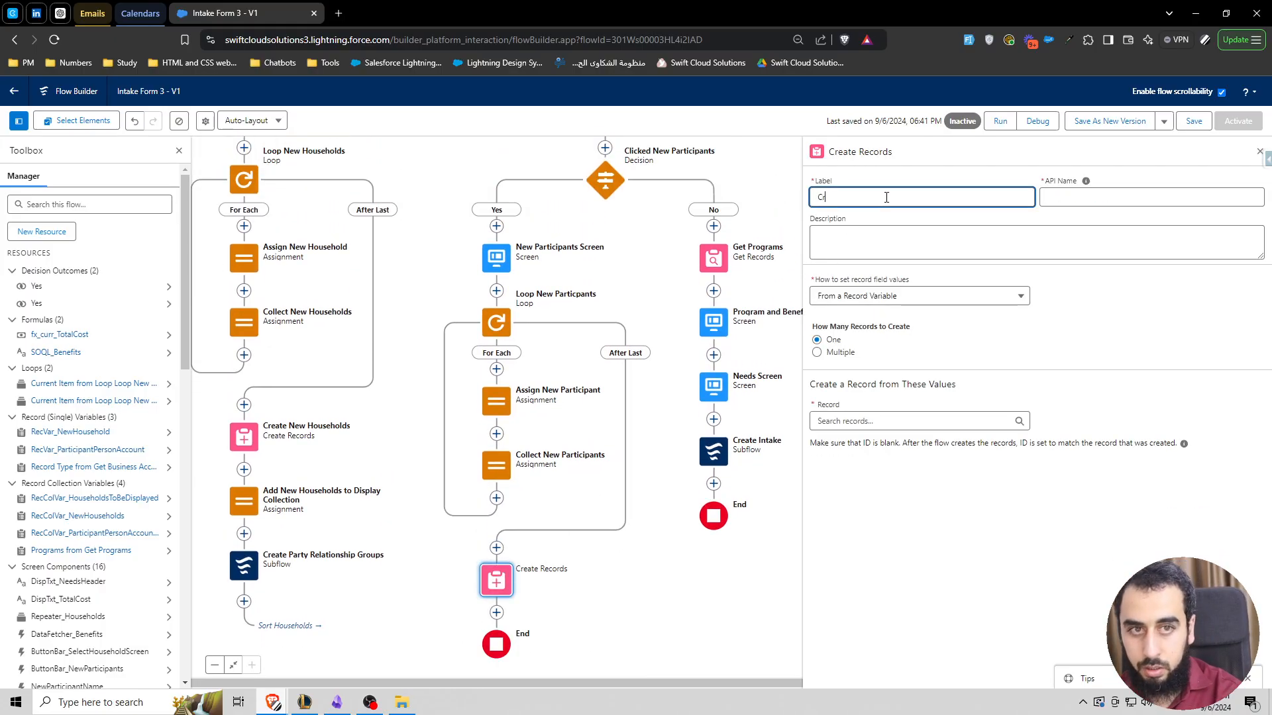
{"action": "type", "text": "eate Person Accounts"}
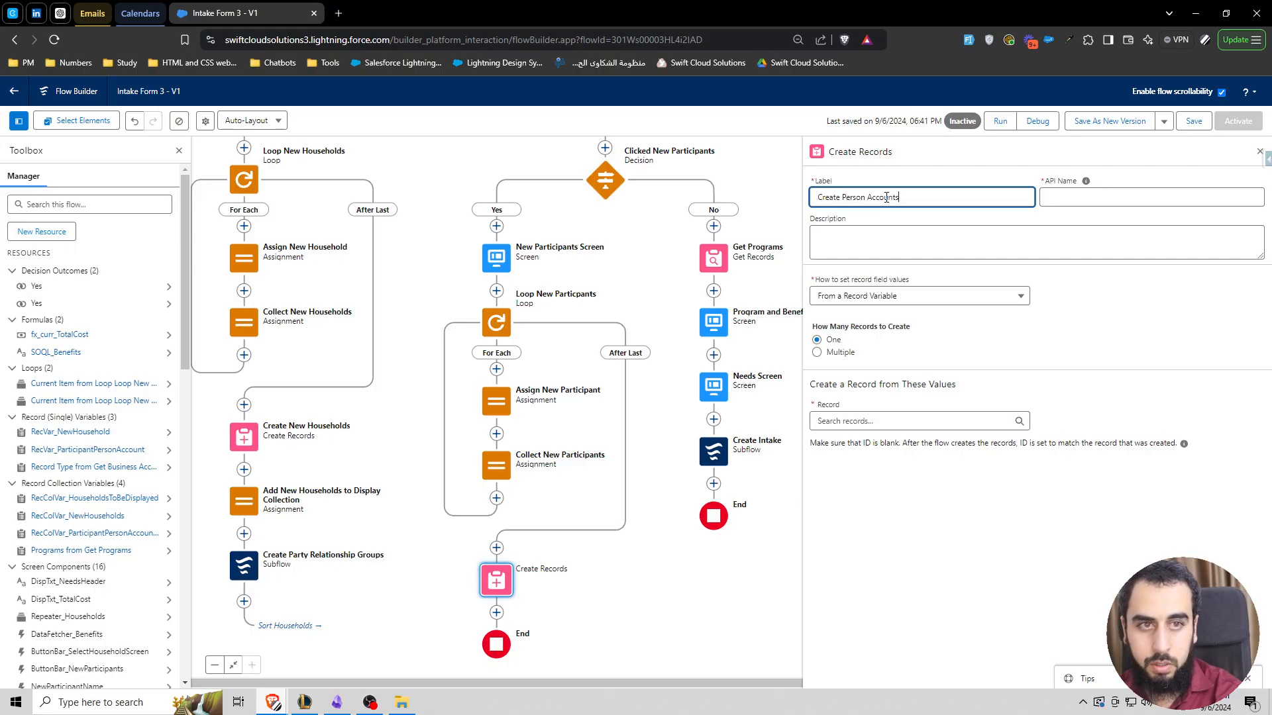
Configure the element to create multiple records from the RecColVar_ParticipantPersonAccounts collection.
{"action": "left_click", "coordinate": [817, 353]}
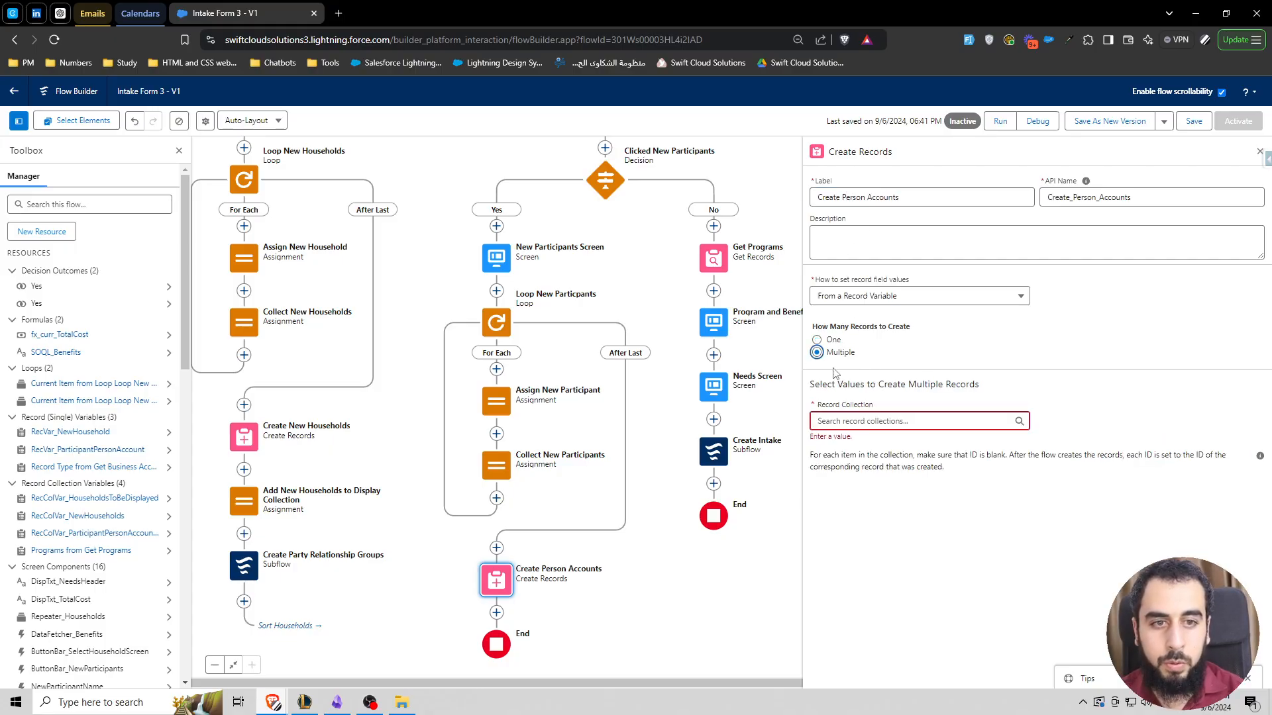
{"action": "left_click", "coordinate": [857, 422]}
{"action": "type", "text": "recc"}
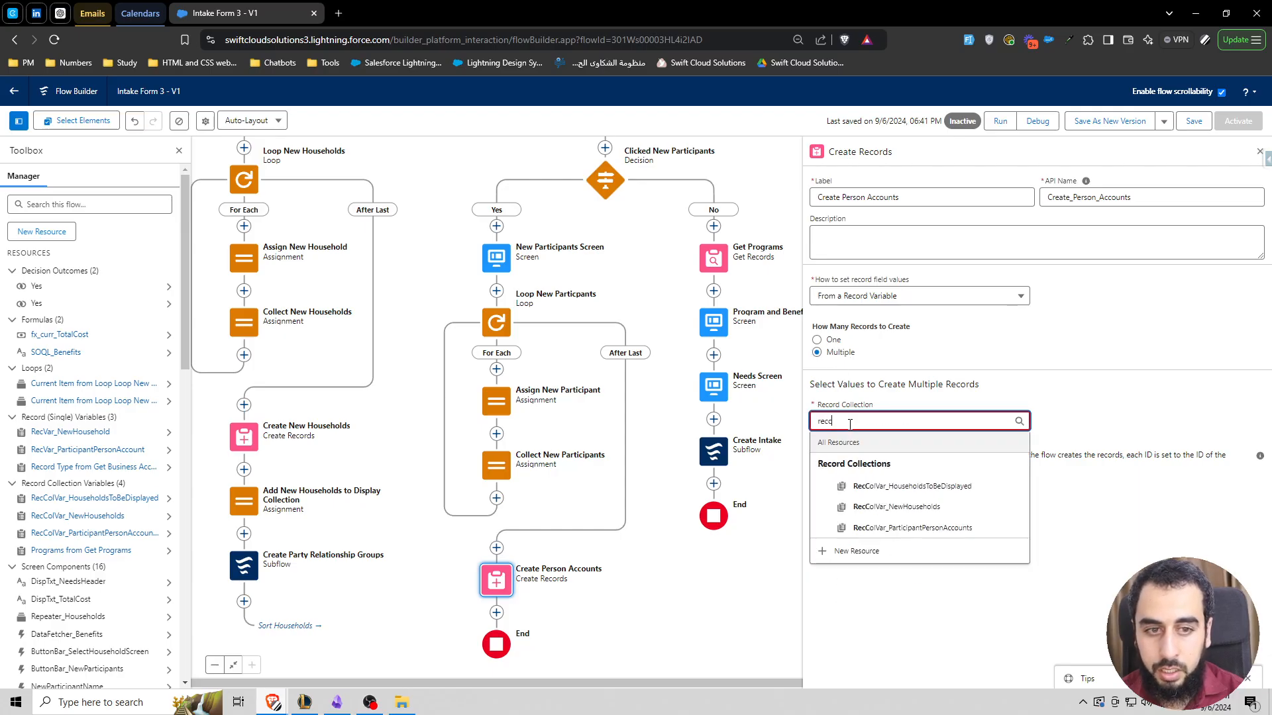
{"action": "left_click", "coordinate": [933, 530]}
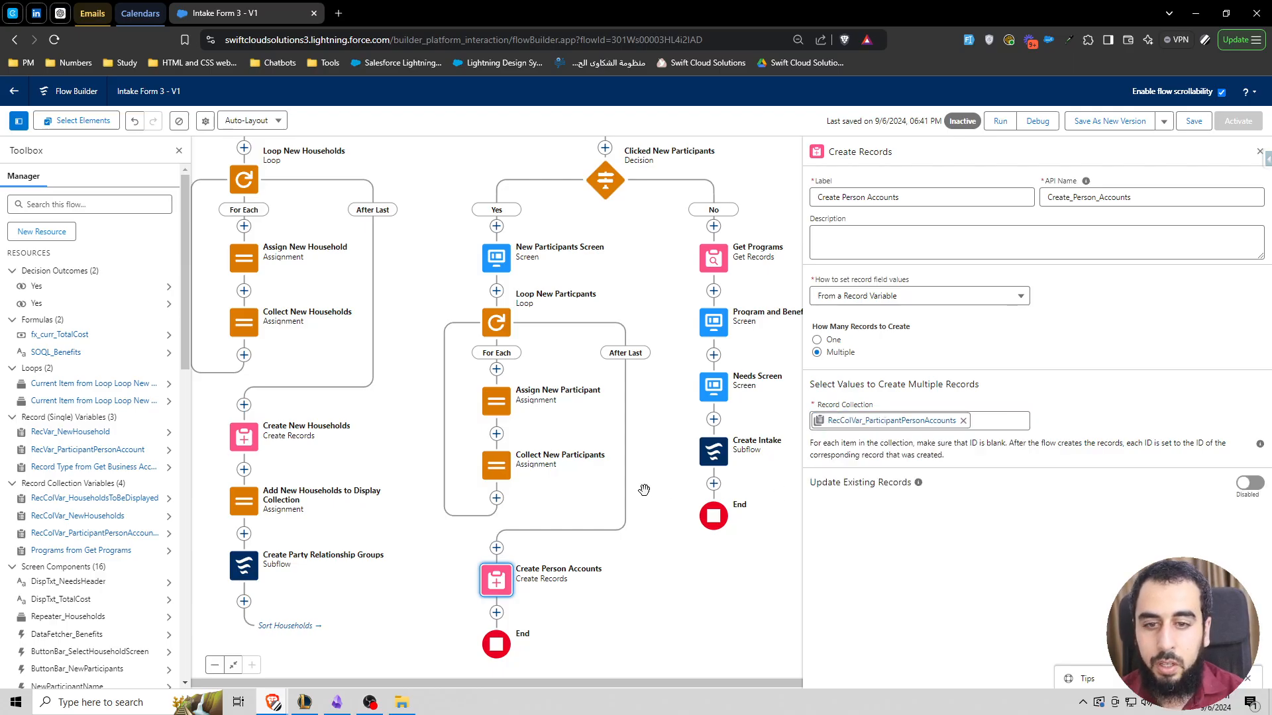
Start a new variable resource named RecColVar_DispalyedPersonAccounts with the Record data type.
{"action": "mouse_move", "coordinate": [642, 422]}
{"action": "left_mouse_down"}
{"action": "mouse_move", "coordinate": [640, 465]}
{"action": "mouse_move", "coordinate": [636, 441]}
{"action": "left_mouse_up"}
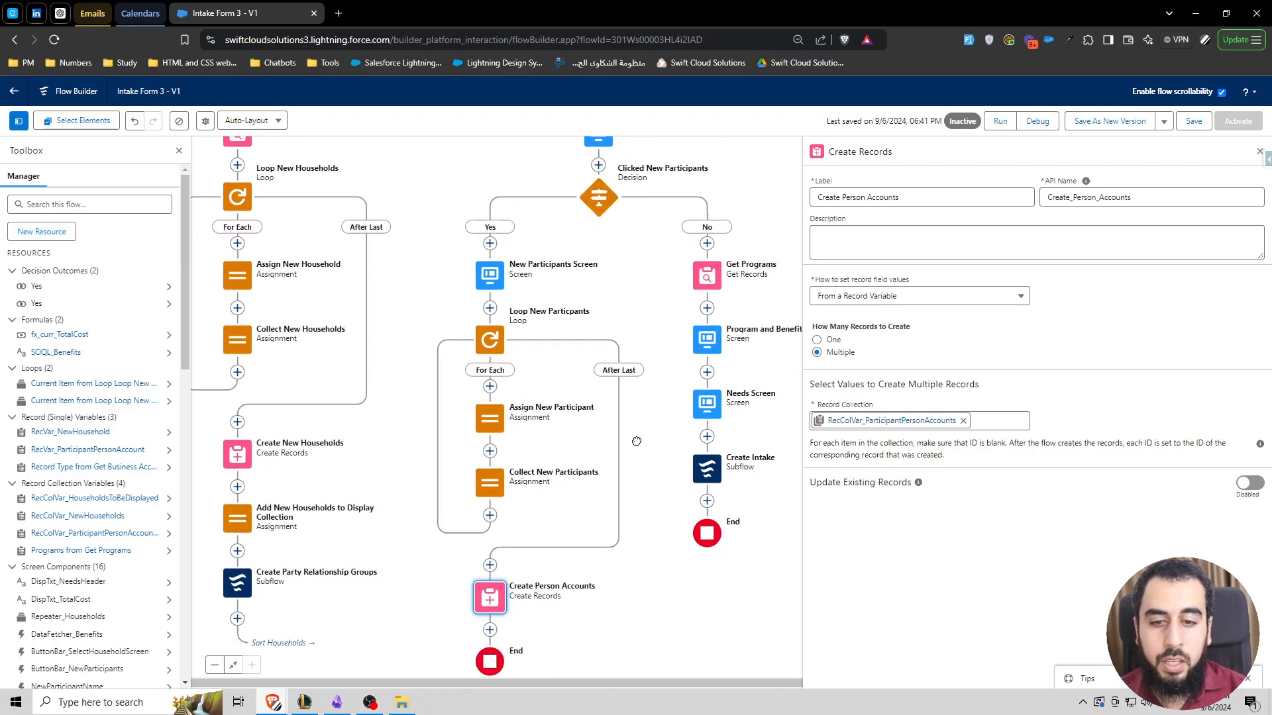
{"action": "left_click_drag", "start_coordinate": [609, 290], "coordinate": [605, 478]}
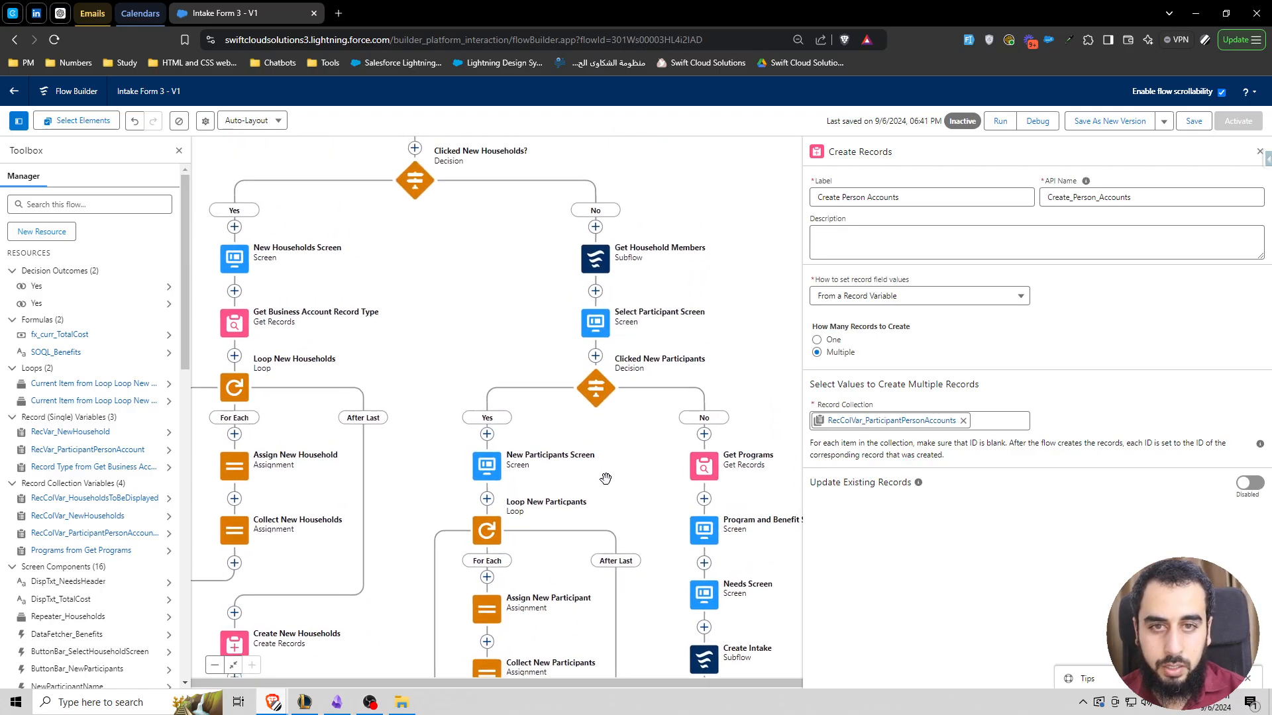
{"action": "double_click", "coordinate": [599, 325]}
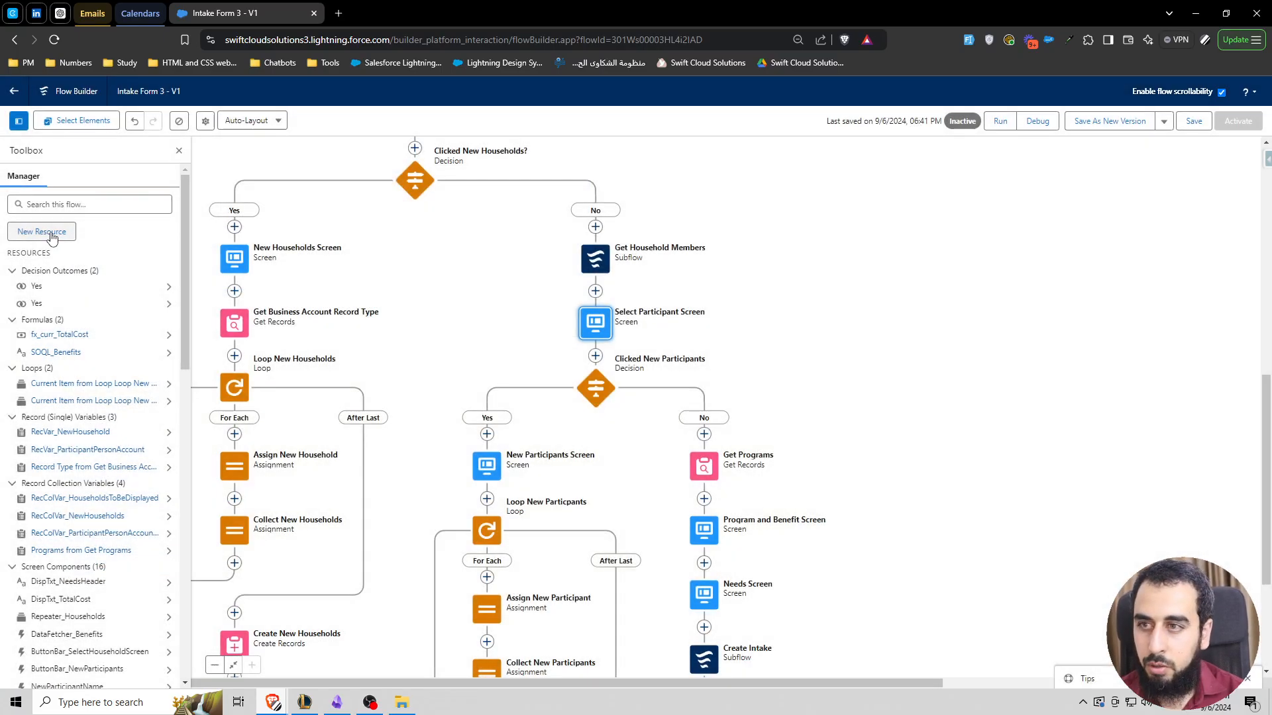
{"action": "left_click", "coordinate": [41, 232]}
{"action": "left_click", "coordinate": [599, 328]}
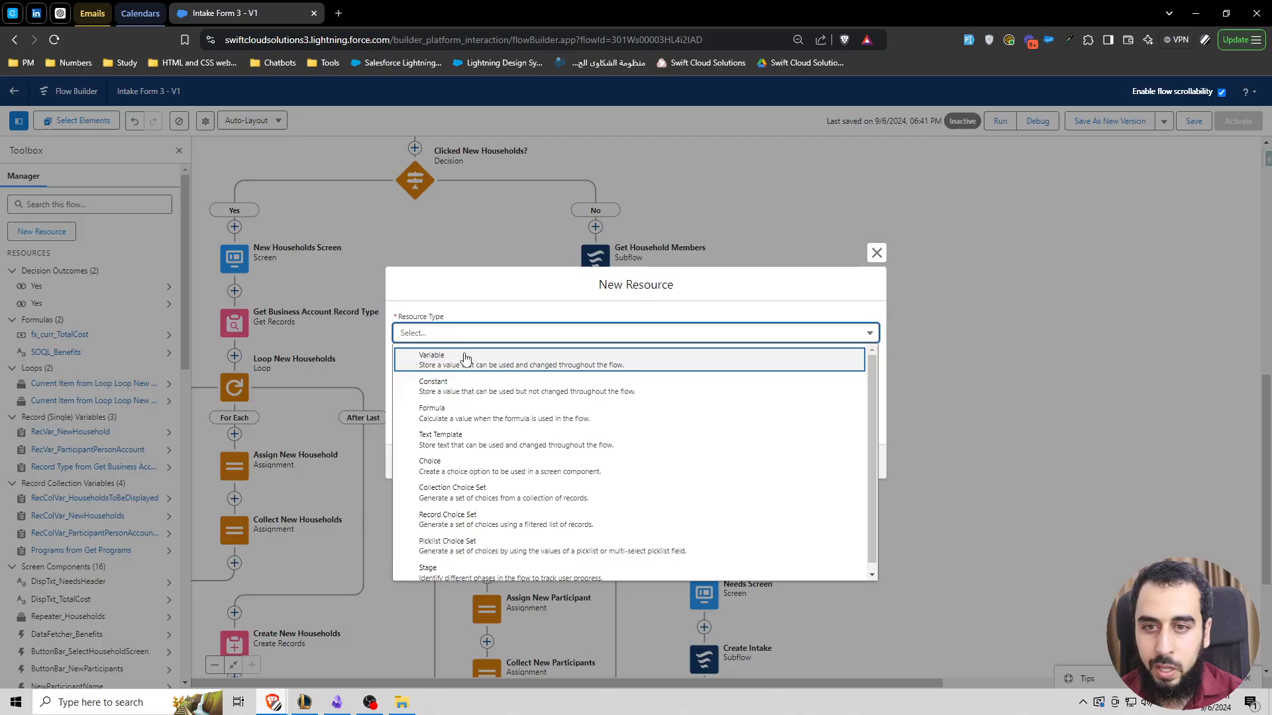
{"action": "left_click", "coordinate": [440, 355]}
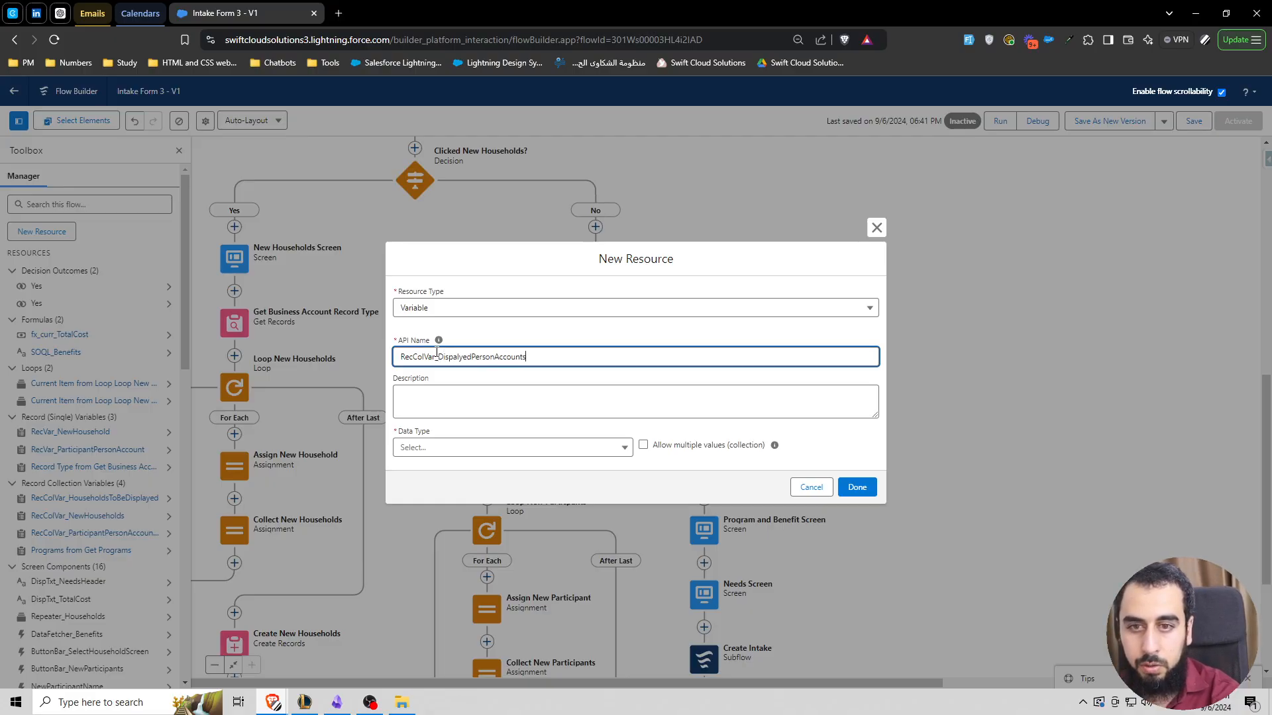
{"action": "left_click", "coordinate": [448, 450]}
{"action": "left_click", "coordinate": [437, 488]}
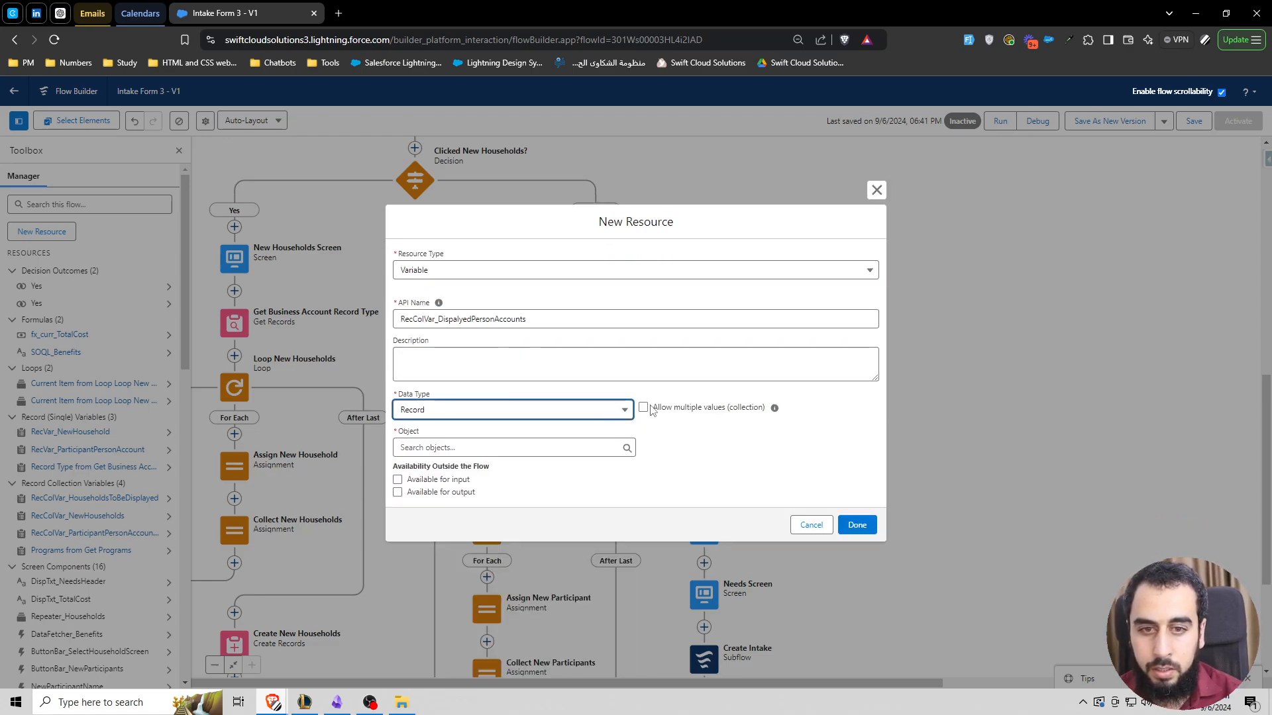
Allow multiple values for the new variable, choose Account as its object, and finish creating the resource.
{"action": "left_click", "coordinate": [645, 408]}
{"action": "left_click", "coordinate": [485, 449]}
{"action": "type", "text": "Account"}
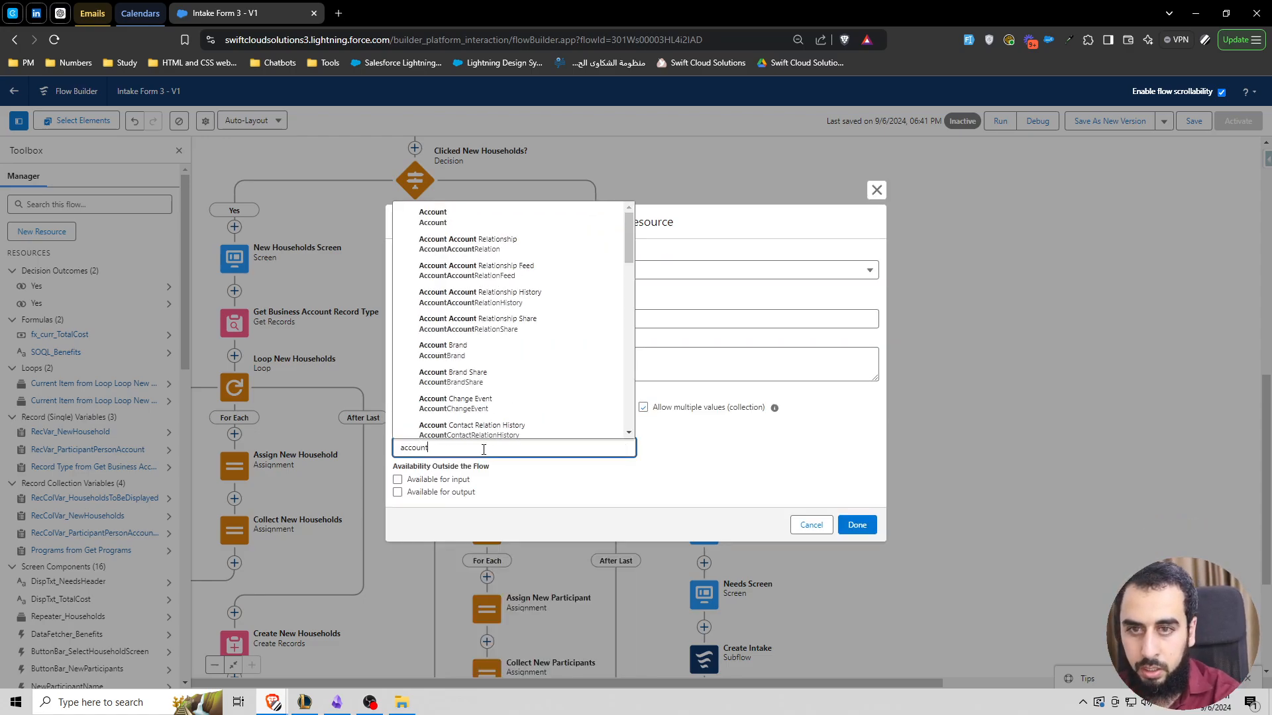
{"action": "left_click", "coordinate": [440, 217]}
{"action": "left_click", "coordinate": [858, 526]}
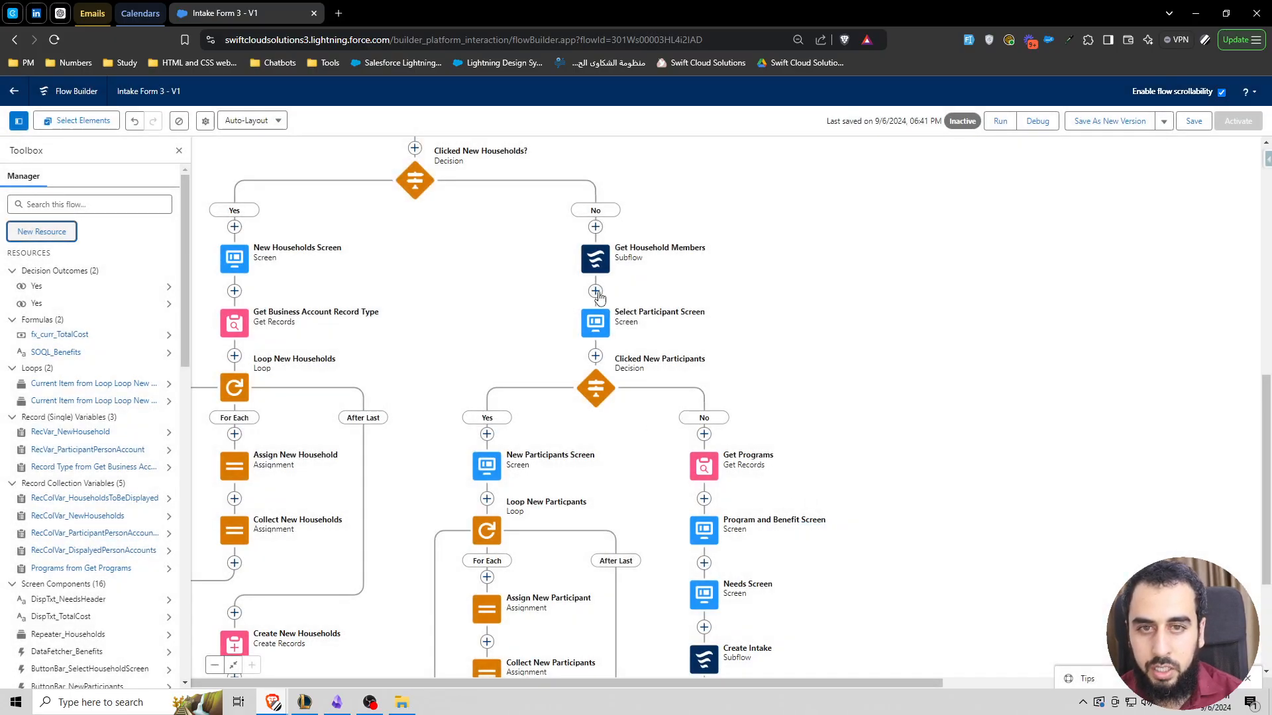
Add an Assignment element labelled Collect Household Members between Get Household Members and Select Participant Screen.
{"action": "left_click", "coordinate": [596, 292]}
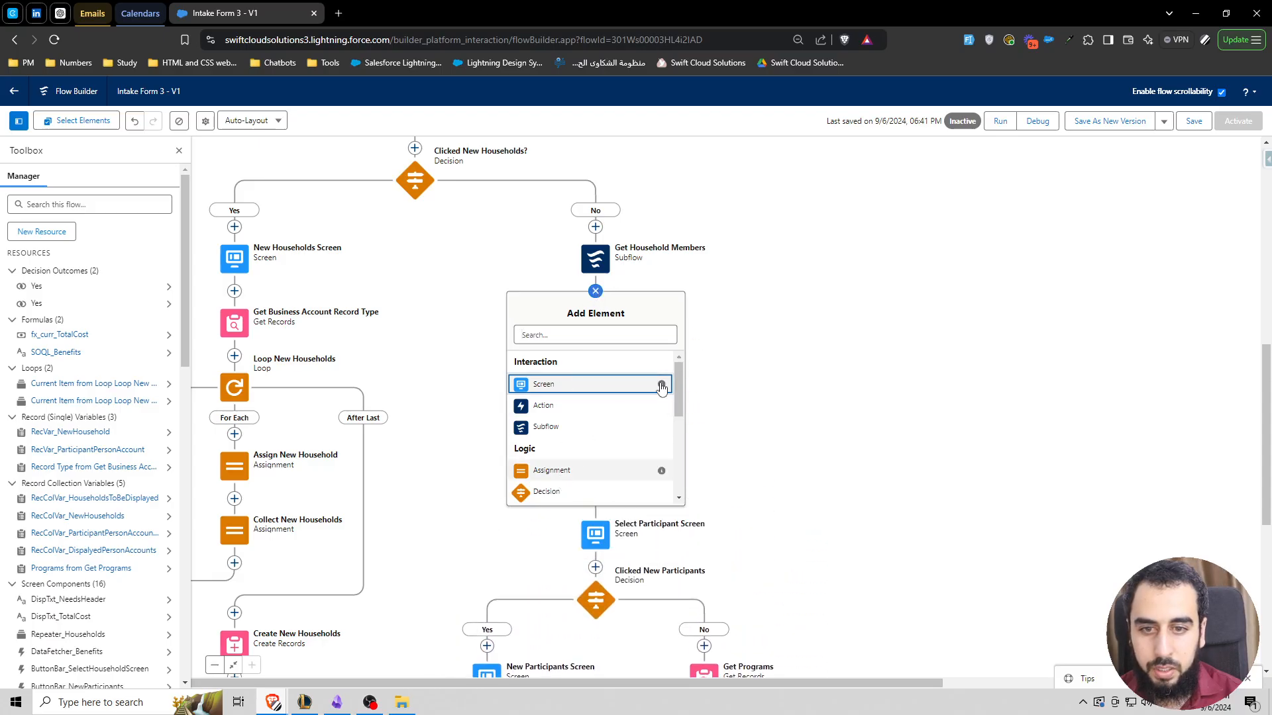
{"action": "left_click", "coordinate": [542, 468]}
{"action": "type", "text": "Collec"}
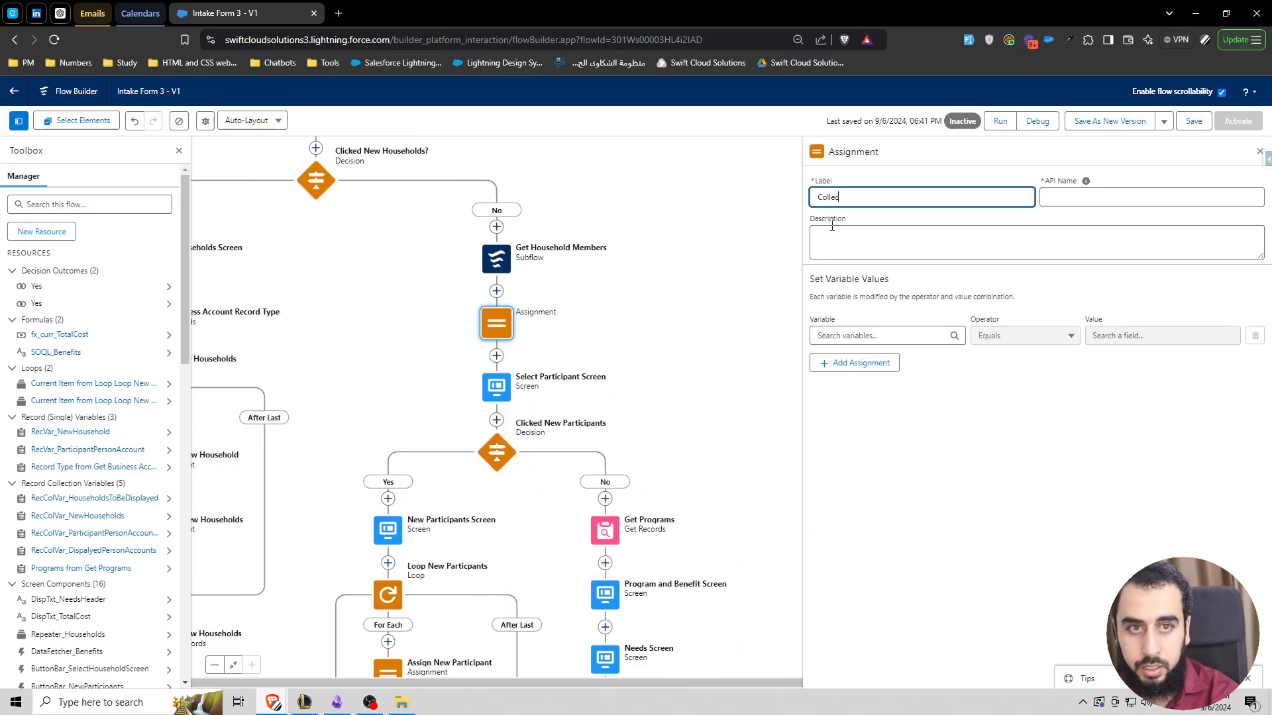
{"action": "type", "text": "t Household Members"}
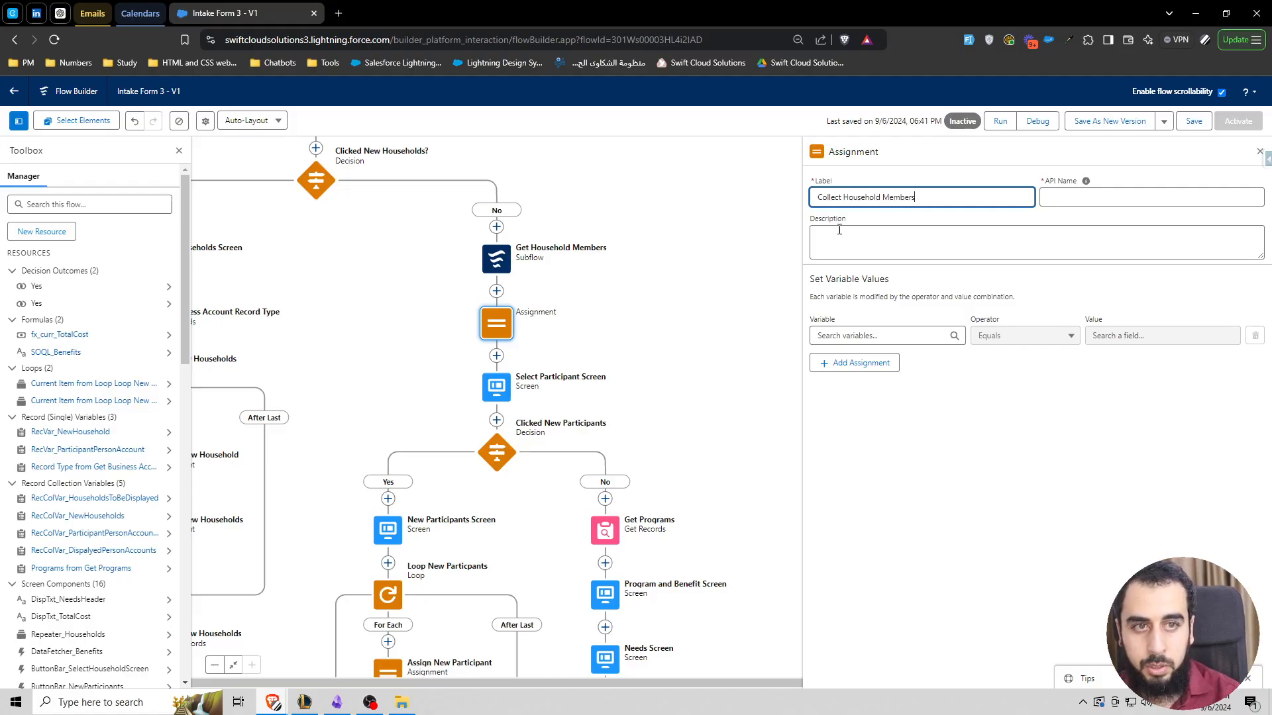
Configure Collect Household Members to add RecColVar_PersonAccounts from the Get Household Members outputs to RecColVar_DispalyedPersonAccounts, using the Add operator.
{"action": "left_click", "coordinate": [879, 335]}
{"action": "type", "text": "recc"}
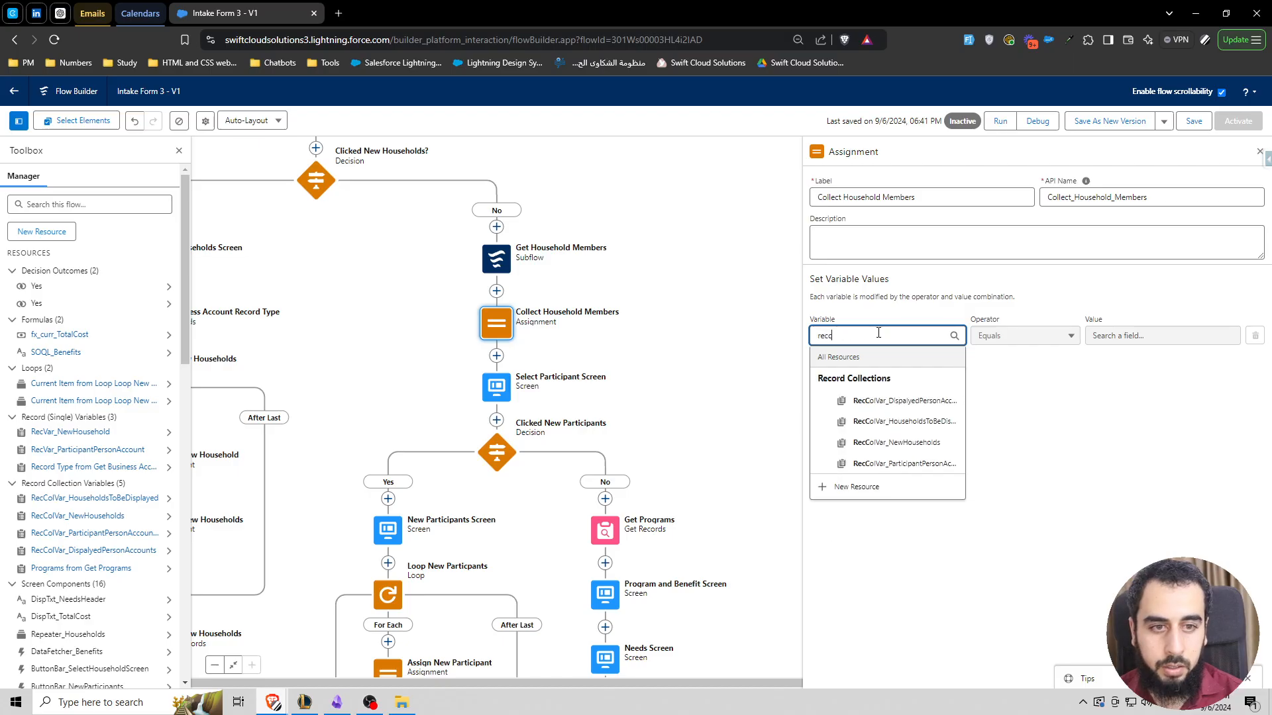
{"action": "left_click", "coordinate": [921, 401]}
{"action": "left_click", "coordinate": [1023, 336]}
{"action": "left_click", "coordinate": [997, 380]}
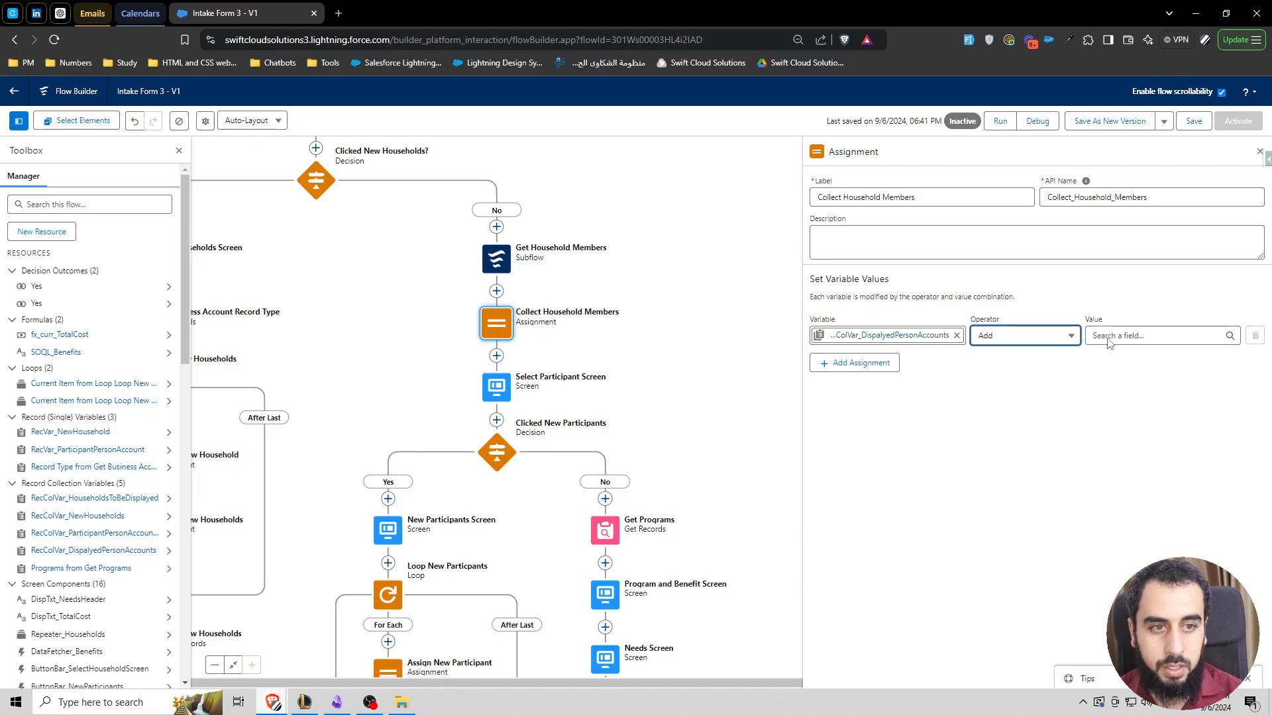
{"action": "left_click", "coordinate": [1122, 335]}
{"action": "type", "text": "output"}
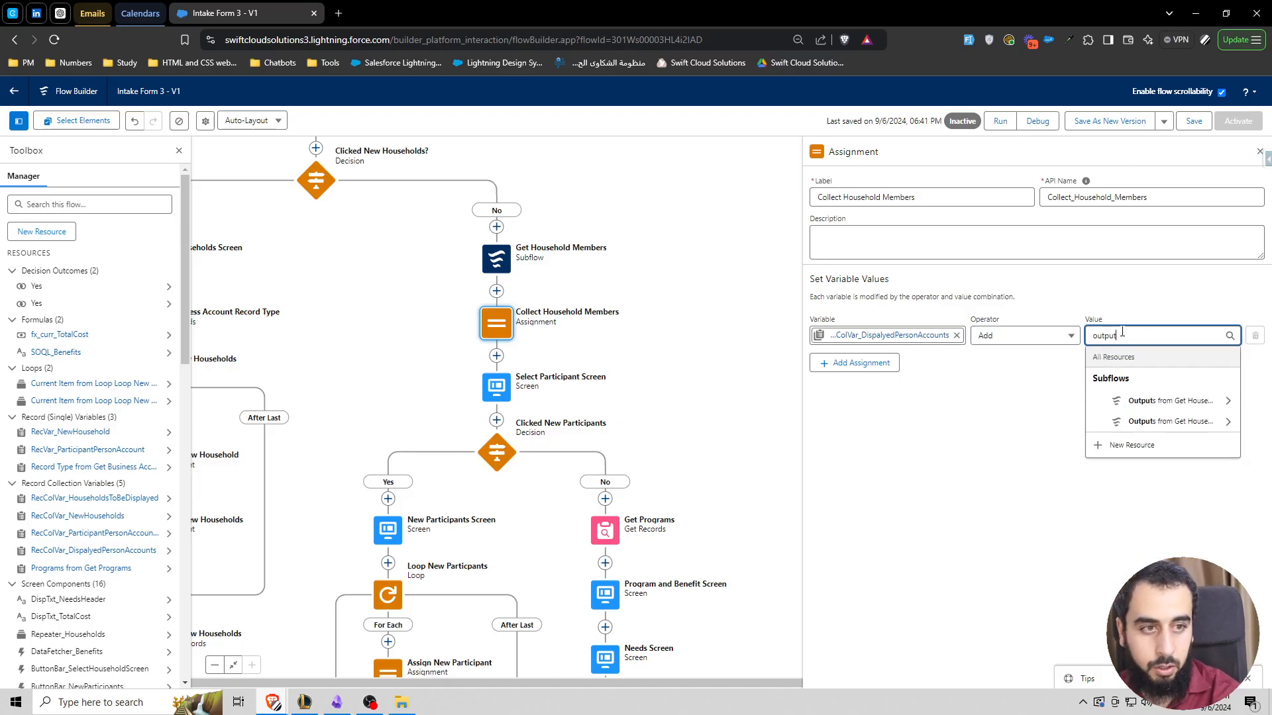
{"action": "left_click", "coordinate": [1158, 407]}
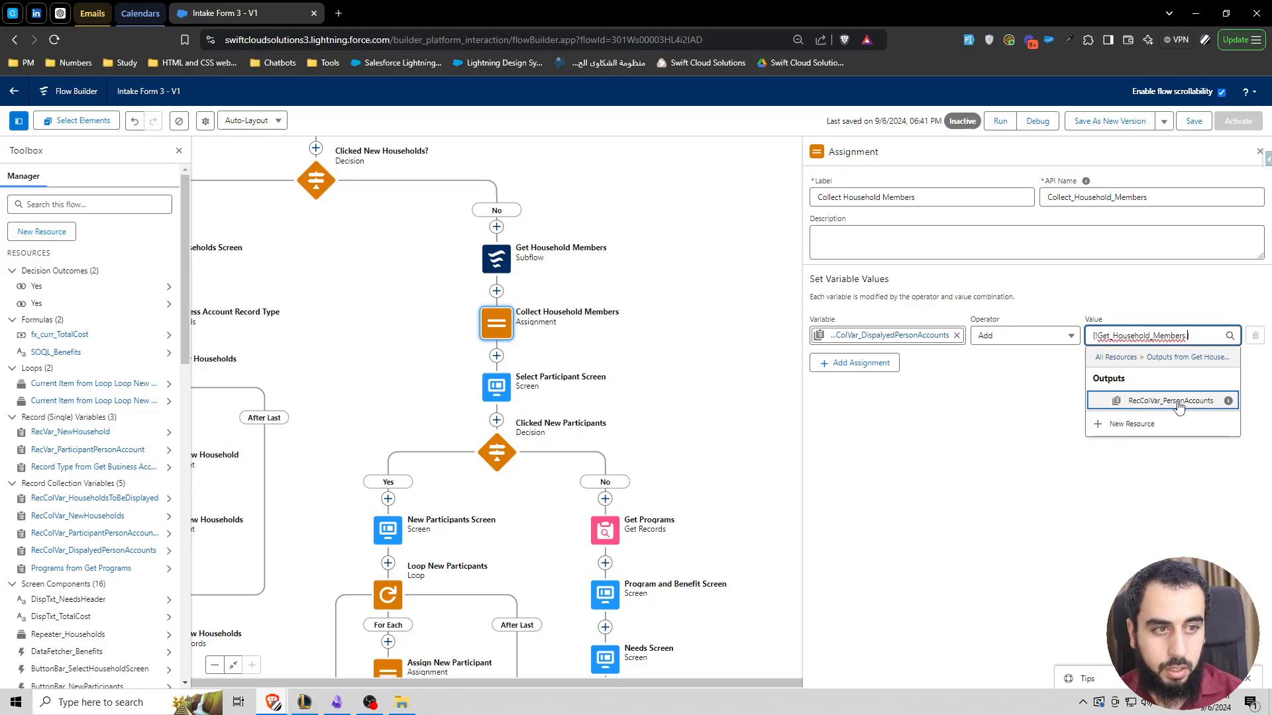
{"action": "left_click", "coordinate": [1160, 406]}
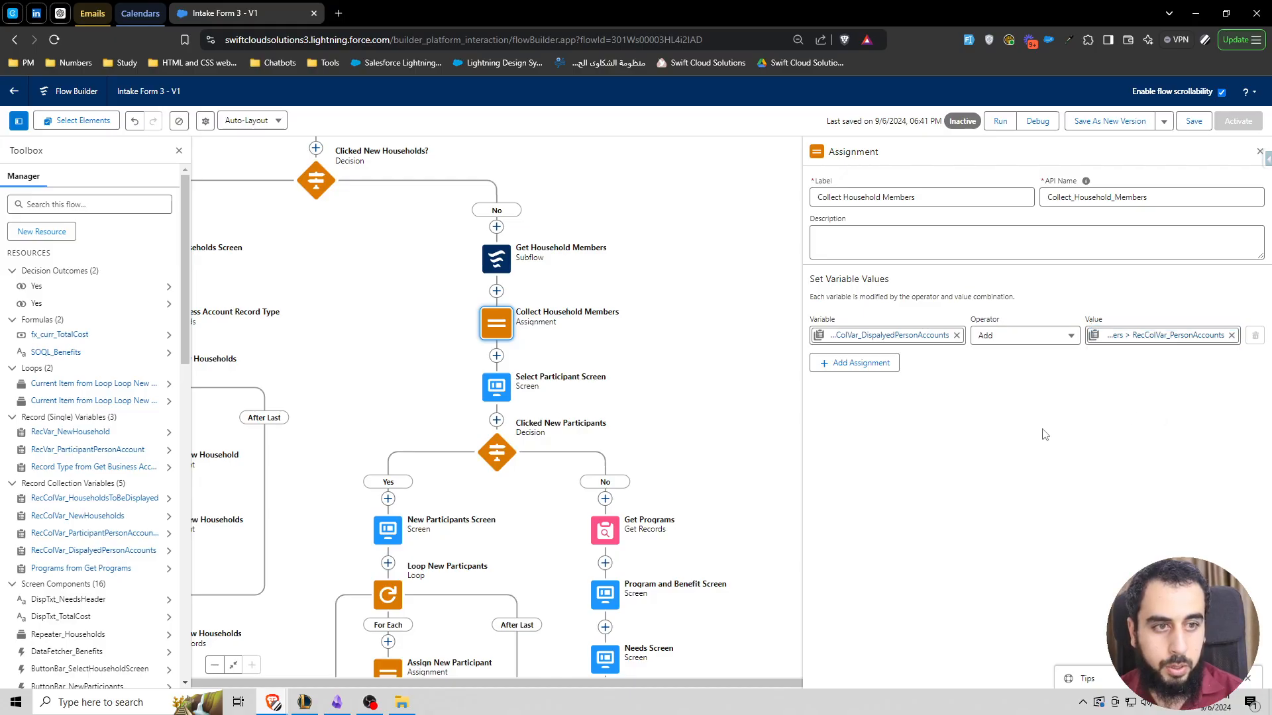
In Select Participant Screen, change the Select Participant data table's source collection to RecColVar_DispalyedPersonAccounts.
{"action": "double_click", "coordinate": [499, 391]}
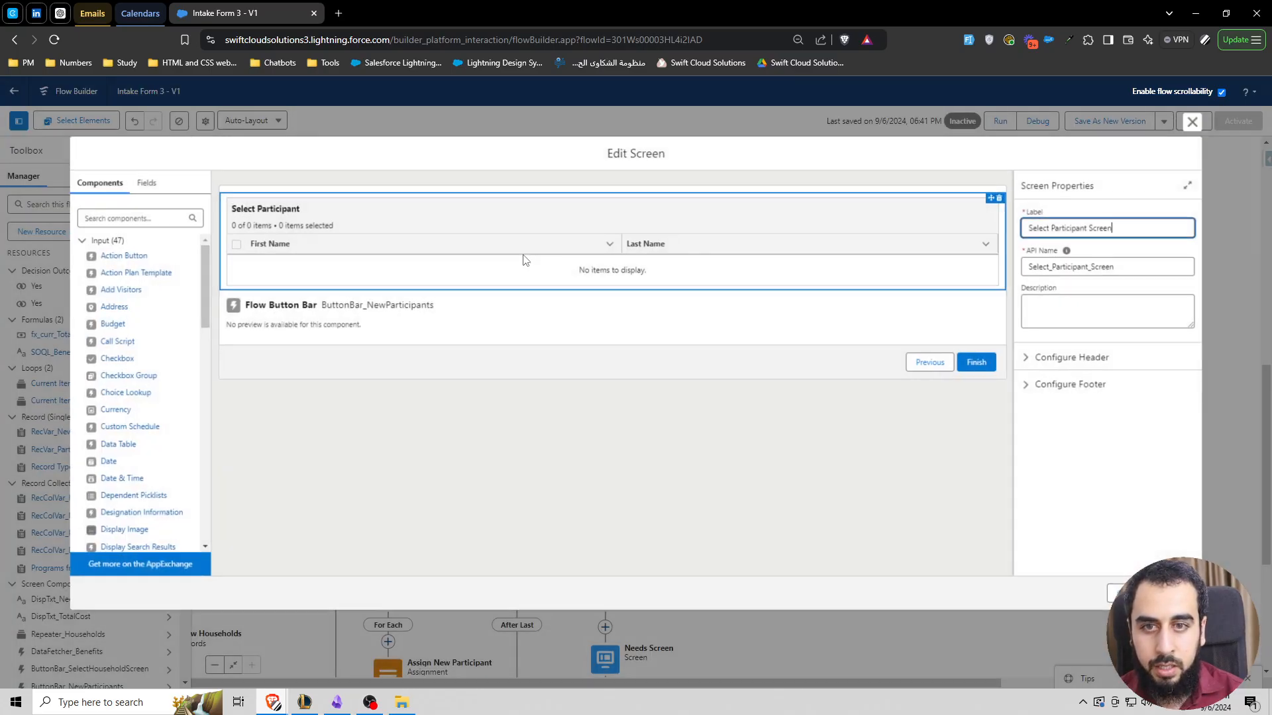
{"action": "left_click", "coordinate": [488, 258]}
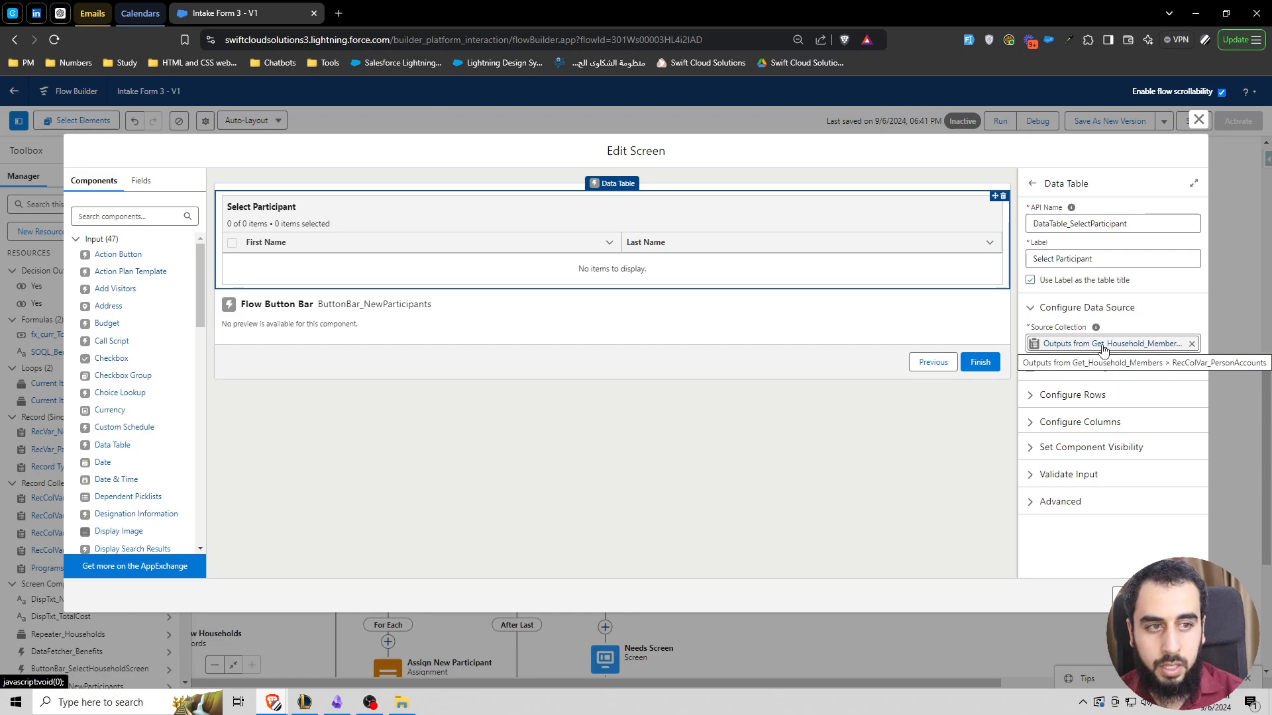
{"action": "left_click", "coordinate": [1191, 343]}
{"action": "type", "text": "rec"}
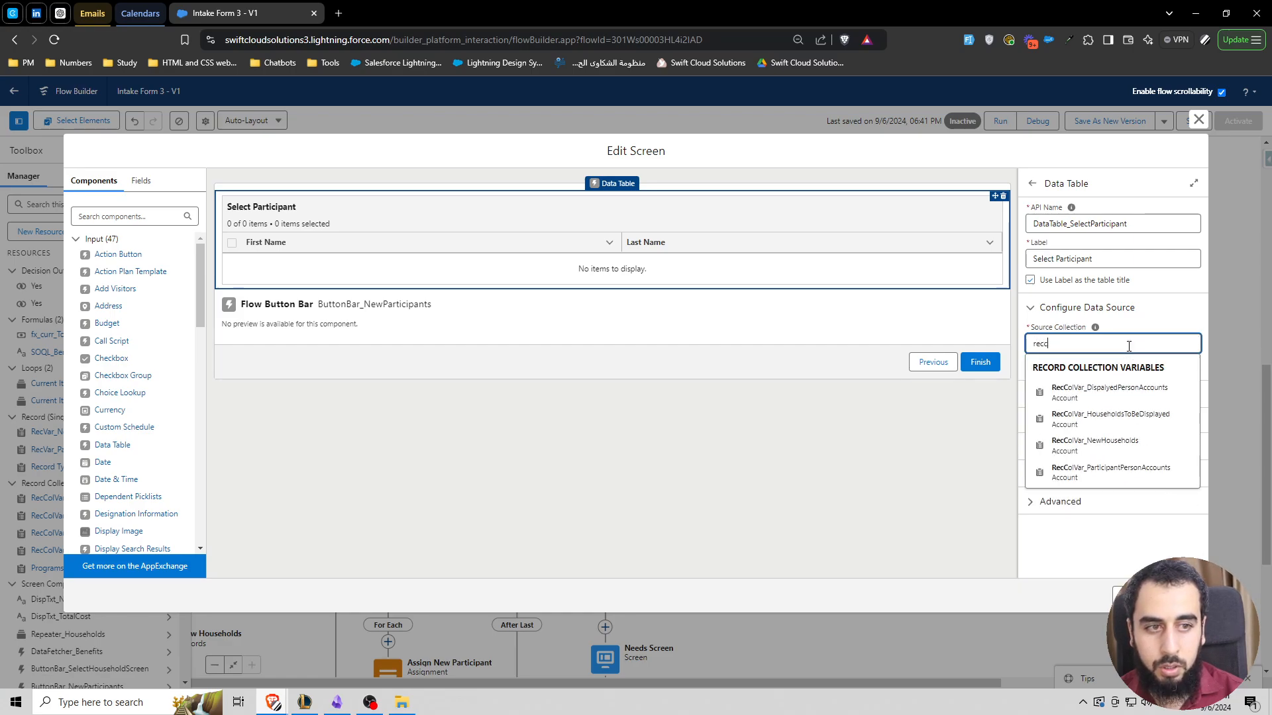
{"action": "type", "text": "c"}
{"action": "left_click", "coordinate": [1130, 391]}
{"action": "left_click", "coordinate": [944, 479]}
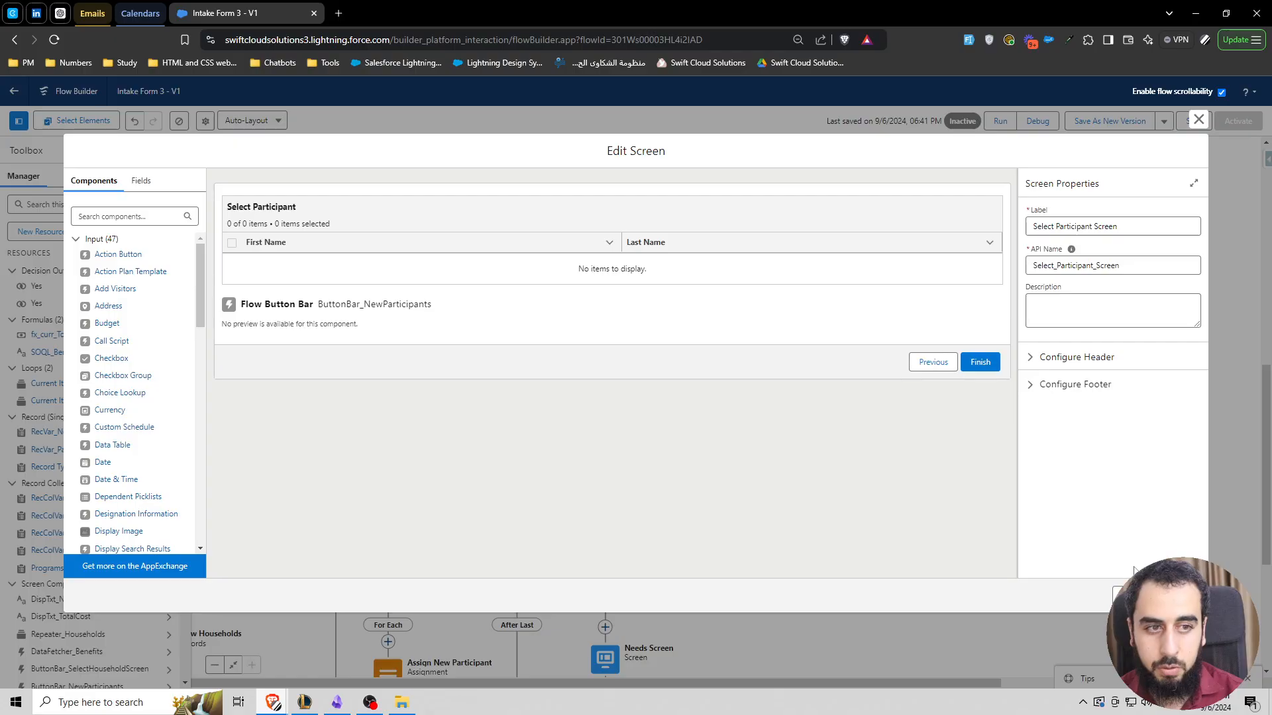
{"action": "left_click", "coordinate": [1198, 119]}
Add an Assignment element labelled Collect New Person Accounts directly after Create Person Accounts.
{"action": "scroll", "coordinate": [534, 503], "scroll_direction": "down", "scroll_amount": 5}
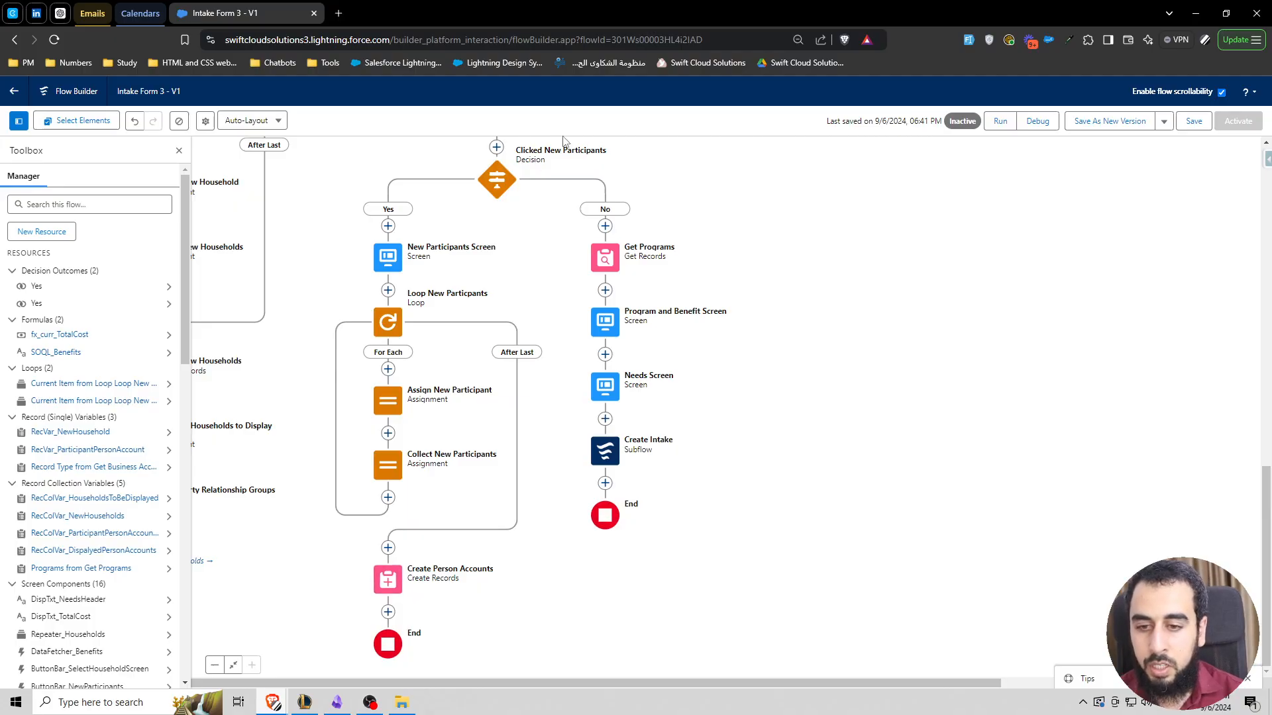
{"action": "left_click", "coordinate": [387, 612]}
{"action": "scroll", "coordinate": [397, 576], "scroll_direction": "down", "scroll_amount": 2}
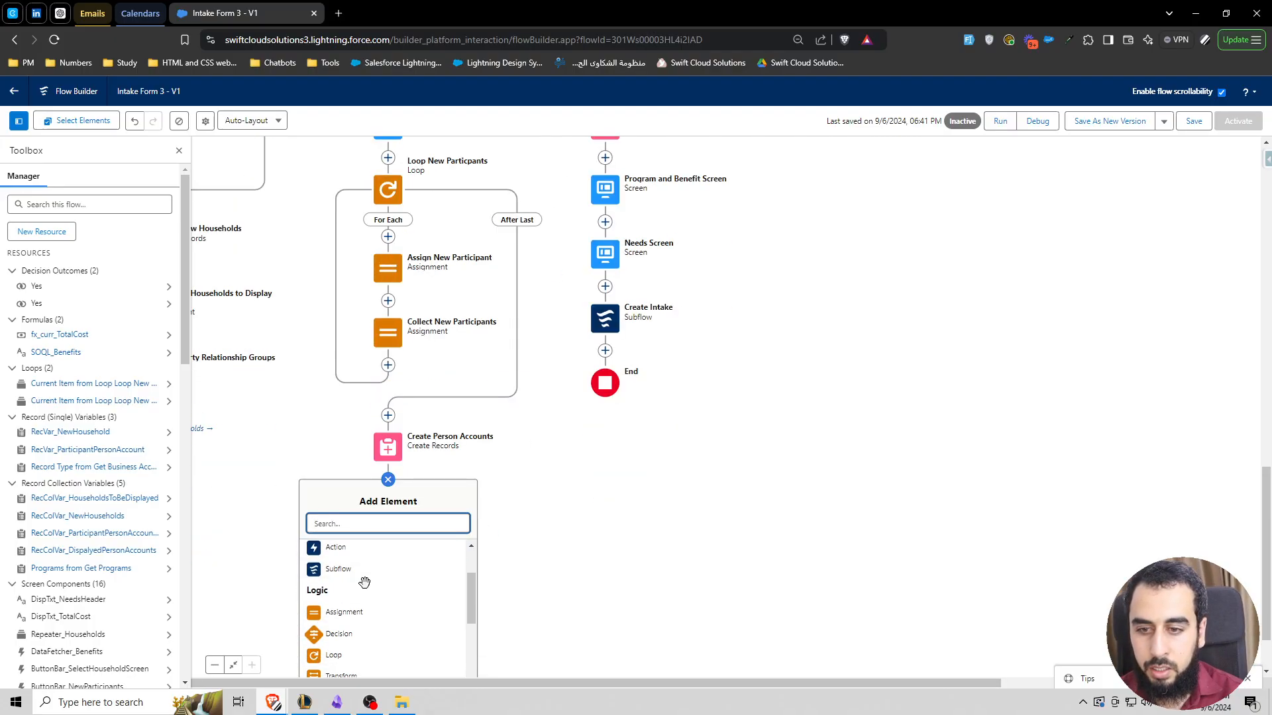
{"action": "left_click", "coordinate": [355, 609]}
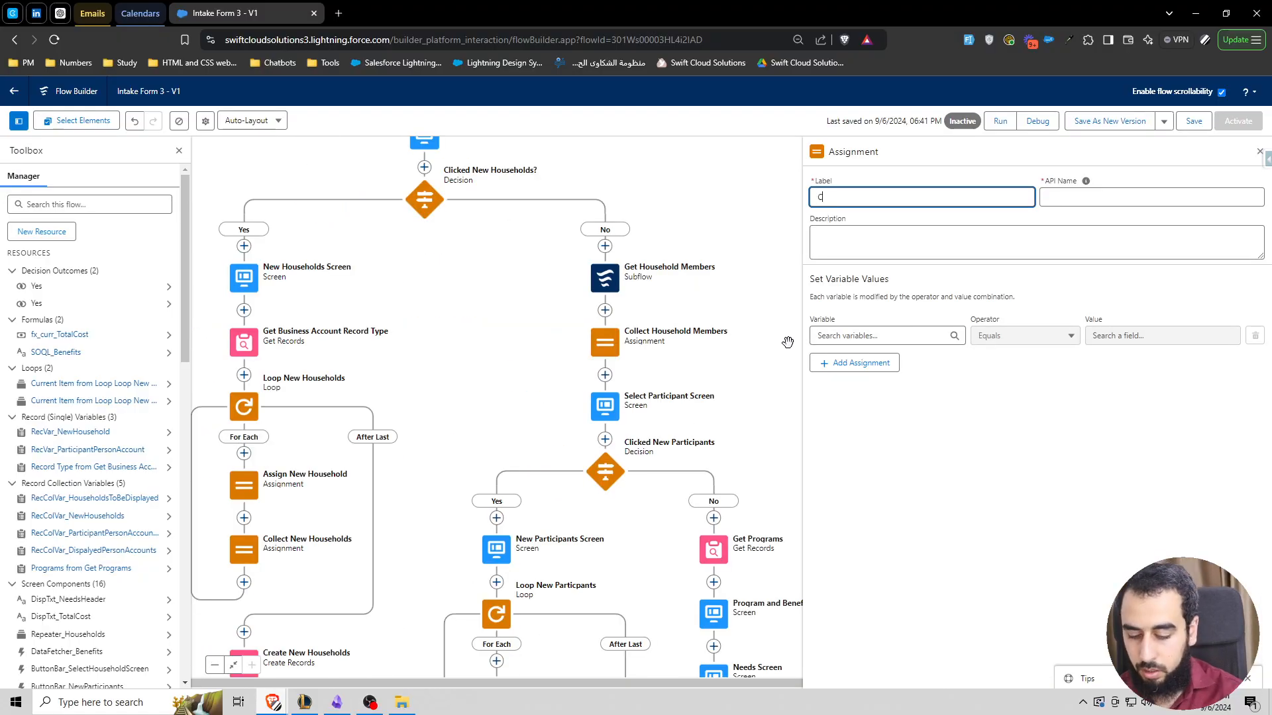
{"action": "type", "text": "Collect New Person"}
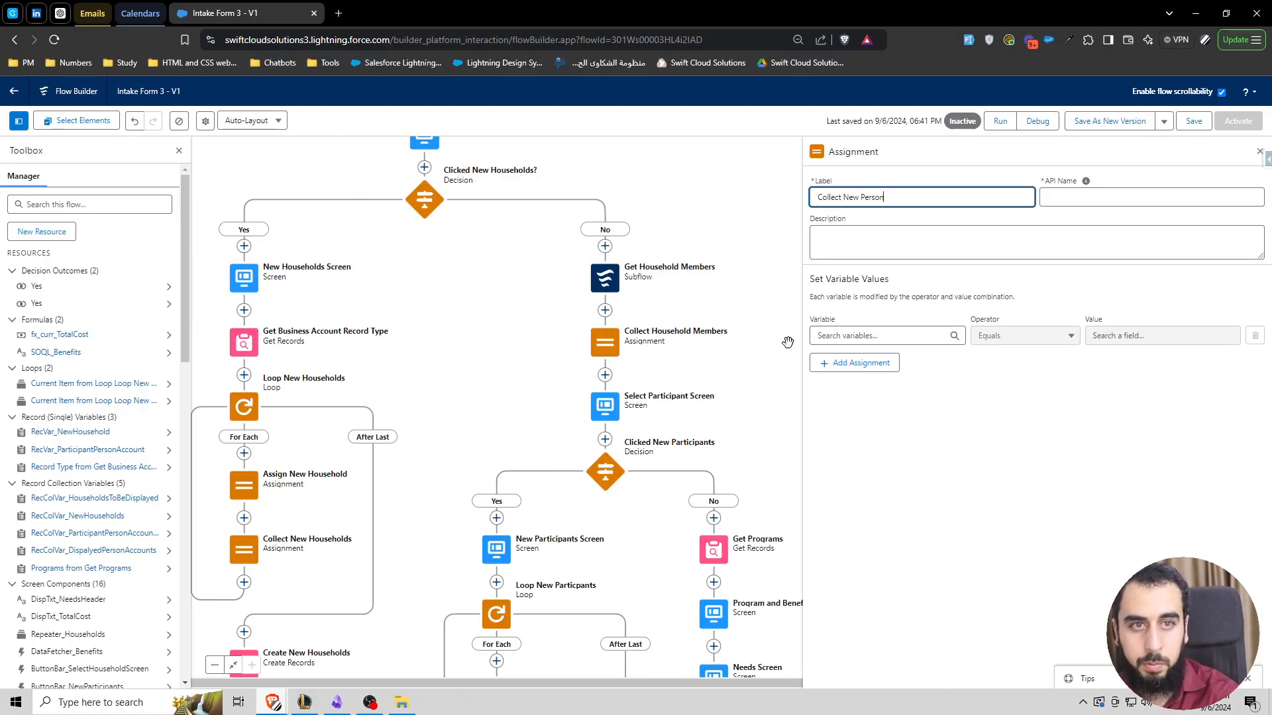
{"action": "type", "text": " Accounts"}
Configure Collect New Person Accounts to add RecColVar_ParticipantPersonAccounts to RecColVar_DispalyedPersonAccounts, using the Add operator.
{"action": "left_click", "coordinate": [878, 331]}
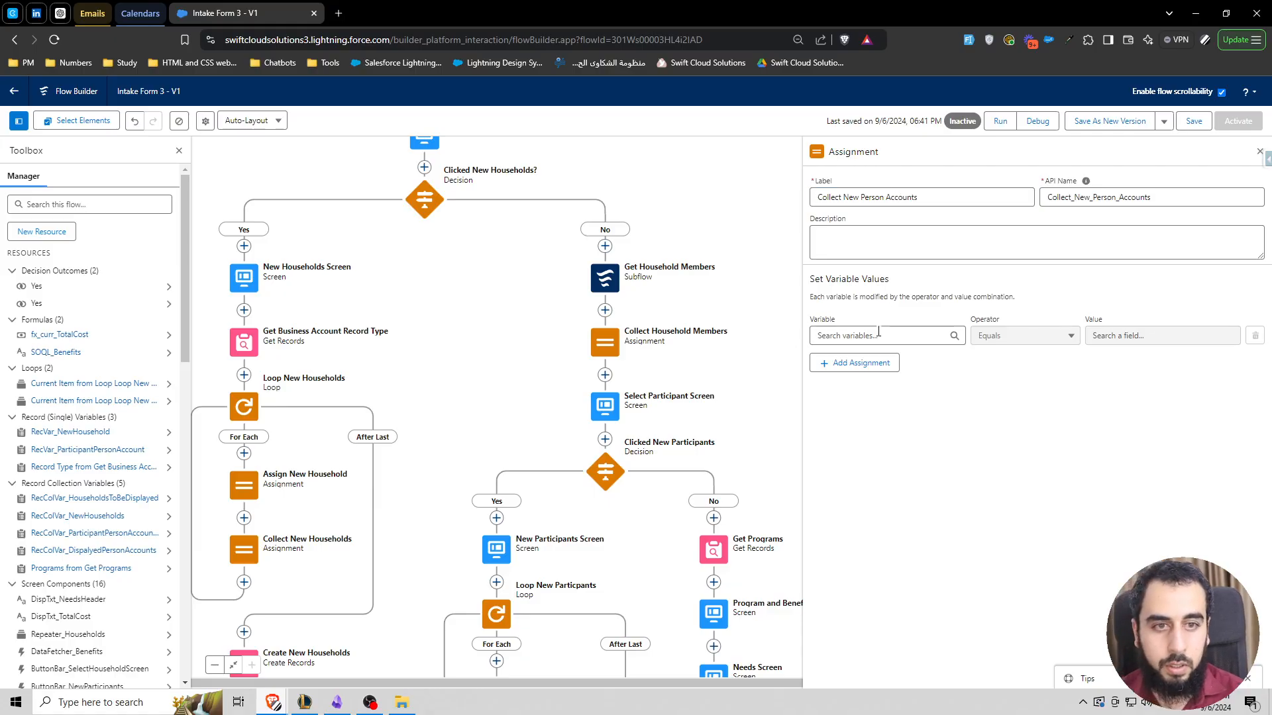
{"action": "type", "text": "recc"}
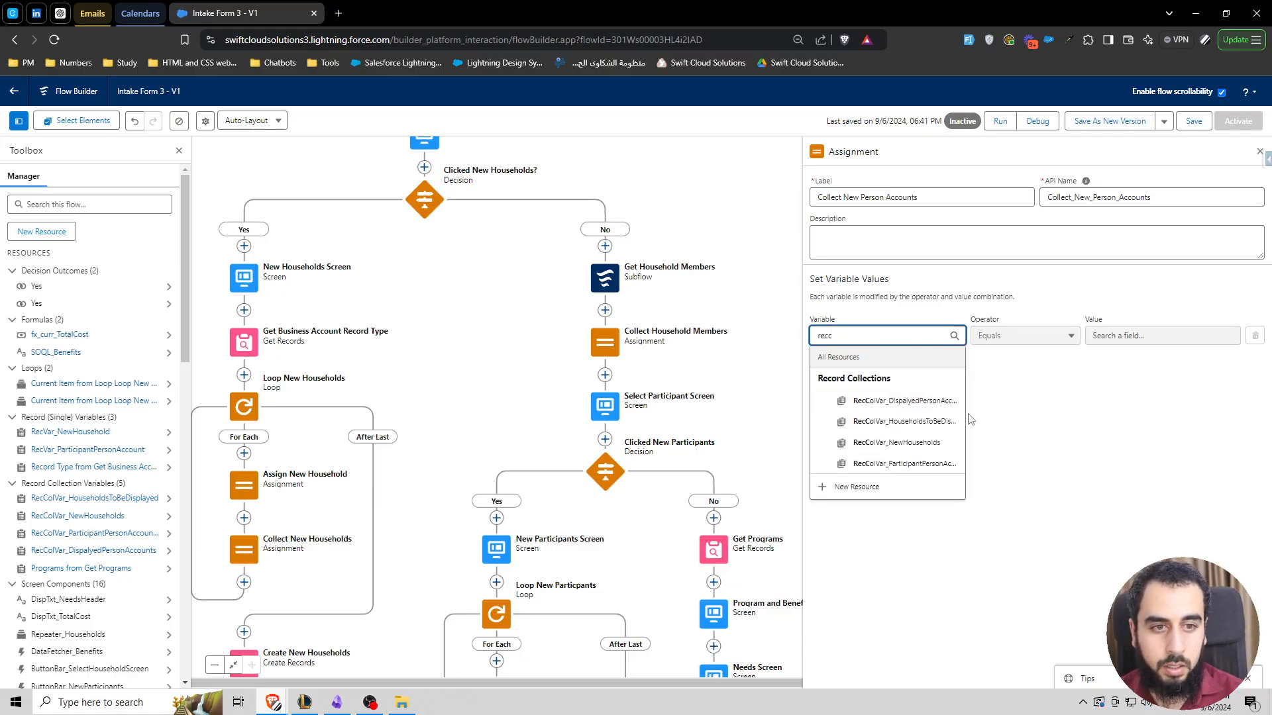
{"action": "left_click", "coordinate": [947, 401]}
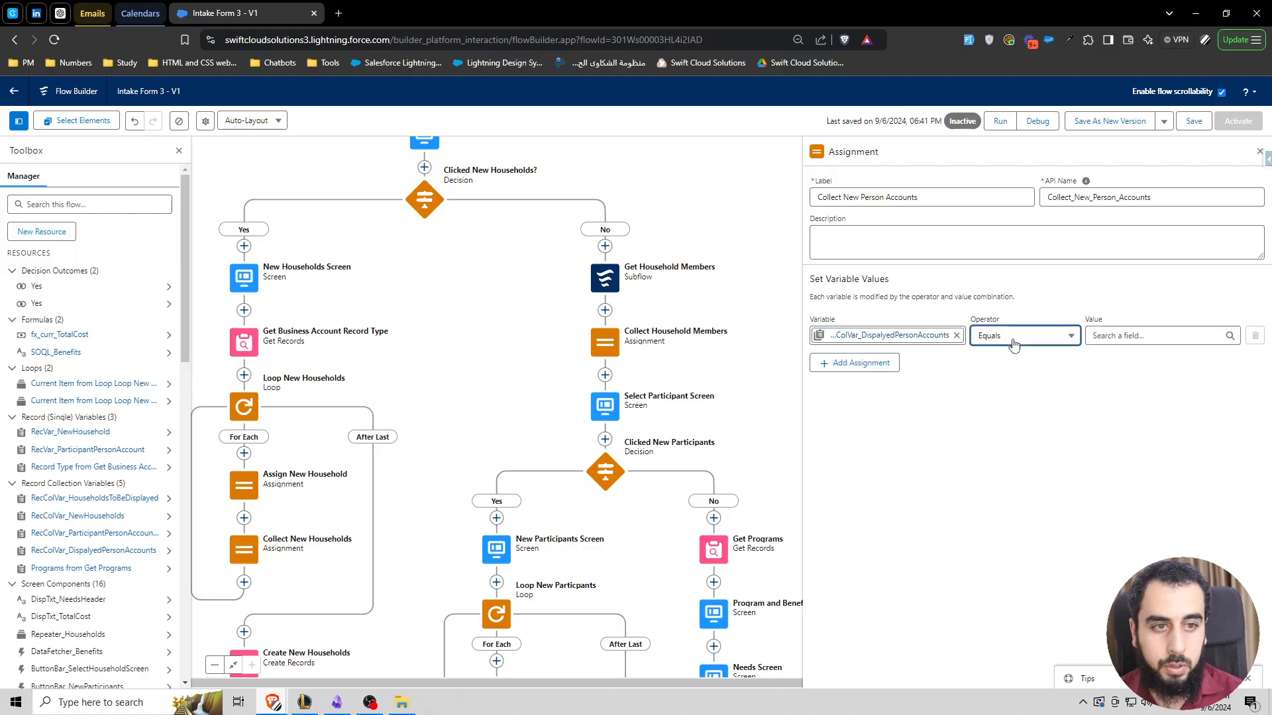
{"action": "left_click", "coordinate": [1014, 344]}
{"action": "left_click", "coordinate": [1020, 379]}
{"action": "left_click", "coordinate": [1102, 336]}
{"action": "type", "text": "recc"}
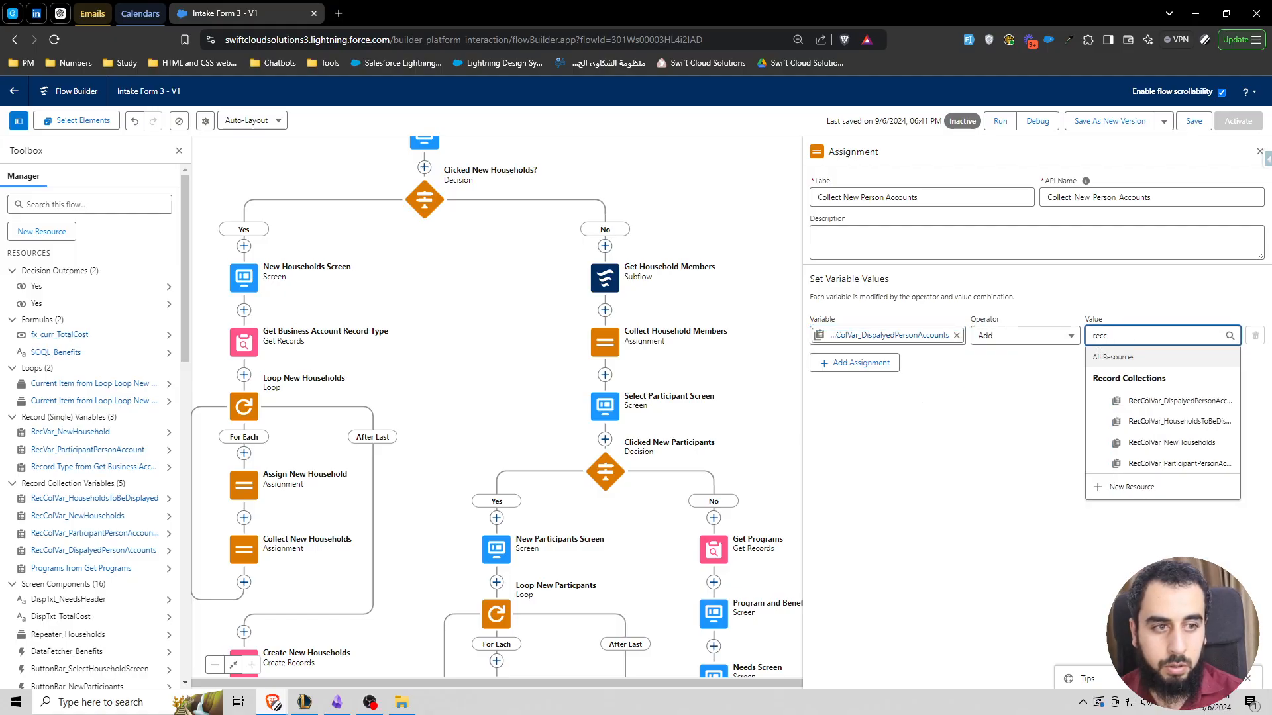
{"action": "left_click", "coordinate": [1177, 465]}
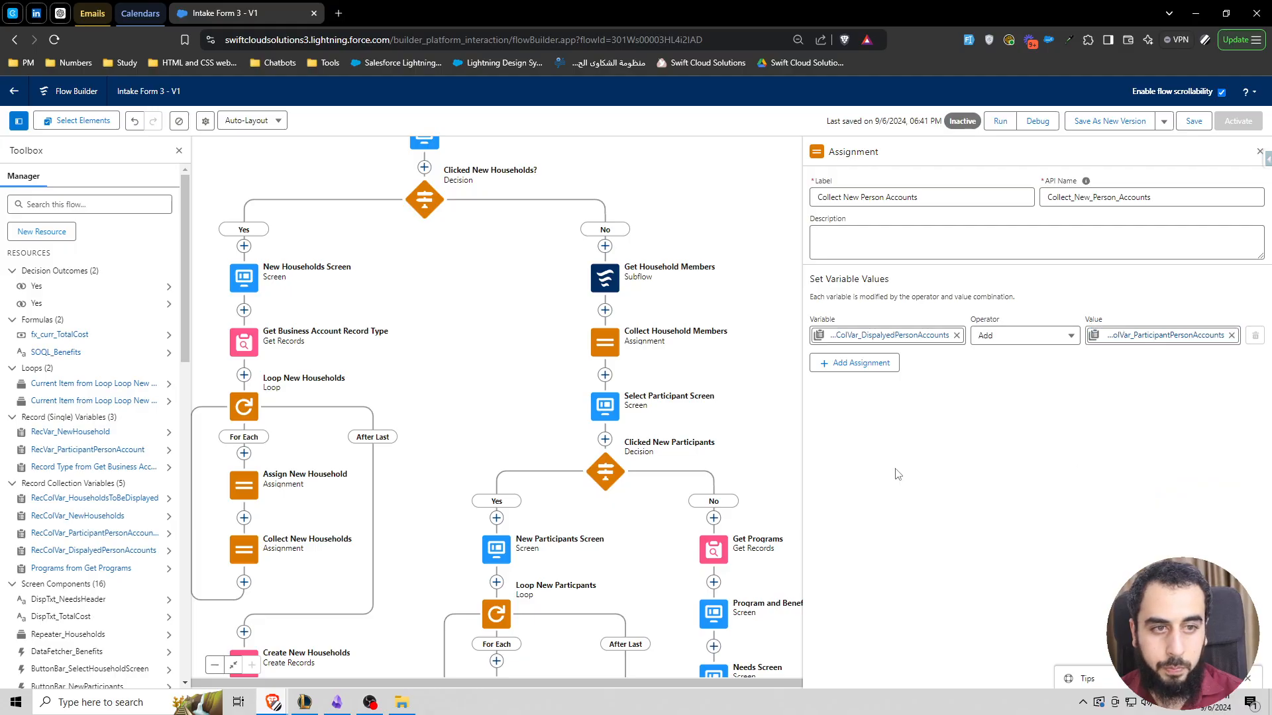
Close the open element's properties and save the Intake Form 3 flow.
{"action": "scroll", "coordinate": [653, 464], "scroll_direction": "down", "scroll_amount": 5}
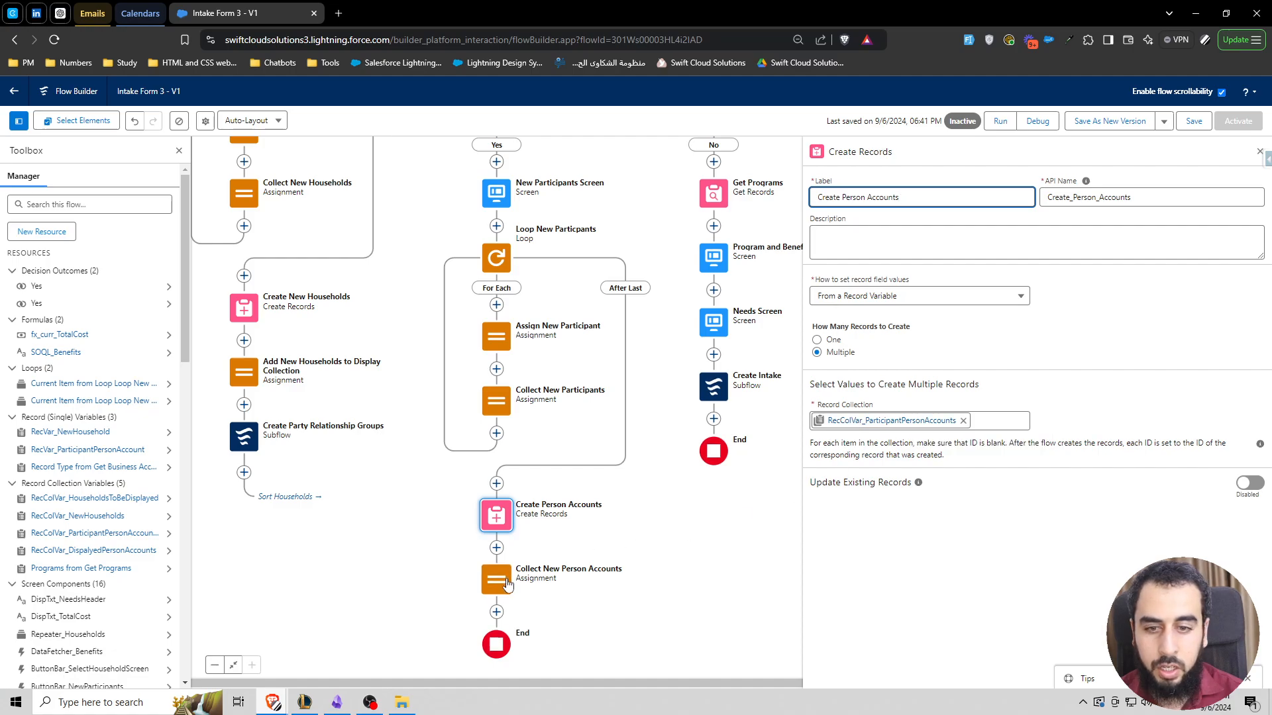
{"action": "left_click", "coordinate": [1259, 150]}
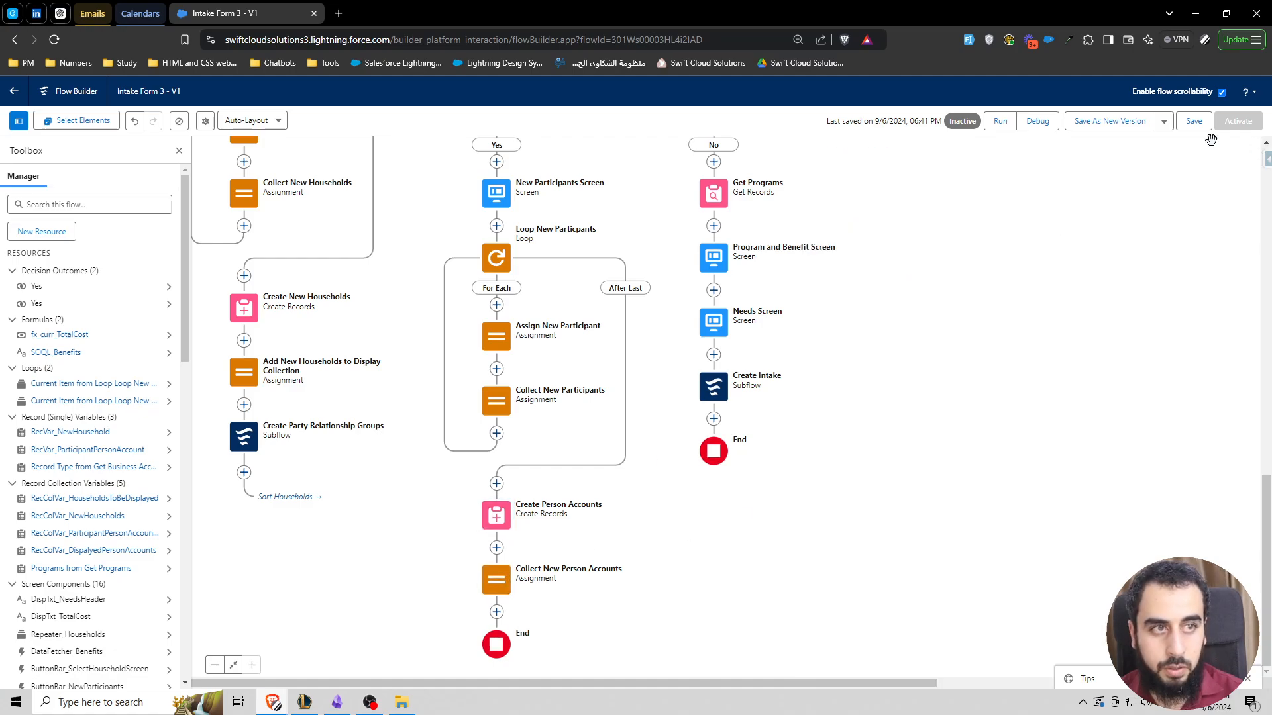
{"action": "left_click", "coordinate": [1194, 121]}
{"action": "left_click_drag", "start_coordinate": [1002, 210], "coordinate": [993, 267]}
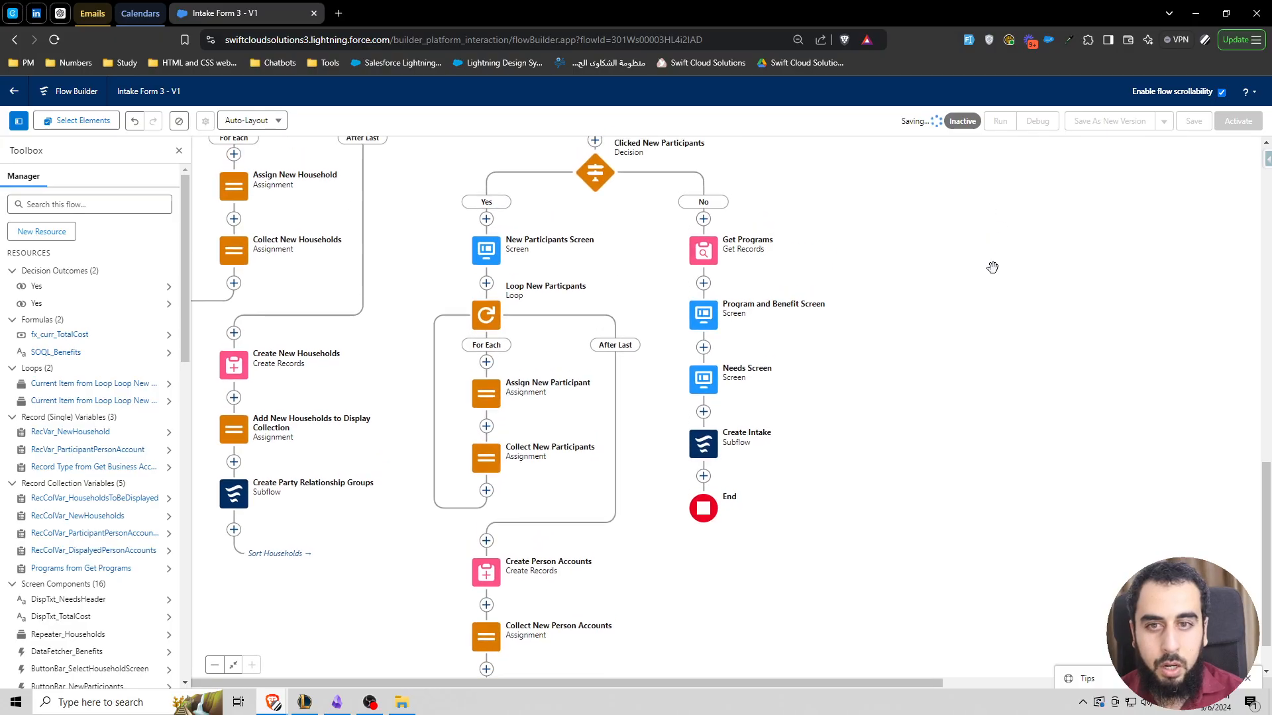
{"action": "scroll", "coordinate": [469, 525], "scroll_direction": "down", "scroll_amount": 2}
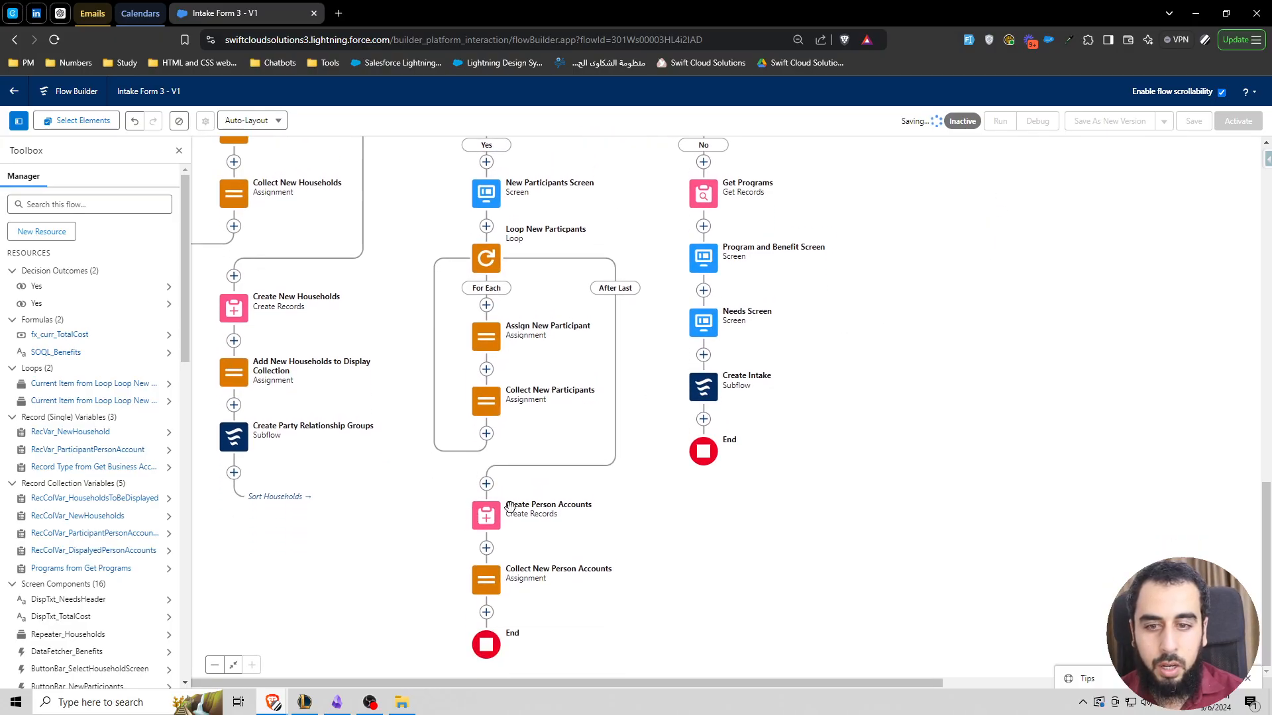
{"action": "scroll", "coordinate": [414, 583], "scroll_direction": "up", "scroll_amount": 2}
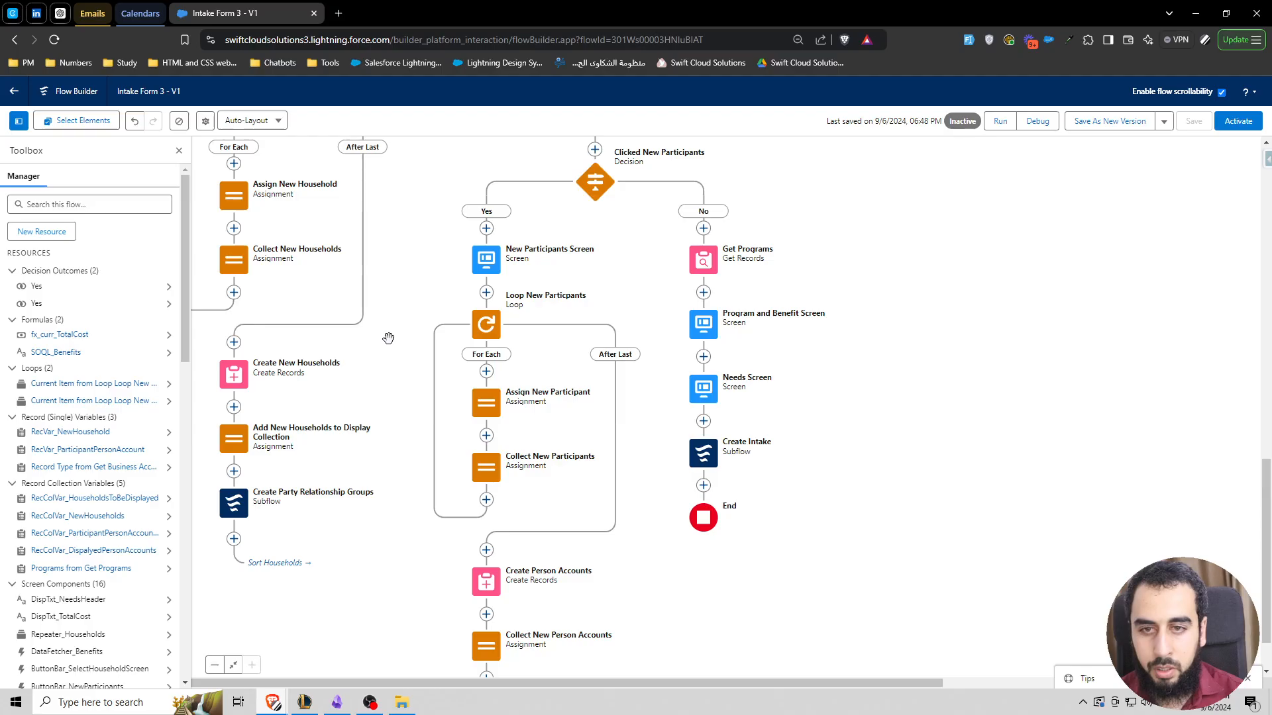
{"action": "scroll", "coordinate": [397, 318], "scroll_direction": "up", "scroll_amount": 3}
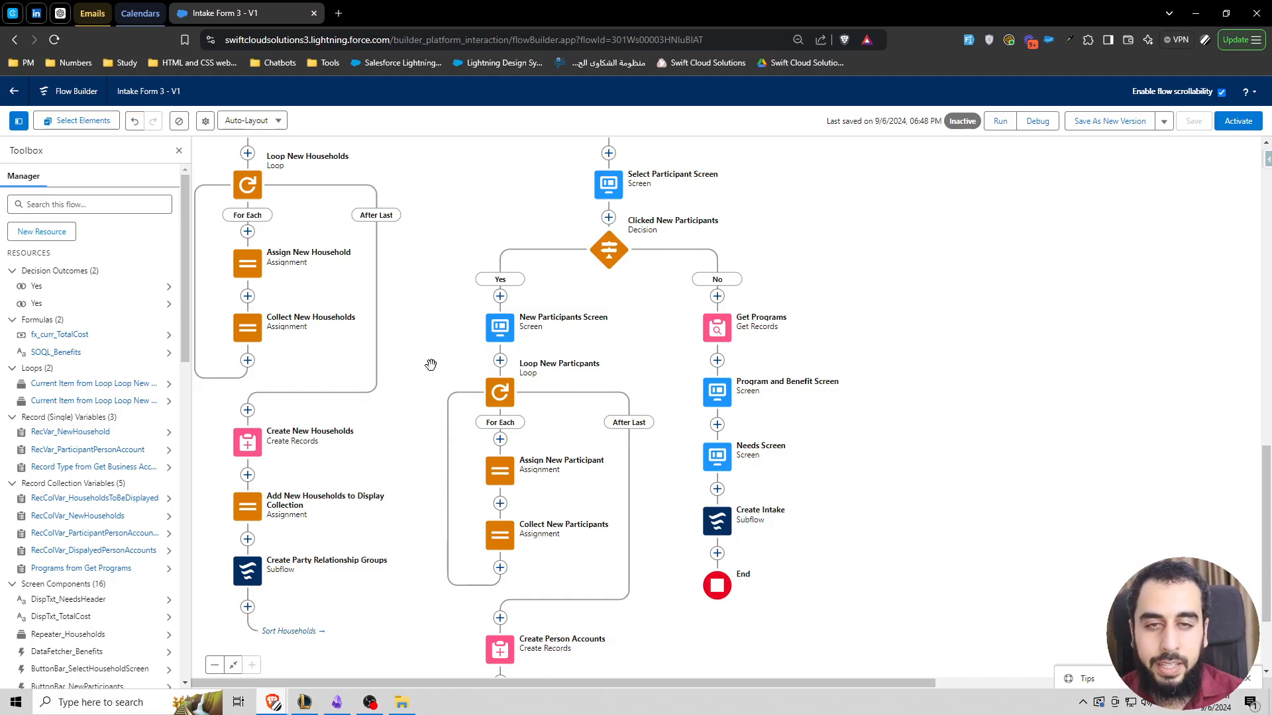
Examine the flow from Select Household Screen through the new participant branch to Create Person Accounts and Collect New Person Accounts.
{"action": "scroll", "coordinate": [430, 365], "scroll_direction": "up", "scroll_amount": 10}
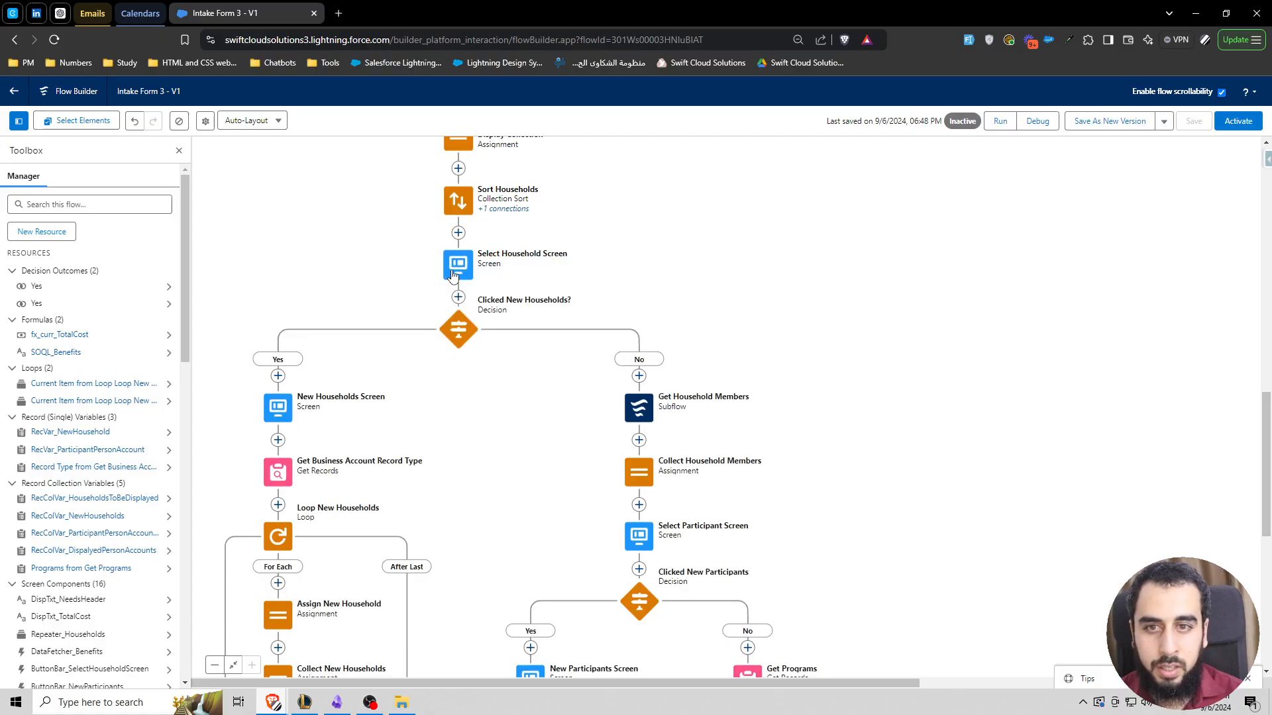
{"action": "scroll", "coordinate": [554, 351], "scroll_direction": "down", "scroll_amount": 4}
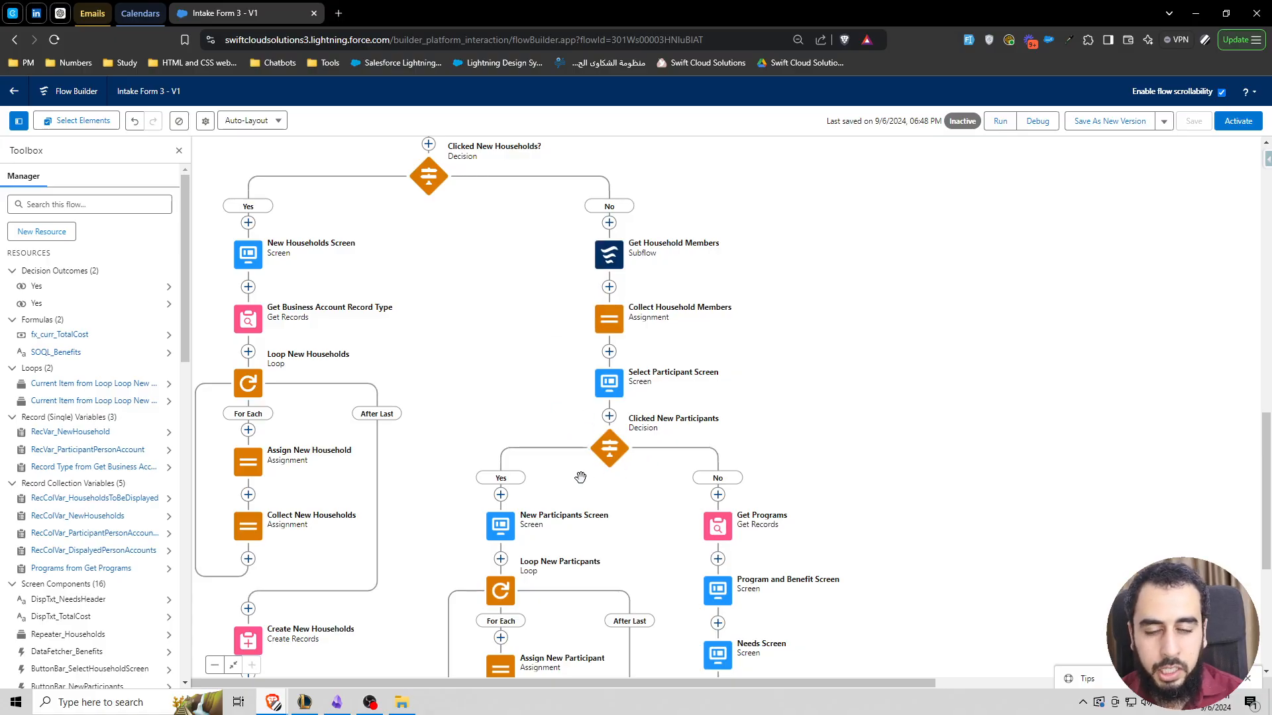
{"action": "scroll", "coordinate": [581, 412], "scroll_direction": "up", "scroll_amount": 1}
{"action": "scroll", "coordinate": [582, 412], "scroll_direction": "up", "scroll_amount": 2}
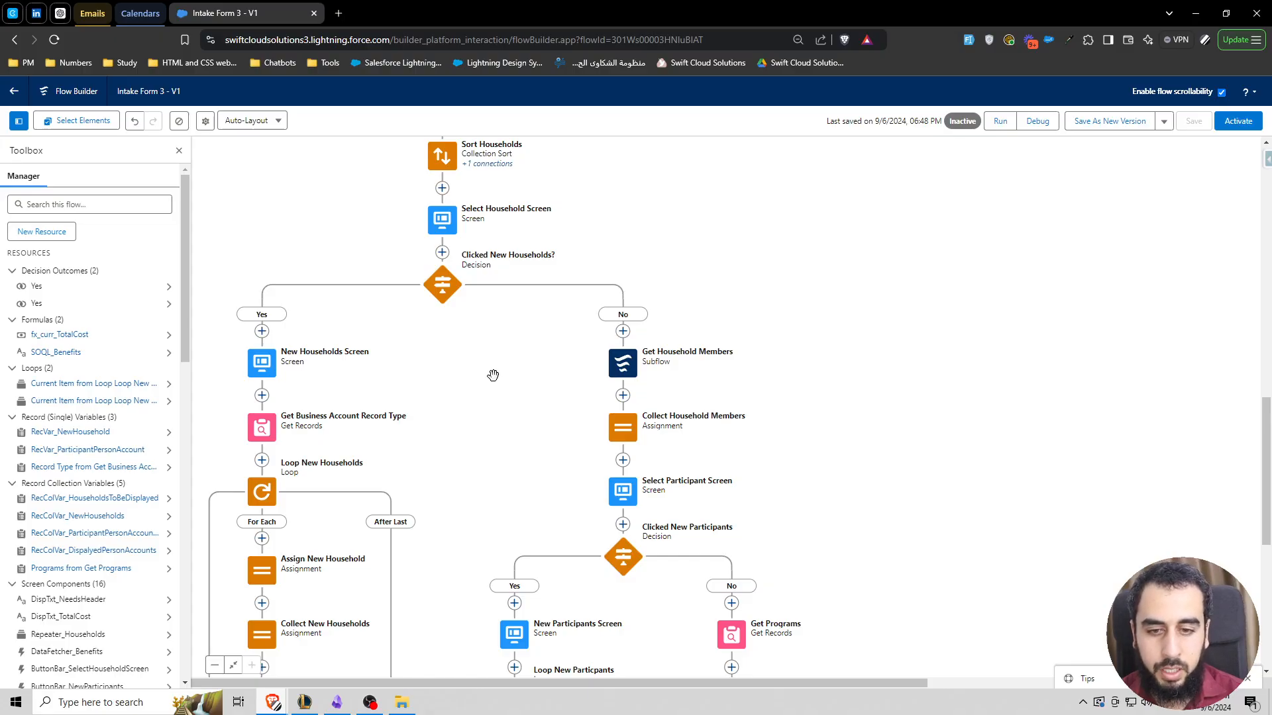
{"action": "scroll", "coordinate": [504, 374], "scroll_direction": "down", "scroll_amount": 10}
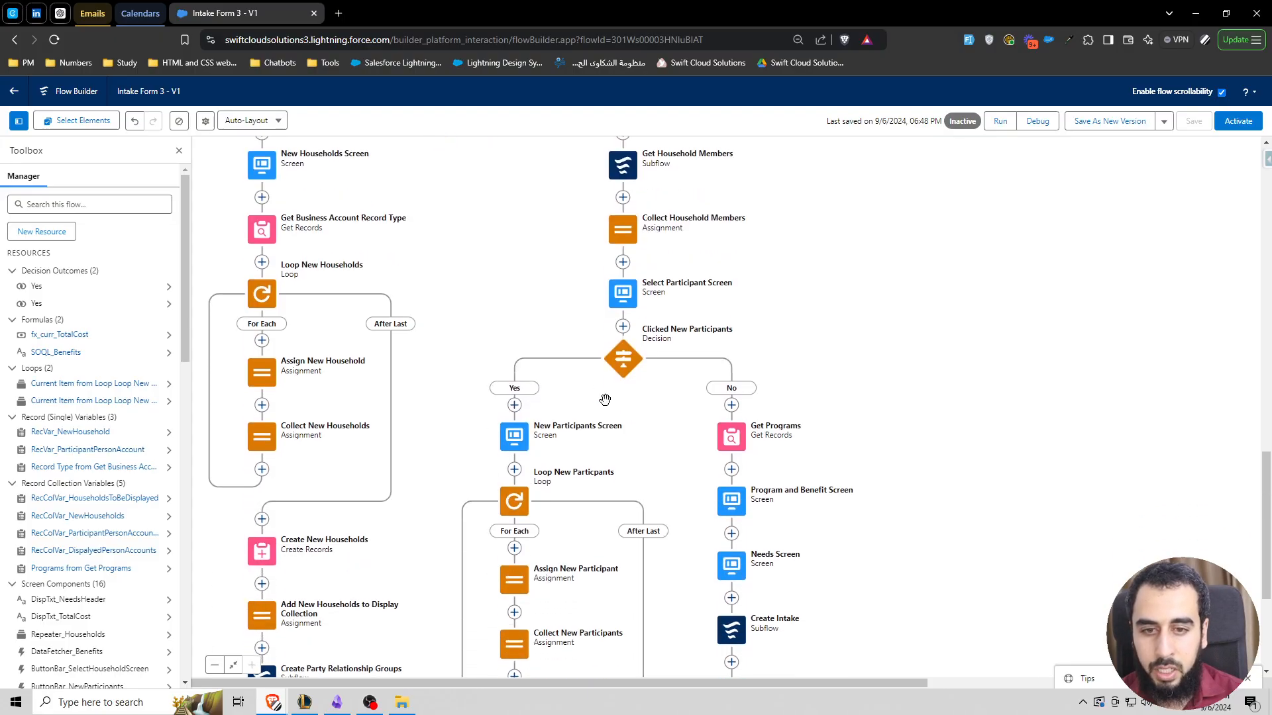
{"action": "scroll", "coordinate": [617, 410], "scroll_direction": "down", "scroll_amount": 2}
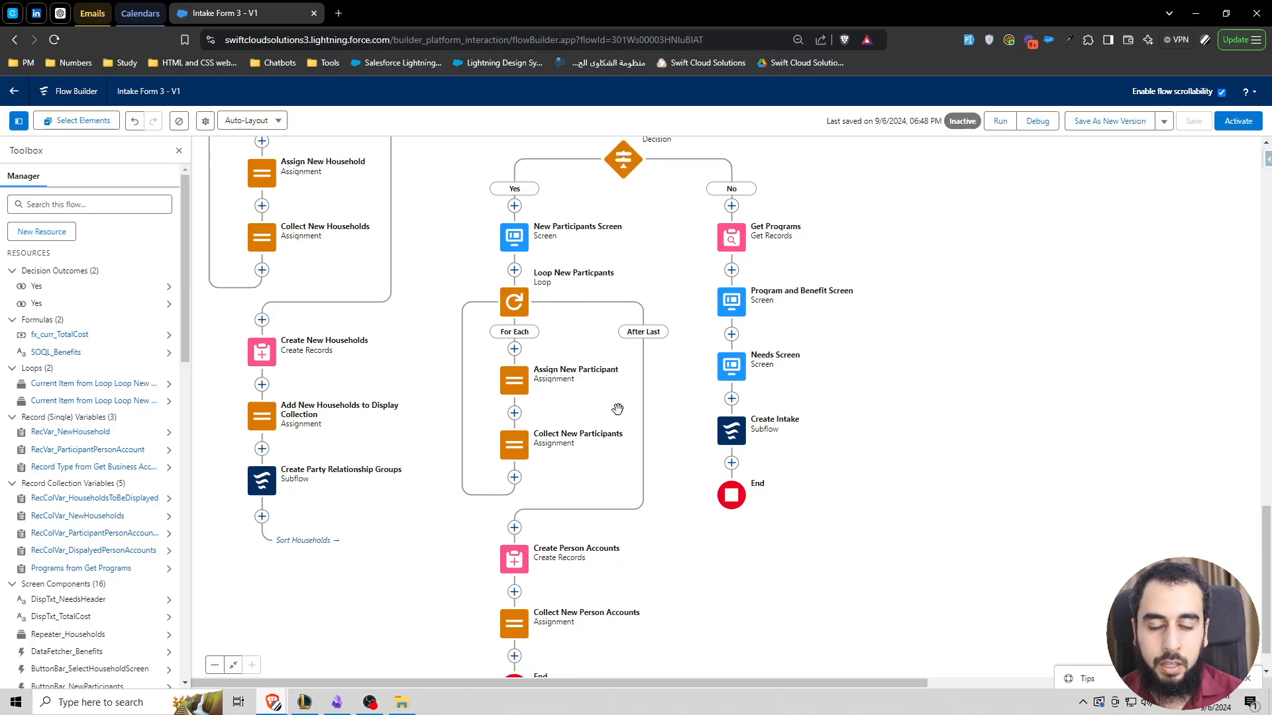
{"action": "scroll", "coordinate": [617, 410], "scroll_direction": "down", "scroll_amount": 1}
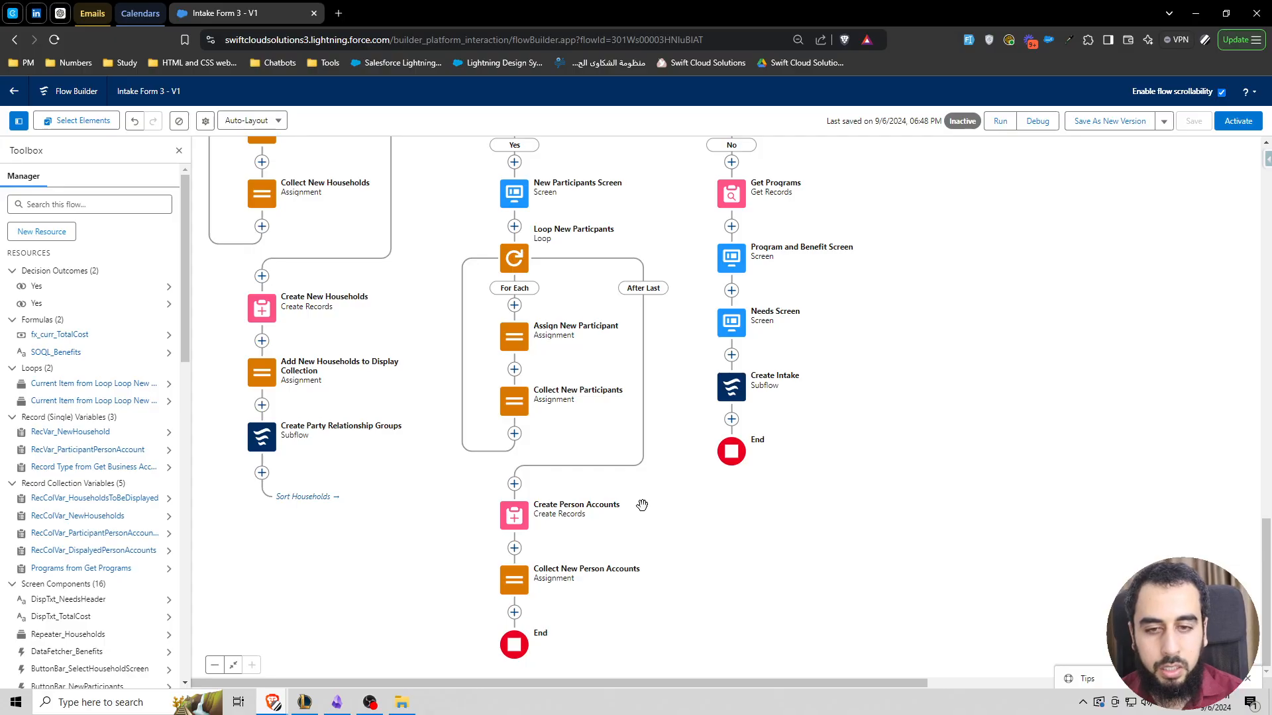
{"action": "left_click_drag", "start_coordinate": [645, 547], "coordinate": [636, 410]}
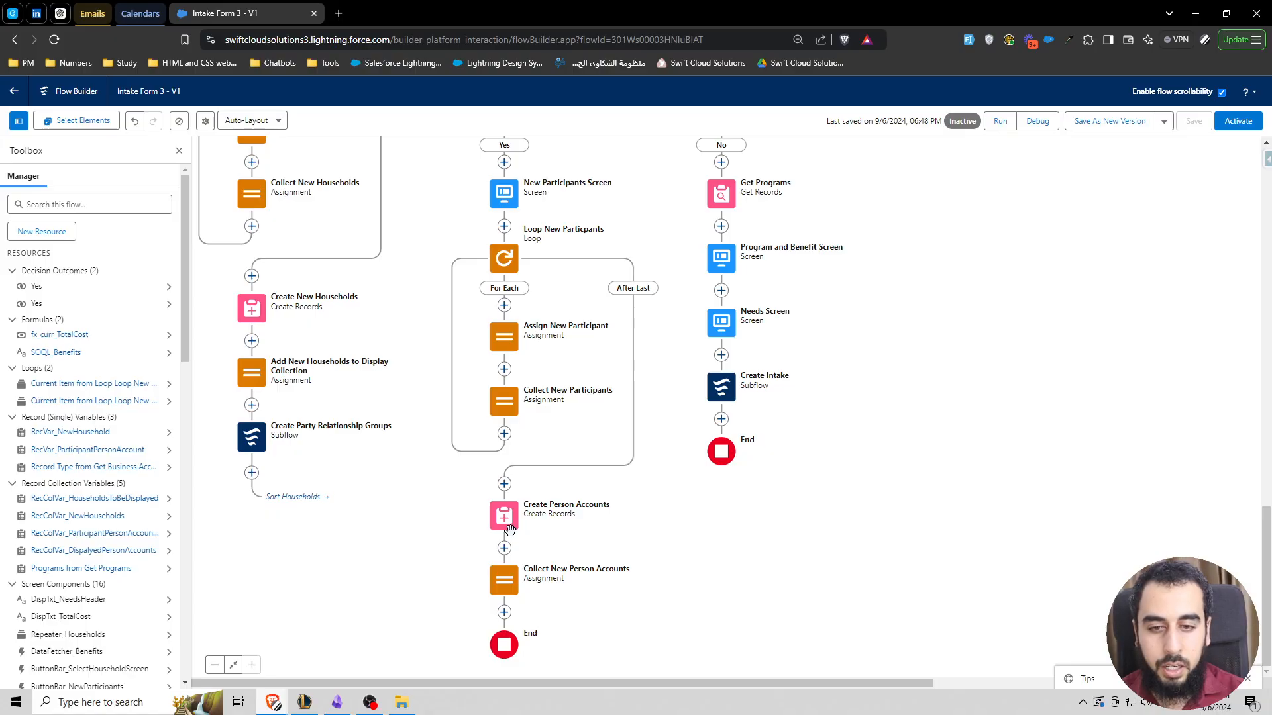
{"action": "left_click", "coordinate": [504, 612]}
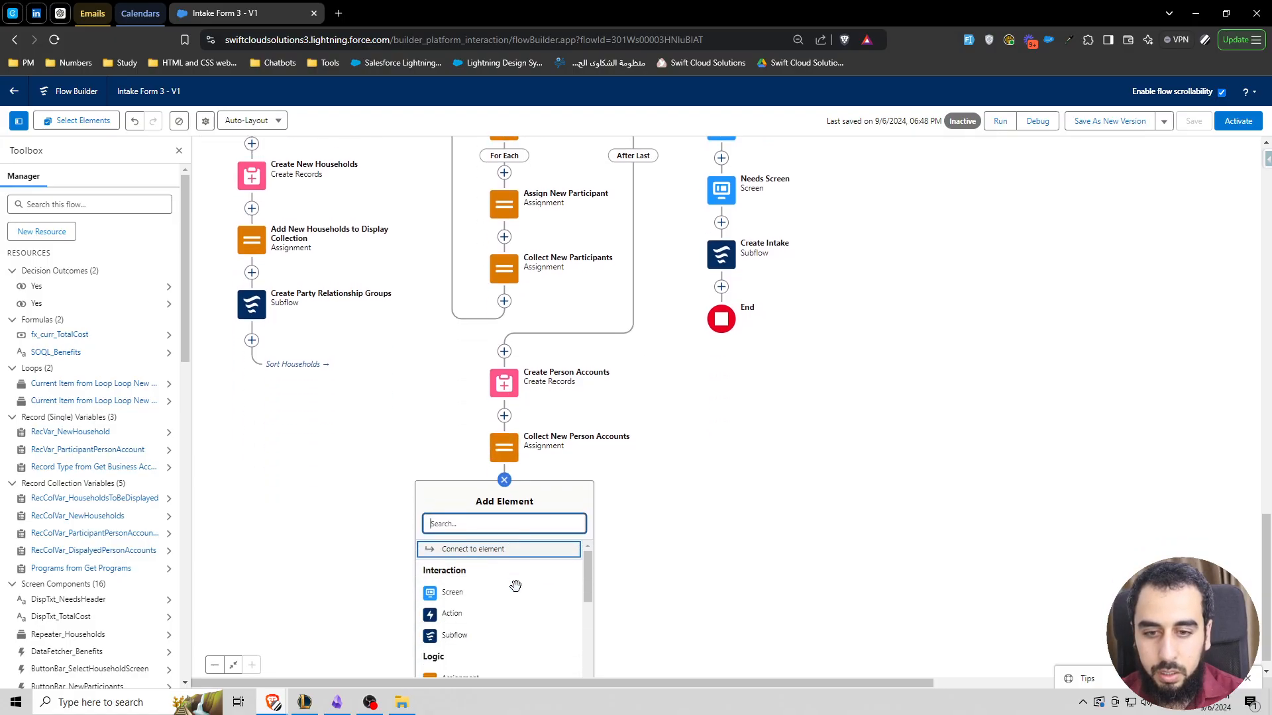
{"action": "double_click", "coordinate": [507, 451]}
{"action": "left_click", "coordinate": [855, 363]}
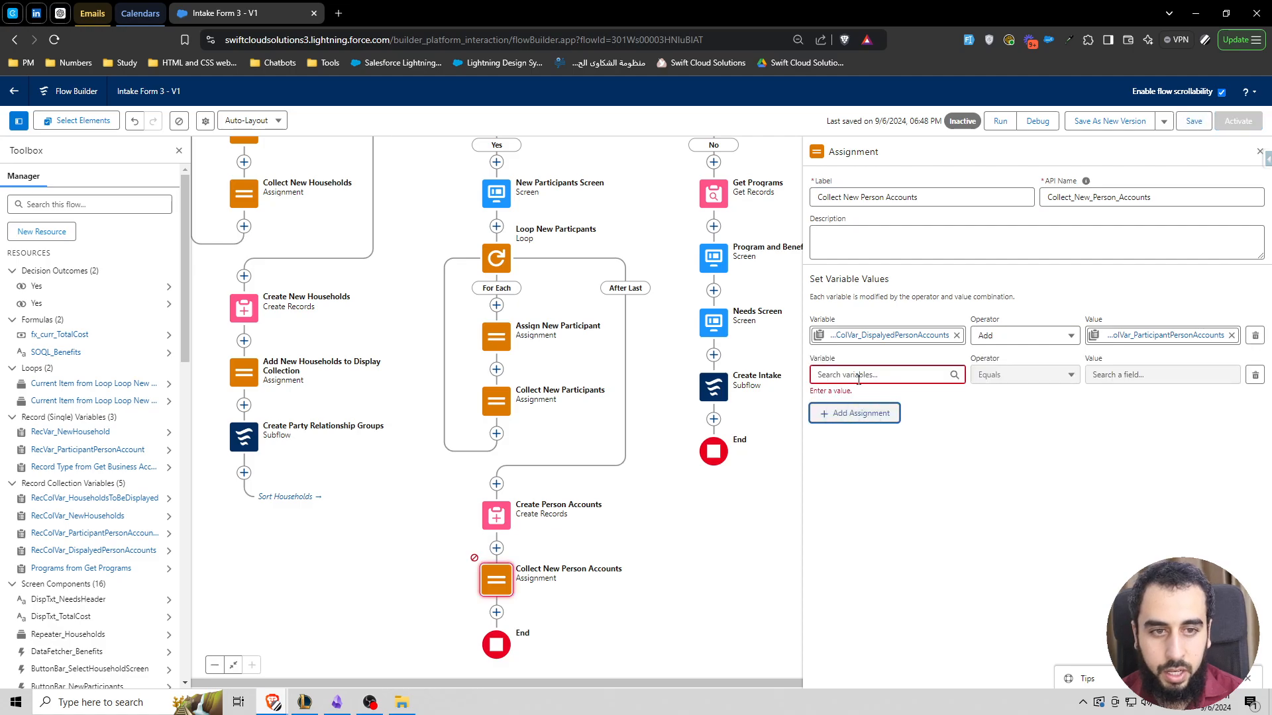
{"action": "left_click", "coordinate": [859, 375]}
{"action": "type", "text": "recvar"}
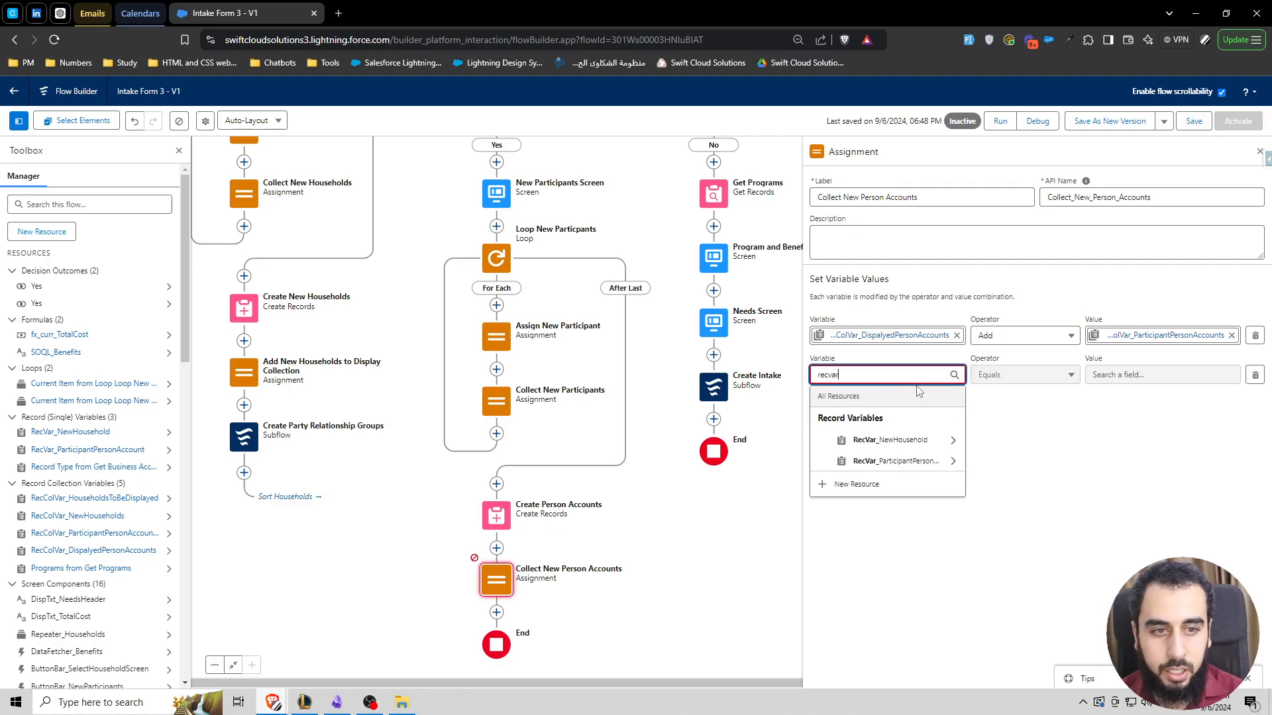
{"action": "left_click", "coordinate": [890, 461]}
{"action": "type", "text": "account id"}
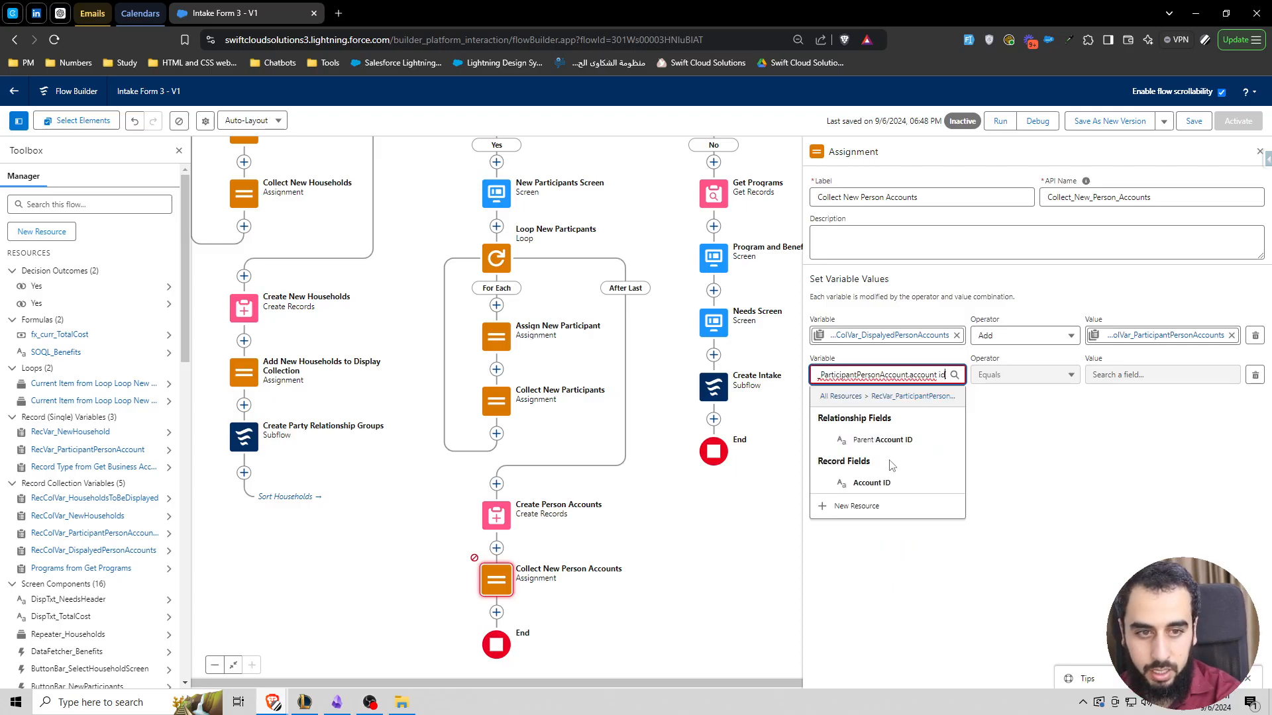
{"action": "key", "text": "BackSpace"}
{"action": "key", "text": "BackSpace"}
{"action": "key", "text": "BackSpace"}
{"action": "key", "text": "BackSpace"}
{"action": "key", "text": "BackSpace"}
{"action": "key", "text": "BackSpace"}
{"action": "key", "text": "BackSpace"}
{"action": "key", "text": "BackSpace"}
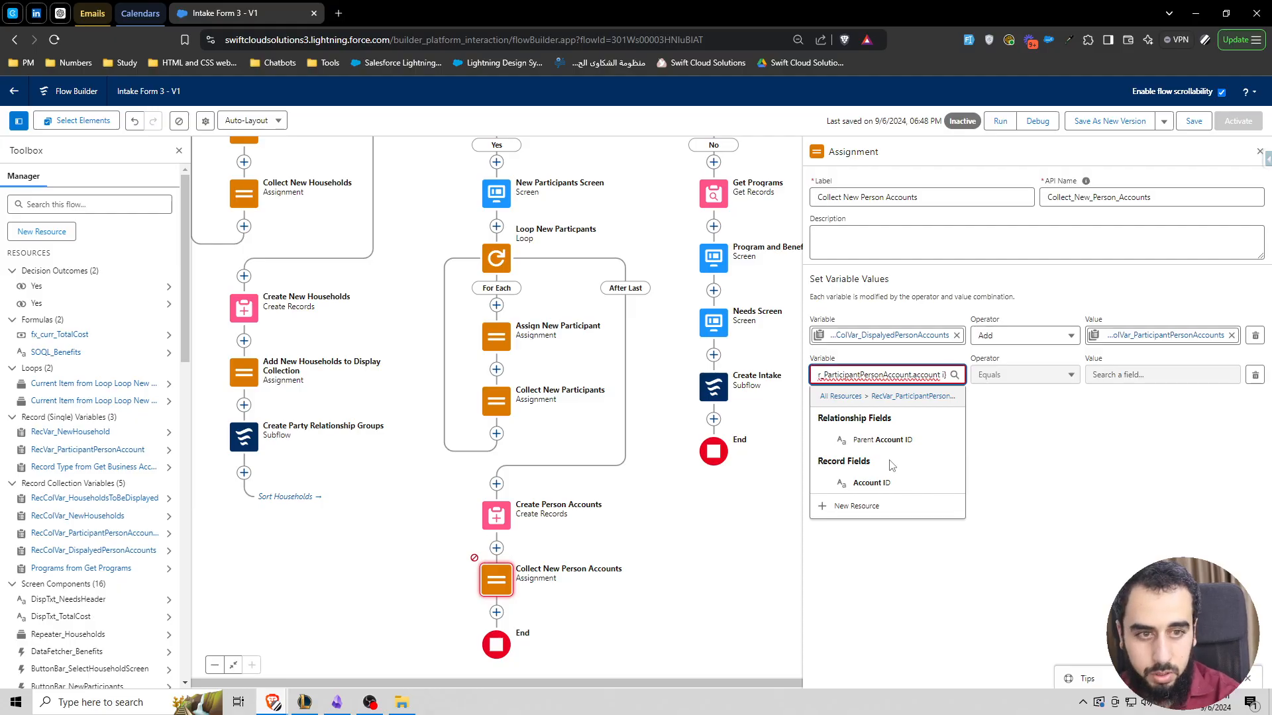
{"action": "key", "text": "BackSpace"}
{"action": "key", "text": "BackSpace"}
{"action": "key", "text": "BackSpace"}
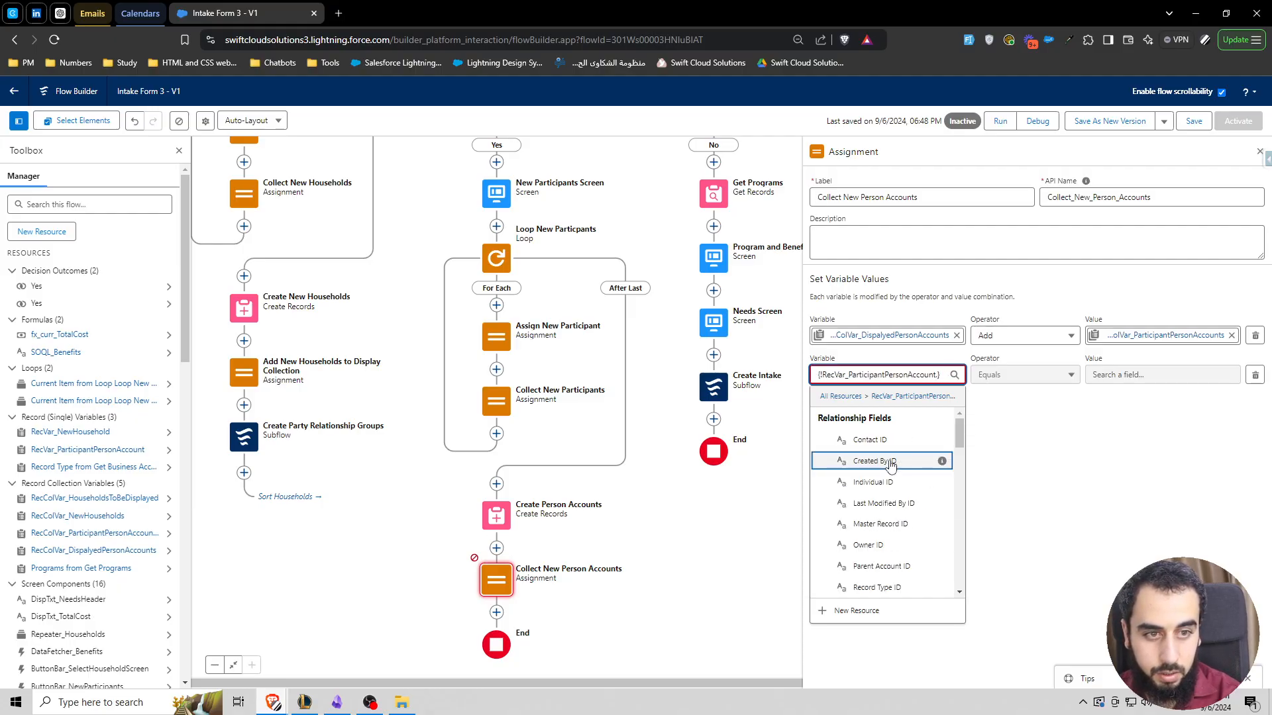
{"action": "type", "text": ".contact id"}
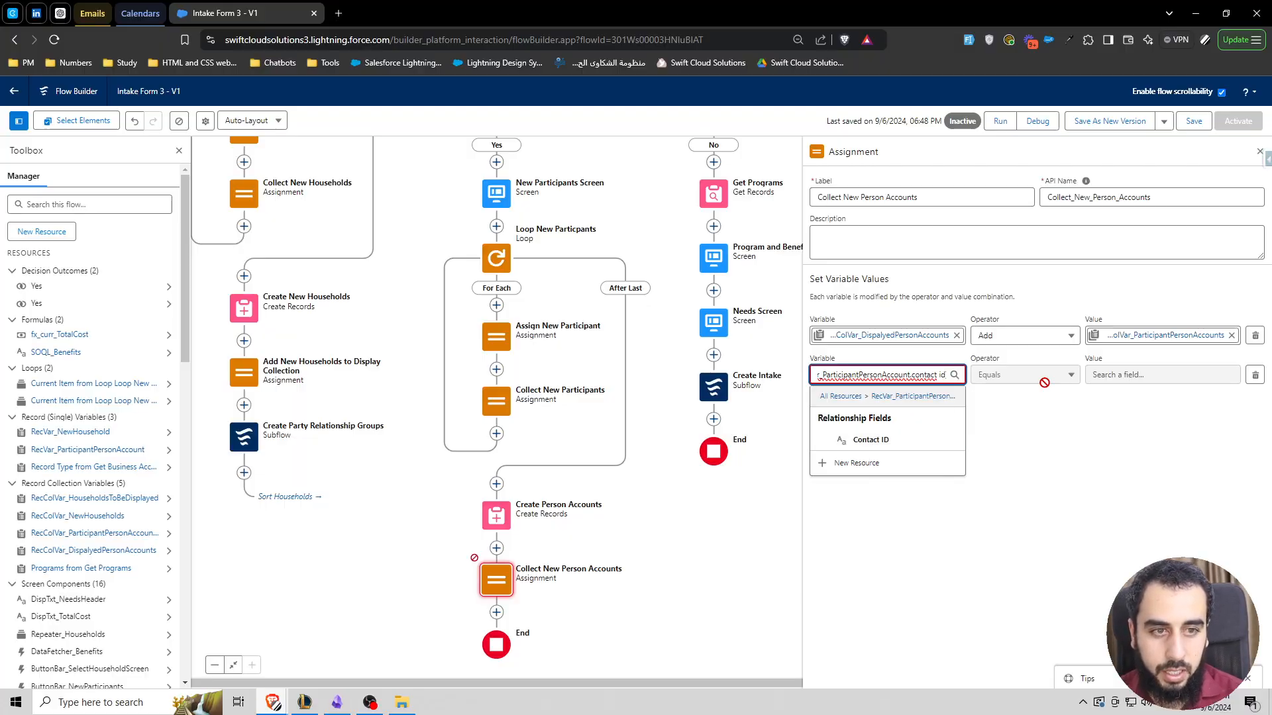
{"action": "left_click", "coordinate": [1254, 375]}
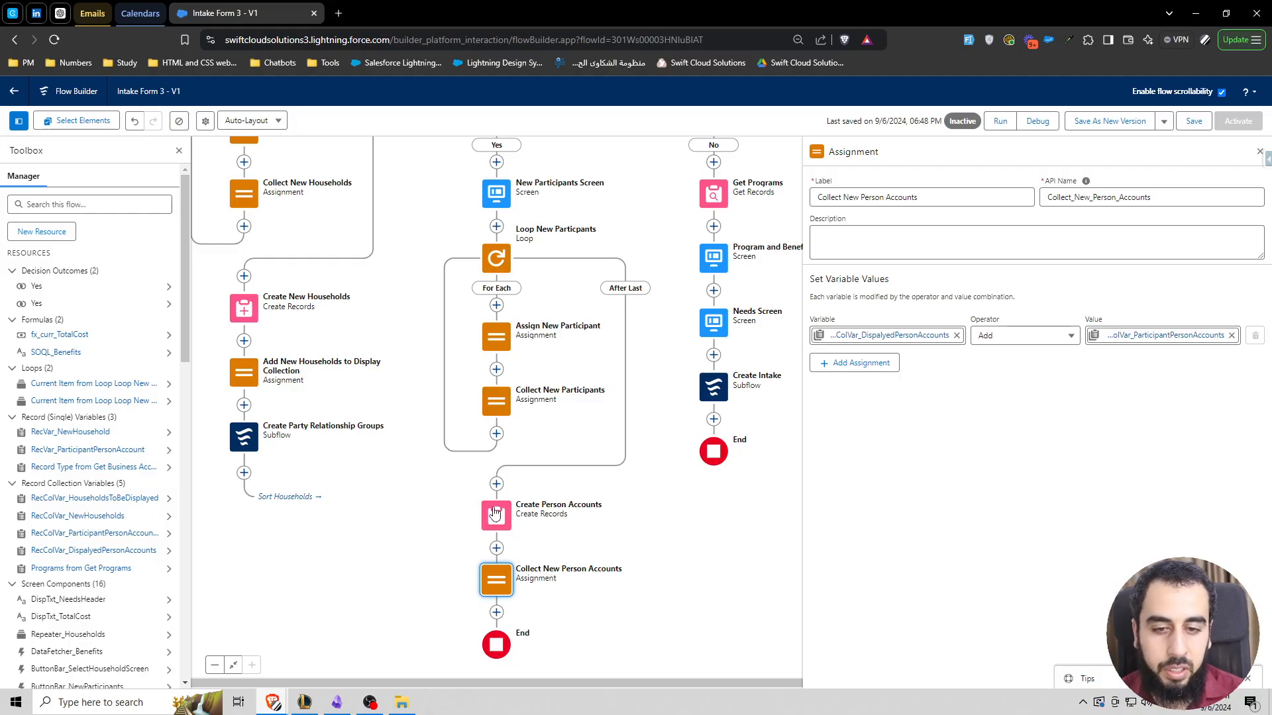
Add a Get Records element labelled Get Created Person Accounts directly after Collect New Person Accounts.
{"action": "left_click_drag", "start_coordinate": [553, 543], "coordinate": [542, 527]}
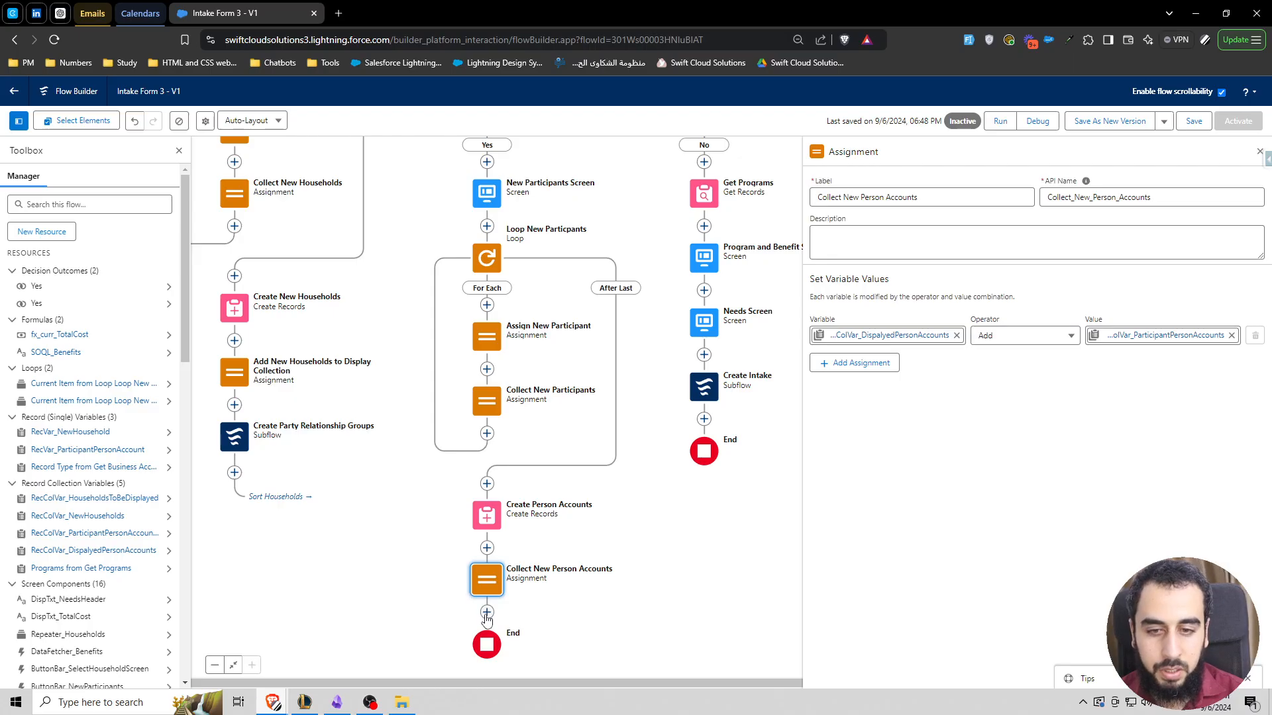
{"action": "left_click", "coordinate": [487, 614]}
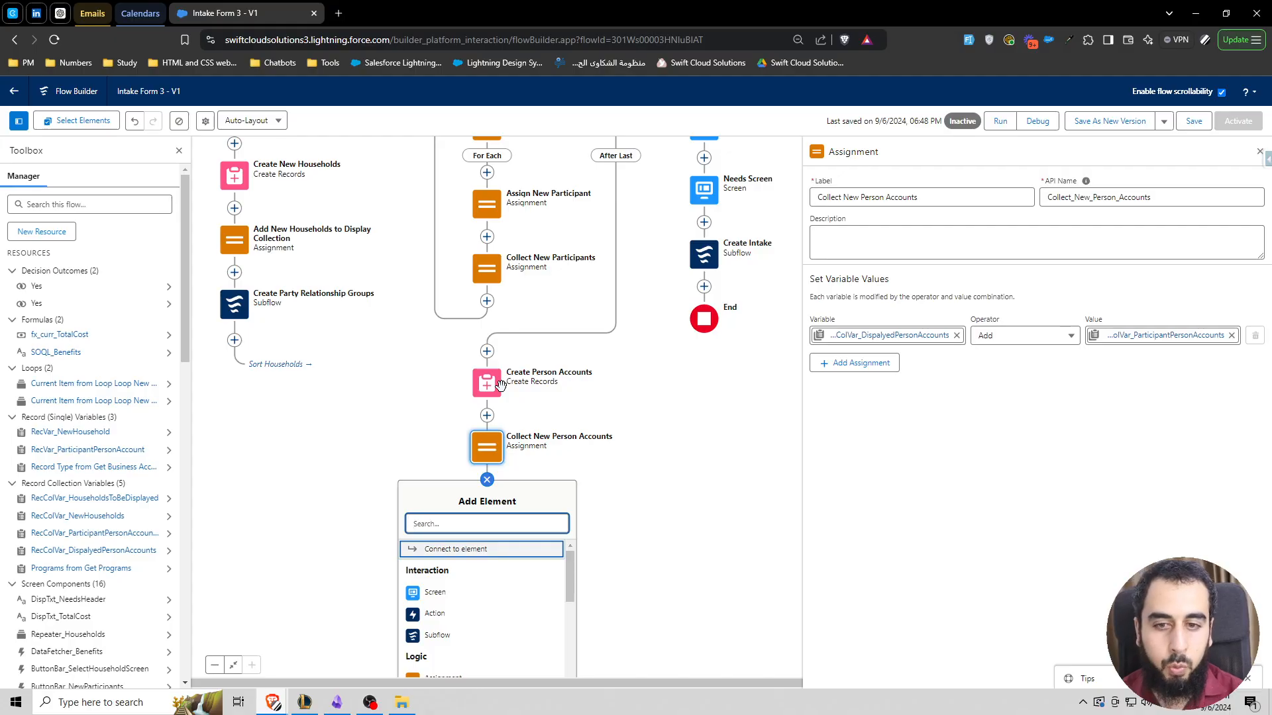
{"action": "type", "text": "get"}
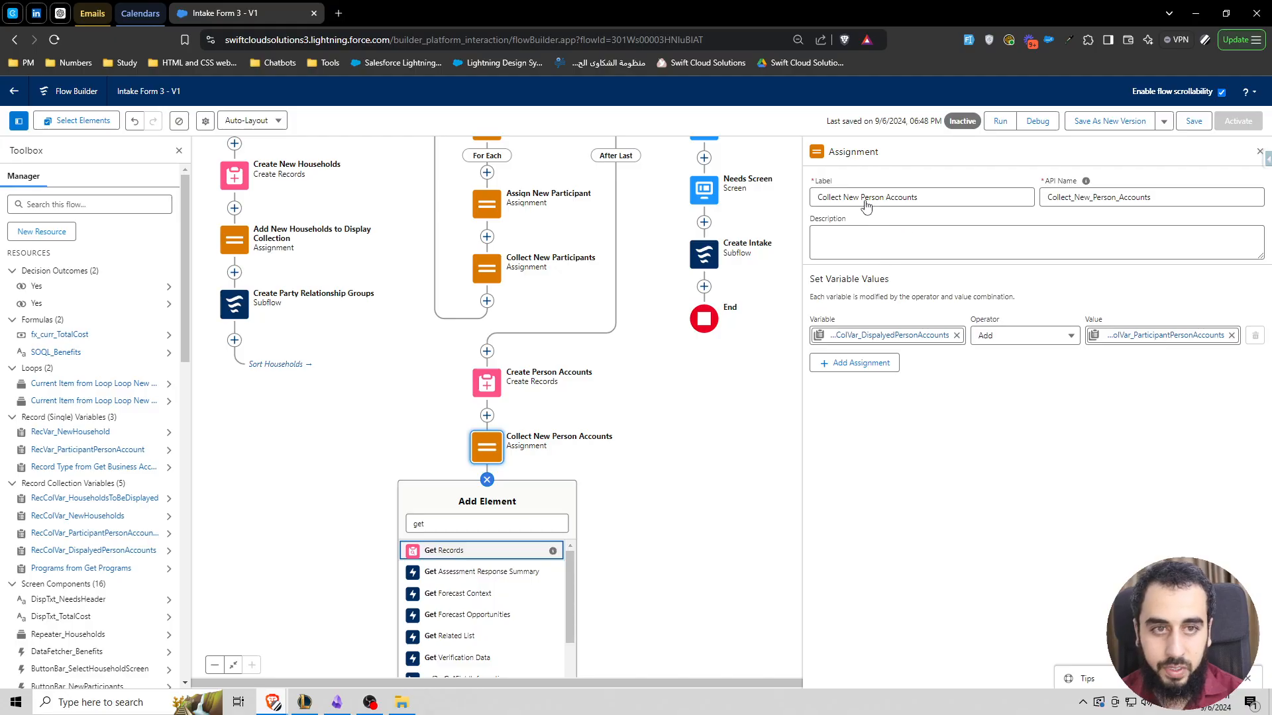
{"action": "key", "text": "Return"}
{"action": "type", "text": "Get"}
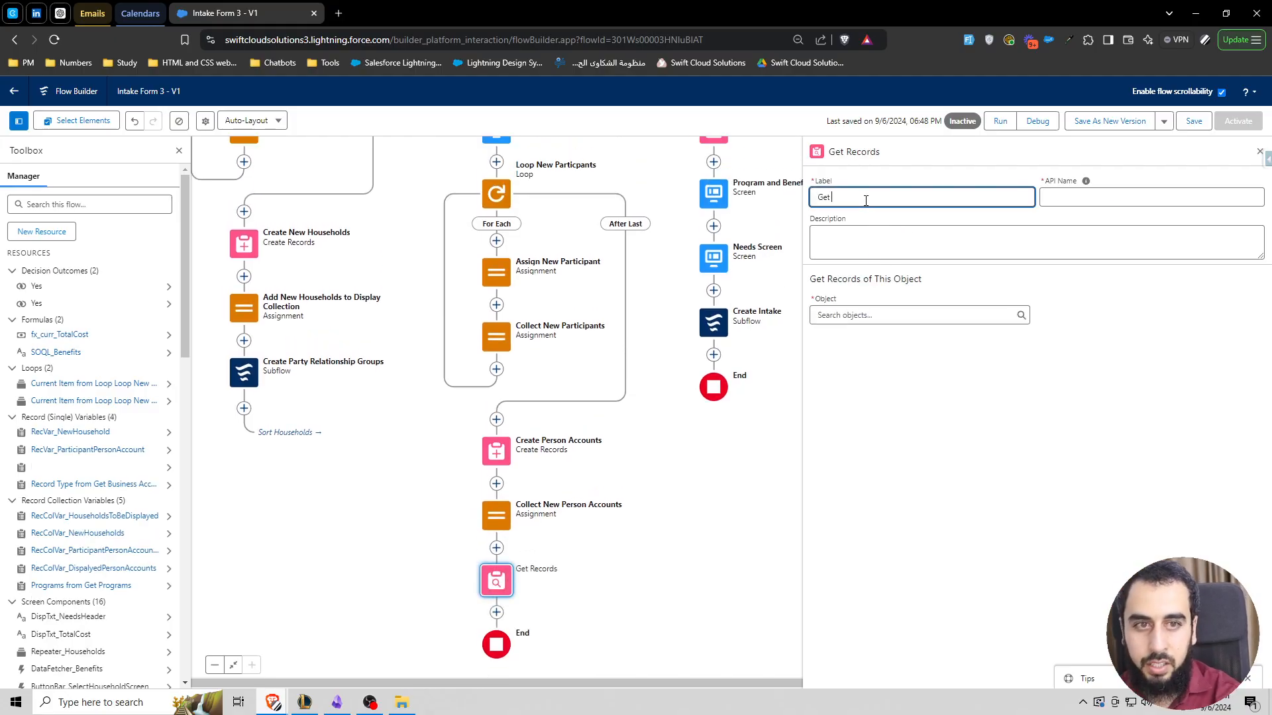
{"action": "type", "text": " Created"}
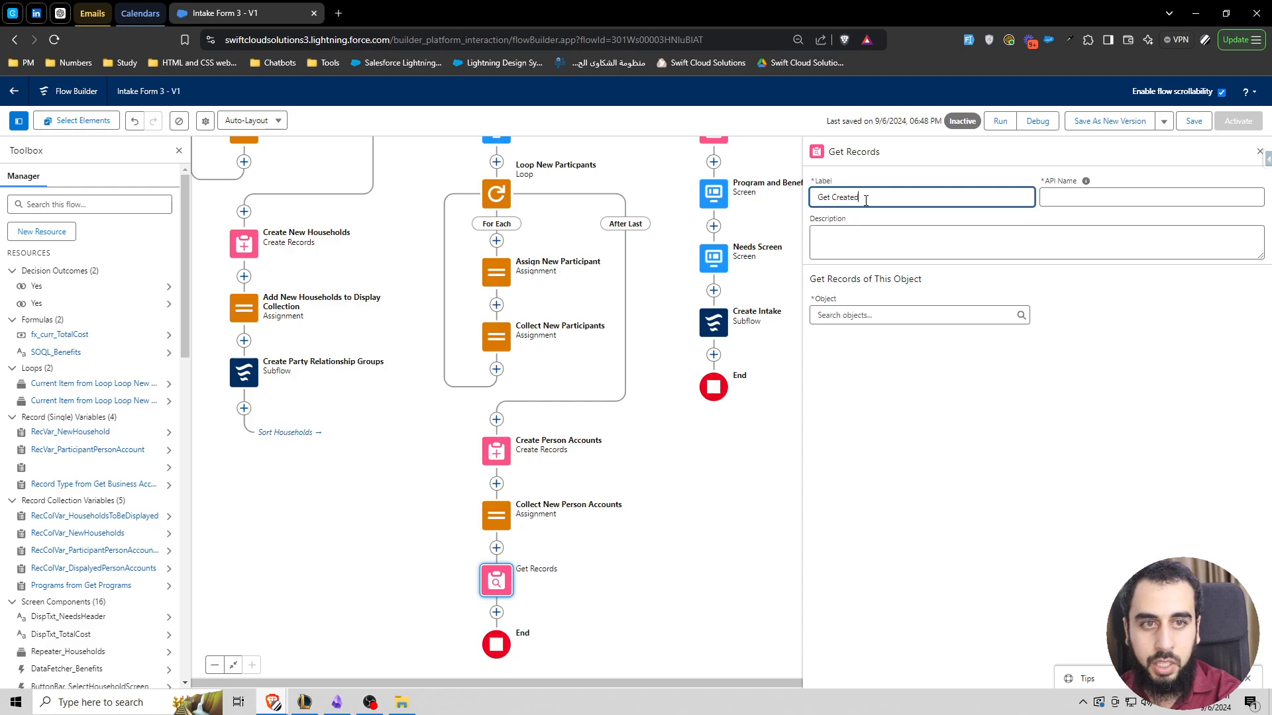
{"action": "type", "text": " Person Accounts"}
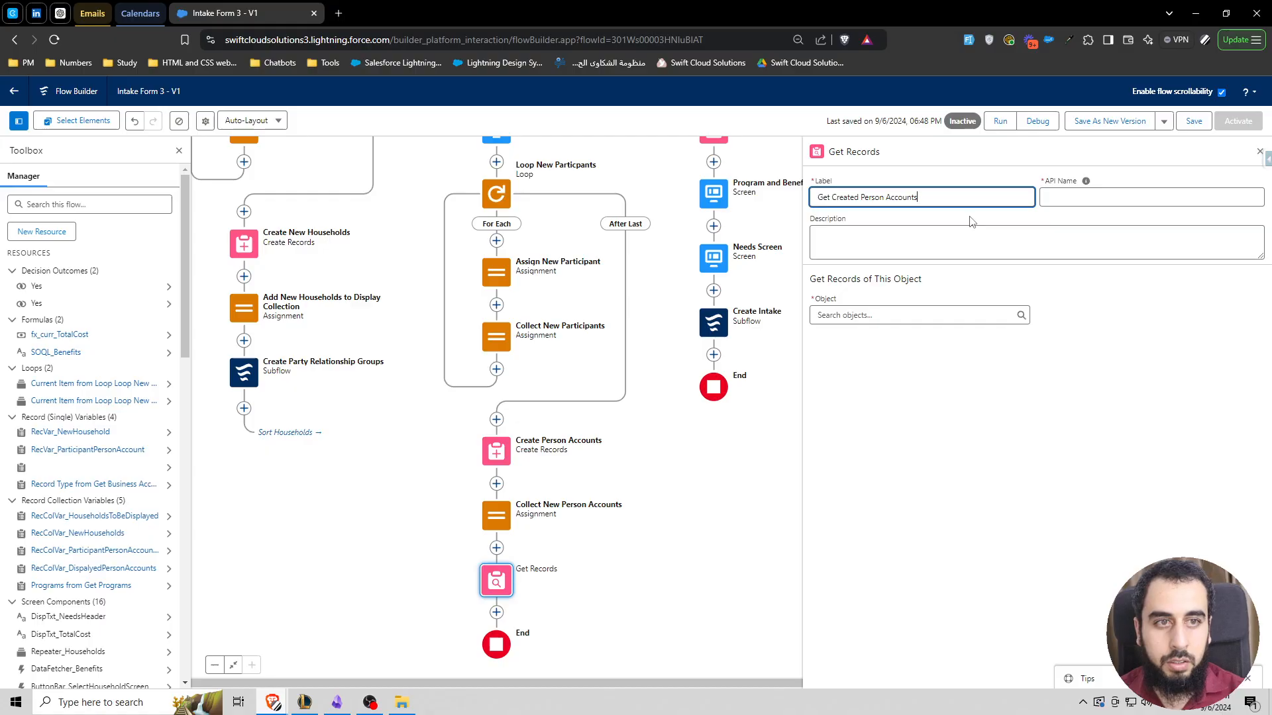
{"action": "left_click", "coordinate": [944, 219]}
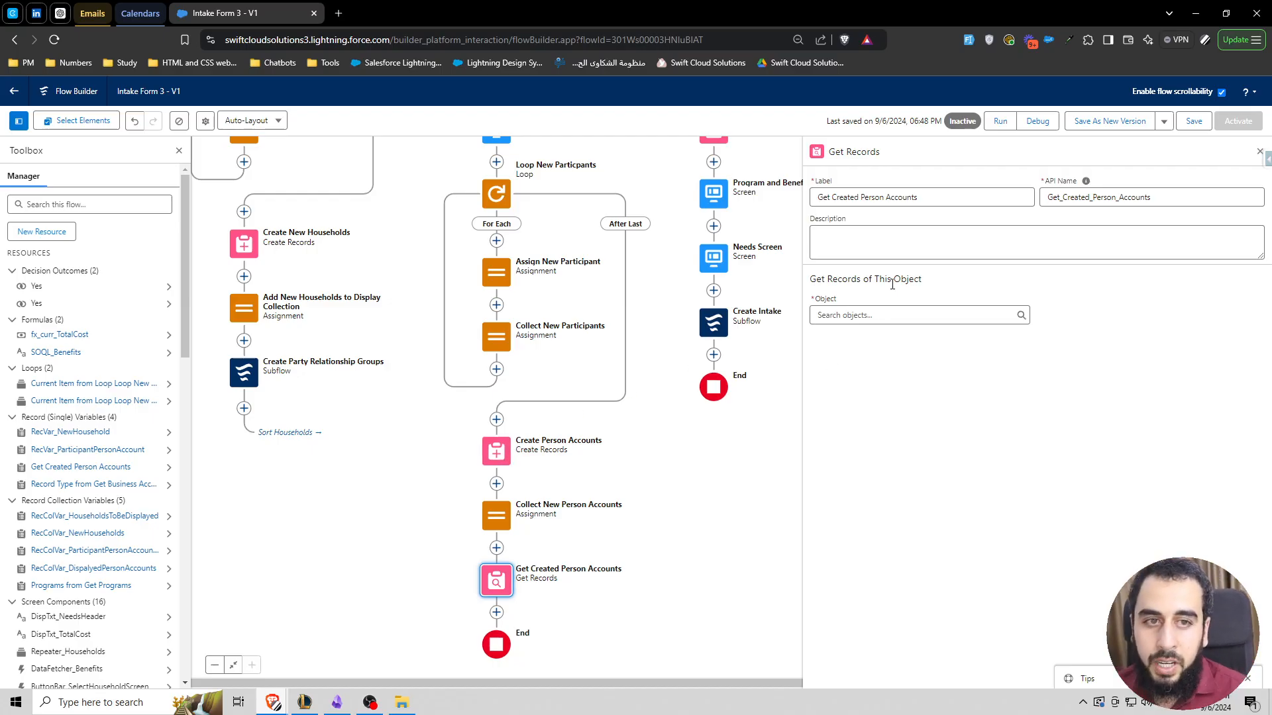
Insert a Transform element labelled Person Account IDs between Collect New Person Accounts and Get Created Person Accounts.
{"action": "left_click", "coordinate": [496, 549]}
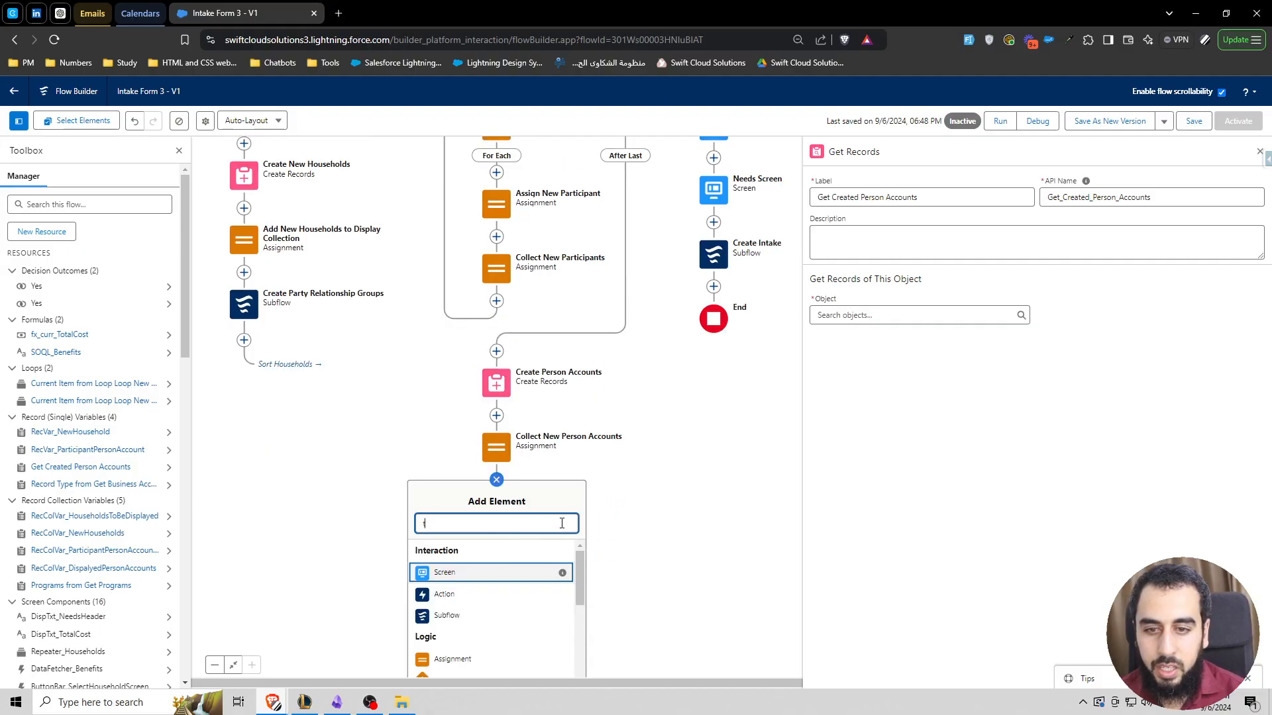
{"action": "type", "text": "tra"}
{"action": "left_click", "coordinate": [457, 557]}
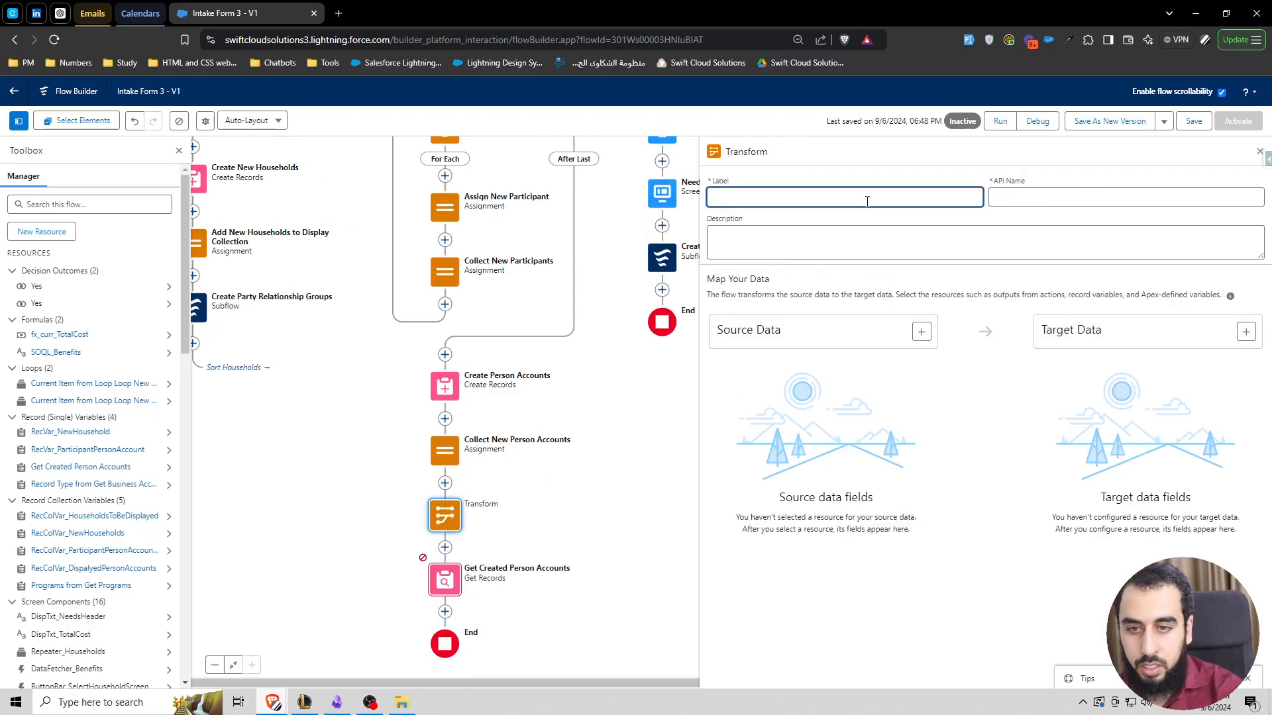
{"action": "type", "text": "Person Account ID"}
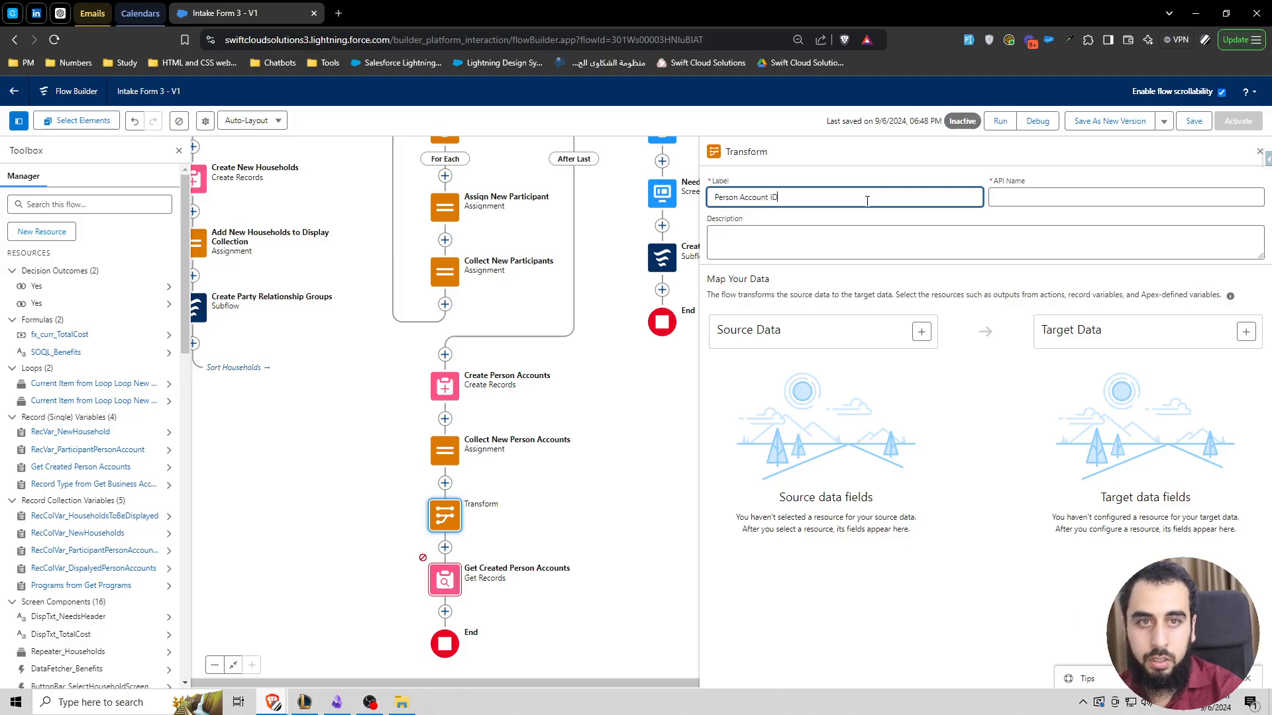
{"action": "type", "text": "s"}
Set RecColVar_ParticipantPersonAccounts as the source data of the Person Account IDs transform.
{"action": "left_click", "coordinate": [921, 331]}
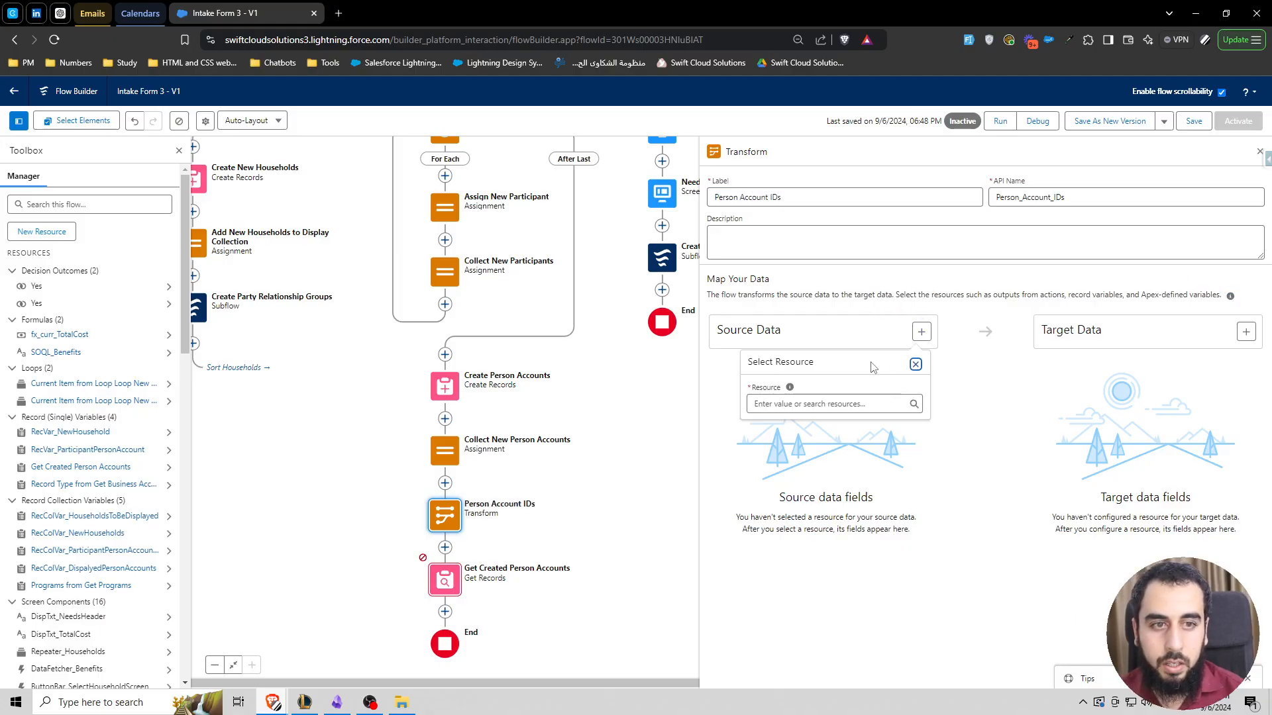
{"action": "left_click", "coordinate": [793, 409]}
{"action": "type", "text": "reco"}
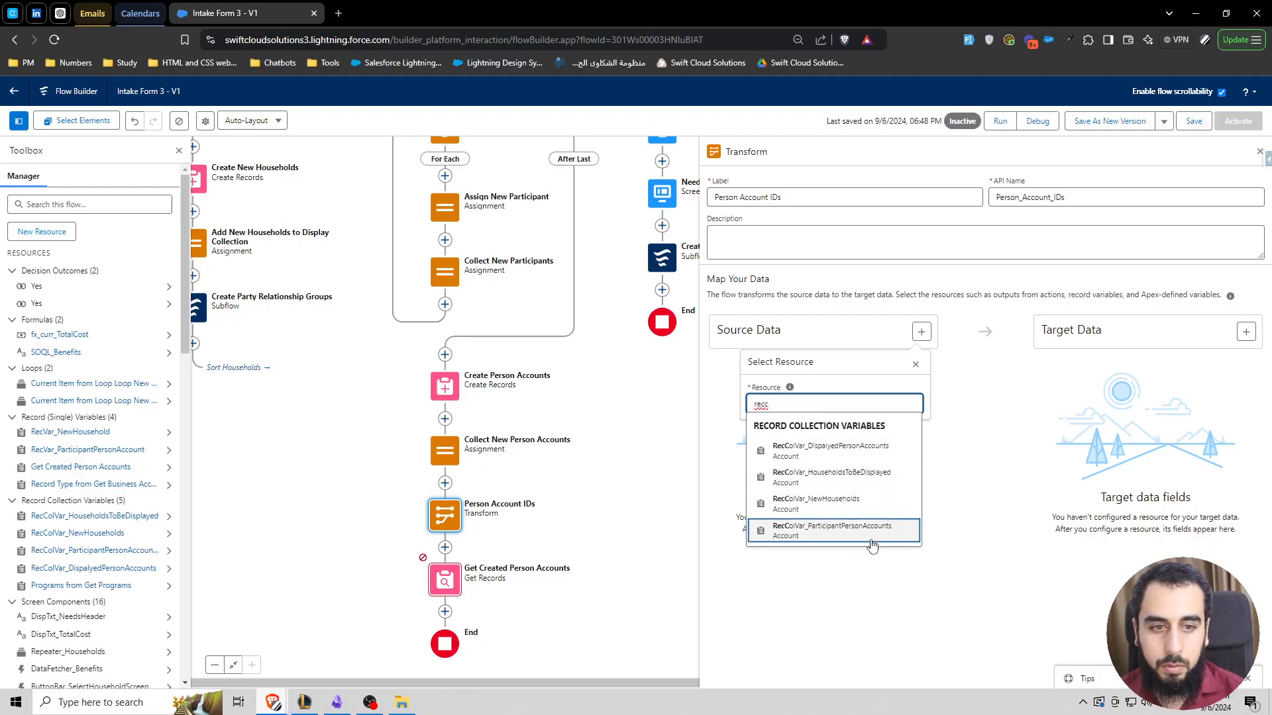
{"action": "left_click", "coordinate": [814, 533]}
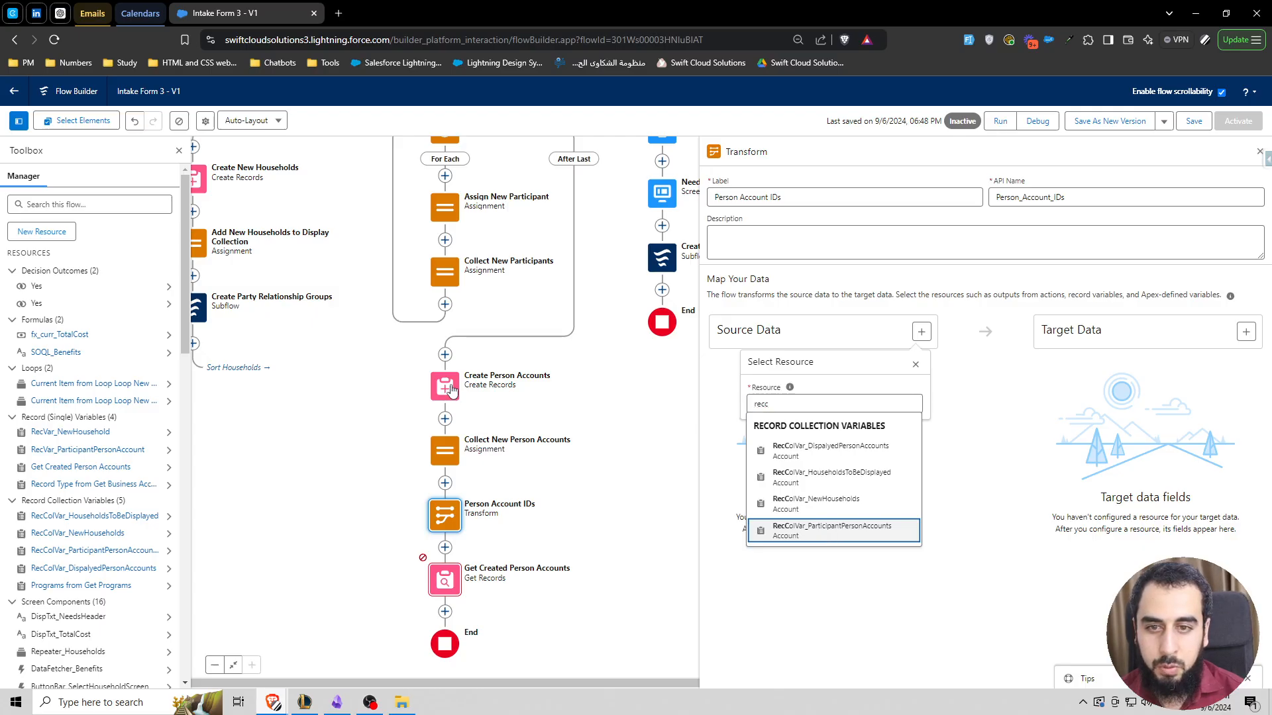
Create the transform's target data as a Text resource that allows multiple values.
{"action": "left_click", "coordinate": [1233, 333]}
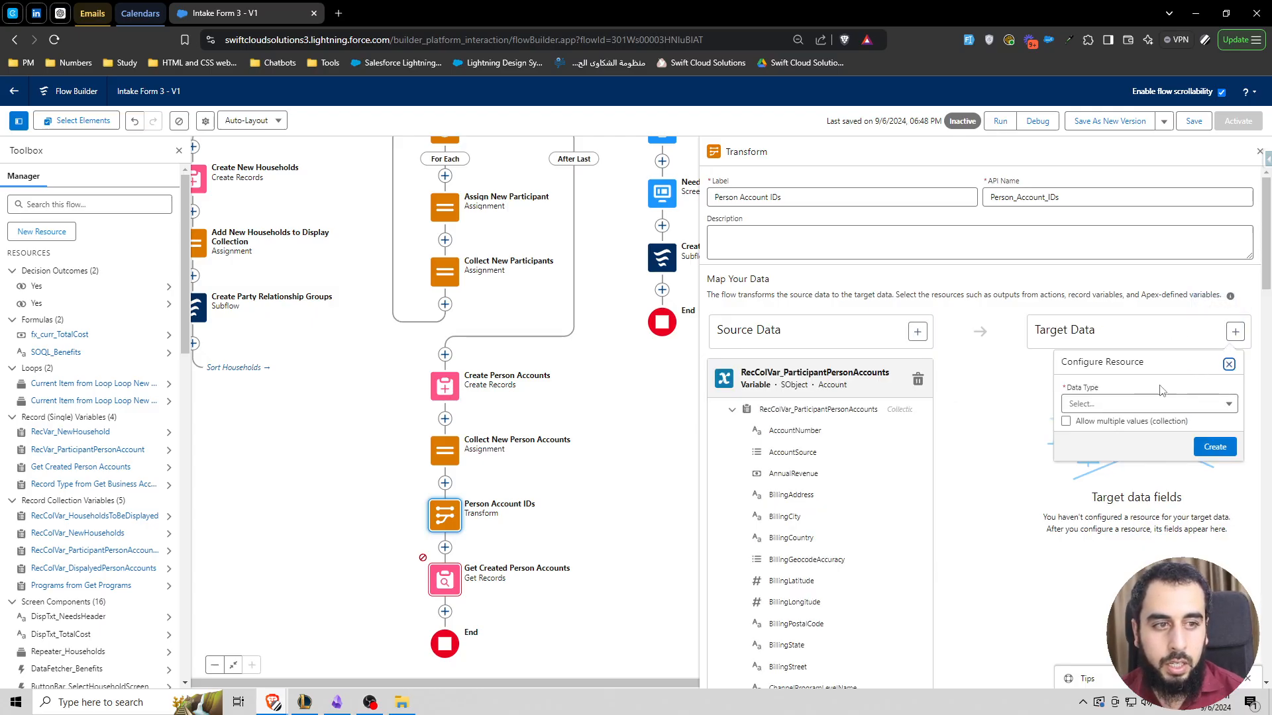
{"action": "left_click", "coordinate": [1120, 406]}
{"action": "left_click", "coordinate": [1114, 379]}
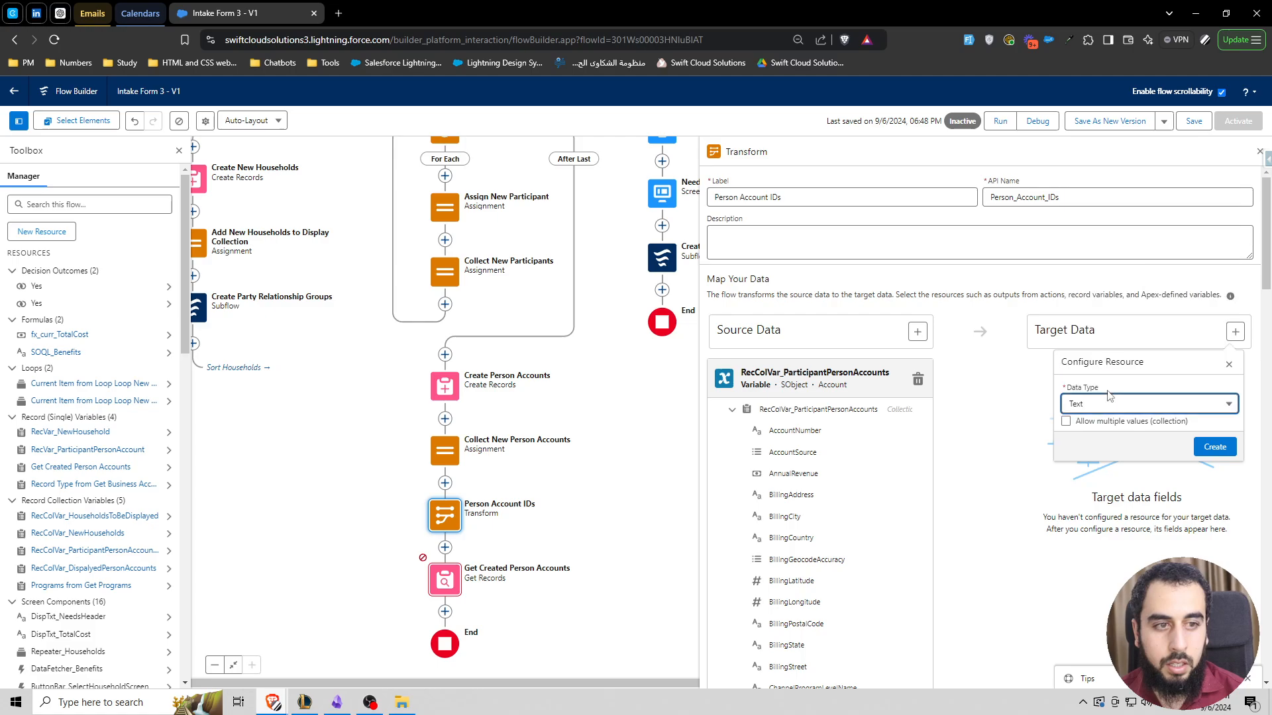
{"action": "left_click", "coordinate": [1067, 422]}
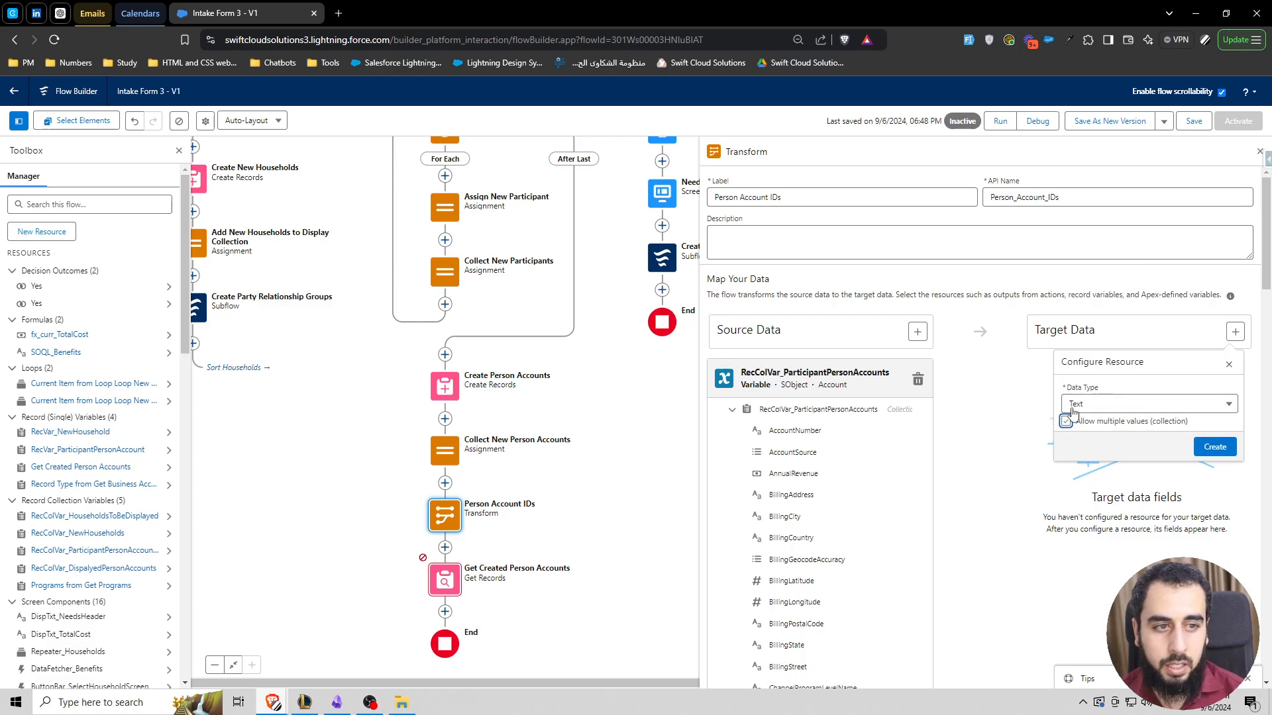
{"action": "left_click", "coordinate": [1207, 448]}
Map the Id field of RecColVar_ParticipantPersonAccounts to the Person_Account_IDs target collection in the transform.
{"action": "scroll", "coordinate": [874, 494], "scroll_direction": "down", "scroll_amount": 2}
{"action": "scroll", "coordinate": [875, 494], "scroll_direction": "up", "scroll_amount": 1}
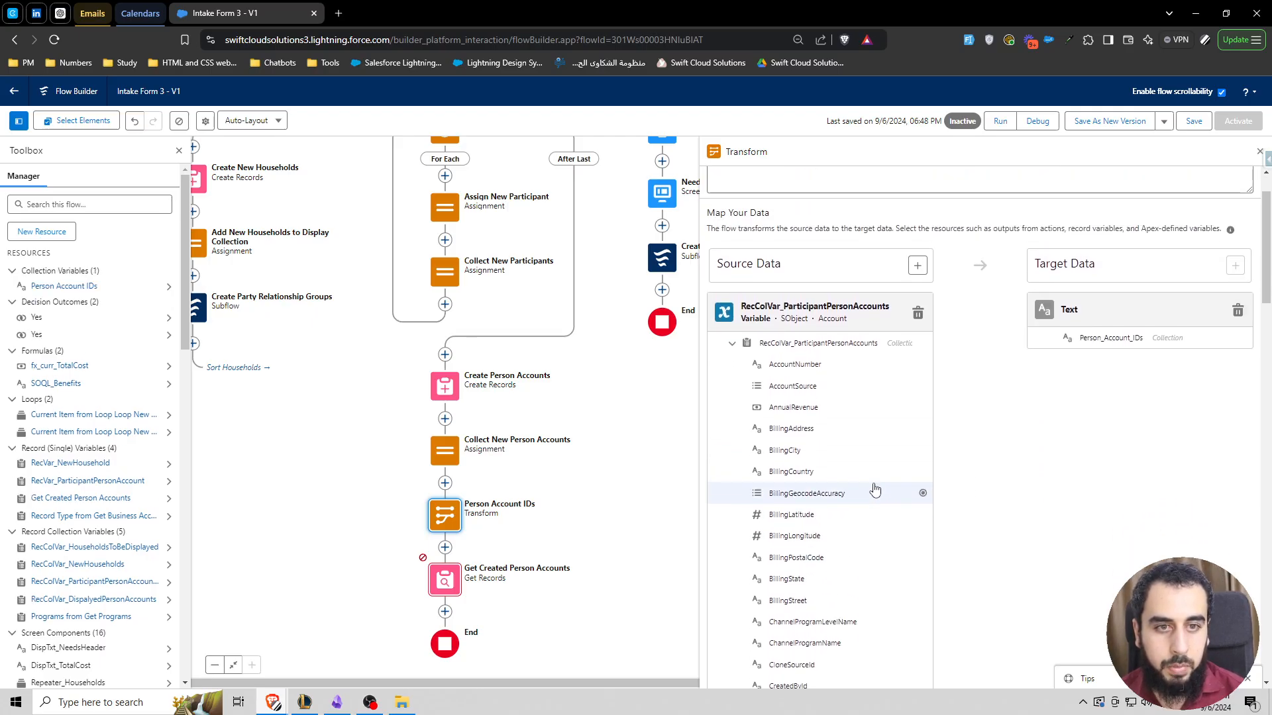
{"action": "key", "text": "ctrl+f"}
{"action": "type", "text": "account id"}
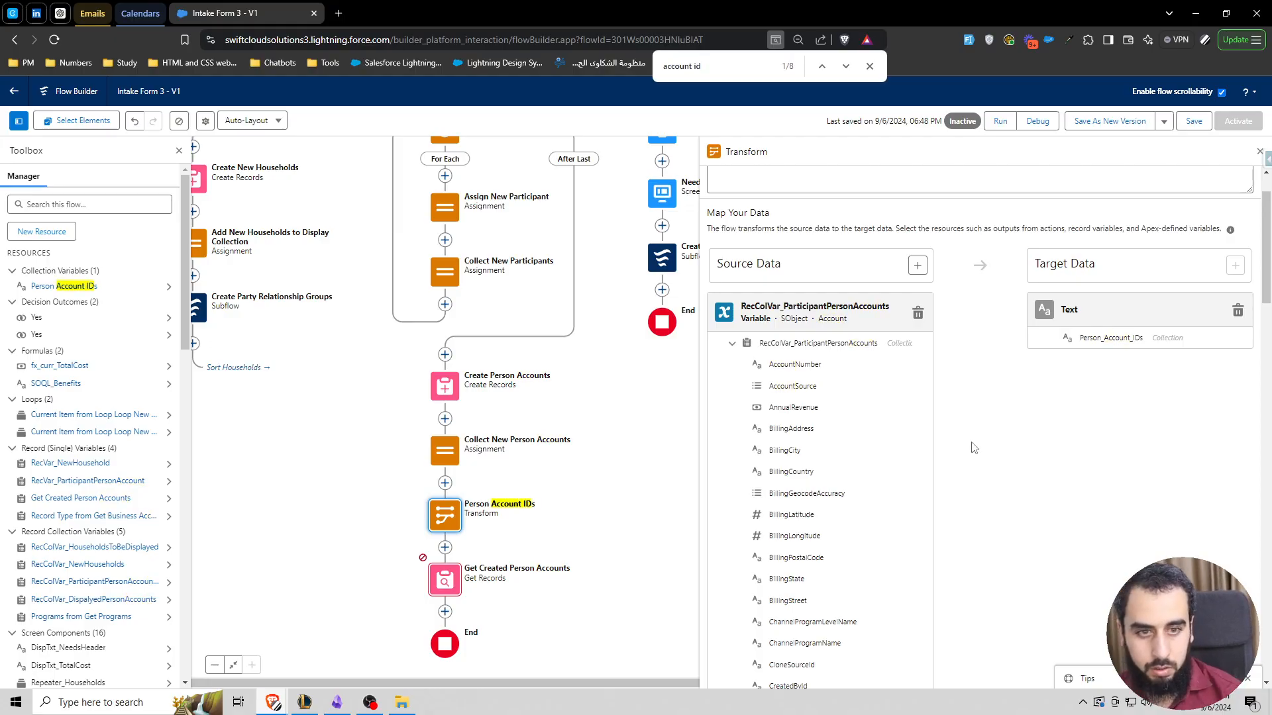
{"action": "scroll", "coordinate": [973, 449], "scroll_direction": "down", "scroll_amount": 15}
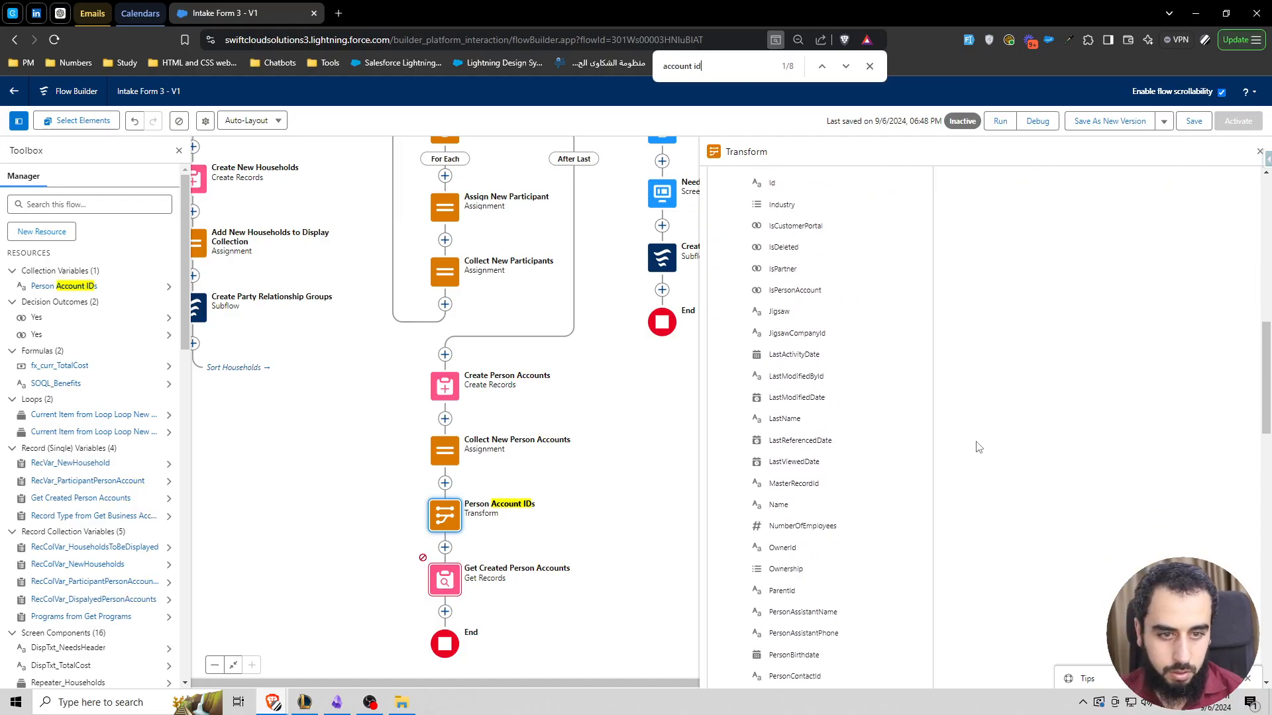
{"action": "scroll", "coordinate": [978, 448], "scroll_direction": "up", "scroll_amount": 10}
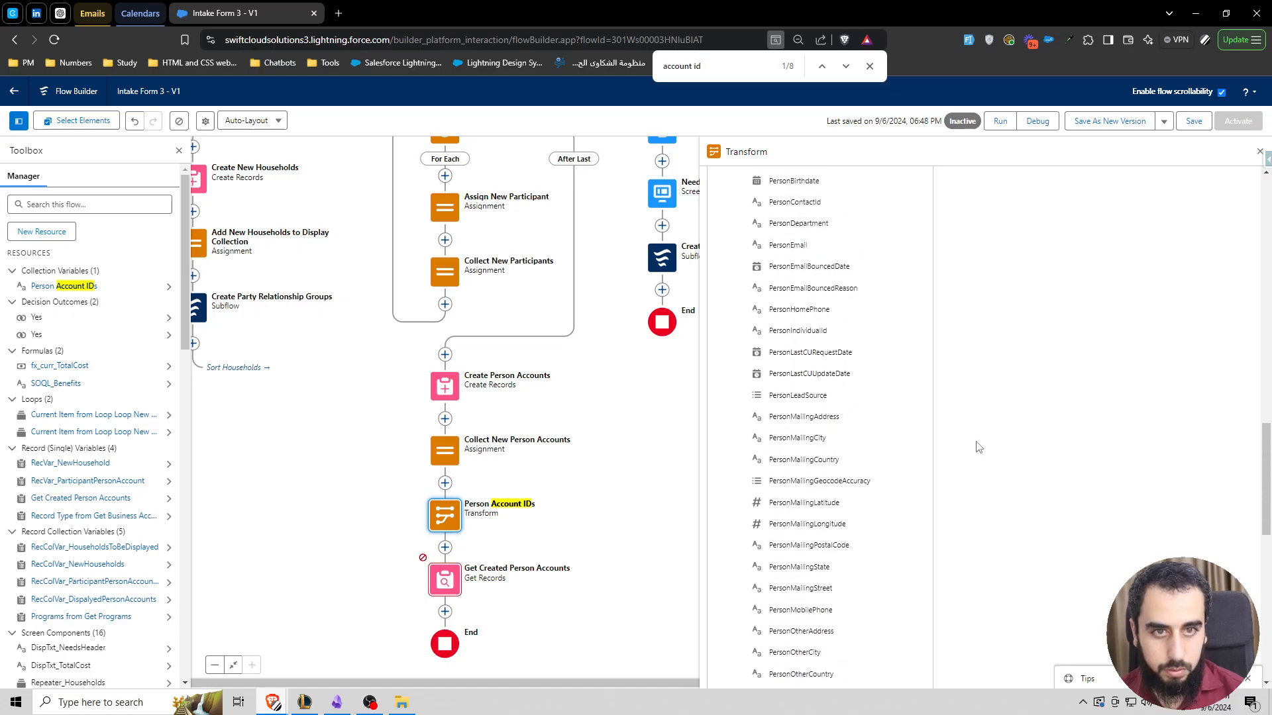
{"action": "key", "text": "BackSpace"}
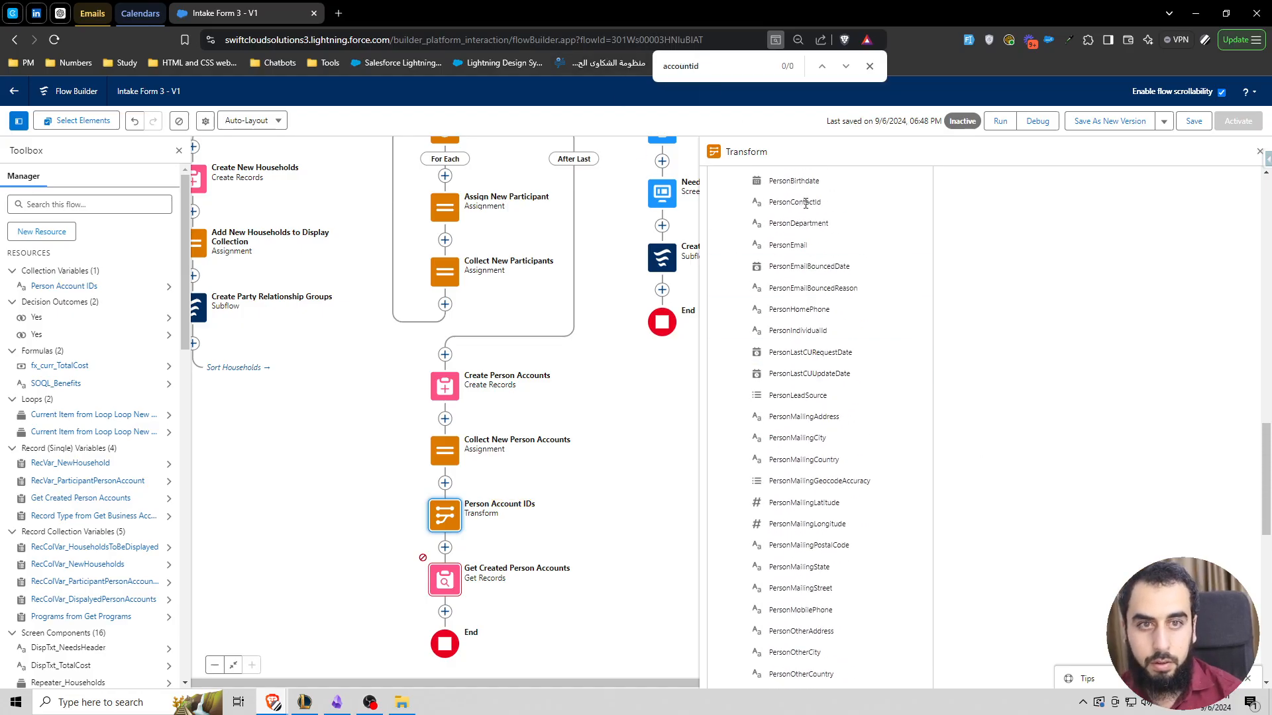
{"action": "scroll", "coordinate": [848, 482], "scroll_direction": "up", "scroll_amount": 15}
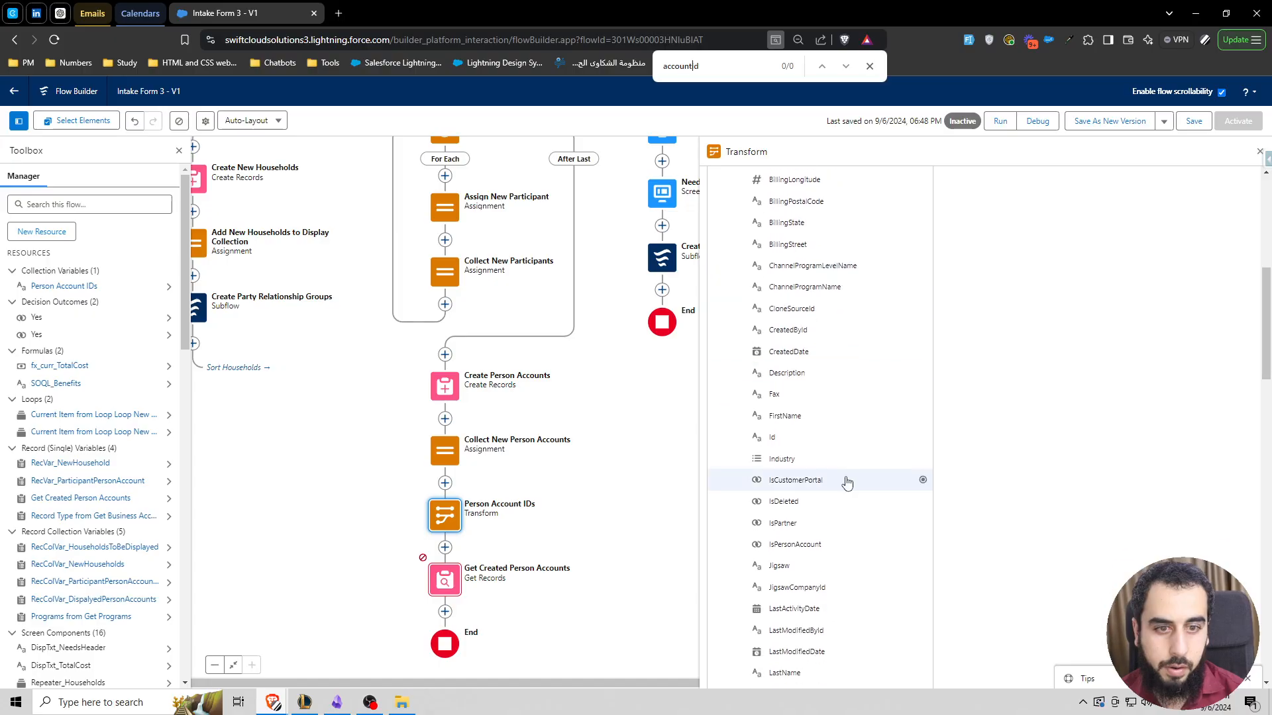
{"action": "scroll", "coordinate": [993, 424], "scroll_direction": "up", "scroll_amount": 5}
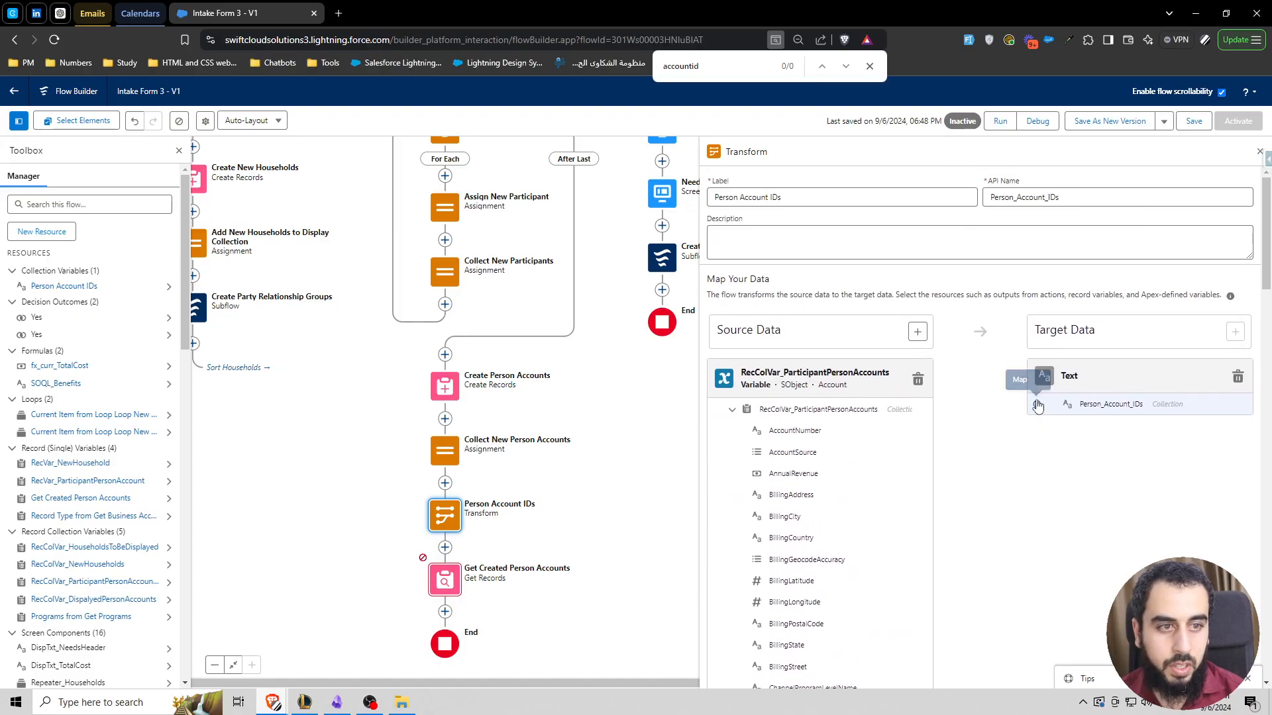
{"action": "left_click", "coordinate": [1037, 405]}
{"action": "left_click", "coordinate": [869, 66]}
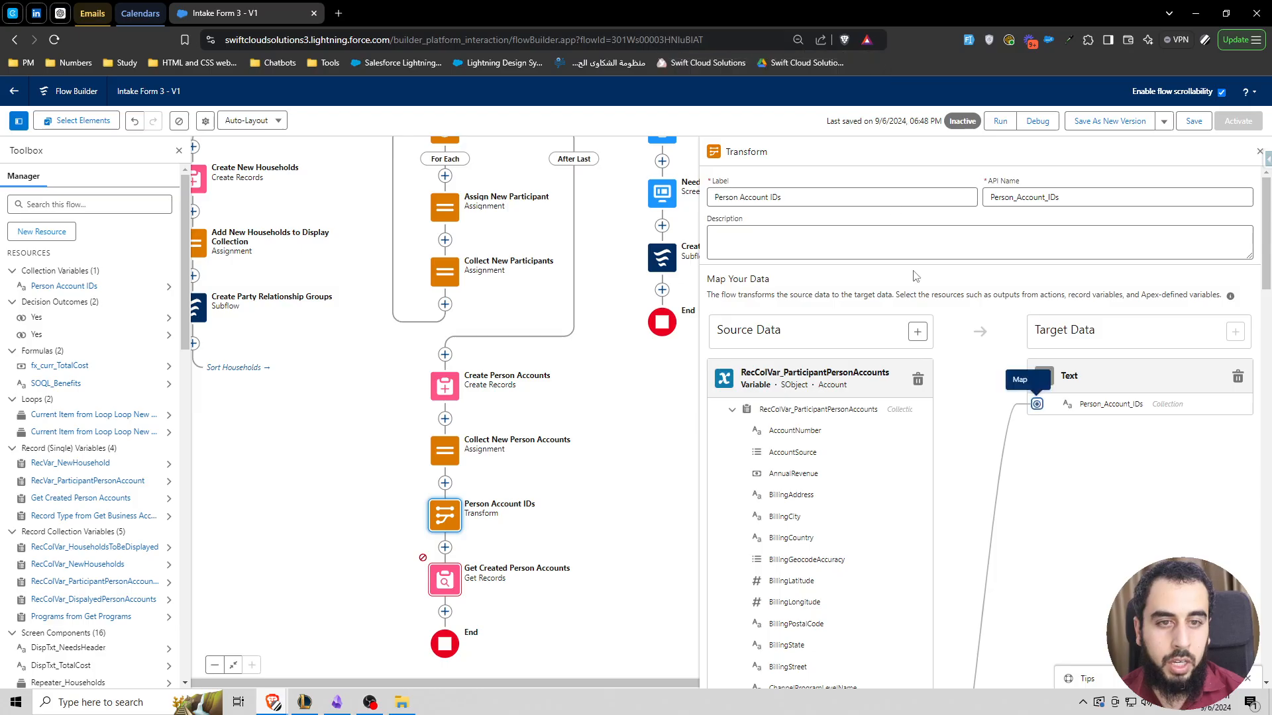
{"action": "scroll", "coordinate": [845, 543], "scroll_direction": "down", "scroll_amount": 1}
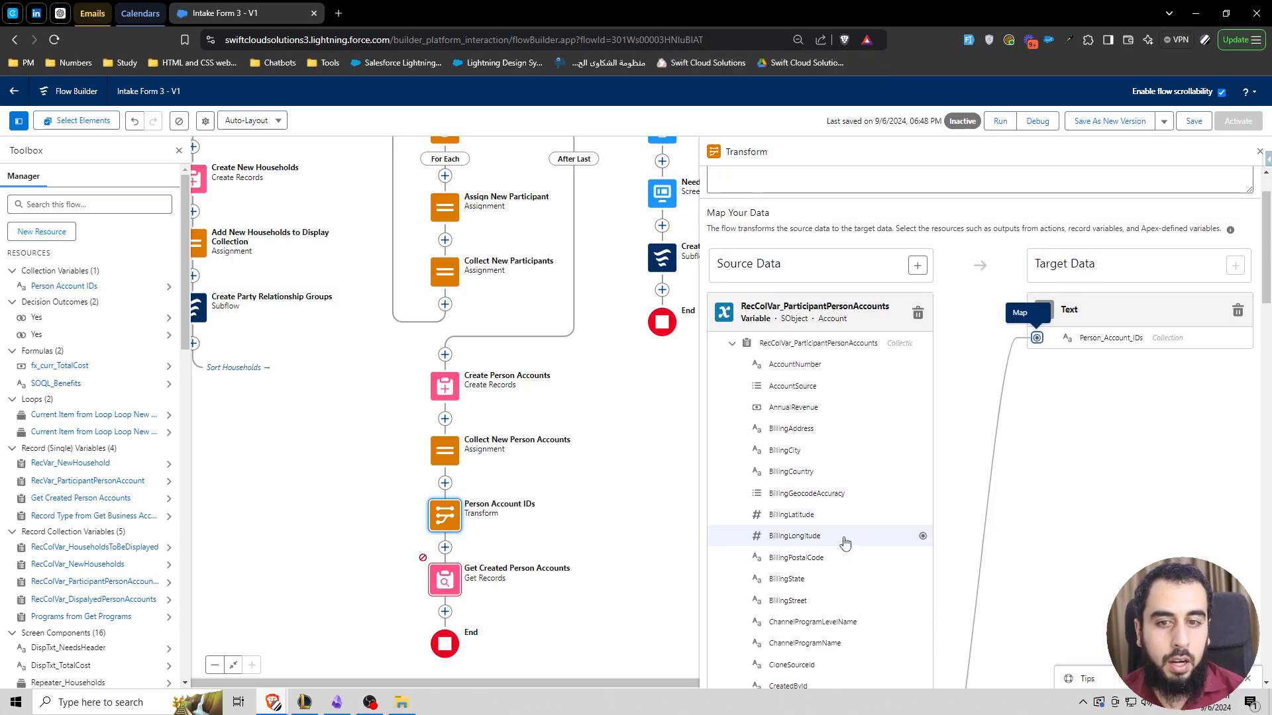
{"action": "scroll", "coordinate": [845, 544], "scroll_direction": "down", "scroll_amount": 3}
{"action": "scroll", "coordinate": [845, 544], "scroll_direction": "up", "scroll_amount": 3}
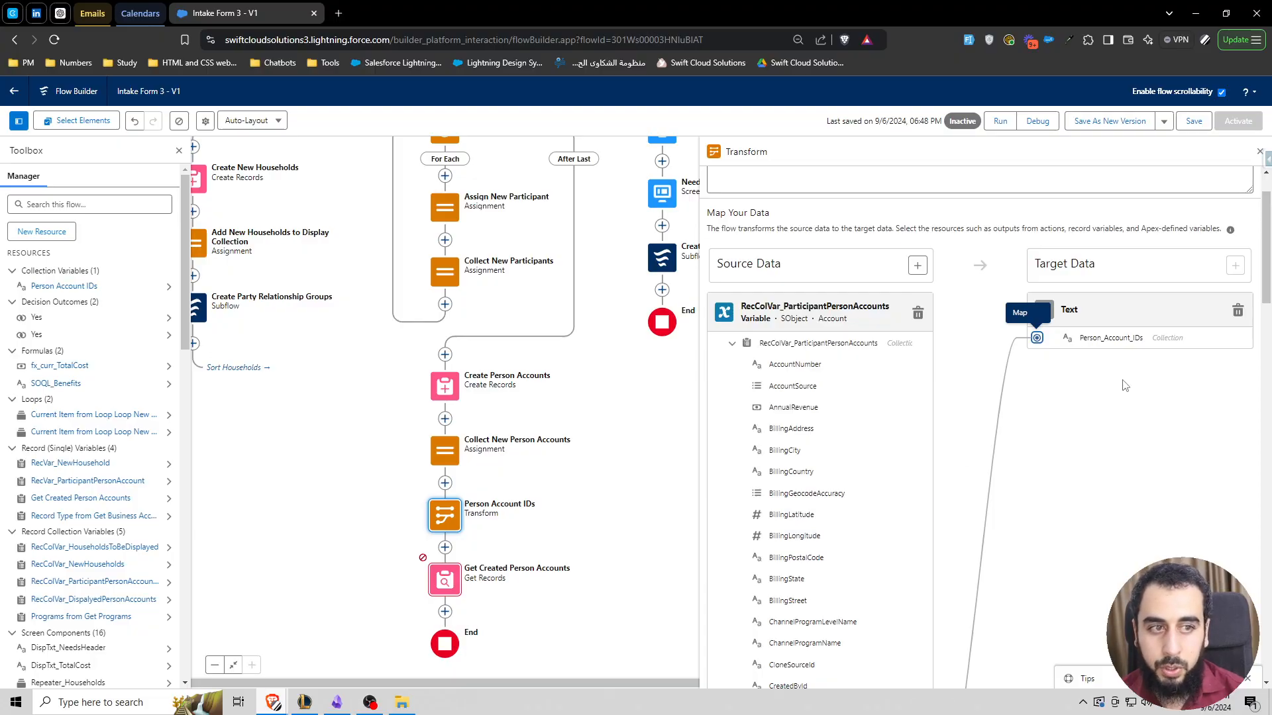
{"action": "scroll", "coordinate": [1126, 391], "scroll_direction": "up", "scroll_amount": 1}
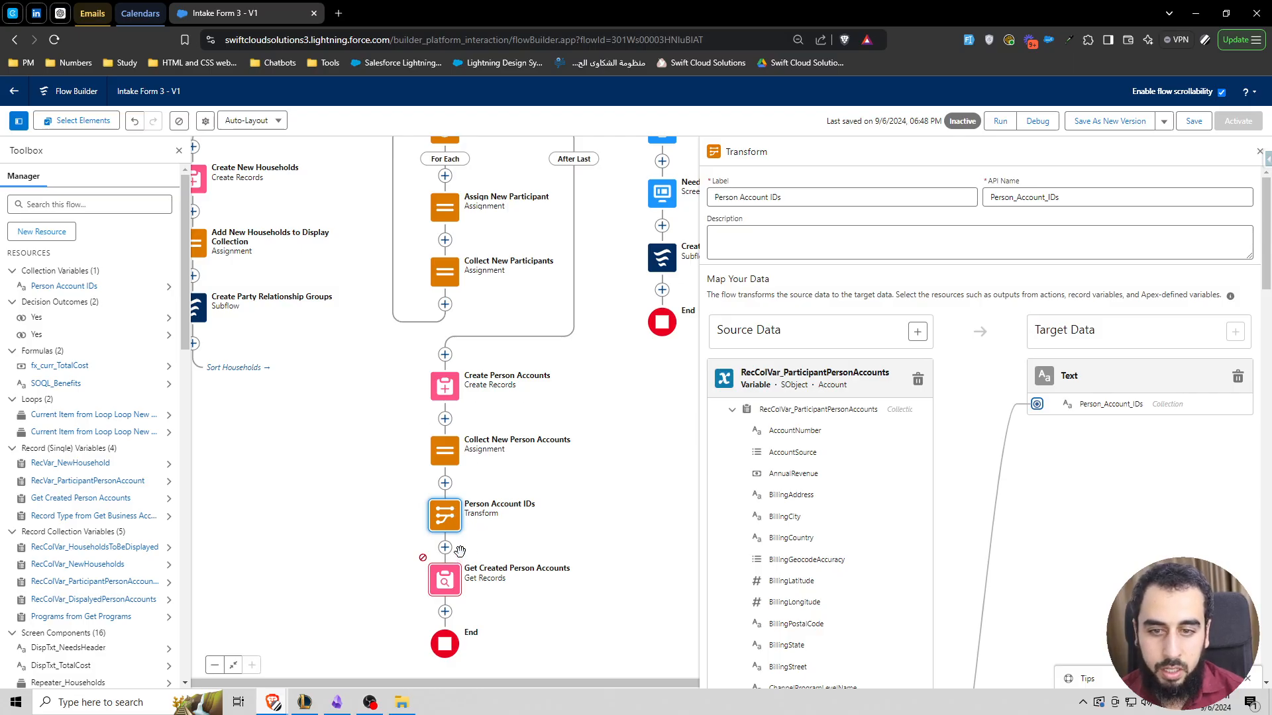
Set Account as the object of the Get Created Person Accounts element.
{"action": "left_click", "coordinate": [448, 582]}
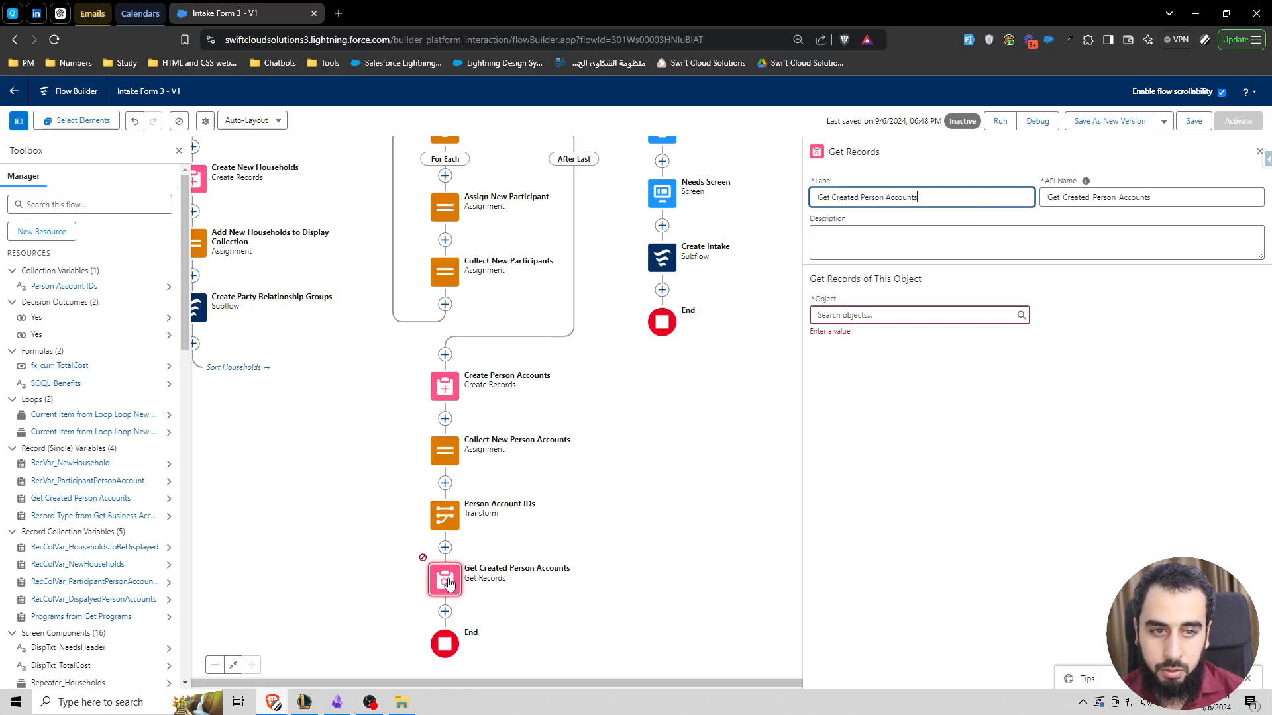
{"action": "left_click", "coordinate": [865, 314]}
{"action": "type", "text": "a"}
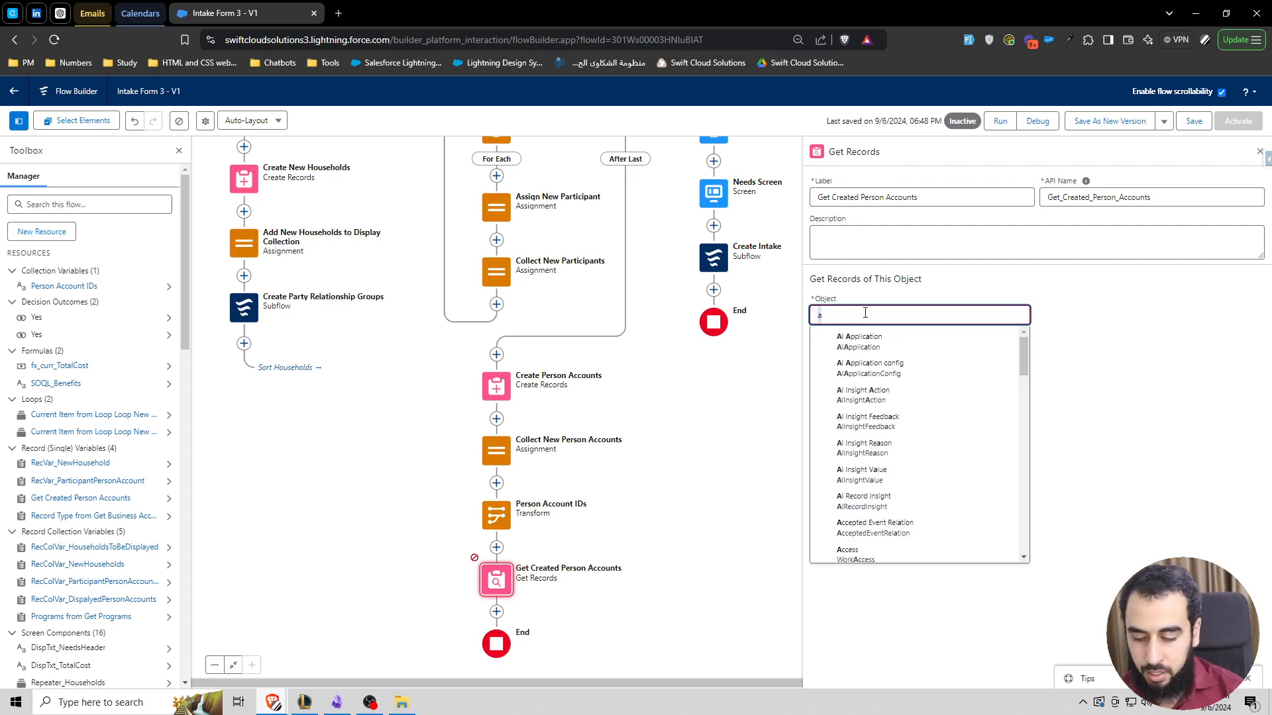
{"action": "type", "text": "ccount"}
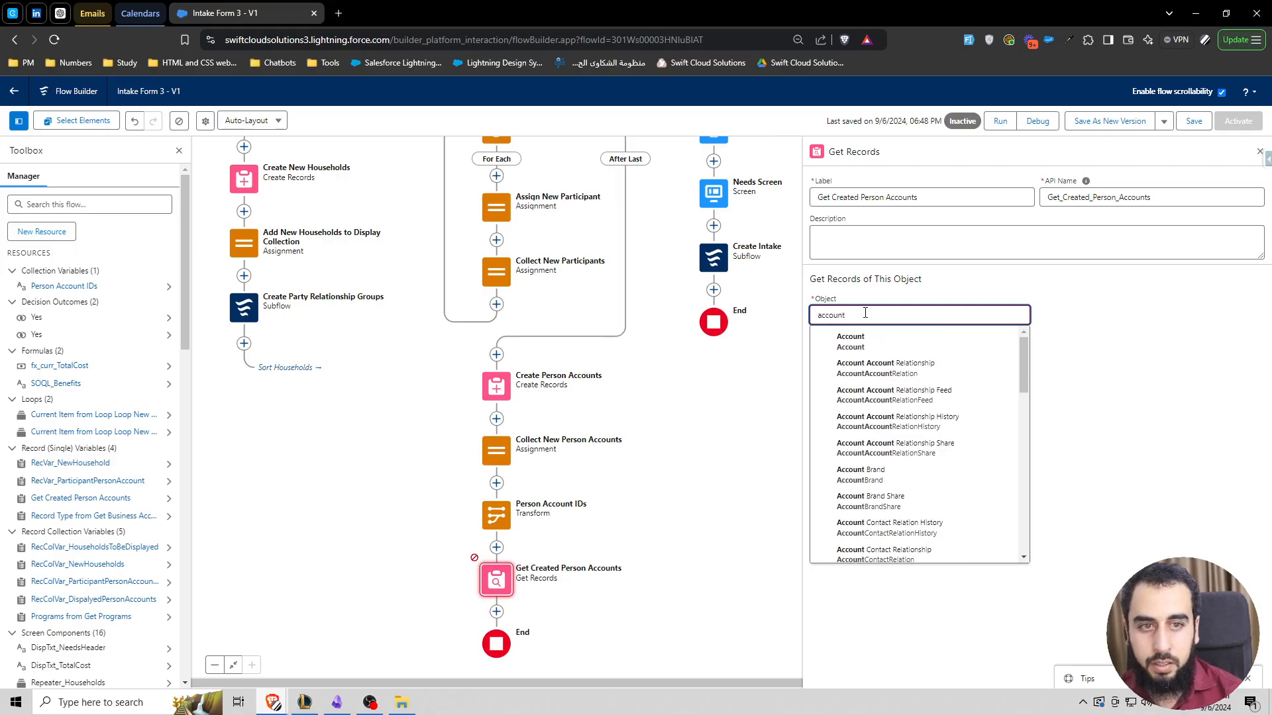
{"action": "left_click", "coordinate": [883, 338]}
Filter the retrieved accounts with the condition Id In Person_Account_IDs.
{"action": "left_click", "coordinate": [904, 431]}
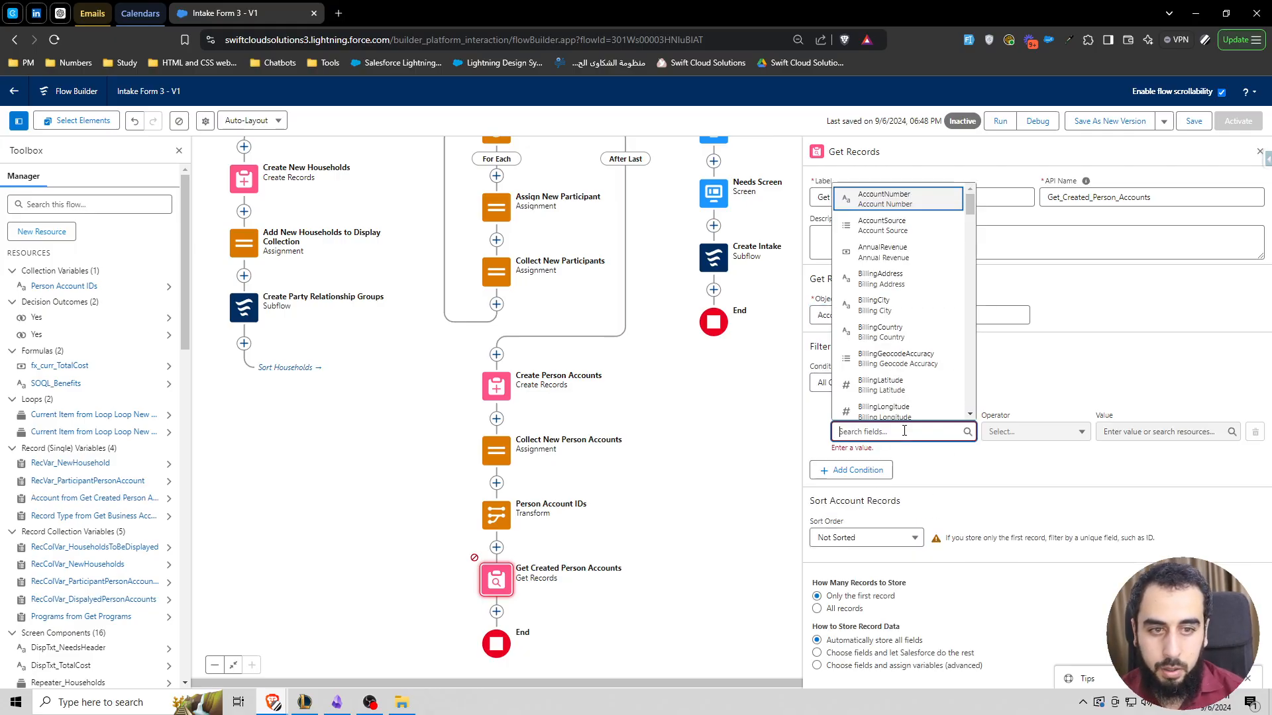
{"action": "type", "text": "id"}
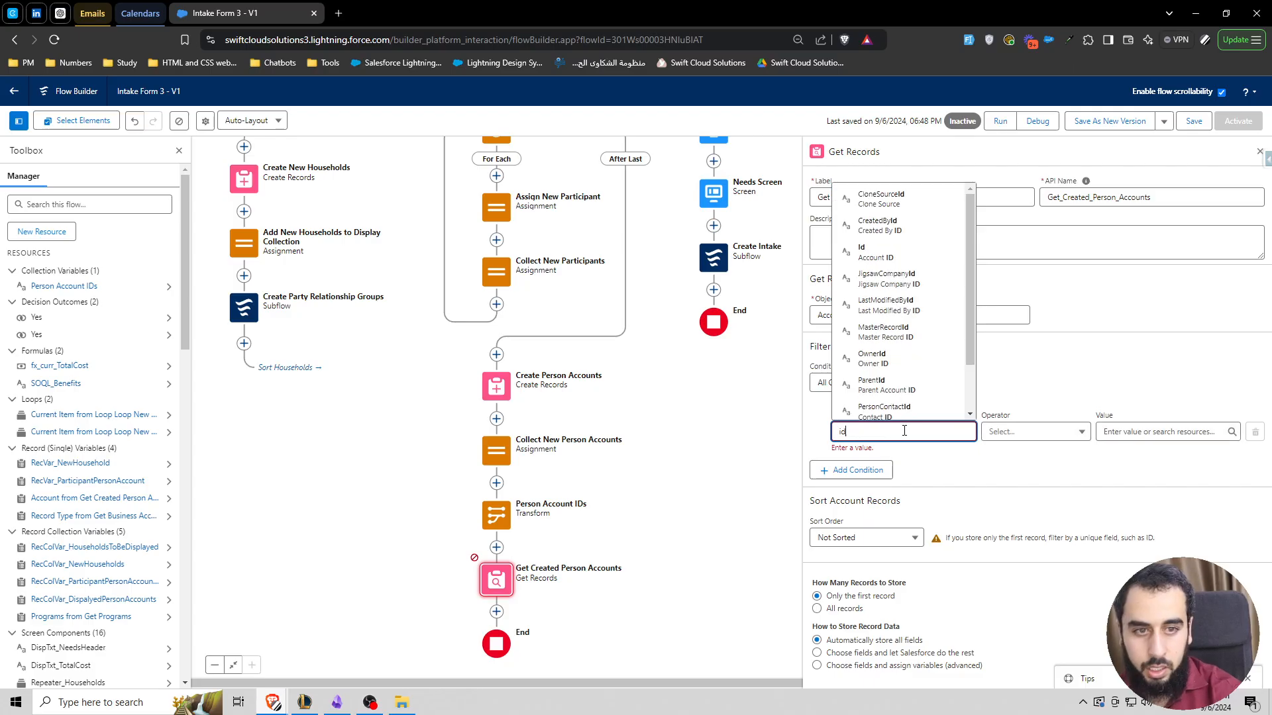
{"action": "left_click", "coordinate": [873, 253]}
{"action": "left_click", "coordinate": [1045, 434]}
{"action": "left_click", "coordinate": [1005, 391]}
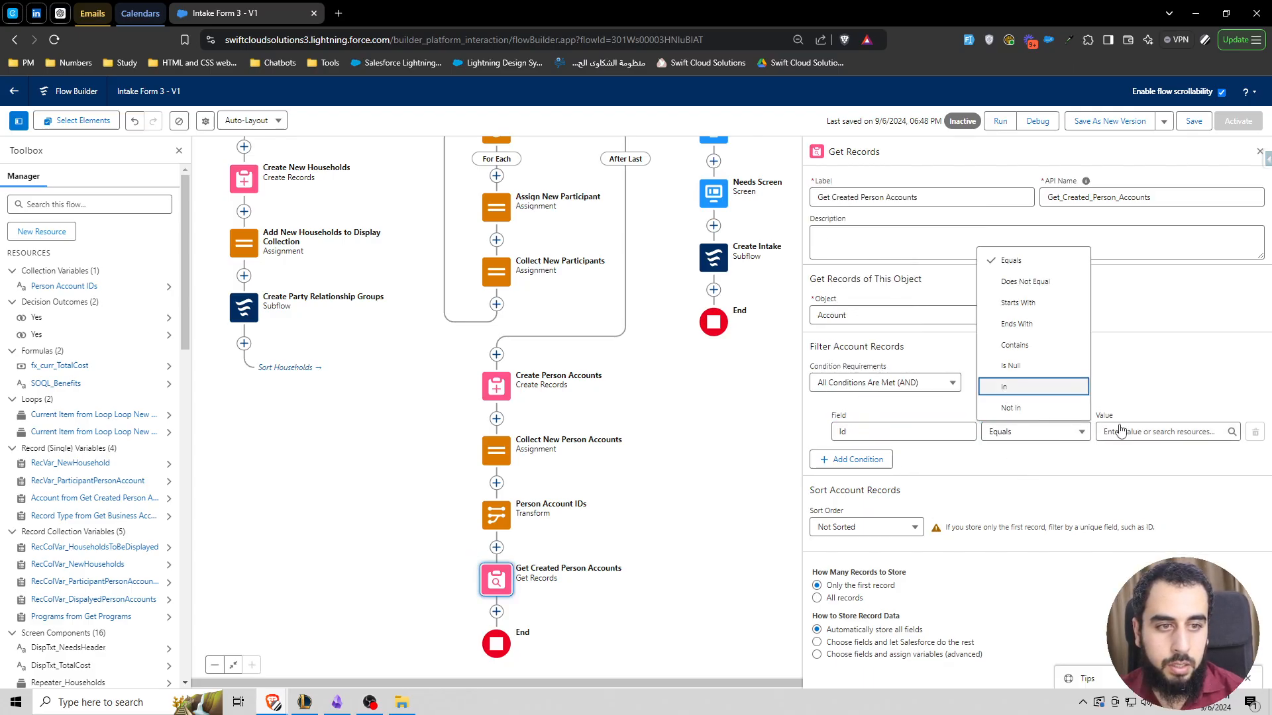
{"action": "left_click", "coordinate": [1124, 431]}
{"action": "type", "text": "Person"}
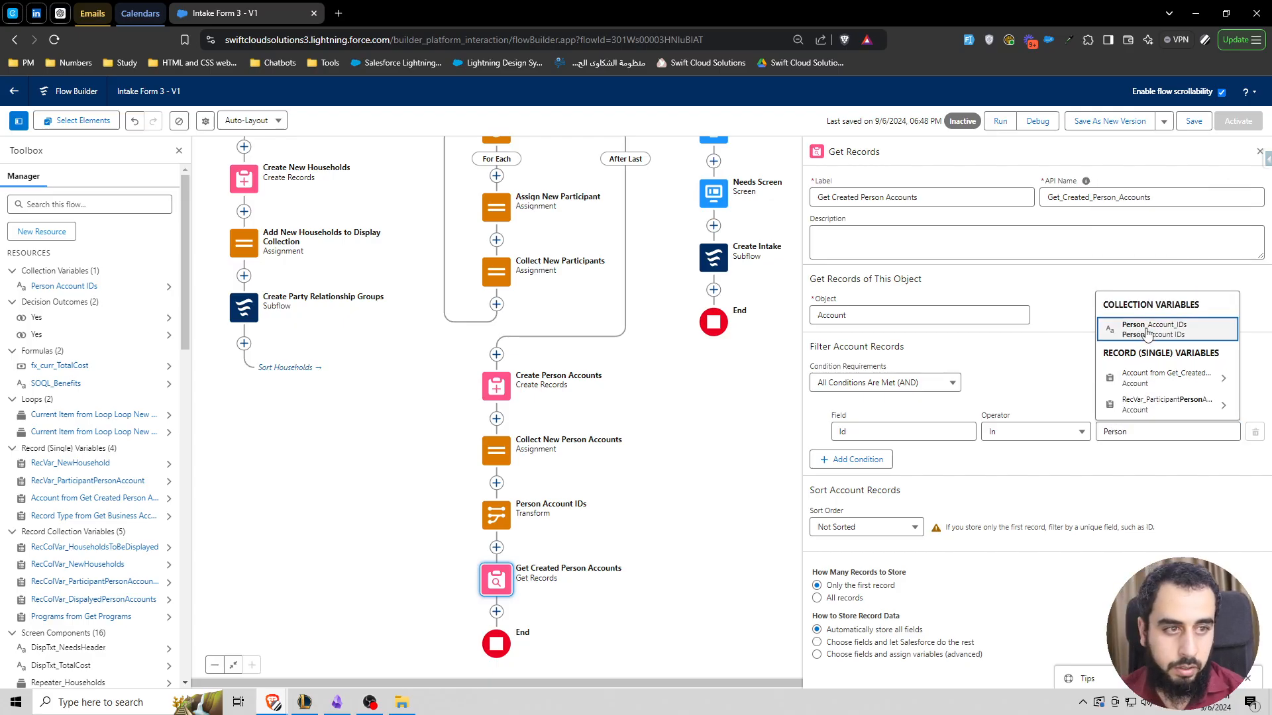
{"action": "left_click", "coordinate": [1153, 329]}
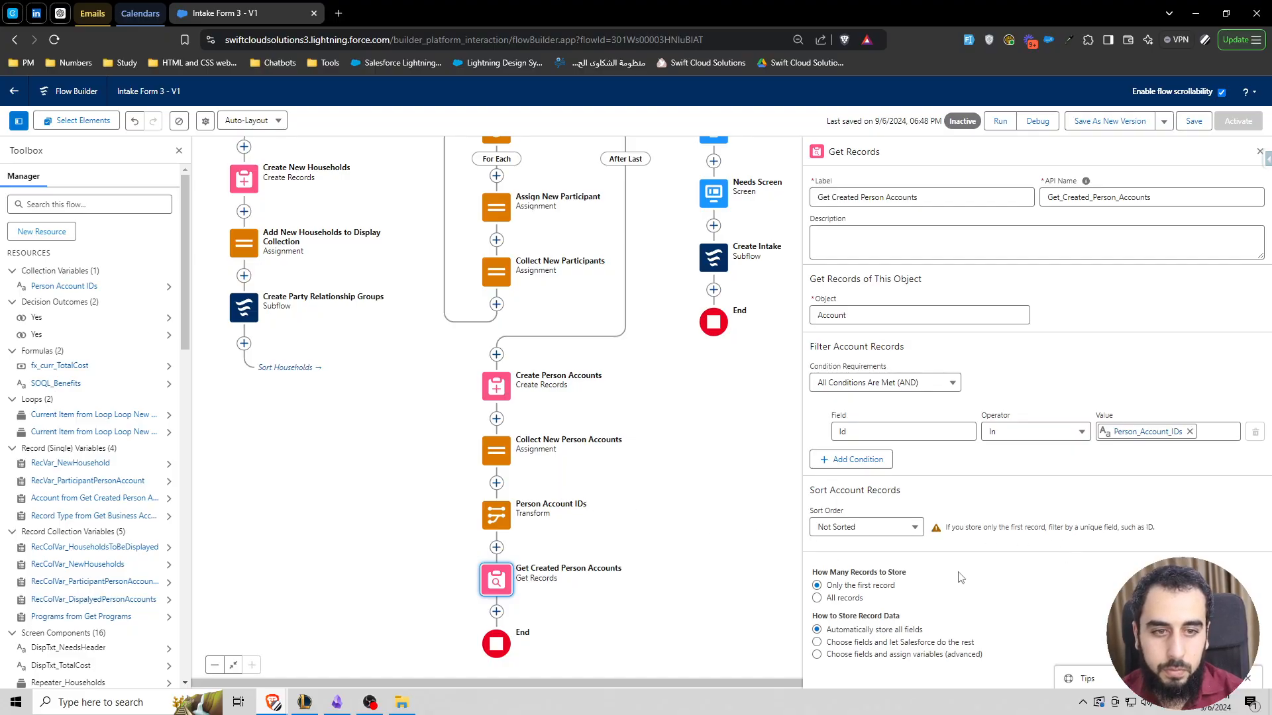
Switch record storage to choosing fields and letting Salesforce do the rest, and add FirstName and LastName as stored fields.
{"action": "left_click", "coordinate": [855, 644]}
{"action": "scroll", "coordinate": [961, 596], "scroll_direction": "down", "scroll_amount": 2}
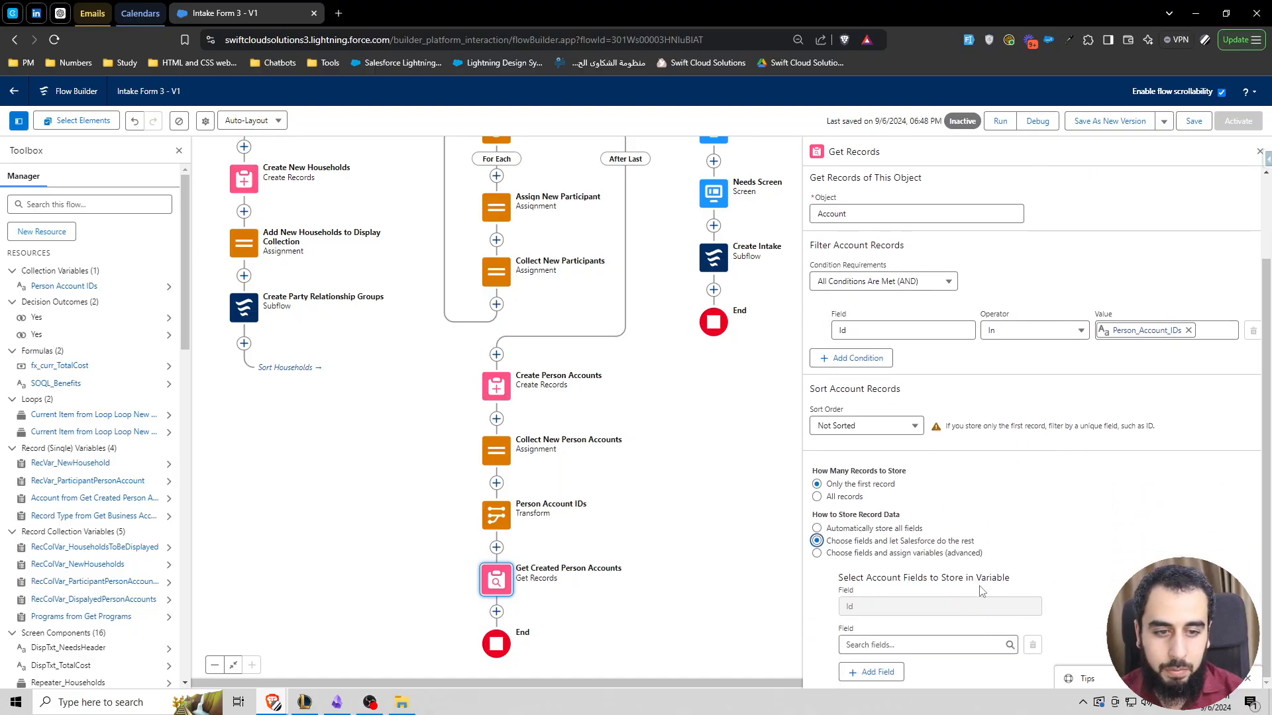
{"action": "left_click", "coordinate": [888, 645]}
{"action": "type", "text": "first"}
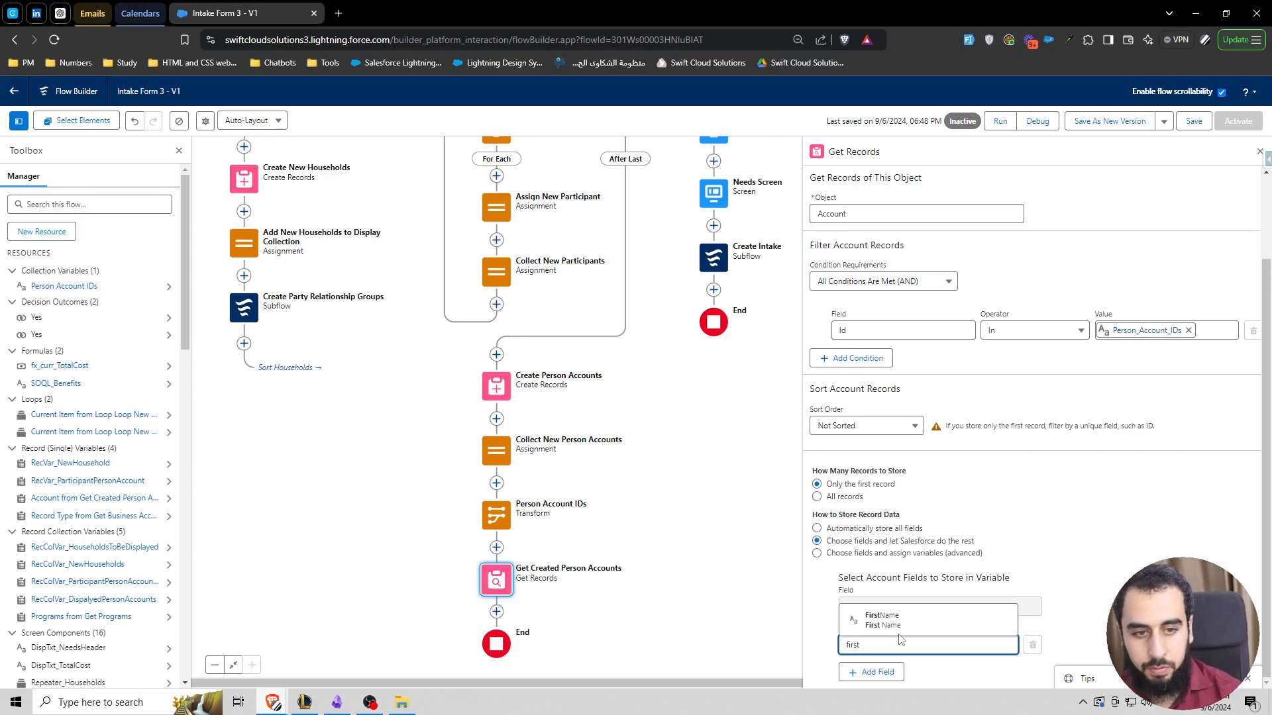
{"action": "left_click", "coordinate": [888, 620]}
{"action": "left_click", "coordinate": [872, 672]}
{"action": "left_click", "coordinate": [887, 646]}
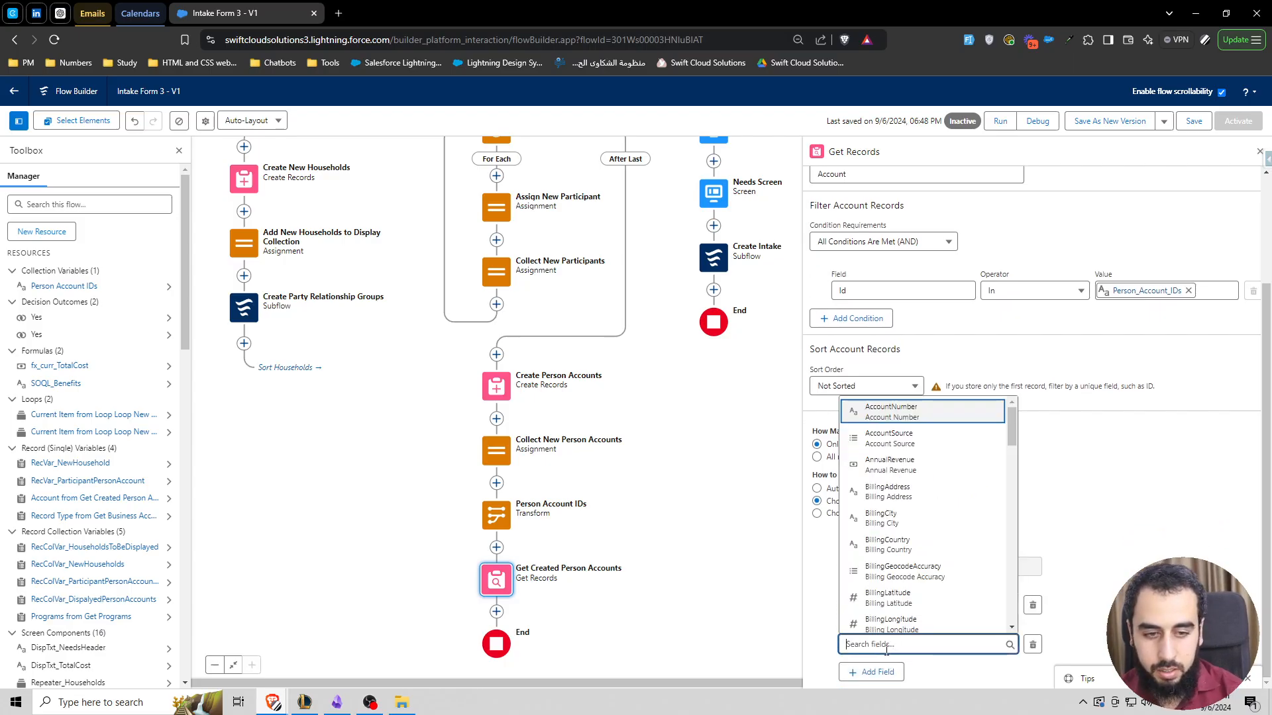
{"action": "type", "text": "lastna"}
{"action": "left_click", "coordinate": [888, 616]}
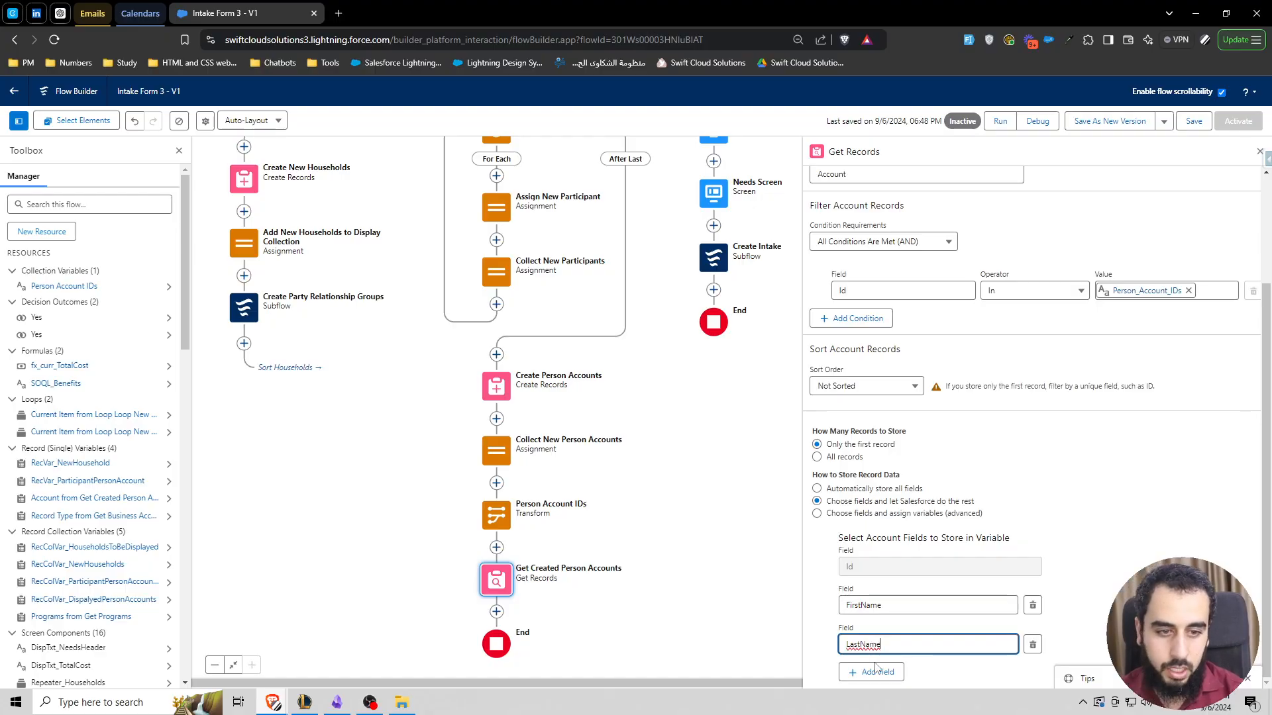
Add PersonContactId to the account fields stored by Get Created Person Accounts.
{"action": "left_click", "coordinate": [876, 670]}
{"action": "left_click", "coordinate": [895, 643]}
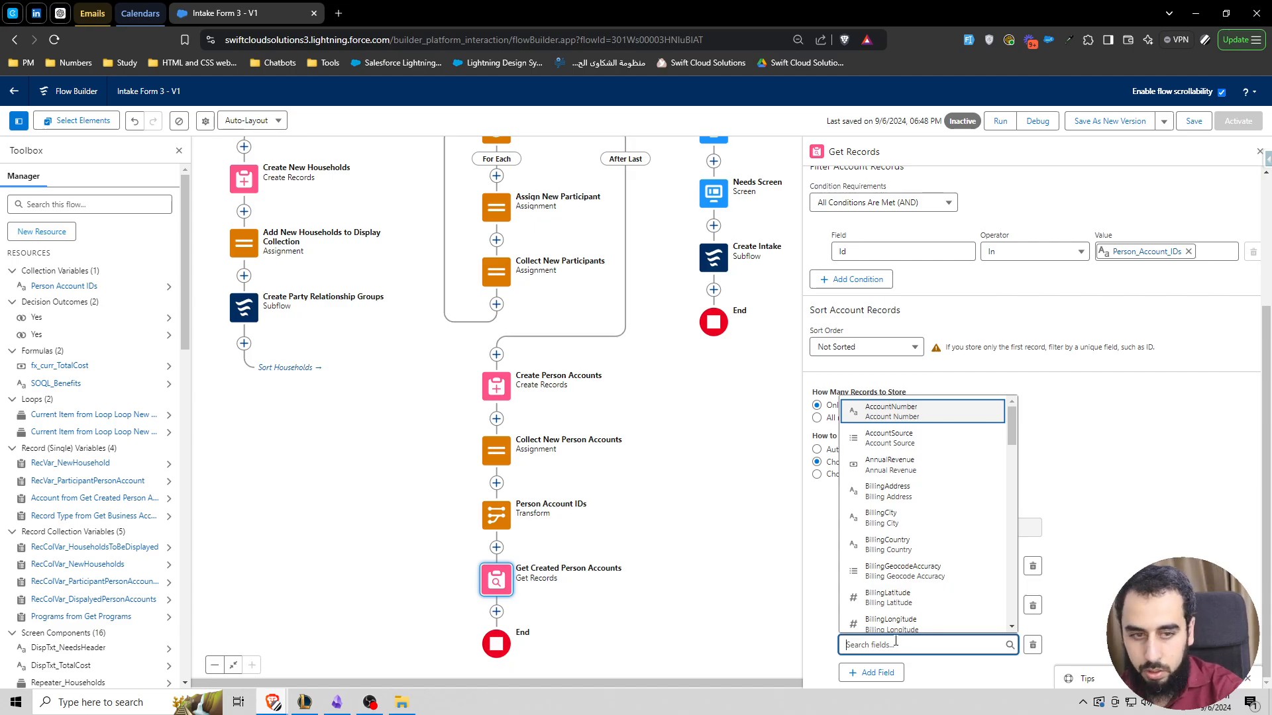
{"action": "type", "text": "contact"}
{"action": "left_click", "coordinate": [899, 624]}
{"action": "left_click", "coordinate": [1046, 539]}
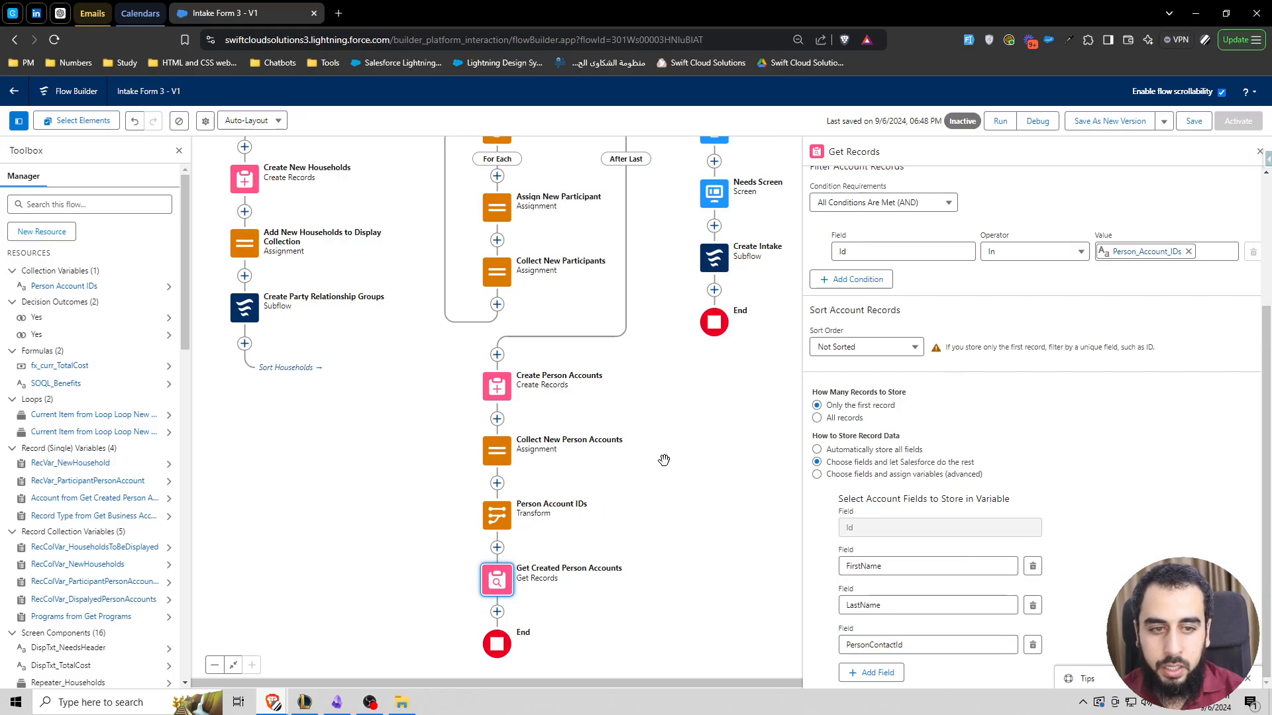
Move the Collect New Person Accounts assignment so that it follows Get Created Person Accounts.
{"action": "left_click", "coordinate": [498, 454]}
{"action": "left_click", "coordinate": [498, 454]}
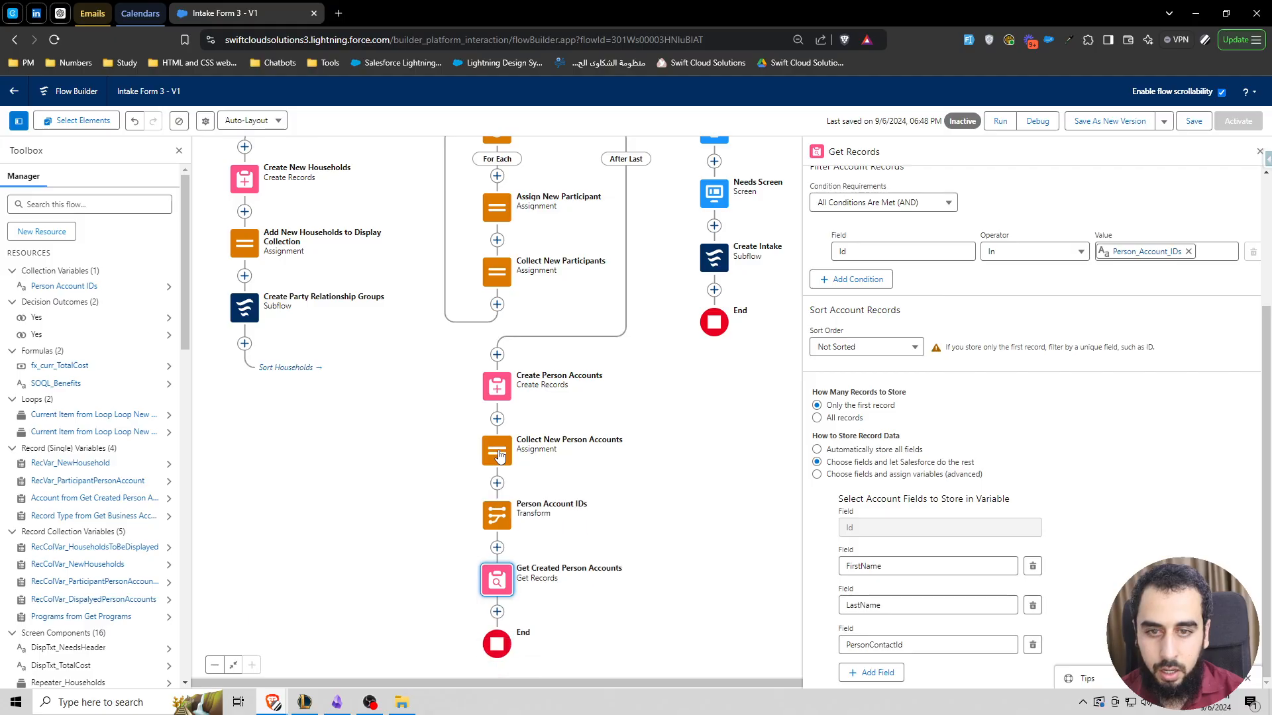
{"action": "left_click", "coordinate": [498, 454]}
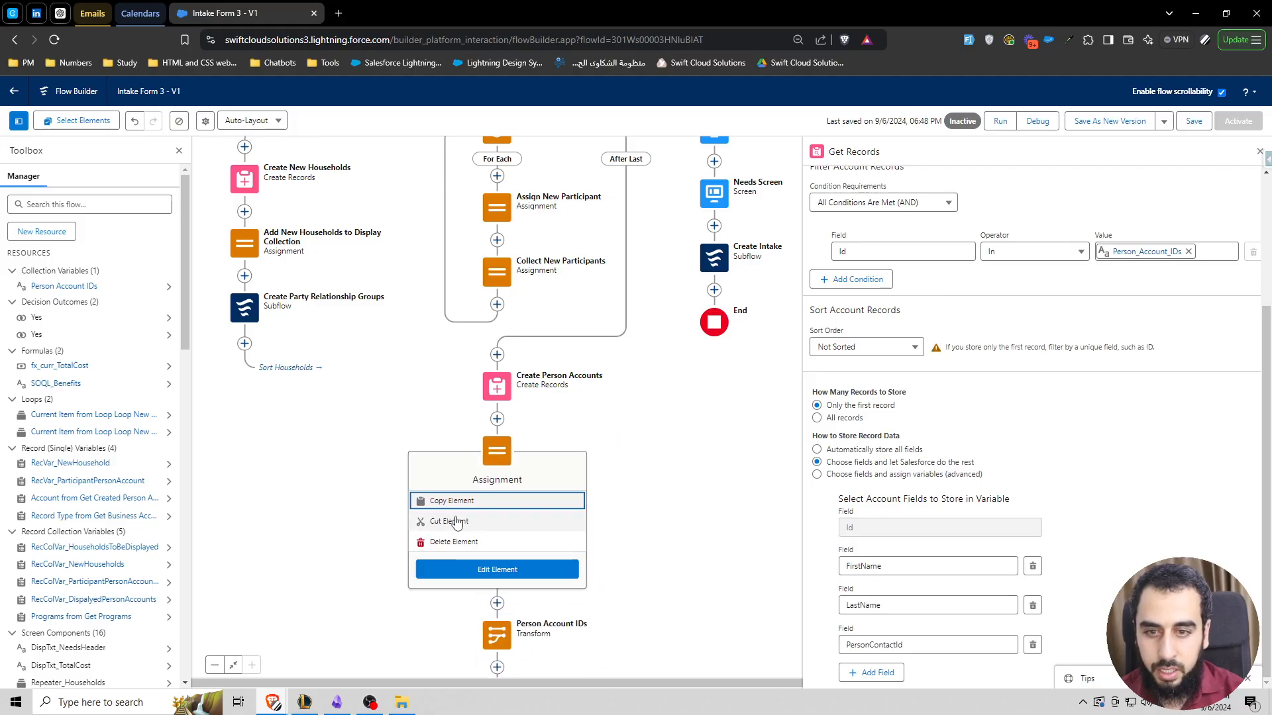
{"action": "left_click", "coordinate": [497, 613]}
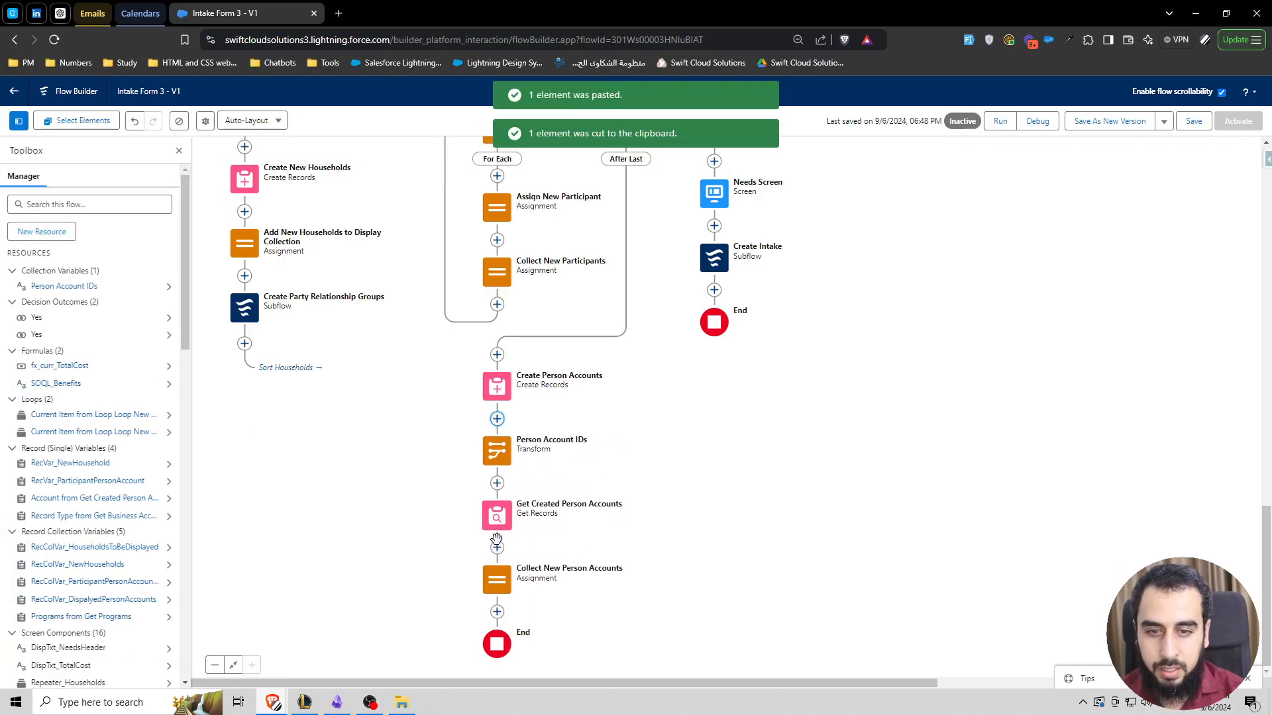
{"action": "left_click", "coordinate": [497, 580]}
{"action": "left_click", "coordinate": [1231, 335]}
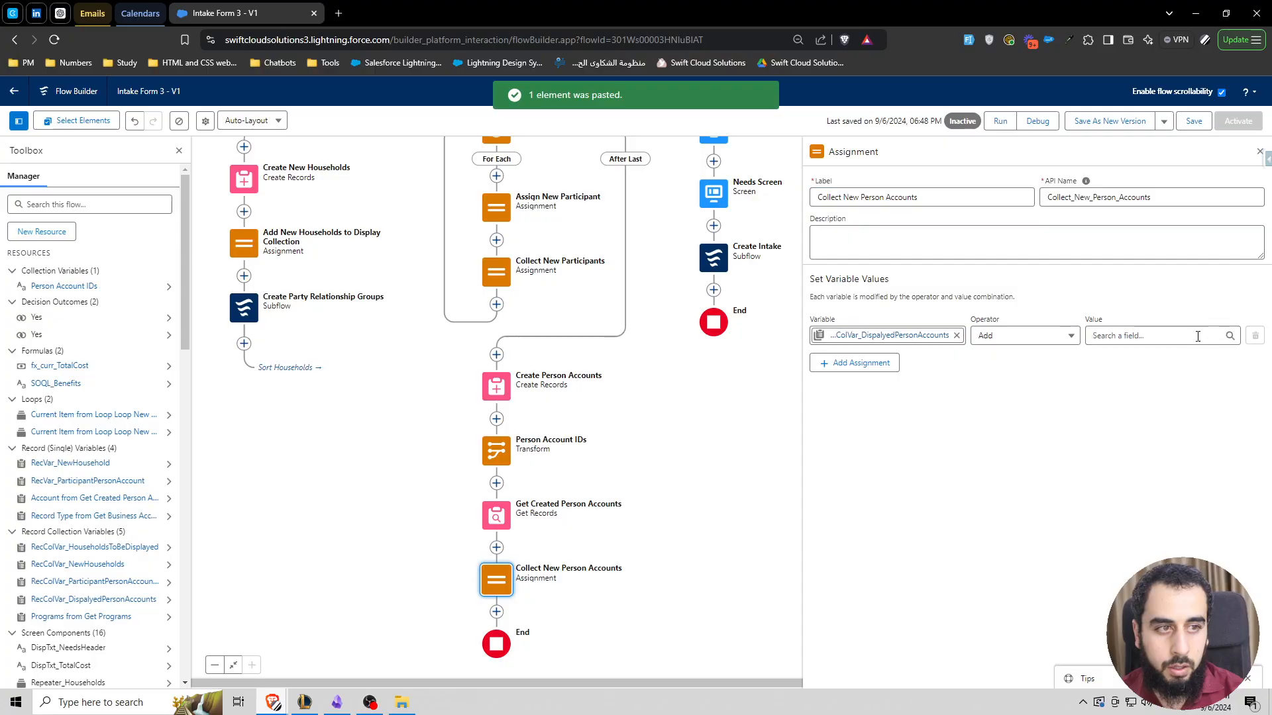
{"action": "type", "text": "get"}
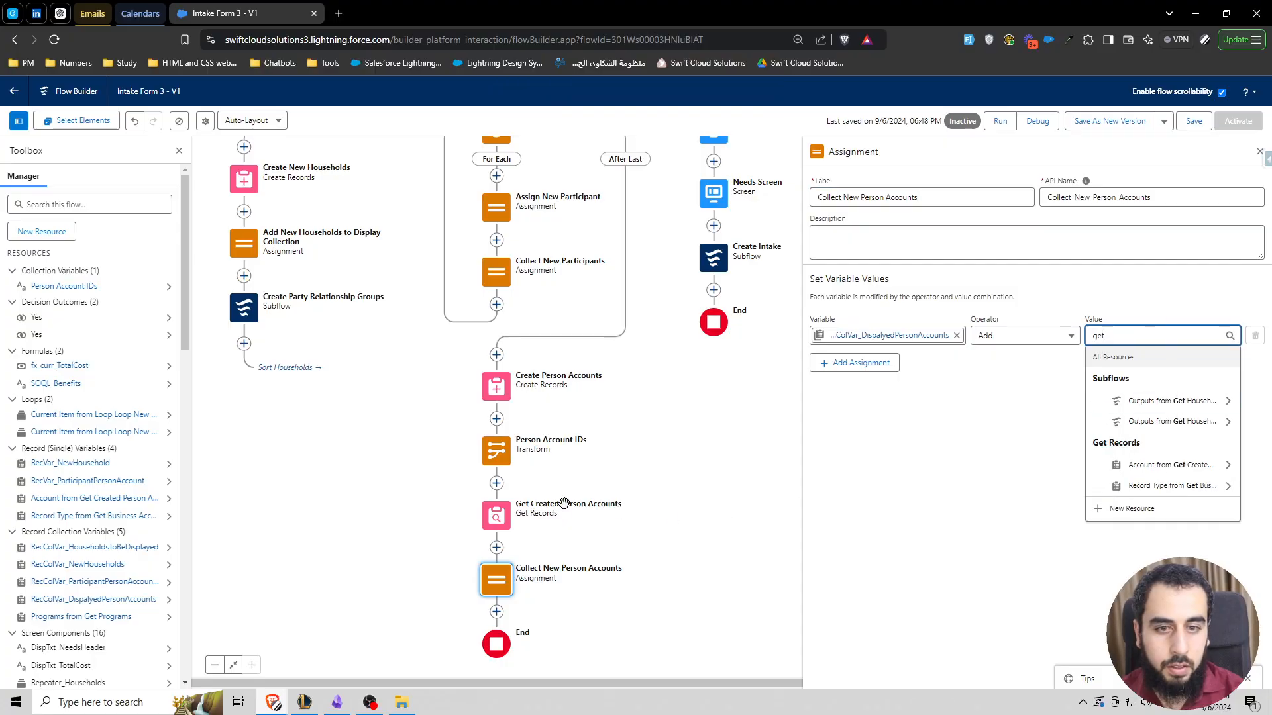
Set Get Created Person Accounts to store all records.
{"action": "left_click", "coordinate": [497, 516]}
{"action": "left_click", "coordinate": [817, 597]}
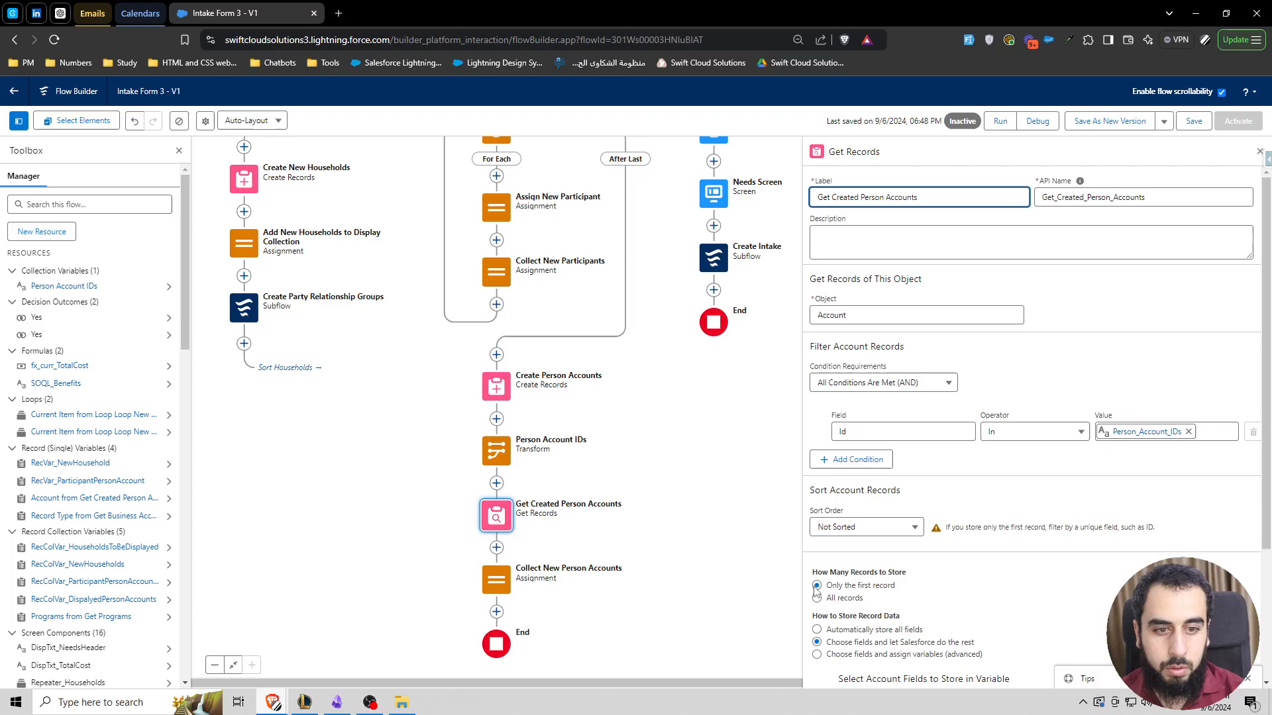
In Collect New Person Accounts, set the value added to RecColVar_DispalyedPersonAccounts to Accounts from Get Created Person Accounts.
{"action": "left_click", "coordinate": [496, 580]}
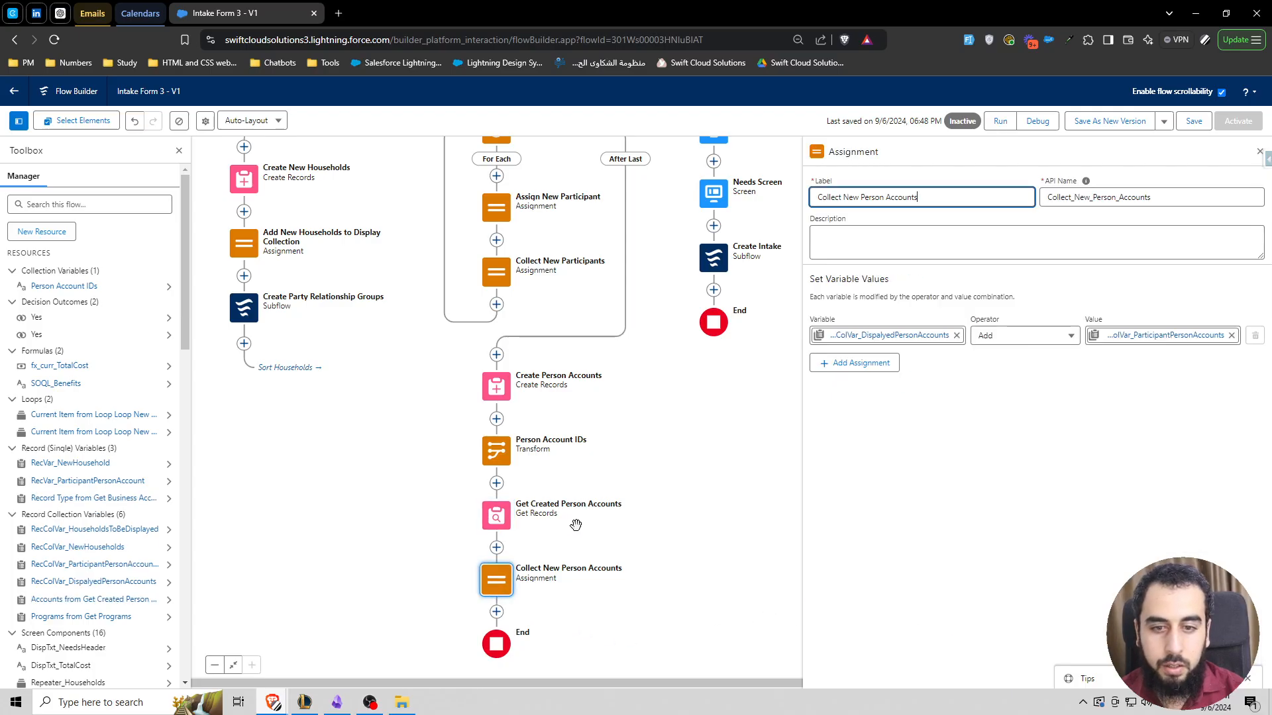
{"action": "left_click", "coordinate": [1230, 336]}
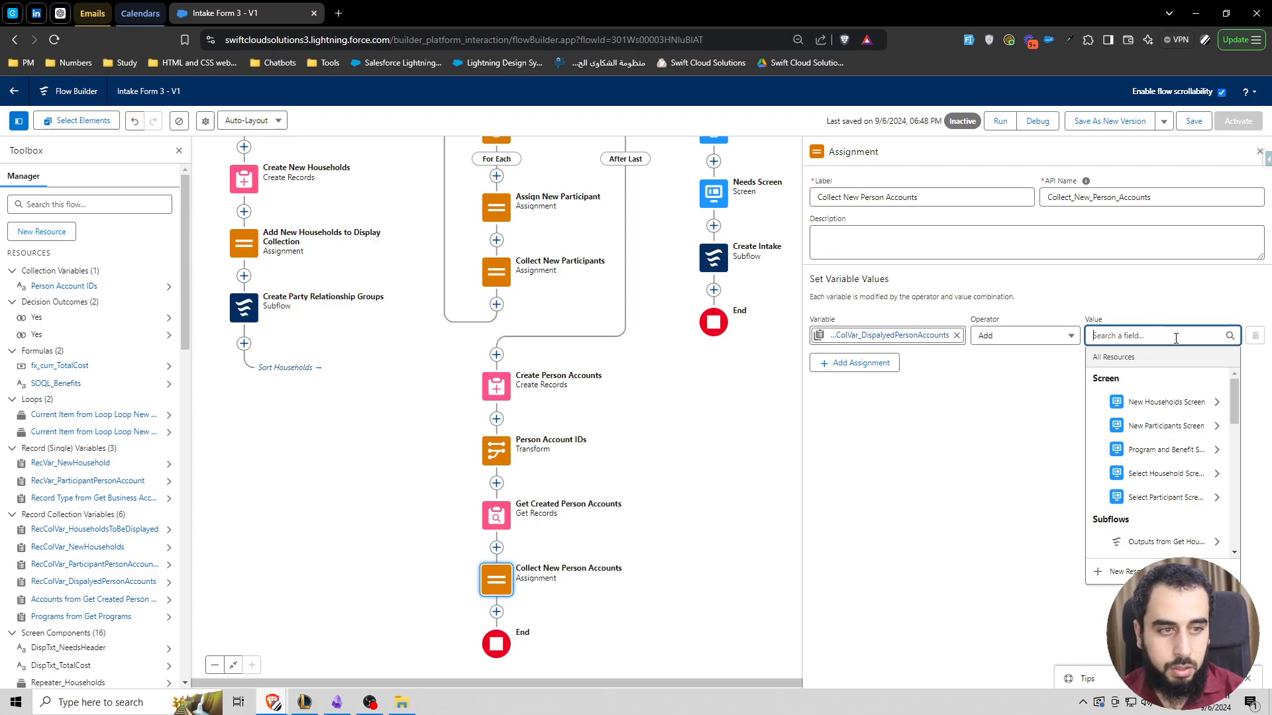
{"action": "type", "text": "get Cr"}
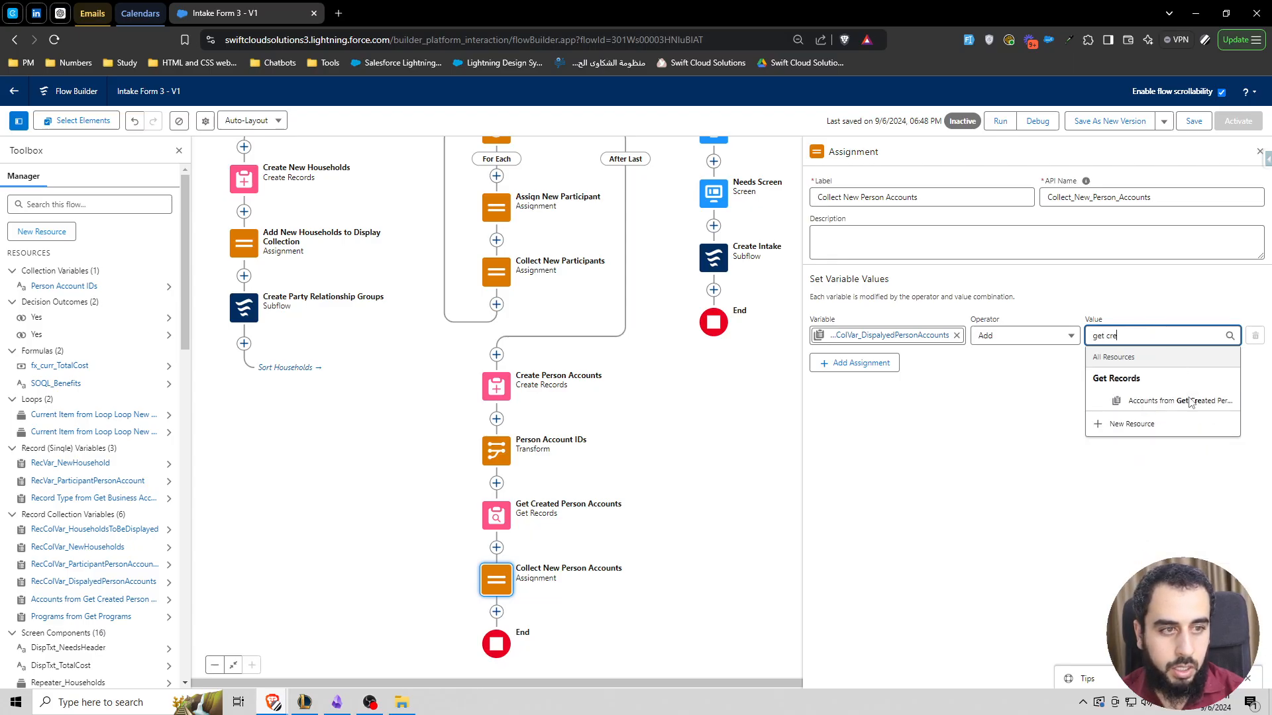
{"action": "left_click", "coordinate": [1132, 406]}
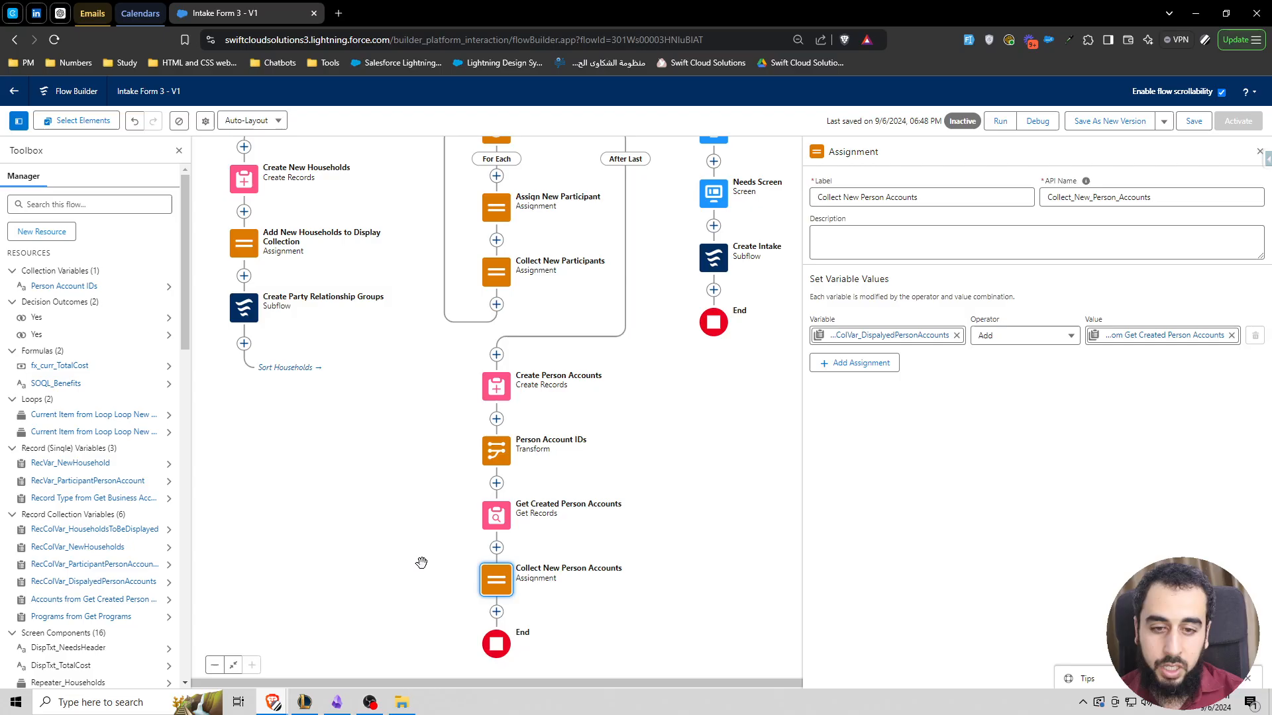
Add a loop labelled Loop Person Accounts after the Collect New Person Accounts assignment.
{"action": "left_click", "coordinate": [496, 613]}
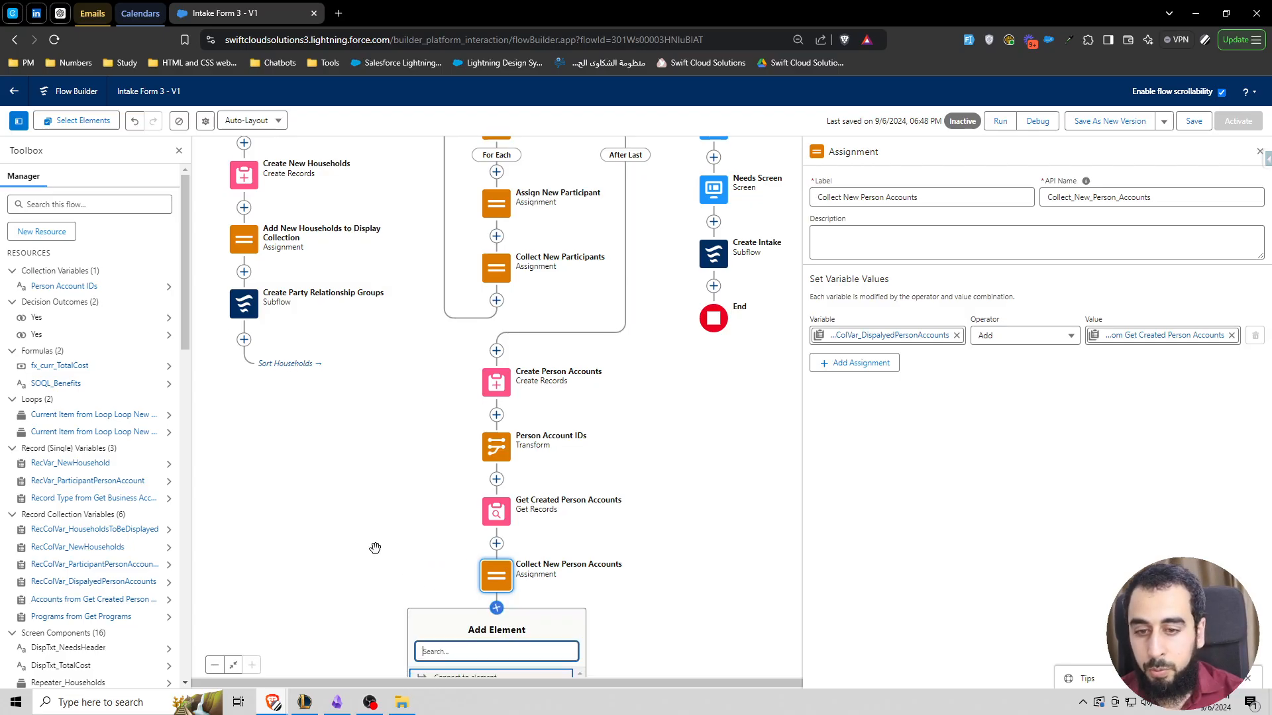
{"action": "type", "text": "loop"}
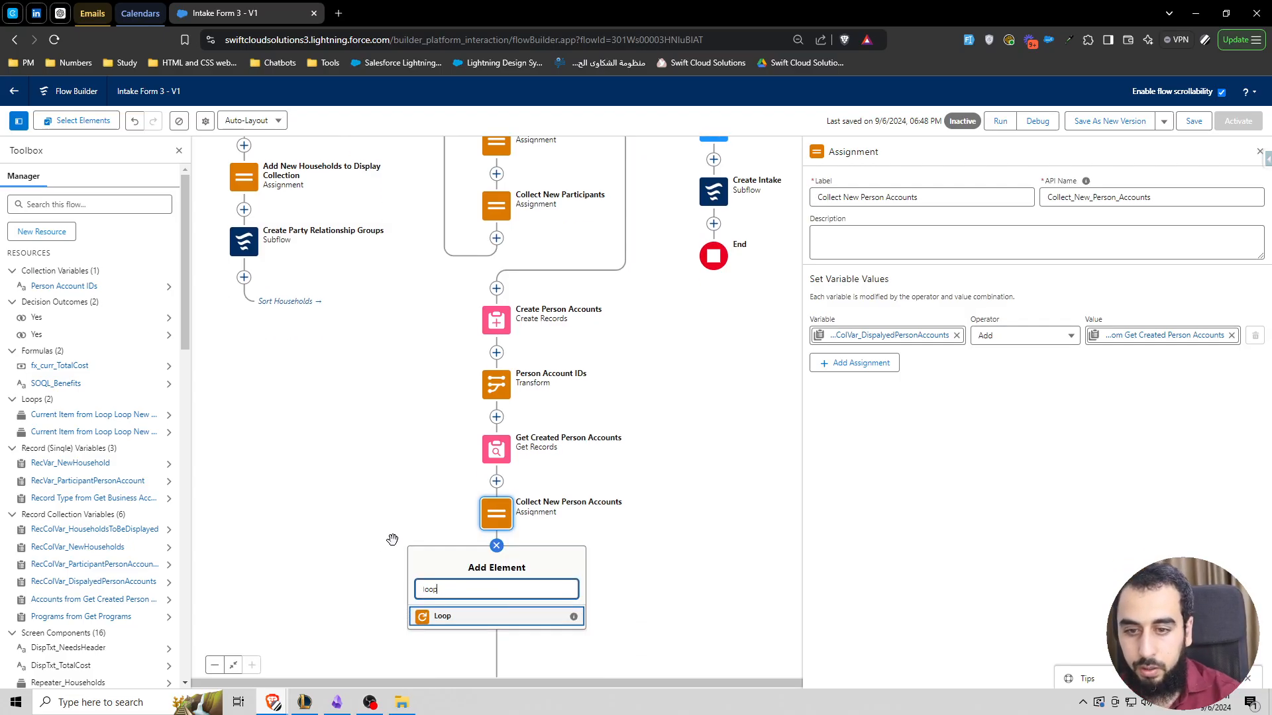
{"action": "left_click", "coordinate": [427, 615]}
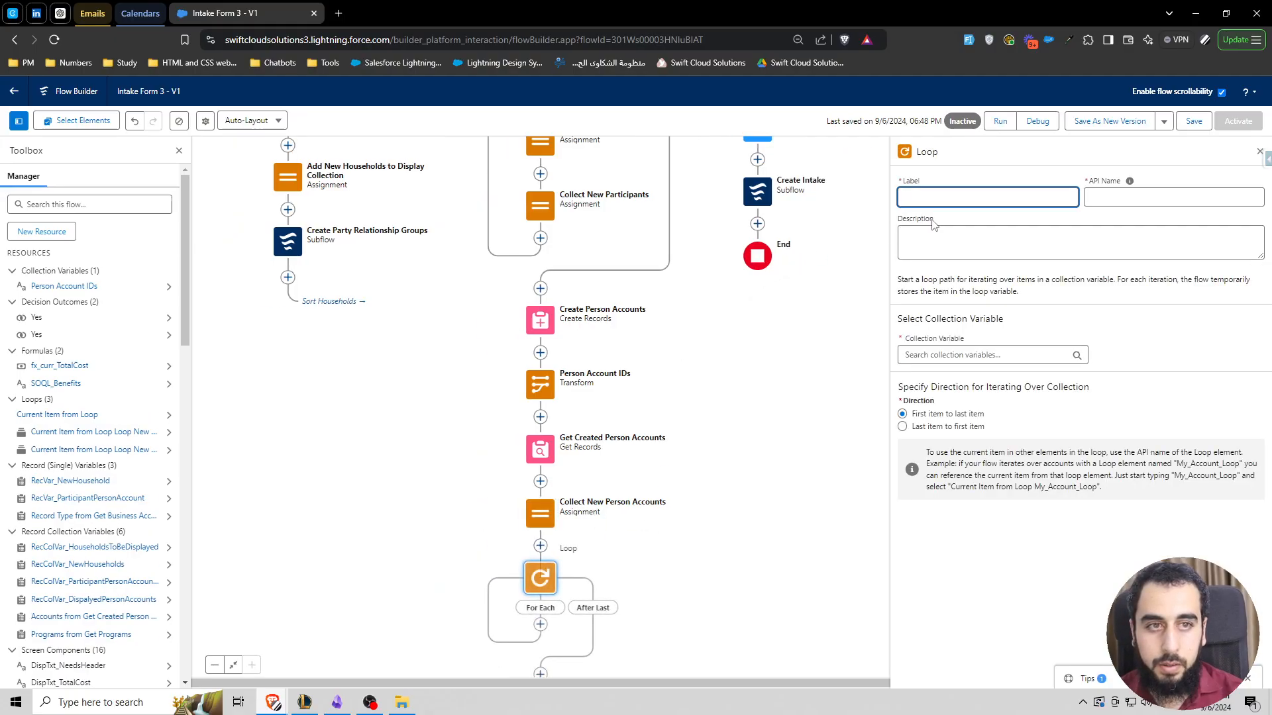
{"action": "type", "text": "Loop Person"}
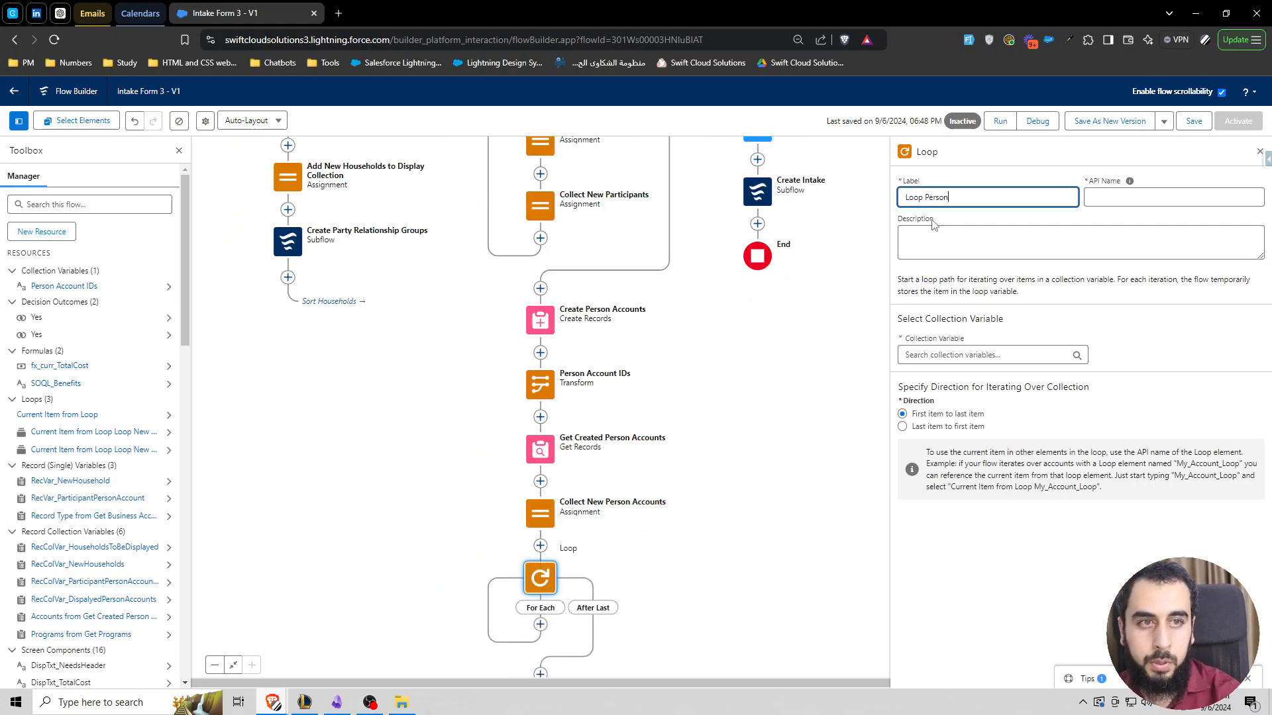
{"action": "type", "text": " Accounts"}
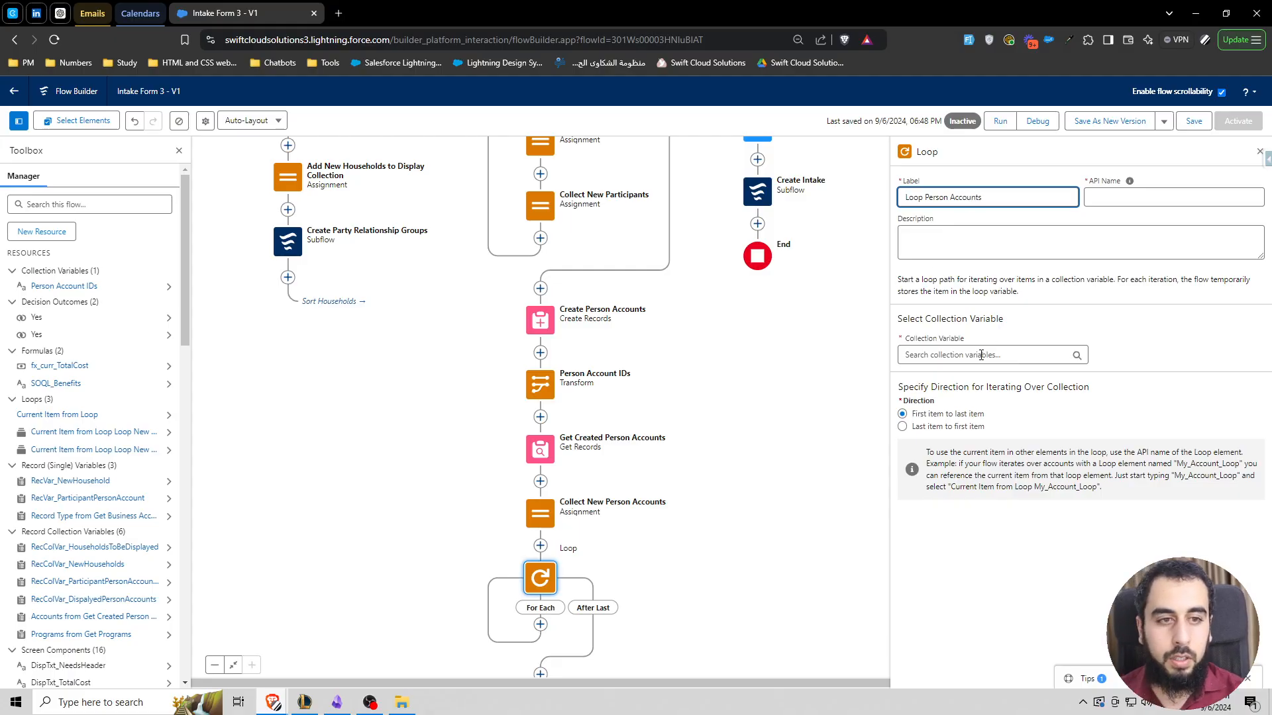
Set the collection iterated by Loop Person Accounts to Accounts from Get Created Person Accounts.
{"action": "left_click", "coordinate": [984, 356]}
{"action": "type", "text": "get"}
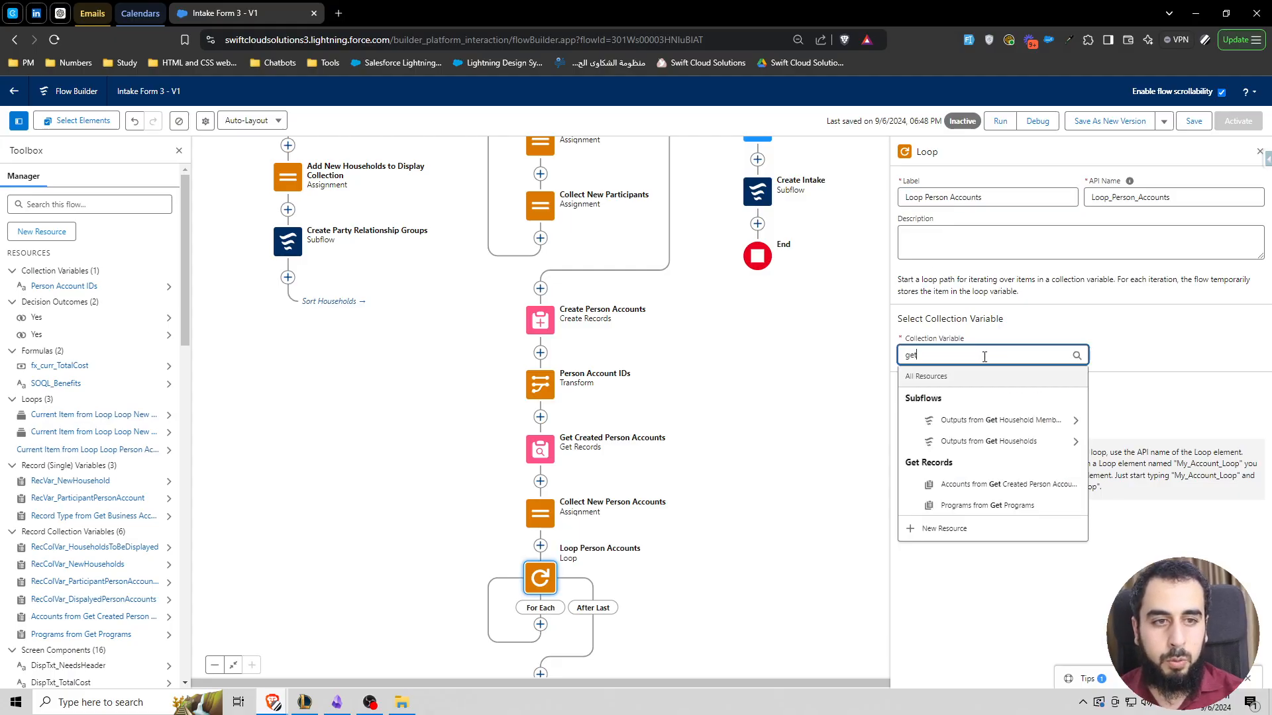
{"action": "left_click", "coordinate": [997, 490]}
{"action": "scroll", "coordinate": [689, 576], "scroll_direction": "down", "scroll_amount": 1}
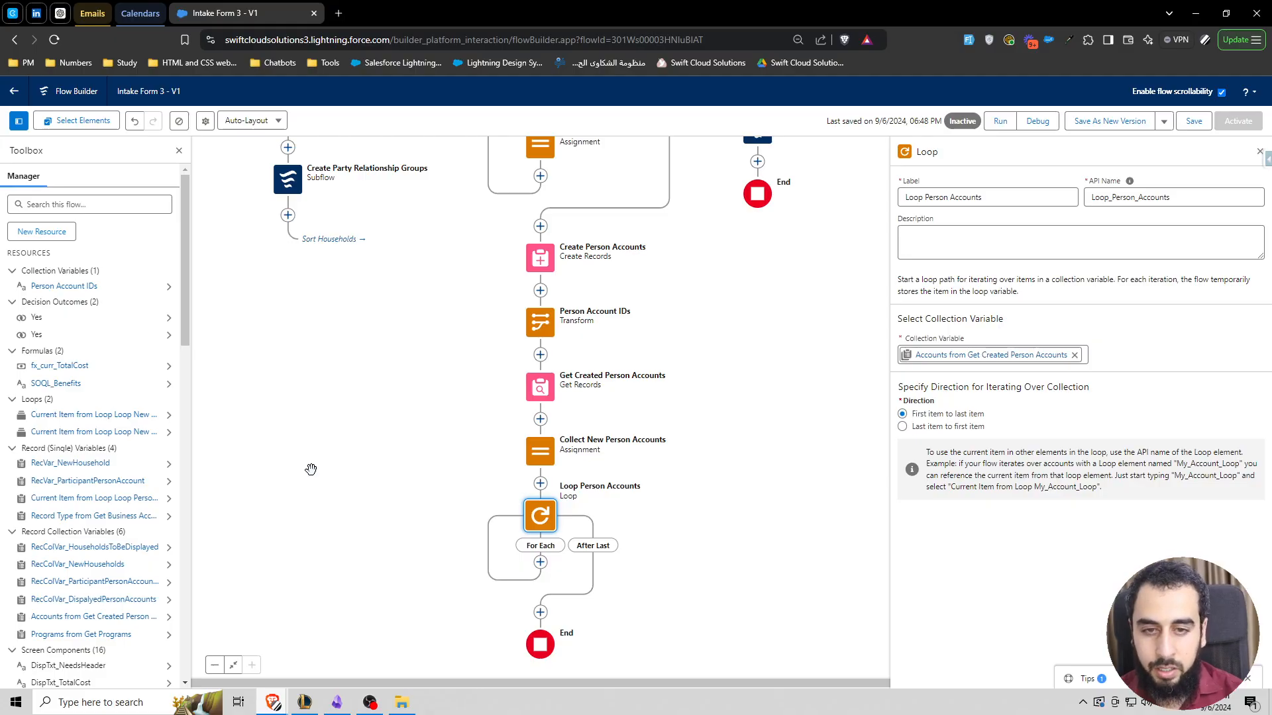
Start a new variable resource with the API name RecVar_AccountContactRelationship.
{"action": "left_click", "coordinate": [44, 232]}
{"action": "left_click", "coordinate": [530, 339]}
{"action": "left_click", "coordinate": [438, 358]}
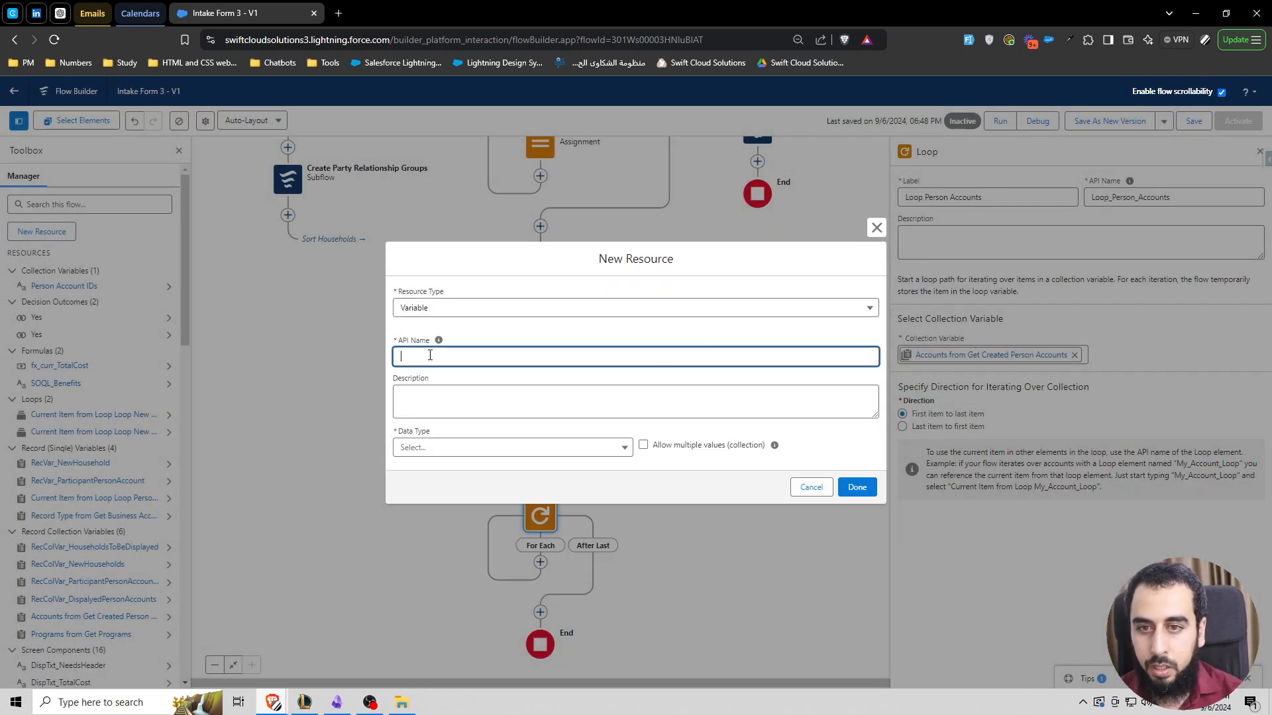
{"action": "type", "text": "RecVar"}
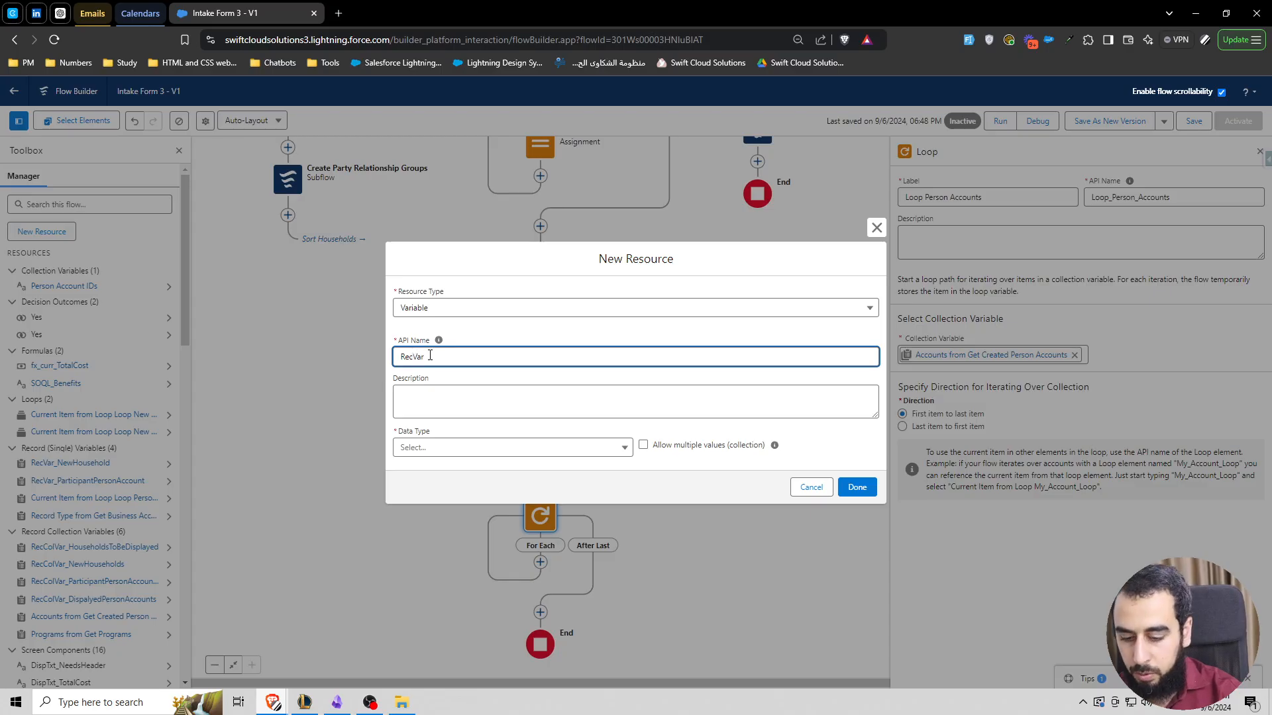
{"action": "type", "text": "_a"}
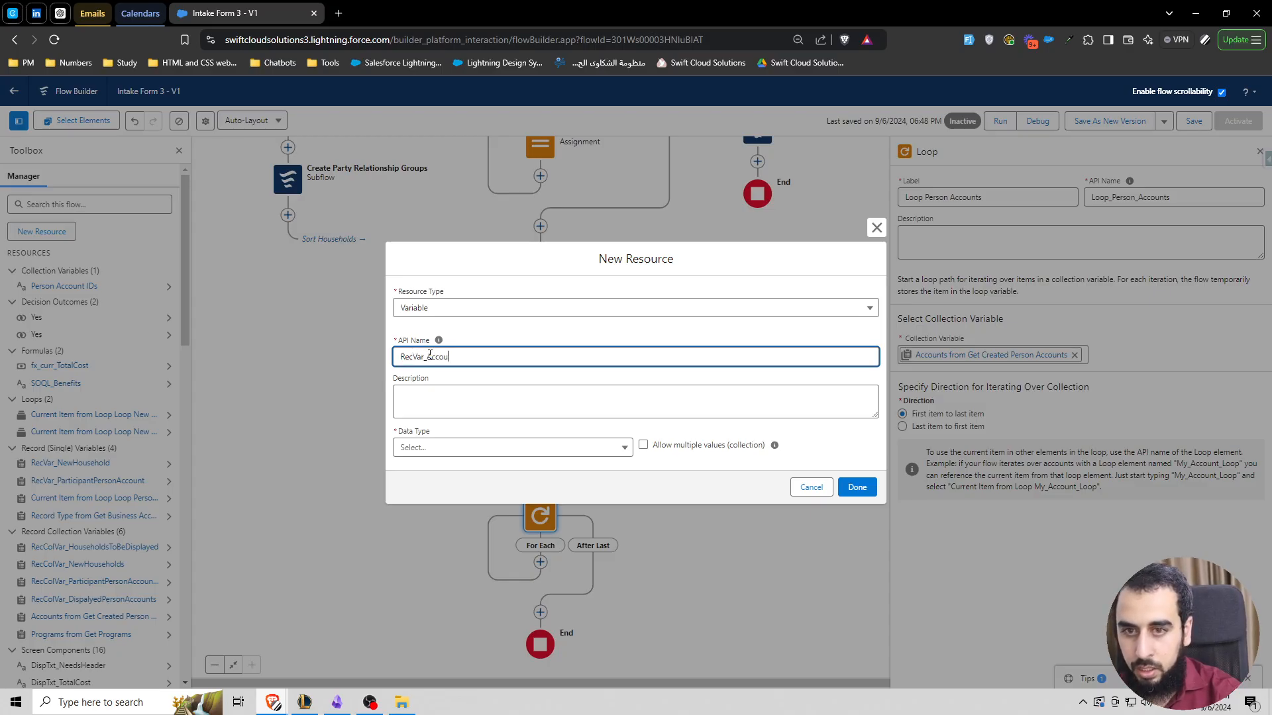
{"action": "type", "text": "ccountContactRelati"}
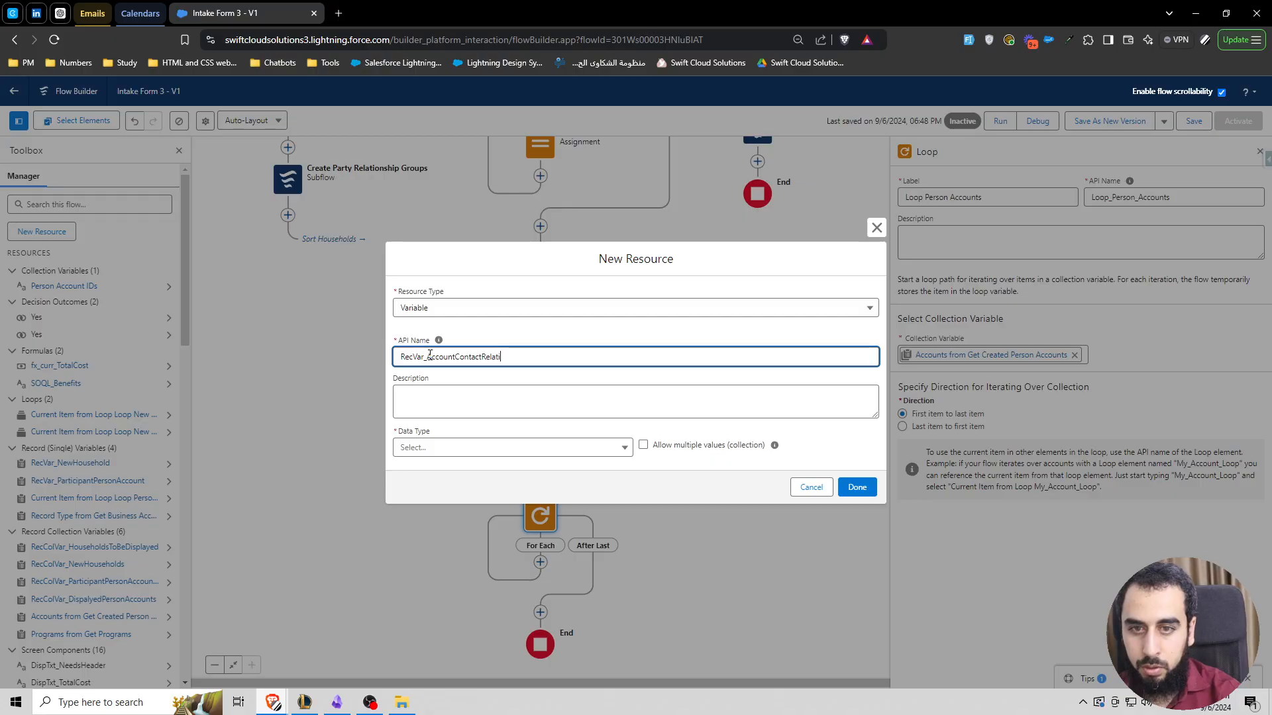
{"action": "type", "text": "onship"}
Give the new variable the Record data type with the Account Contact Relationship object and save it.
{"action": "left_click", "coordinate": [440, 448]}
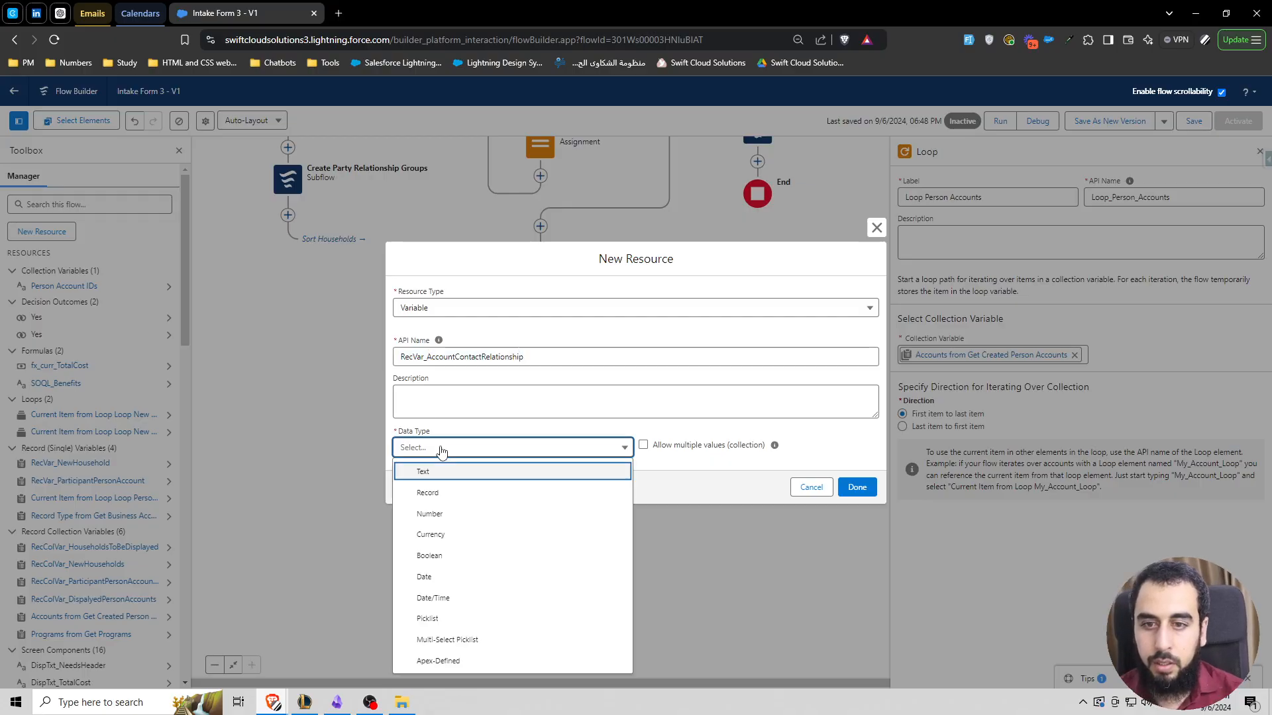
{"action": "left_click", "coordinate": [440, 493]}
{"action": "type", "text": "ac"}
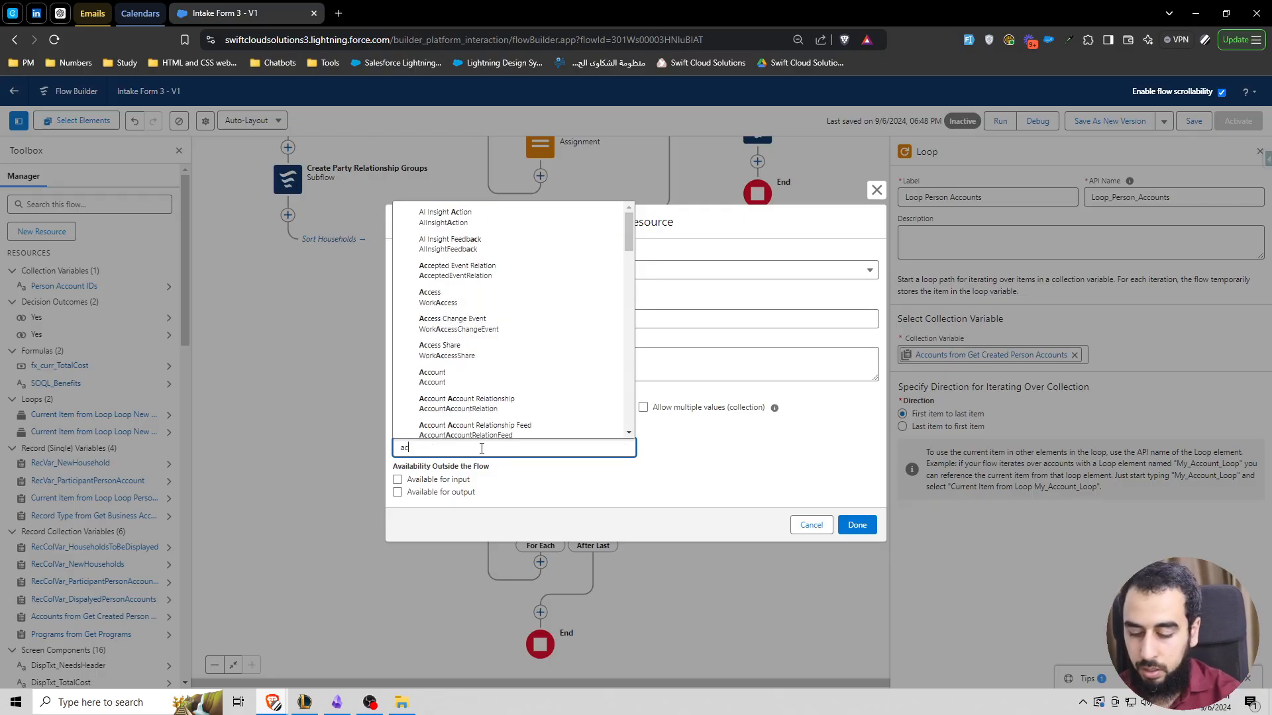
{"action": "type", "text": "count contact re"}
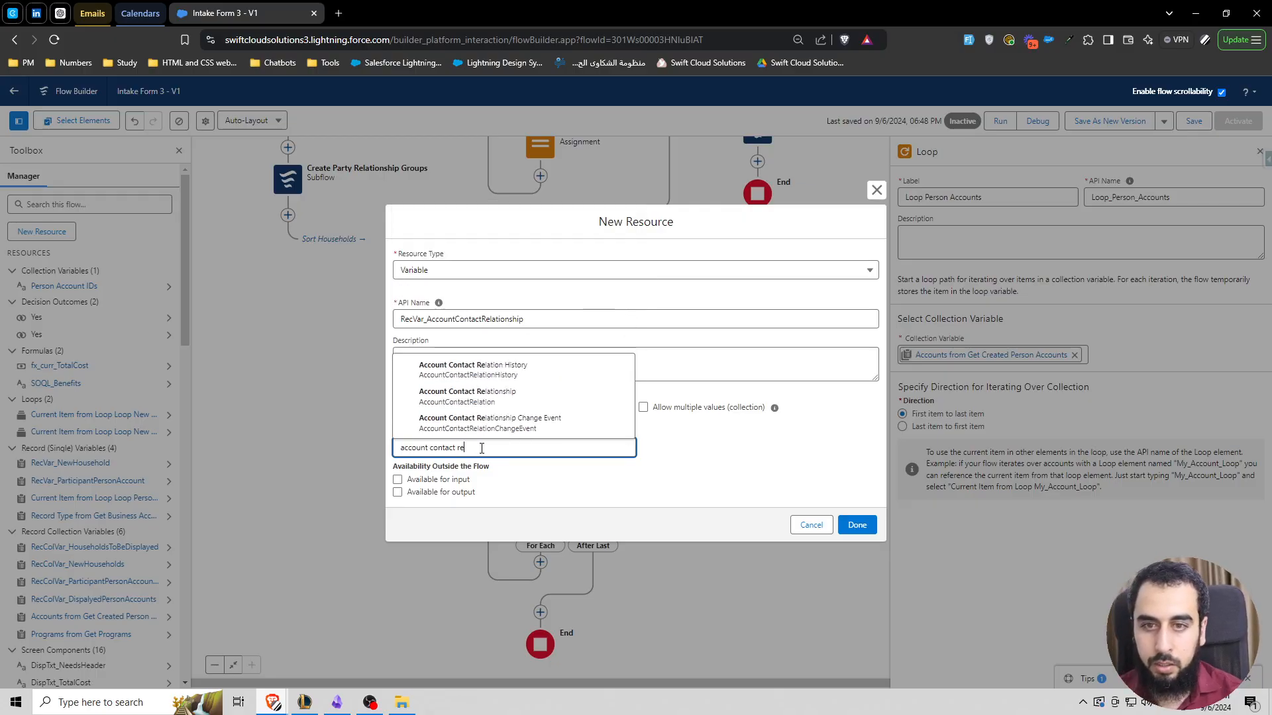
{"action": "left_click", "coordinate": [540, 397]}
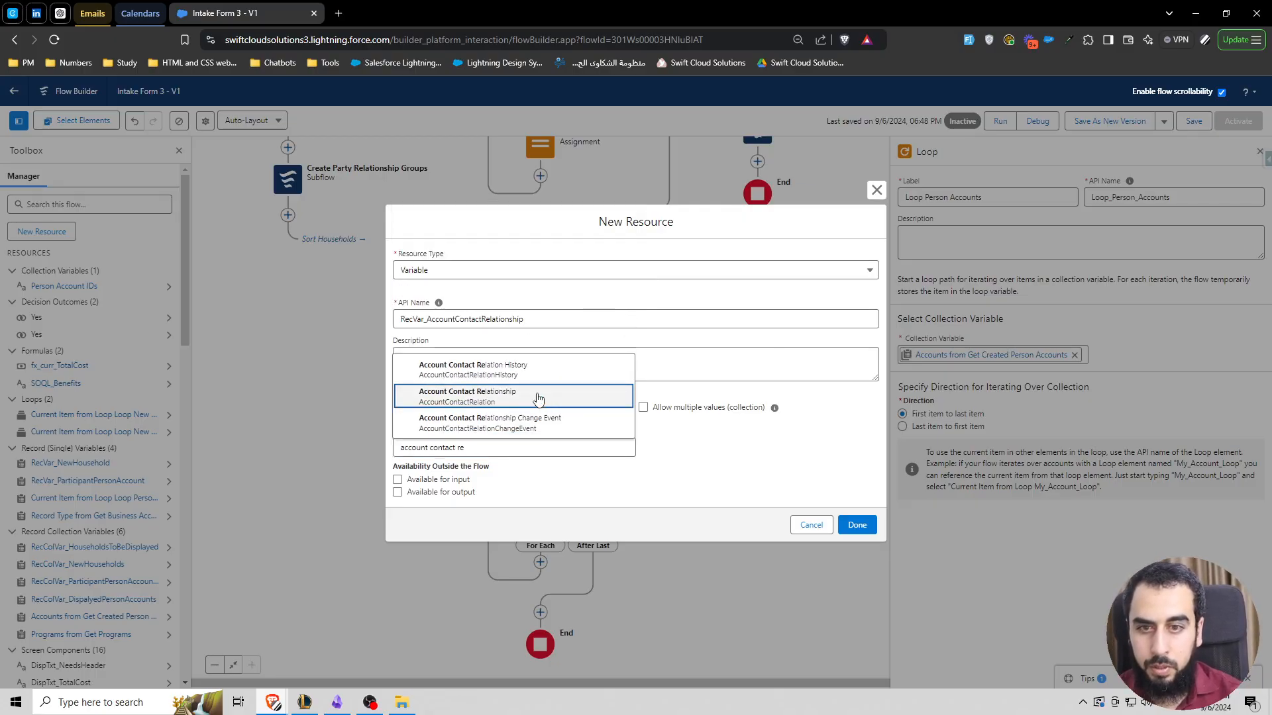
{"action": "left_click", "coordinate": [856, 525]}
Start another variable resource with the API name RecColVar_AccountContactRelationships.
{"action": "left_click", "coordinate": [42, 231]}
{"action": "left_click", "coordinate": [424, 334]}
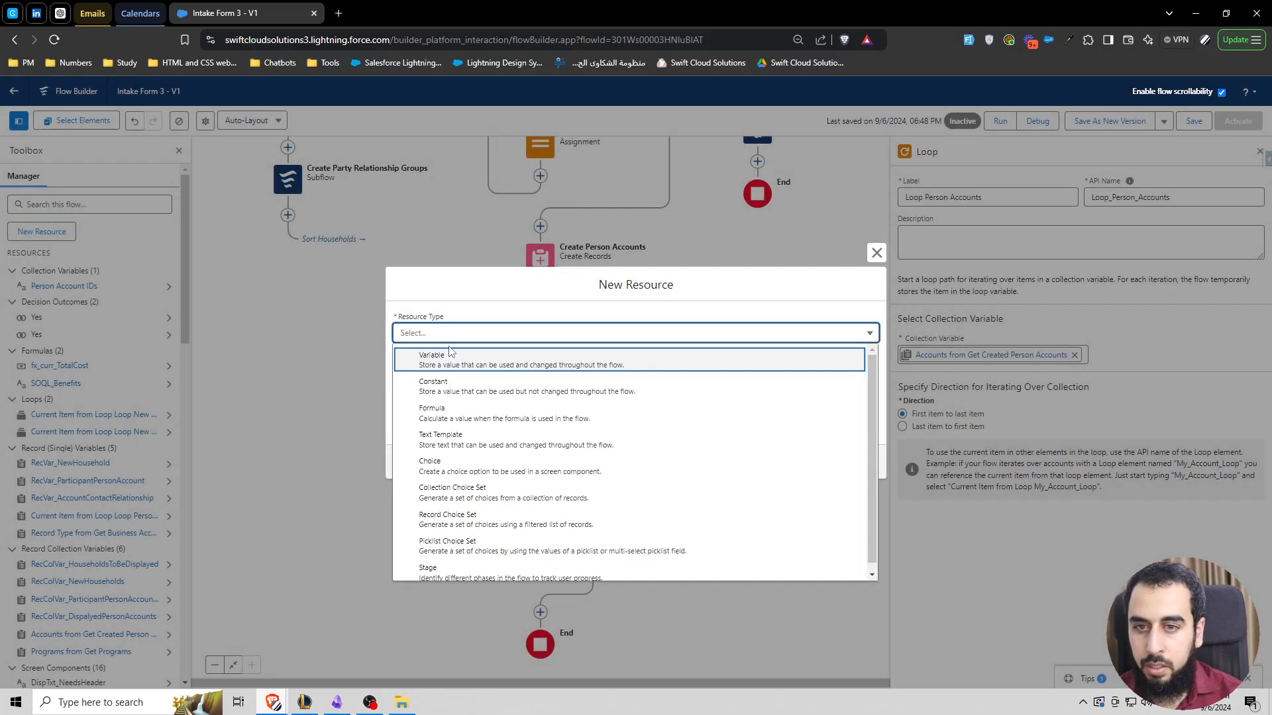
{"action": "left_click", "coordinate": [448, 361]}
{"action": "left_click", "coordinate": [413, 356]}
{"action": "type", "text": "RecVar_AccountContactRelationship"}
{"action": "left_click", "coordinate": [412, 356]}
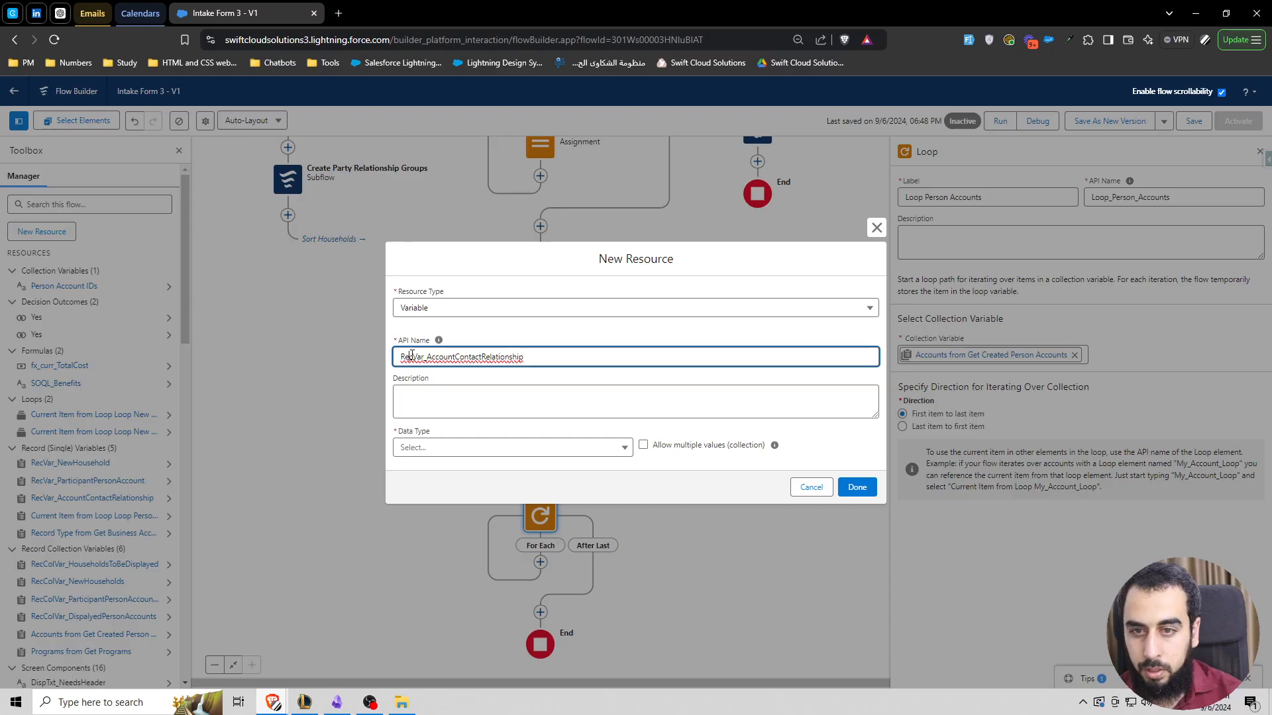
{"action": "type", "text": "Col"}
{"action": "key", "text": "ctrl+a"}
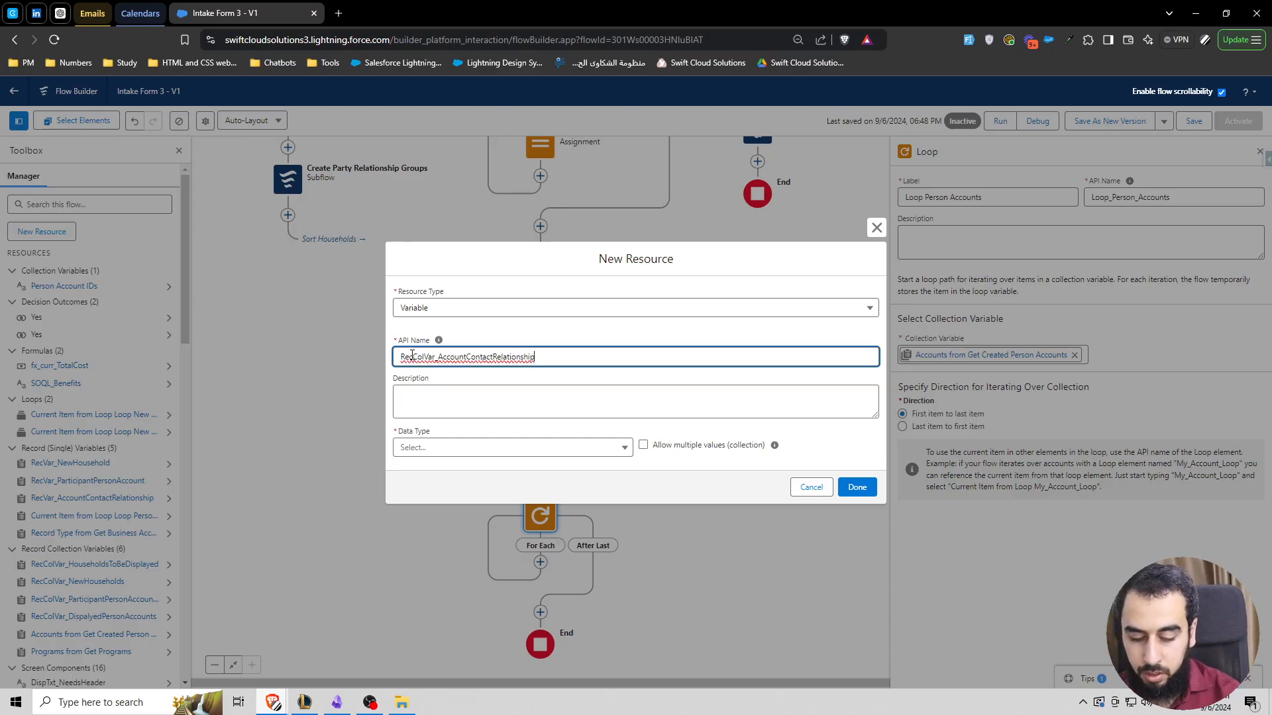
{"action": "key", "text": "End"}
{"action": "type", "text": "s"}
Allow multiple values for the variable, make it a Record of the Account Contact Relationship object and save it.
{"action": "left_click", "coordinate": [659, 451]}
{"action": "left_click", "coordinate": [582, 446]}
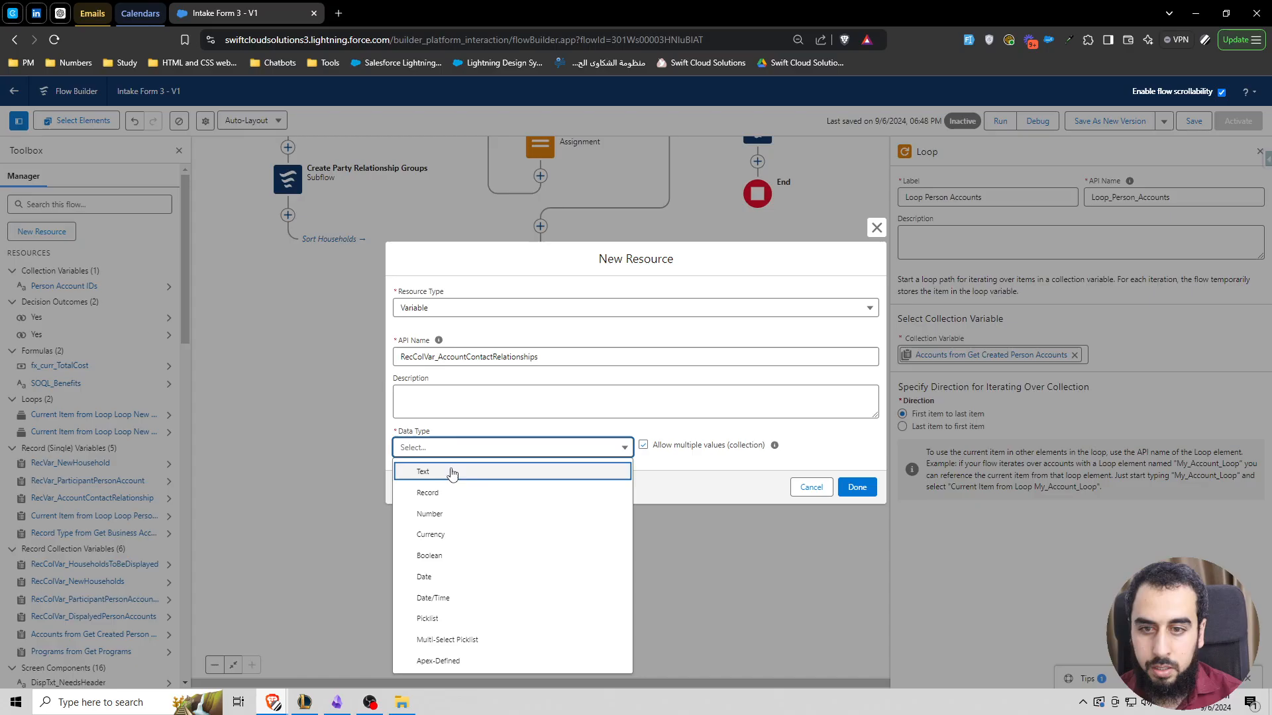
{"action": "left_click", "coordinate": [426, 491]}
{"action": "left_click", "coordinate": [425, 448]}
{"action": "type", "text": "accou"}
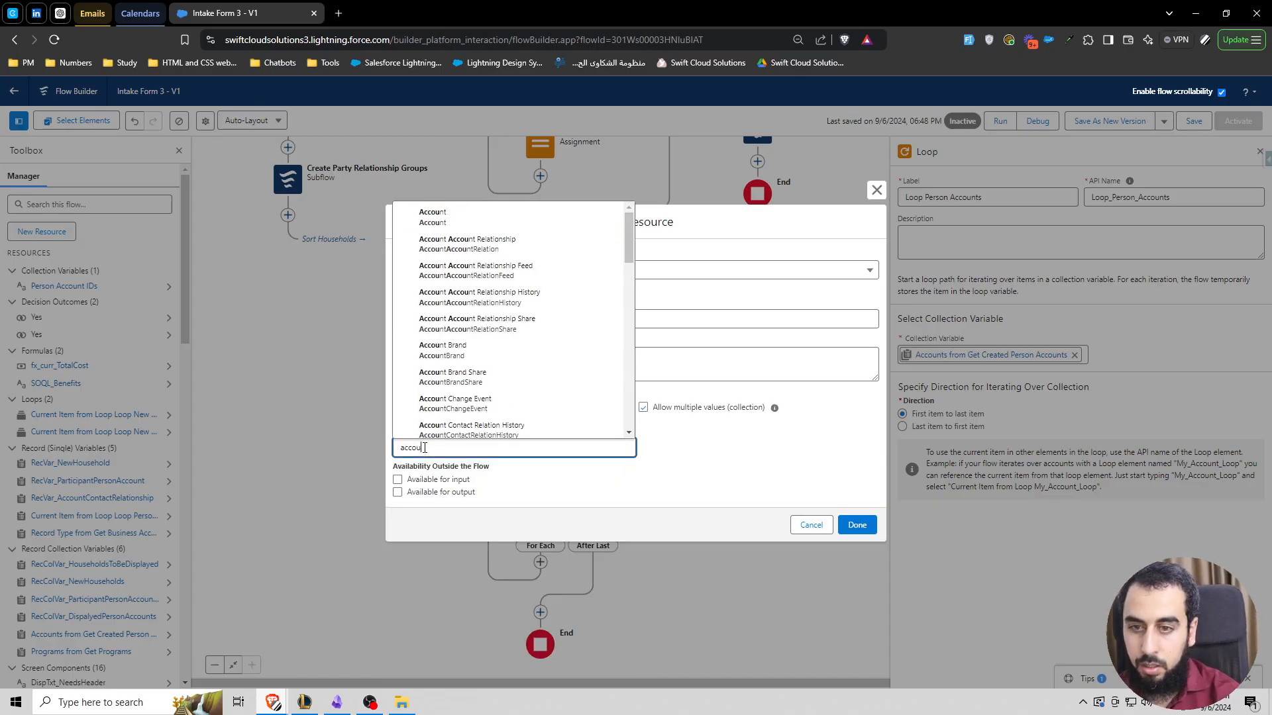
{"action": "type", "text": "nt contact rel"}
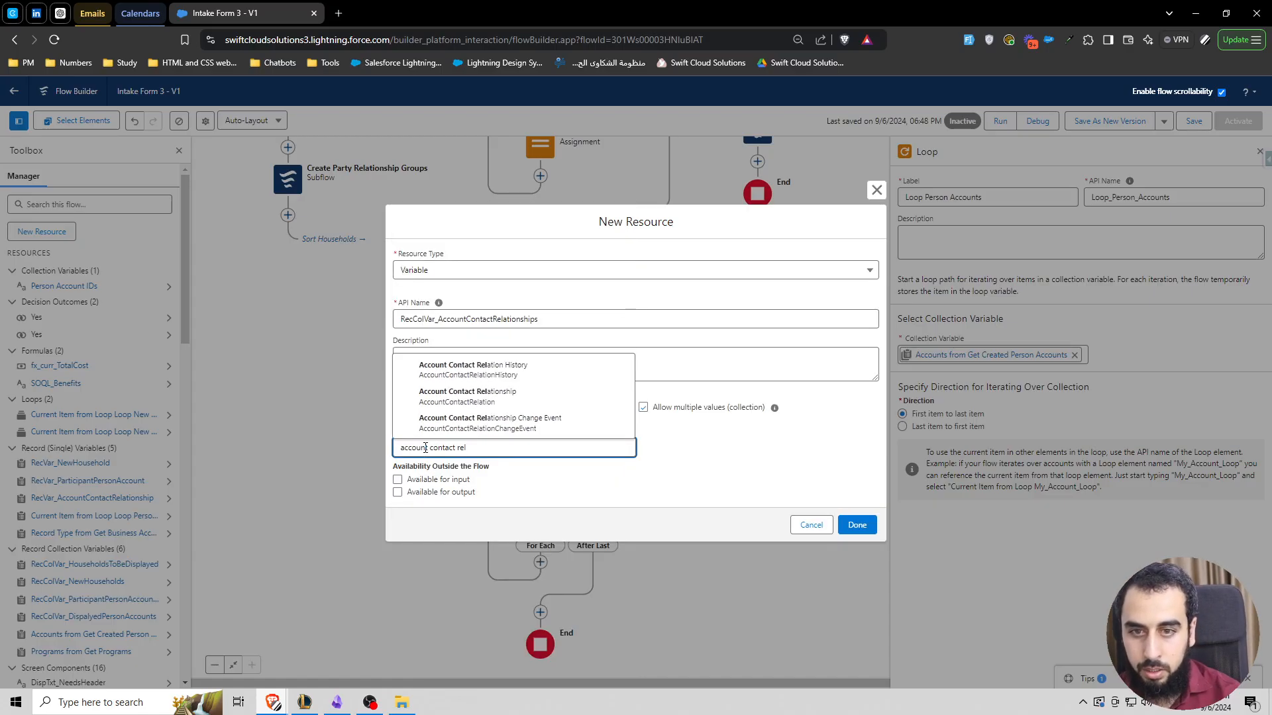
{"action": "left_click", "coordinate": [498, 395]}
{"action": "left_click", "coordinate": [856, 524]}
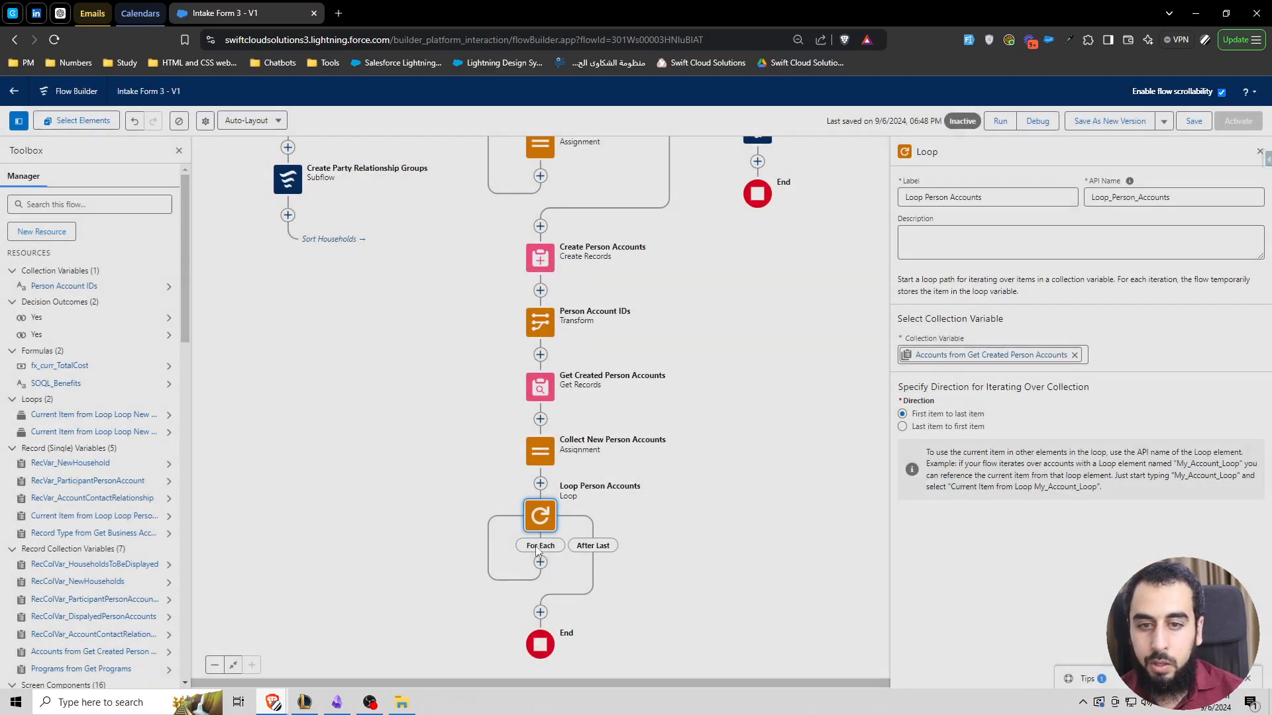
Add an assignment labelled Assign Account Contact Relationship to the For Each path of Loop Person Accounts.
{"action": "left_click", "coordinate": [523, 561]}
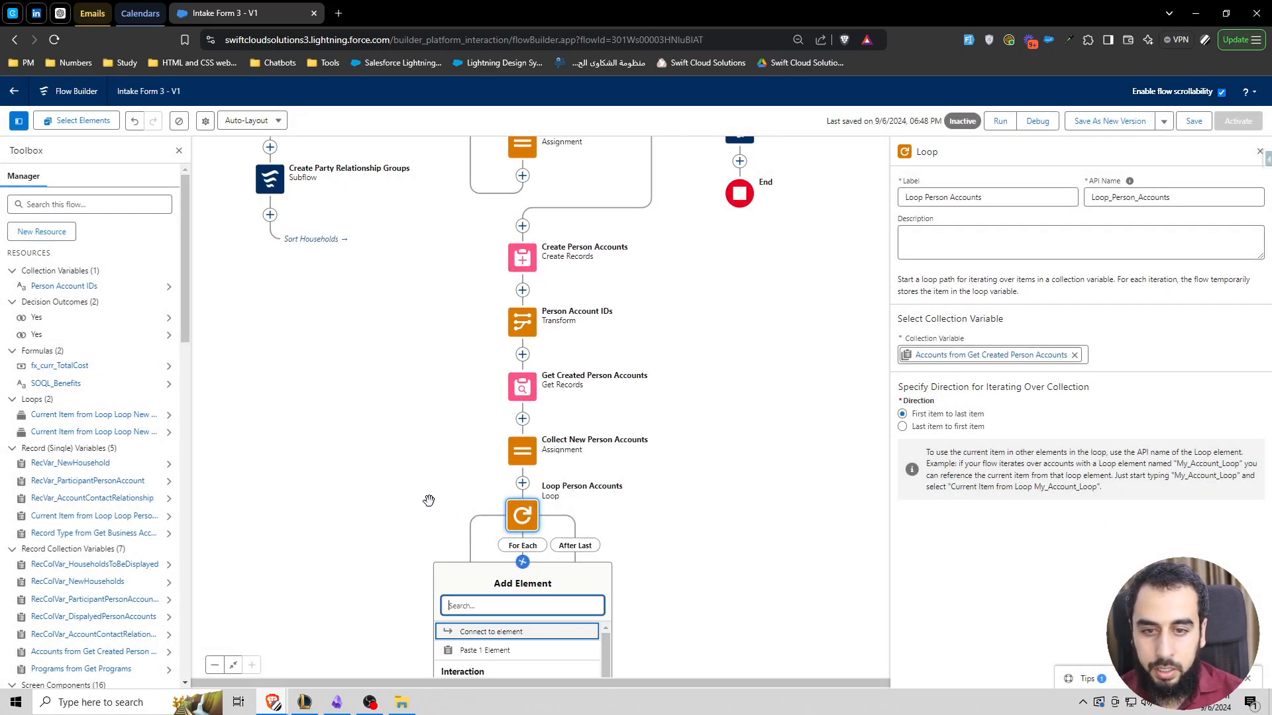
{"action": "left_click", "coordinate": [480, 548]}
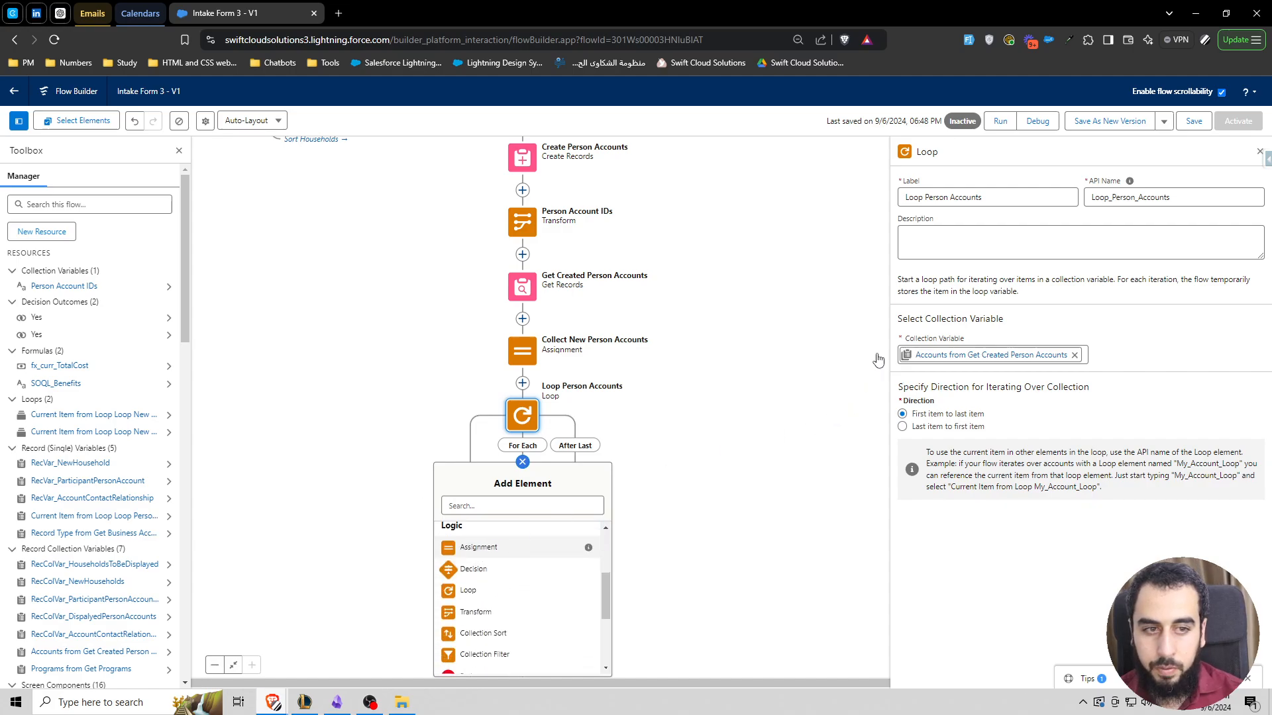
{"action": "type", "text": "Assign "}
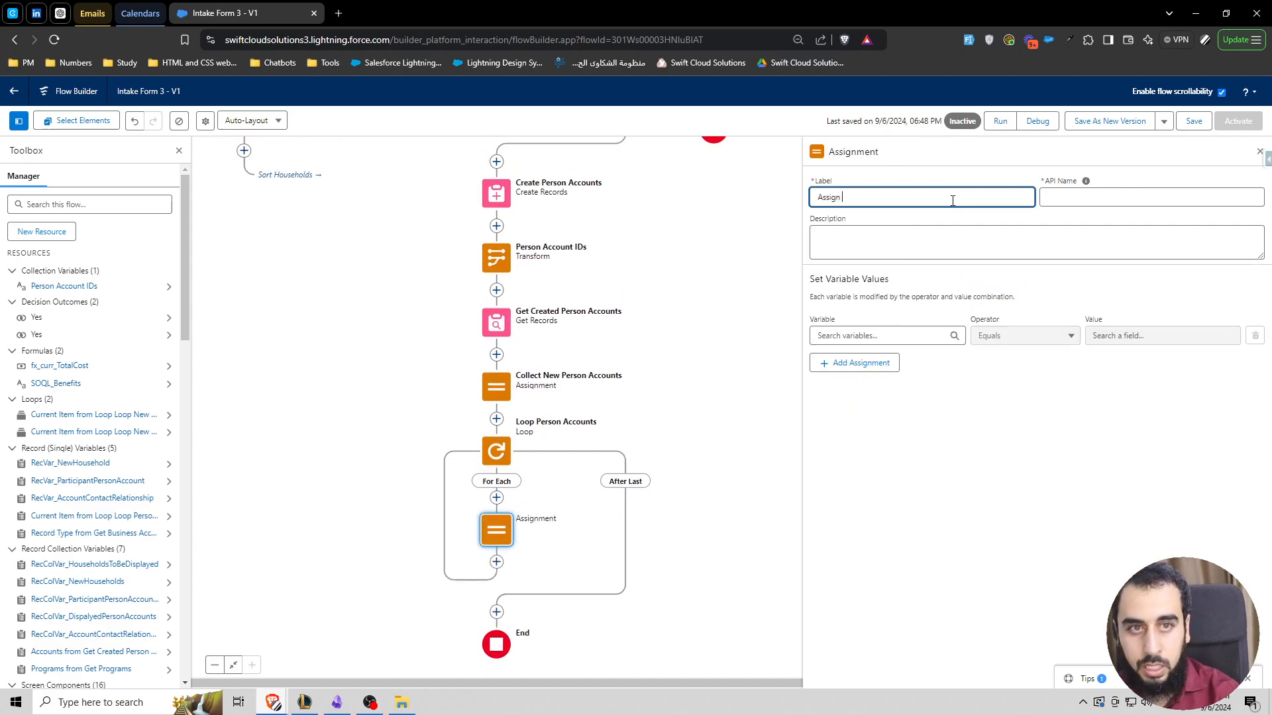
{"action": "type", "text": "Acco"}
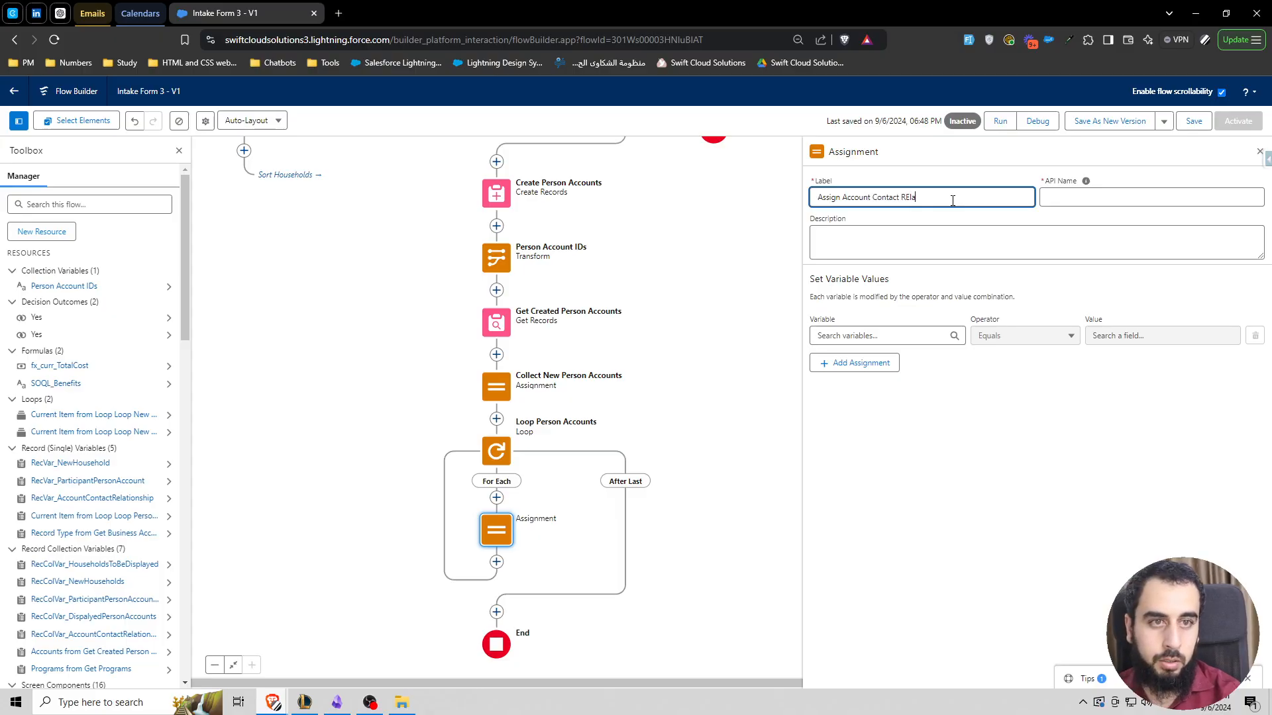
{"action": "type", "text": "unt Contact Relati"}
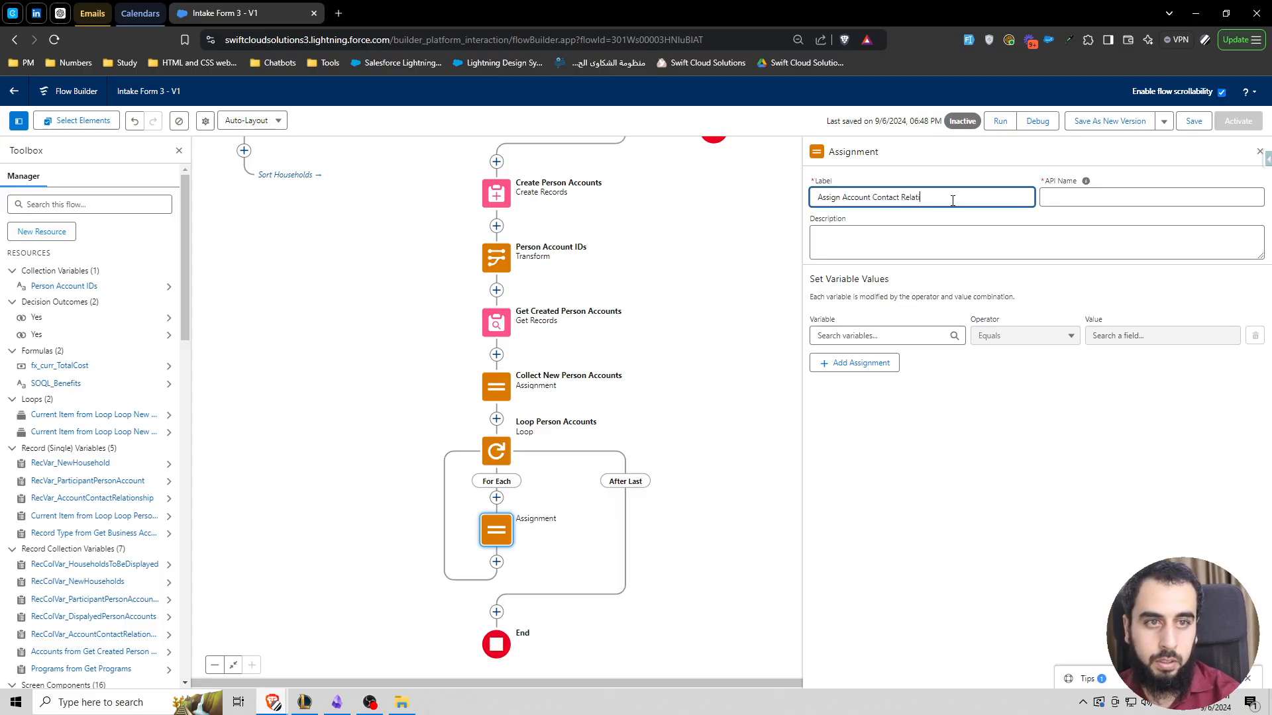
{"action": "type", "text": "onship"}
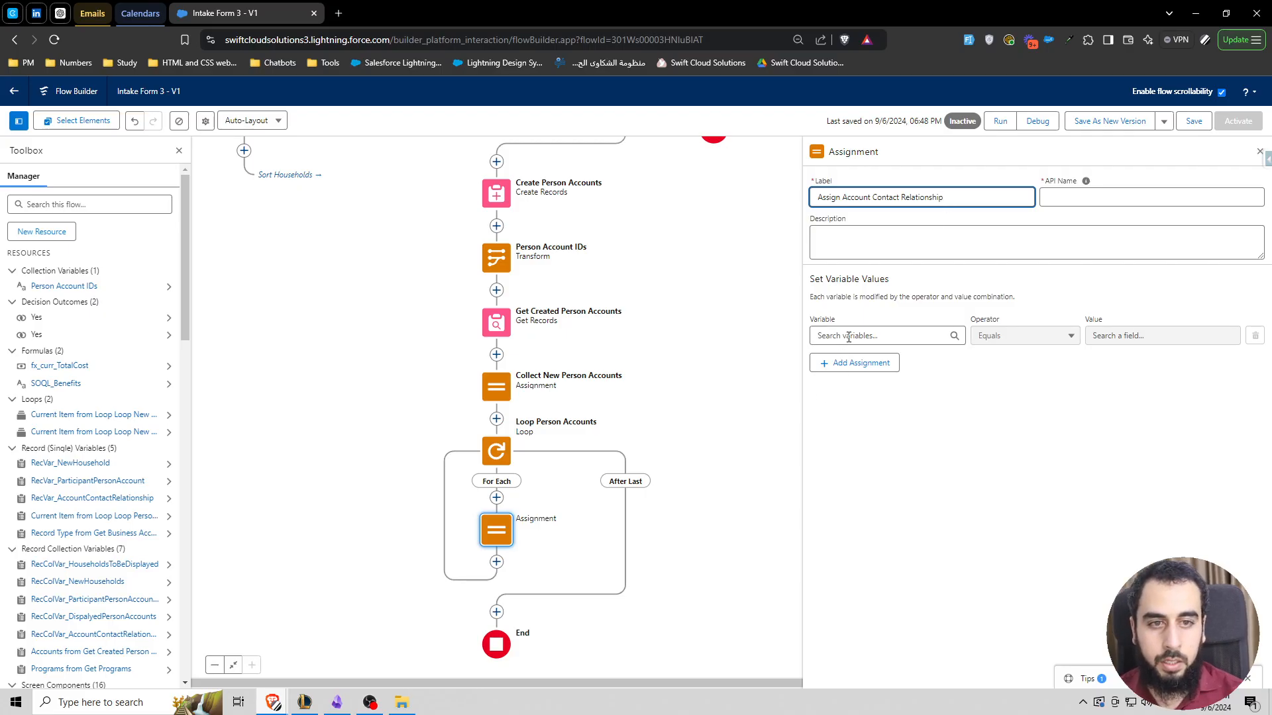
Choose the Contact ID field of RecVar_AccountContactRelationship as the first variable to set in the assignment.
{"action": "left_click", "coordinate": [849, 338]}
{"action": "type", "text": "recvar"}
{"action": "left_click", "coordinate": [952, 402]}
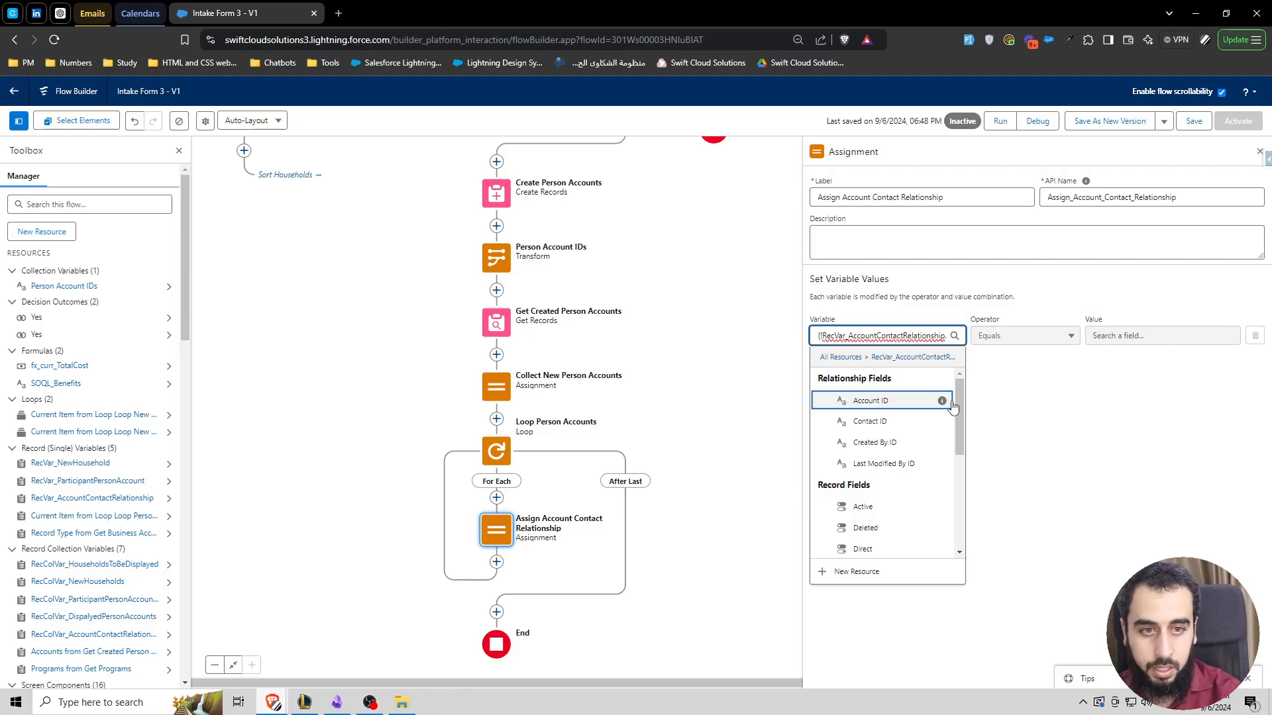
{"action": "type", "text": "contact"}
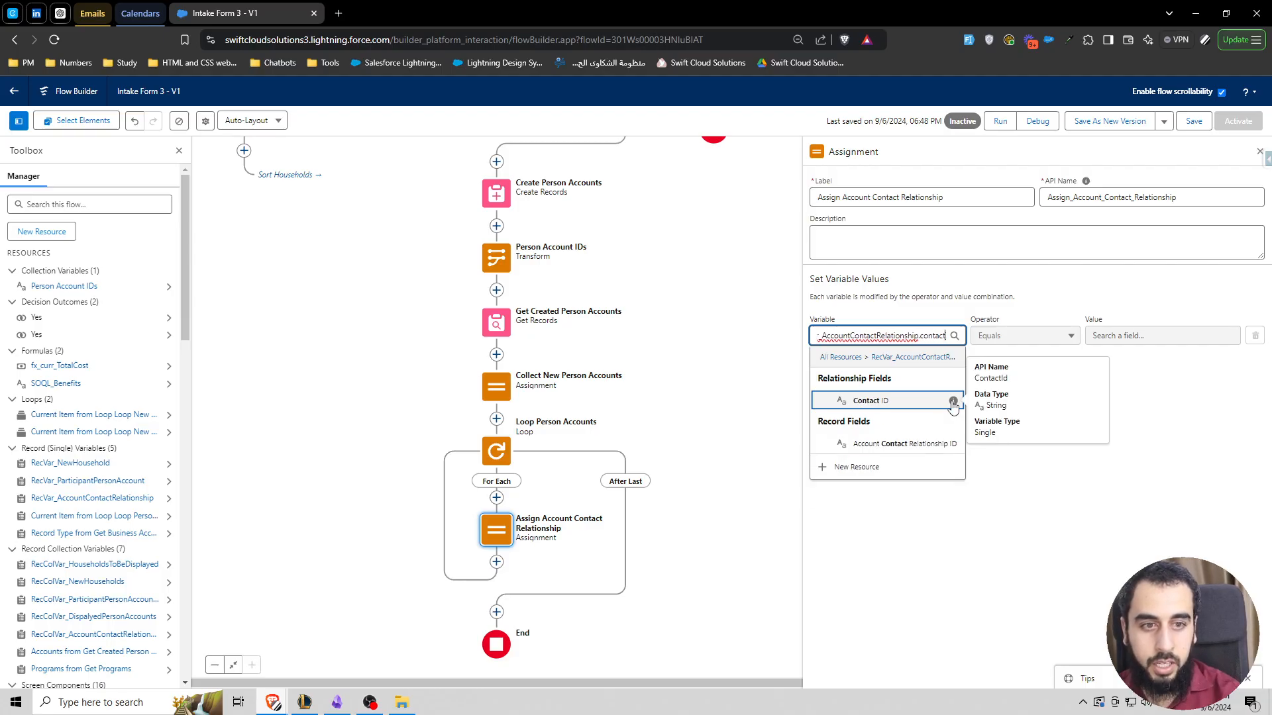
{"action": "left_click", "coordinate": [900, 400]}
Set the value for Contact ID to the PersonContactId field of the current item from Loop Person Accounts.
{"action": "left_click", "coordinate": [1134, 336]}
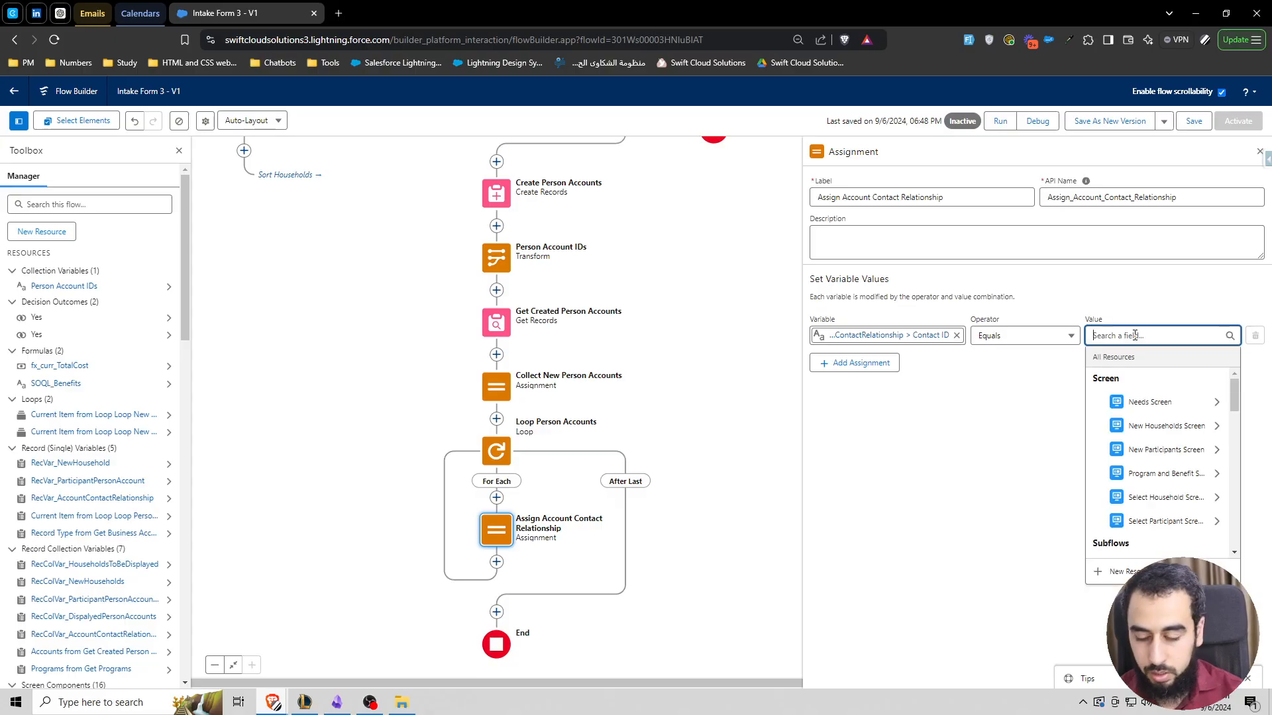
{"action": "type", "text": "current"}
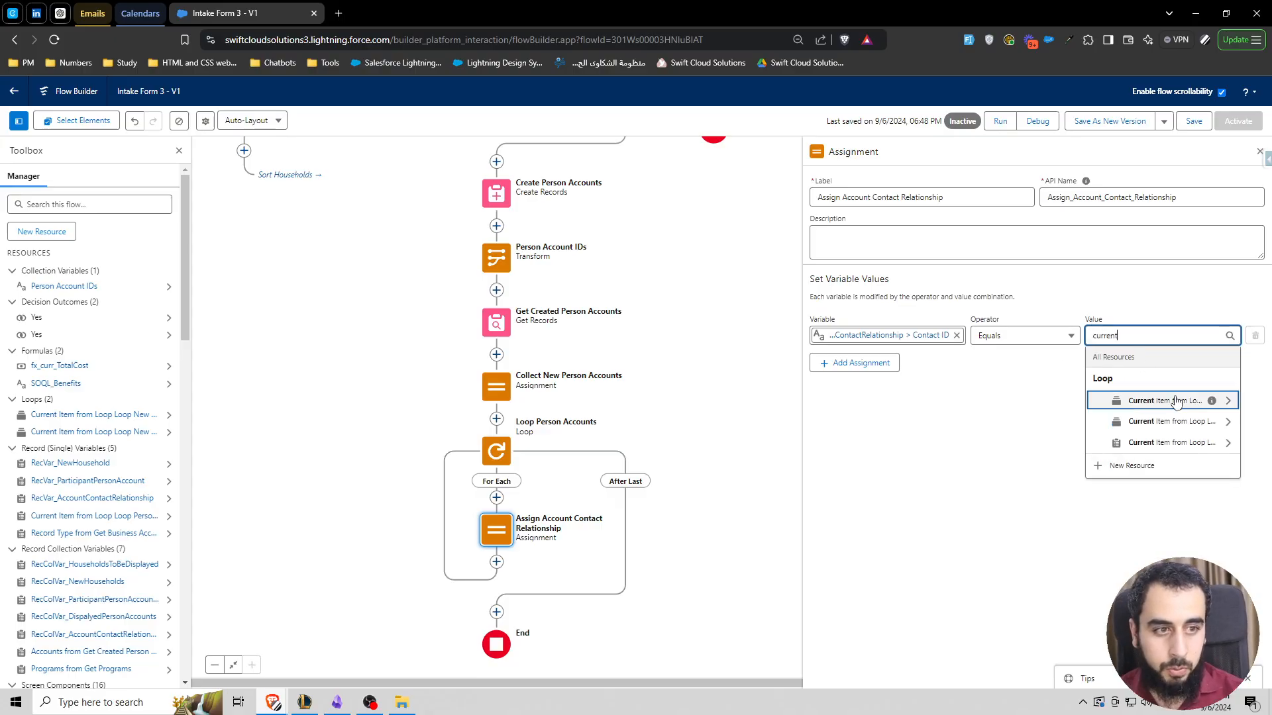
{"action": "left_click", "coordinate": [1173, 450]}
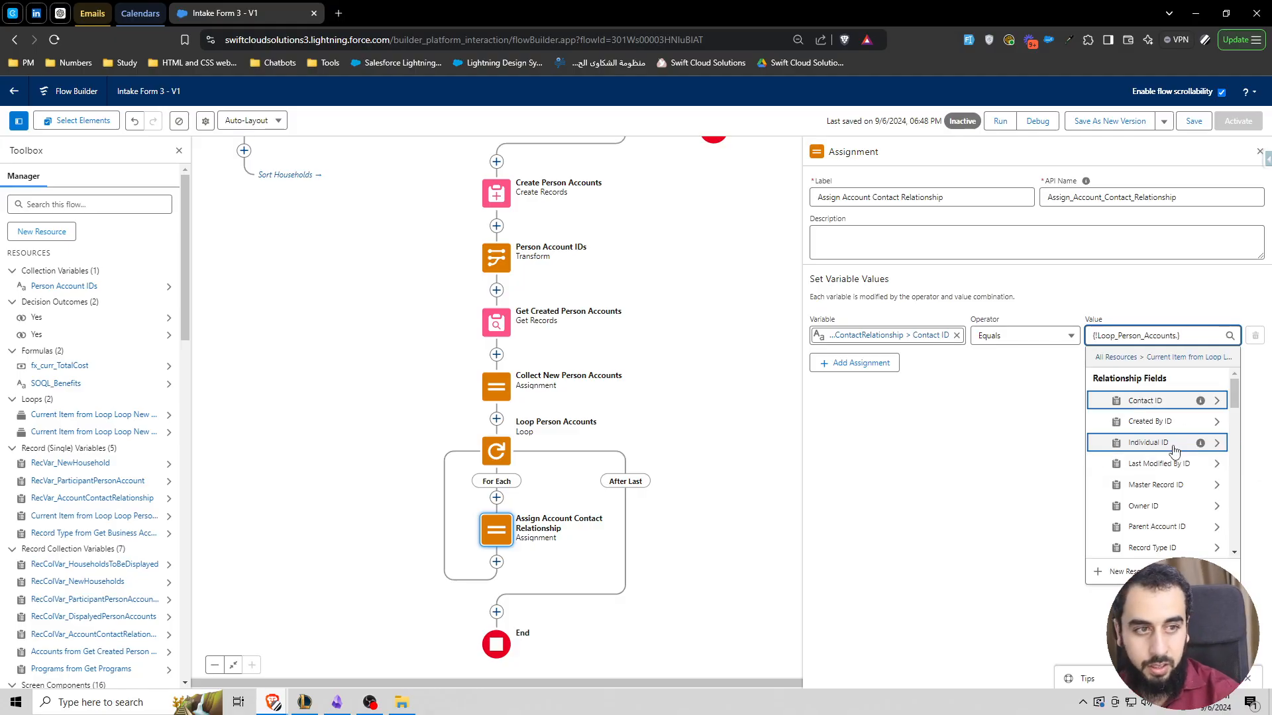
{"action": "type", "text": "contact"}
{"action": "mouse_move", "coordinate": [1228, 426]}
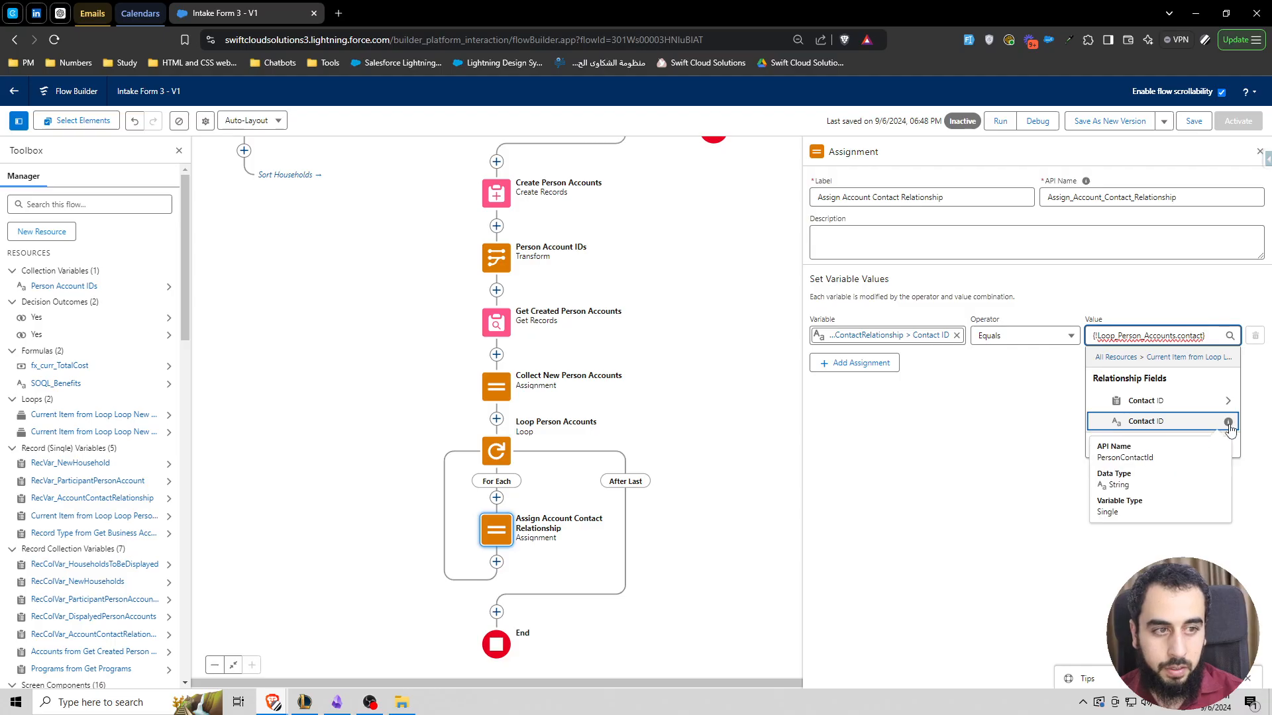
{"action": "left_click", "coordinate": [1153, 422]}
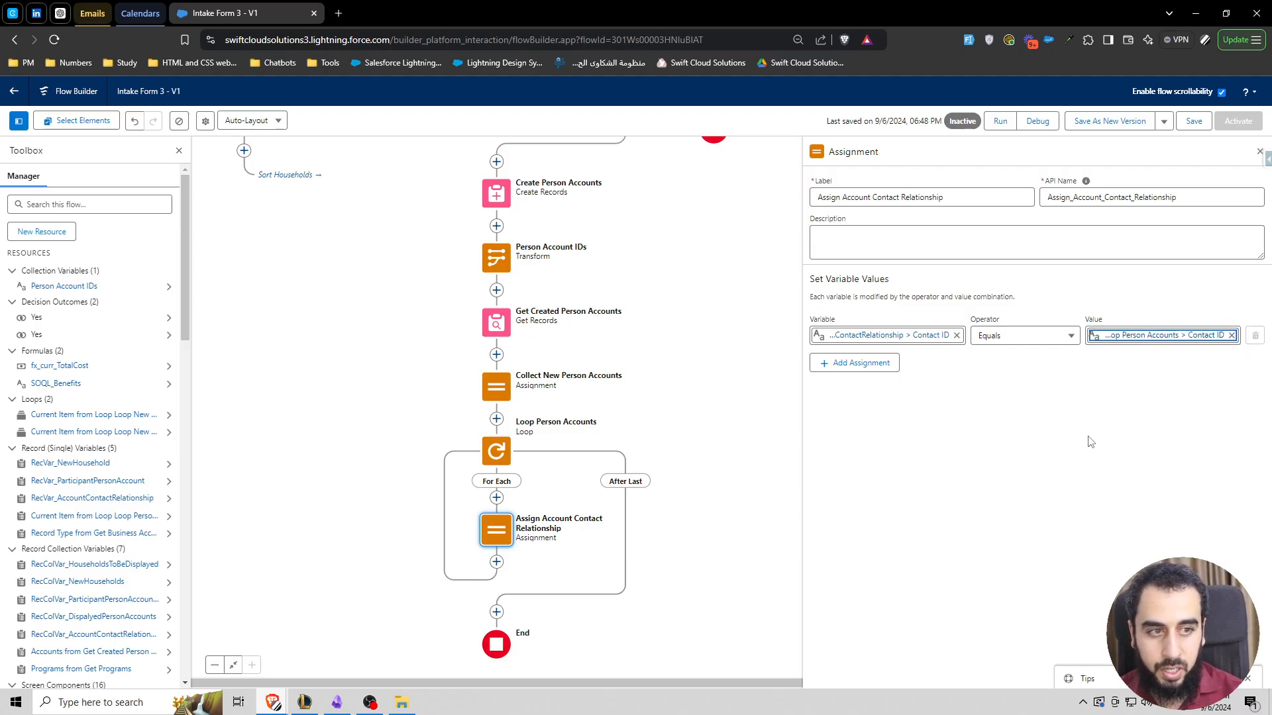
Add a second row to the assignment and choose the Account ID field of RecVar_AccountContactRelationship as its variable.
{"action": "left_click", "coordinate": [888, 363]}
{"action": "left_click", "coordinate": [885, 373]}
{"action": "type", "text": "recvar"}
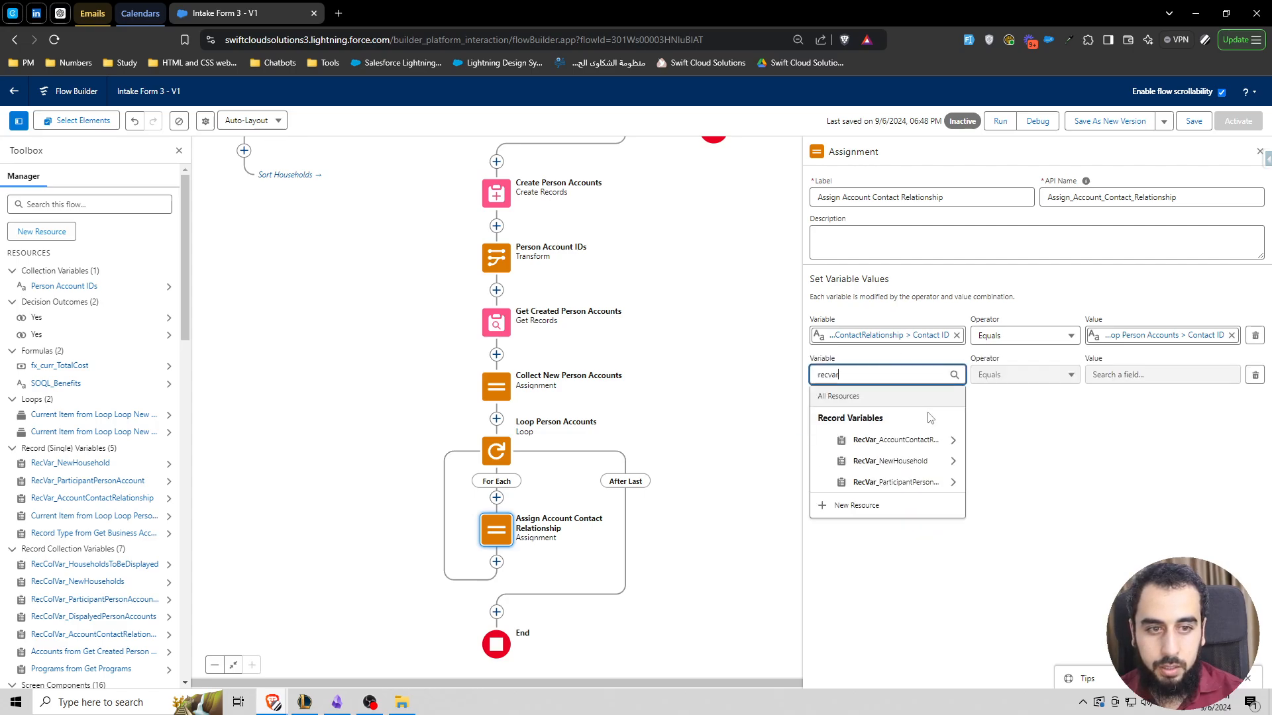
{"action": "left_click", "coordinate": [937, 440]}
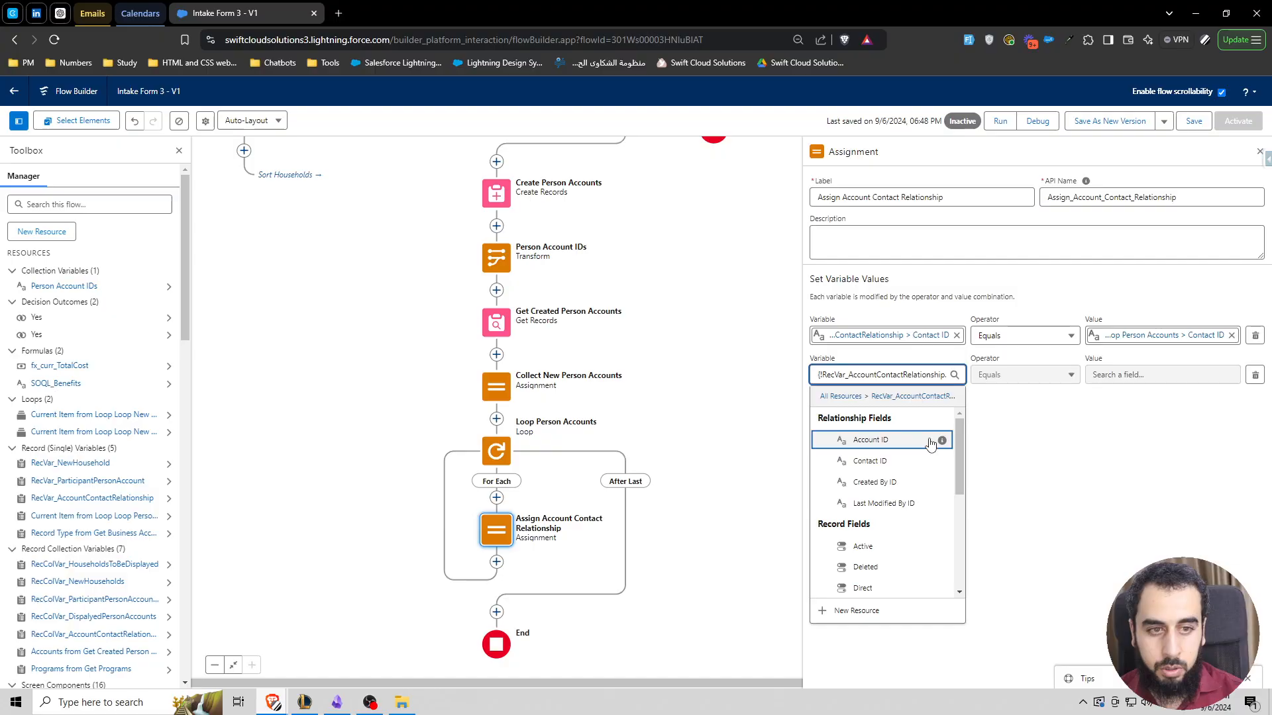
{"action": "left_click", "coordinate": [904, 440]}
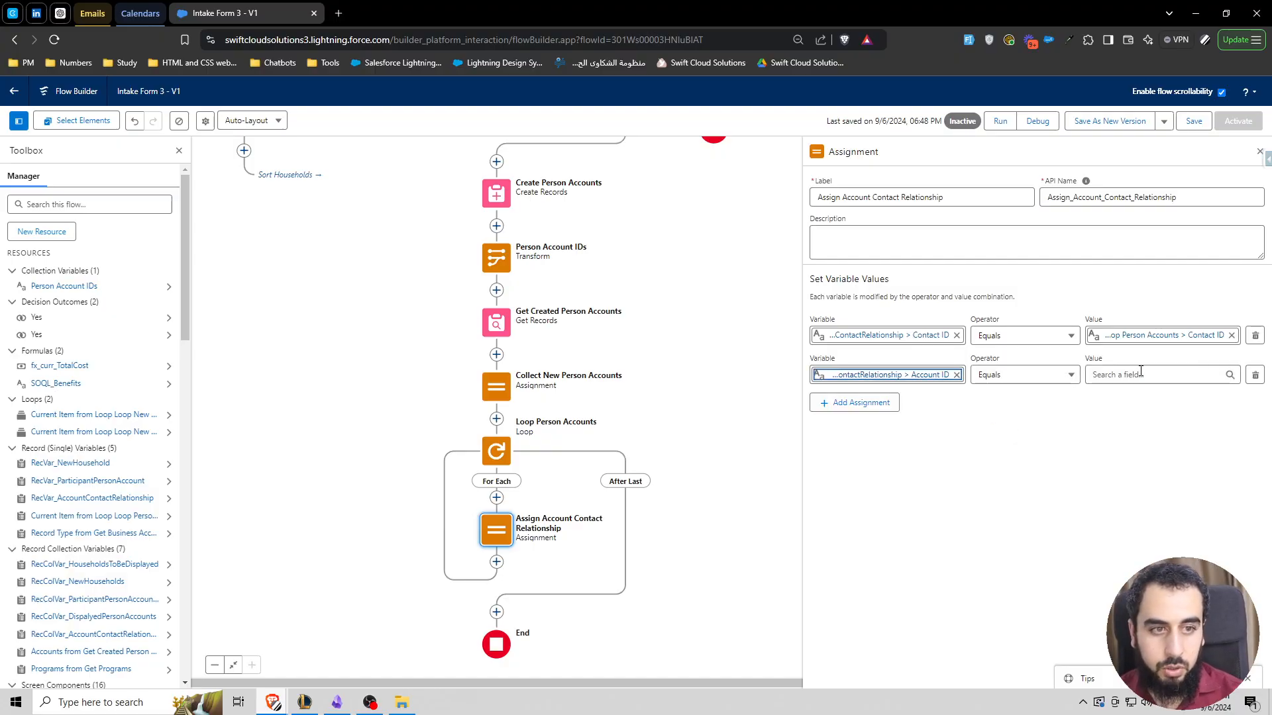
Set the value for Account ID to the Account ID of the First Selected Row in the Select Household table of the Select Household Screen.
{"action": "left_click", "coordinate": [1140, 375]}
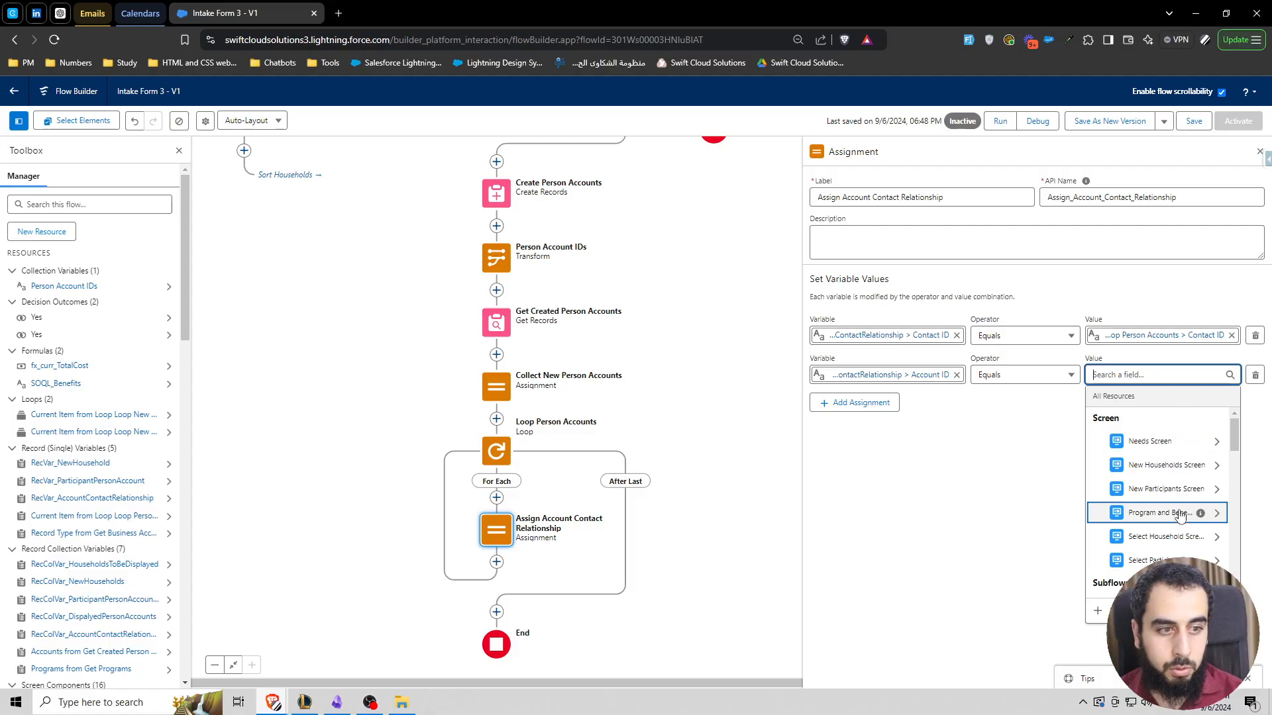
{"action": "left_click", "coordinate": [1163, 543]}
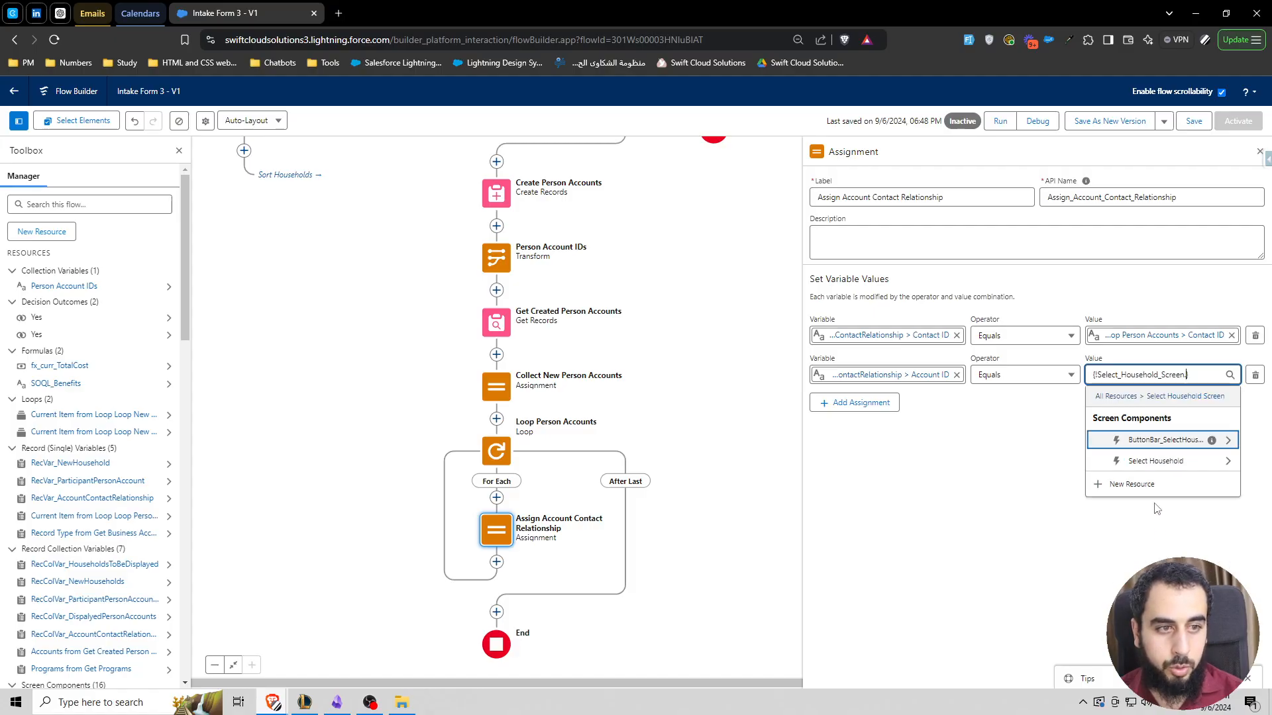
{"action": "left_click", "coordinate": [1161, 462]}
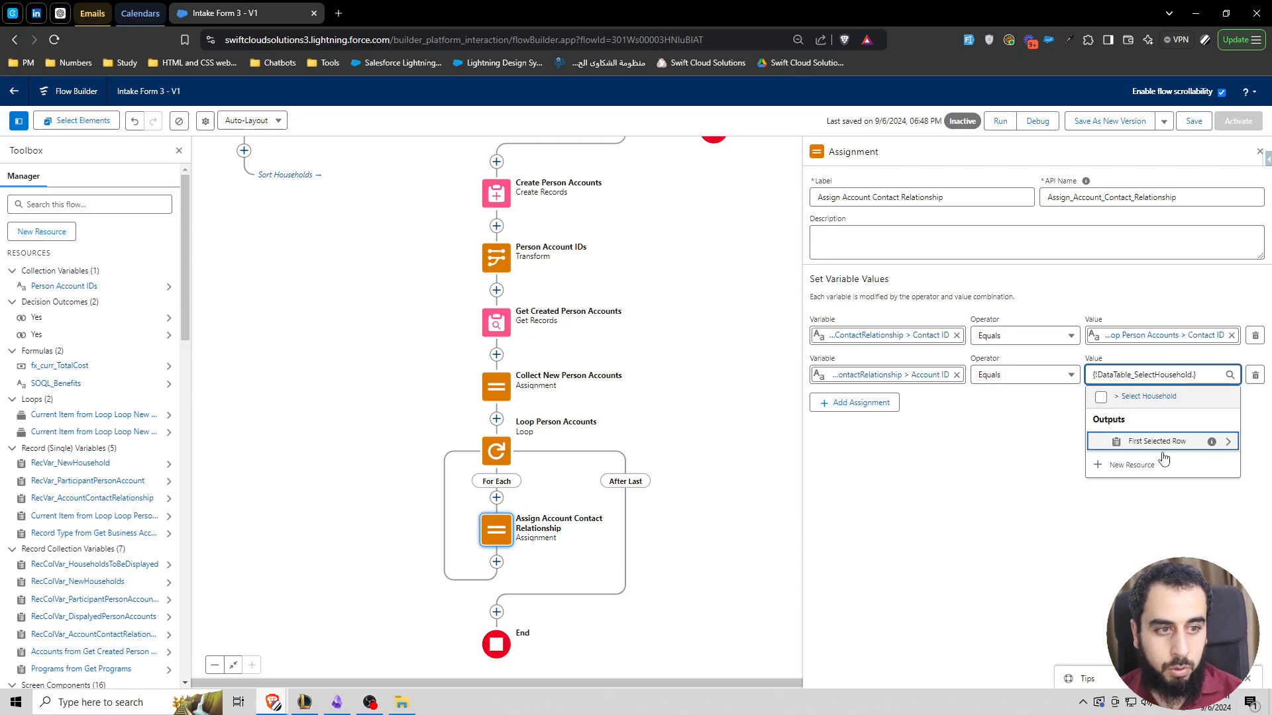
{"action": "left_click", "coordinate": [1162, 445]}
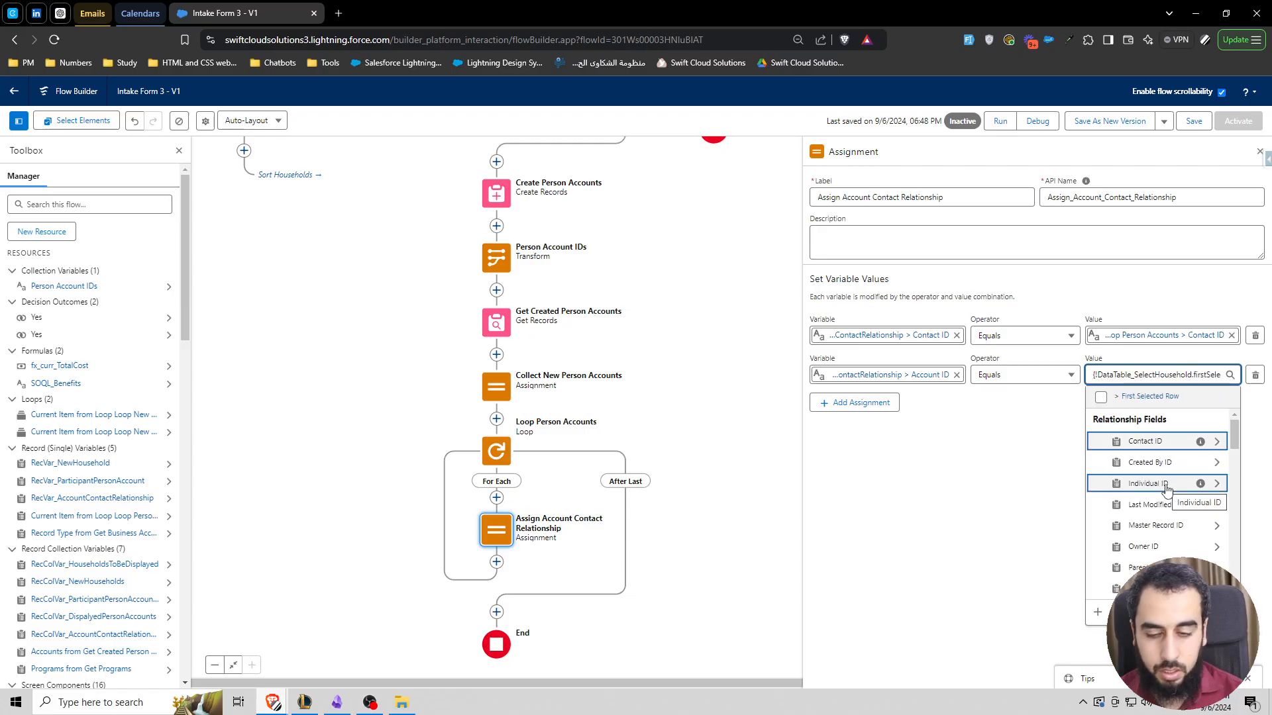
{"action": "type", "text": "account id"}
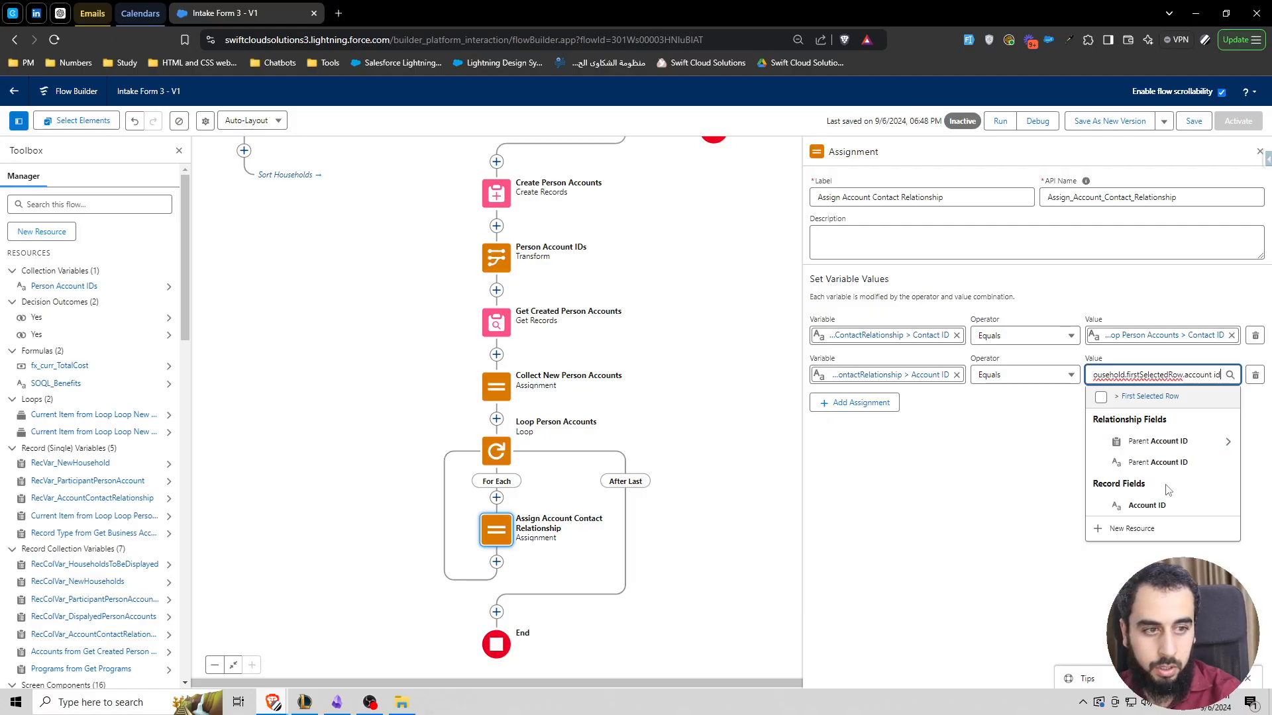
{"action": "left_click", "coordinate": [1133, 505]}
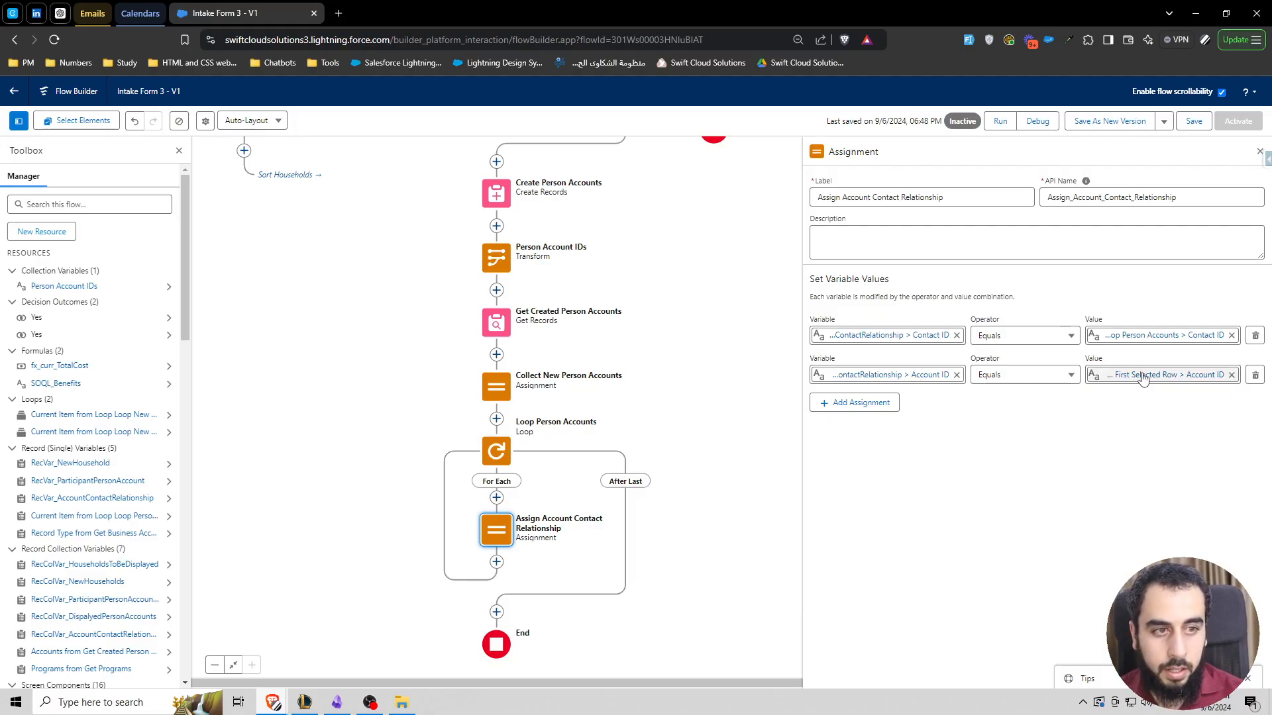
Add an assignment labelled Collect Account Contact Relationships after Assign Account Contact Relationship inside the loop.
{"action": "left_click", "coordinate": [496, 562]}
{"action": "type", "text": "a"}
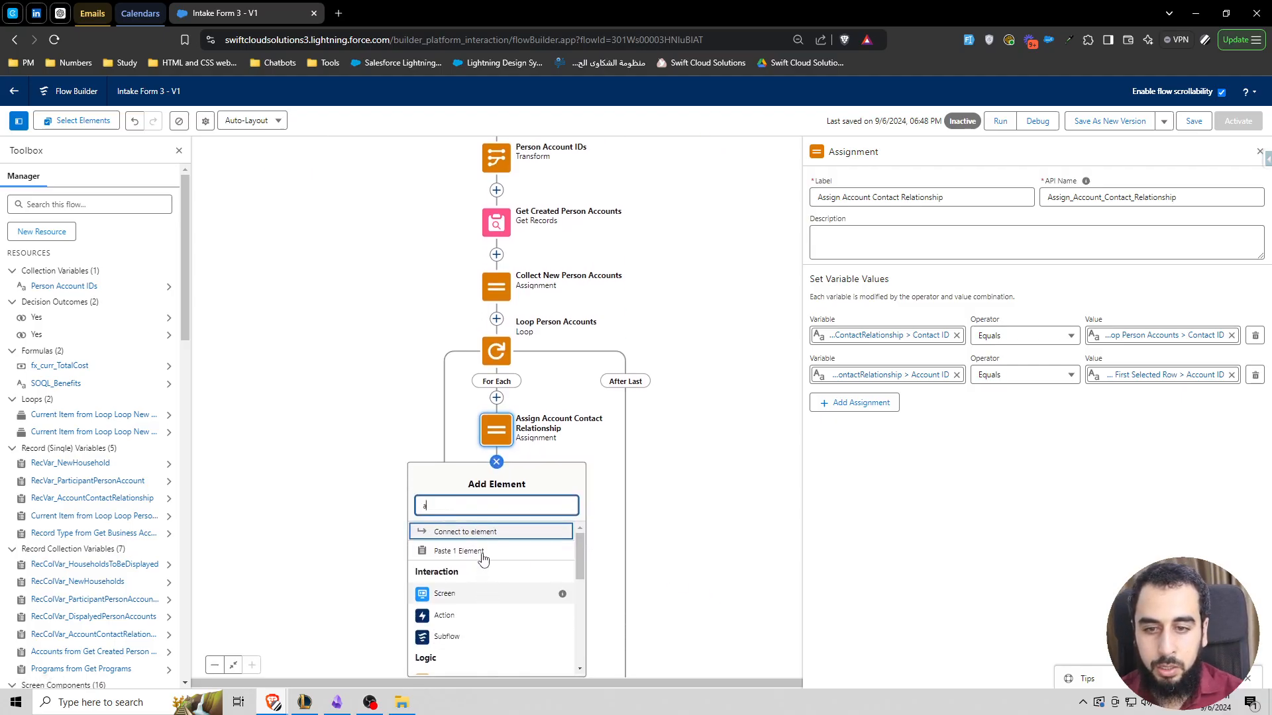
{"action": "type", "text": "ss"}
{"action": "key", "text": "Return"}
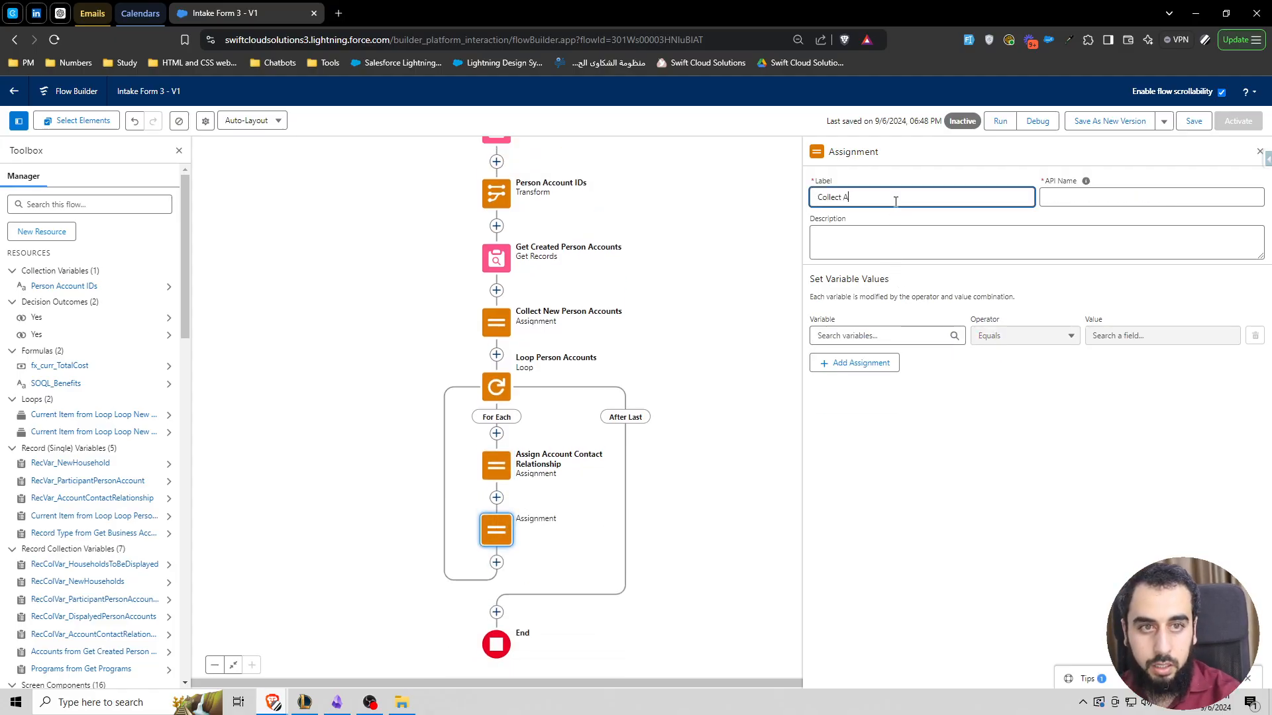
{"action": "type", "text": "Collect Account Contact Relationships"}
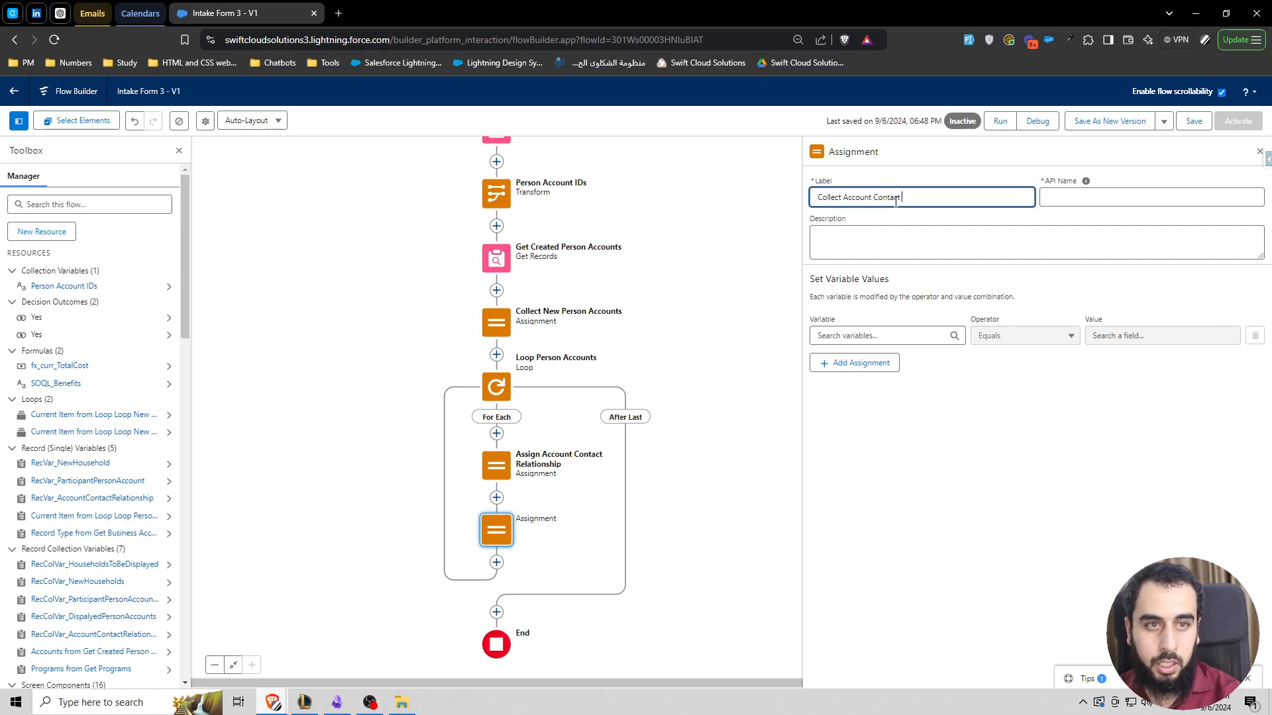
Make the assignment add RecVar_AccountContactRelationship to the RecColVar_AccountContactRelationships collection.
{"action": "left_click", "coordinate": [864, 335]}
{"action": "type", "text": "recv"}
{"action": "key", "text": "BackSpace"}
{"action": "type", "text": "c"}
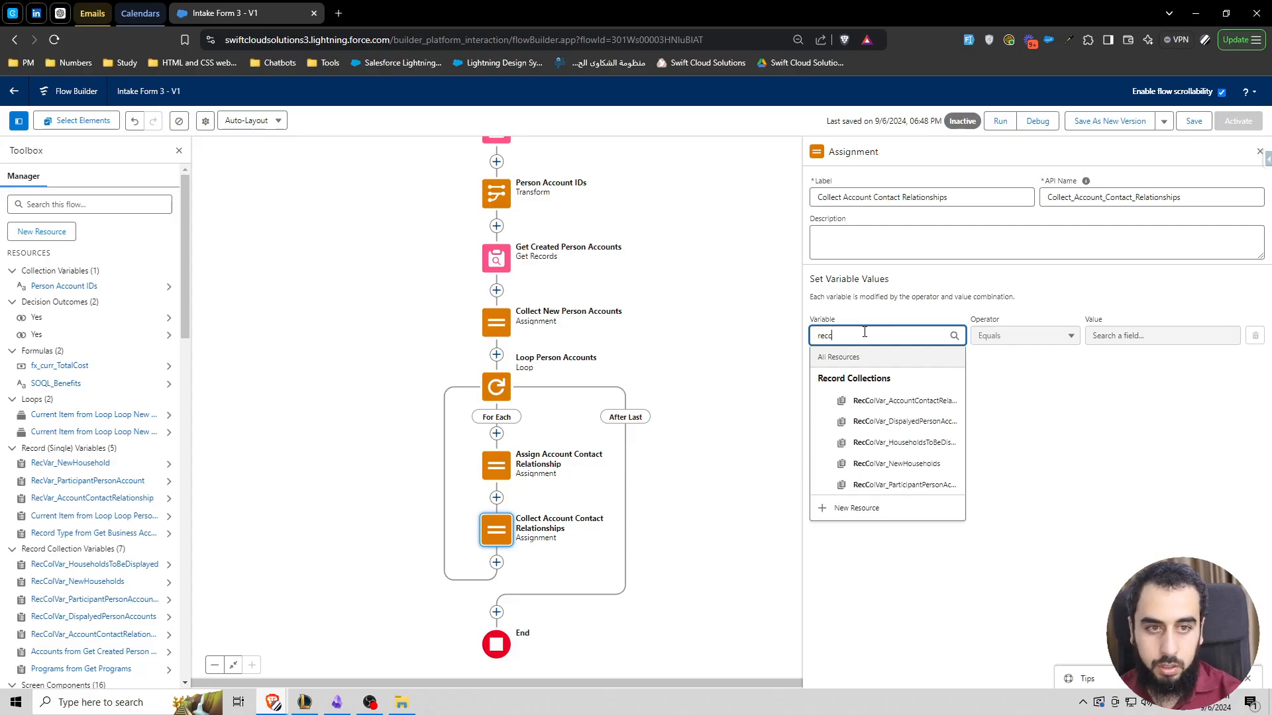
{"action": "left_click", "coordinate": [916, 401]}
{"action": "left_click", "coordinate": [1047, 337]}
{"action": "left_click", "coordinate": [991, 378]}
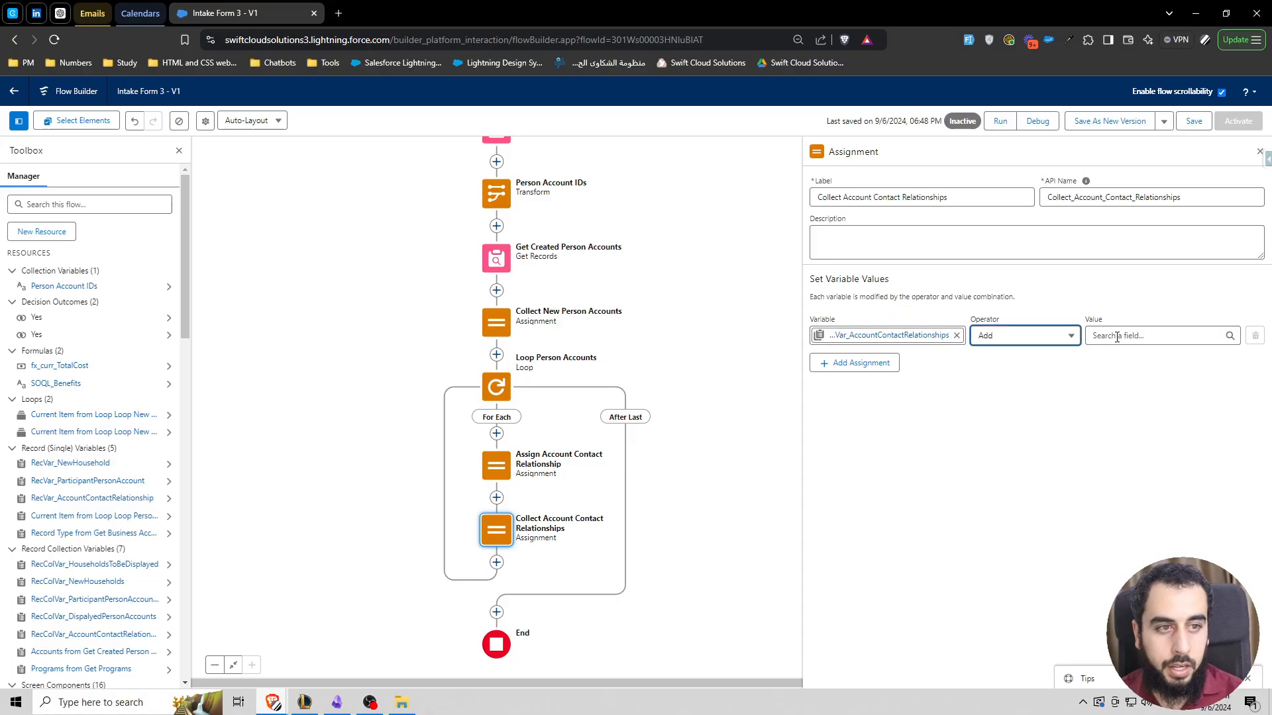
{"action": "left_click", "coordinate": [1117, 337]}
{"action": "type", "text": "recva"}
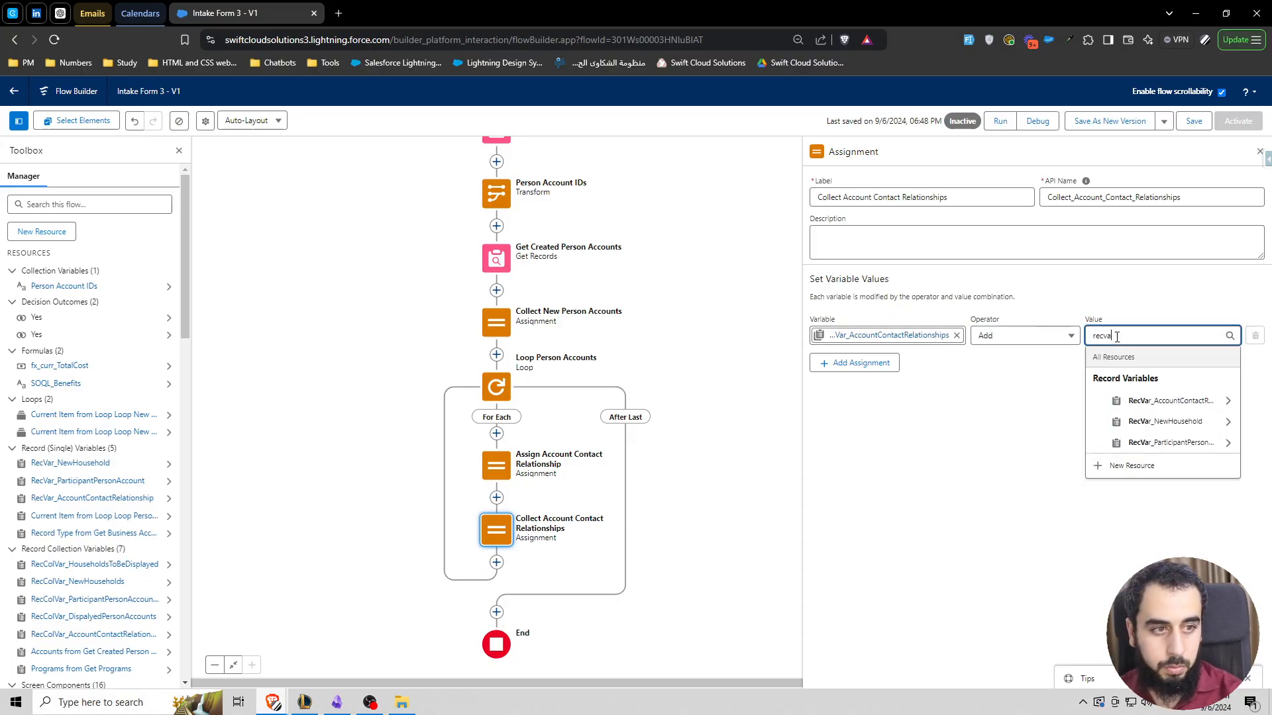
{"action": "left_click", "coordinate": [1170, 401]}
{"action": "left_click", "coordinate": [1000, 419]}
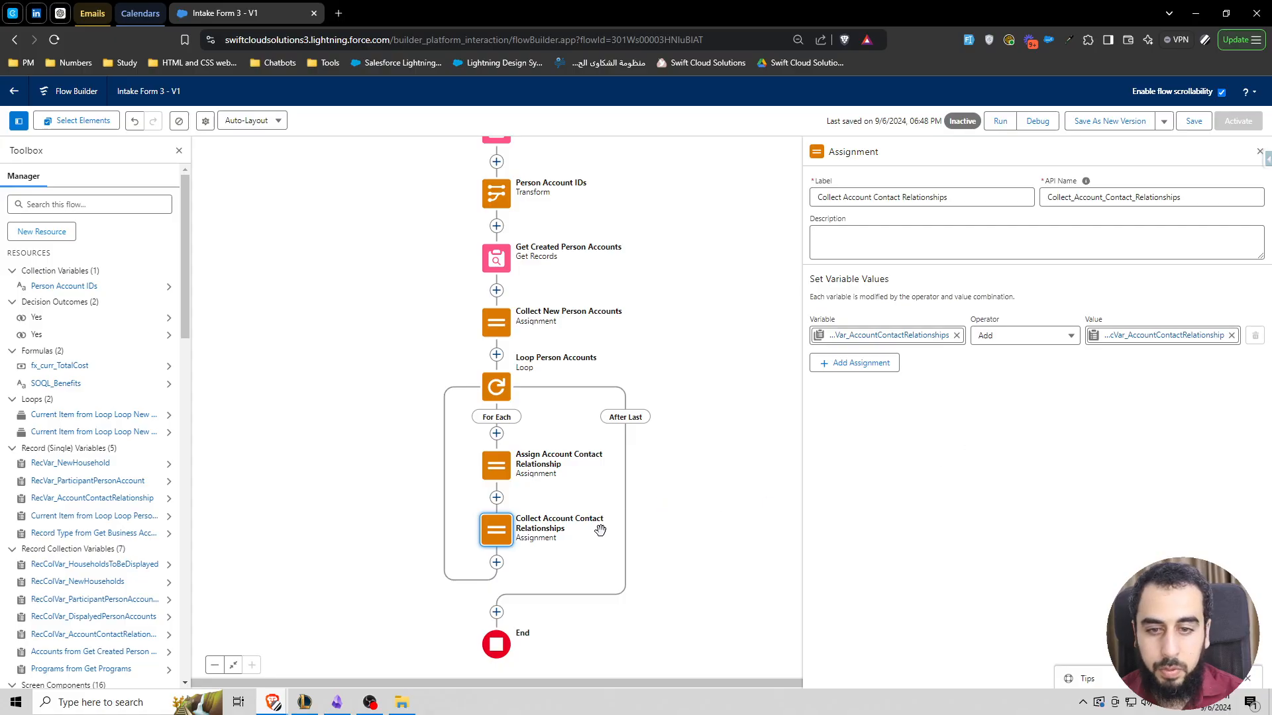
Add a Create Records element labelled Create Account Contact Relationships after the Loop Person Accounts loop ends.
{"action": "left_click", "coordinate": [496, 612]}
{"action": "type", "text": "crea"}
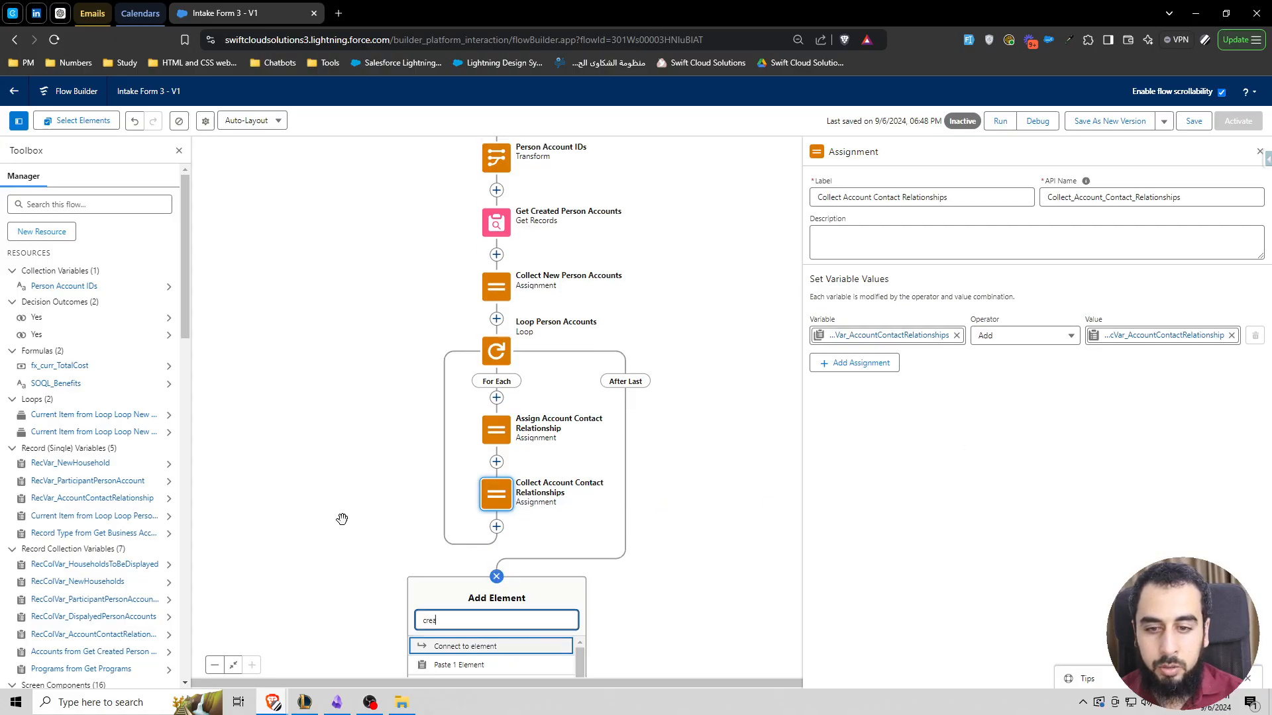
{"action": "left_click", "coordinate": [457, 649]}
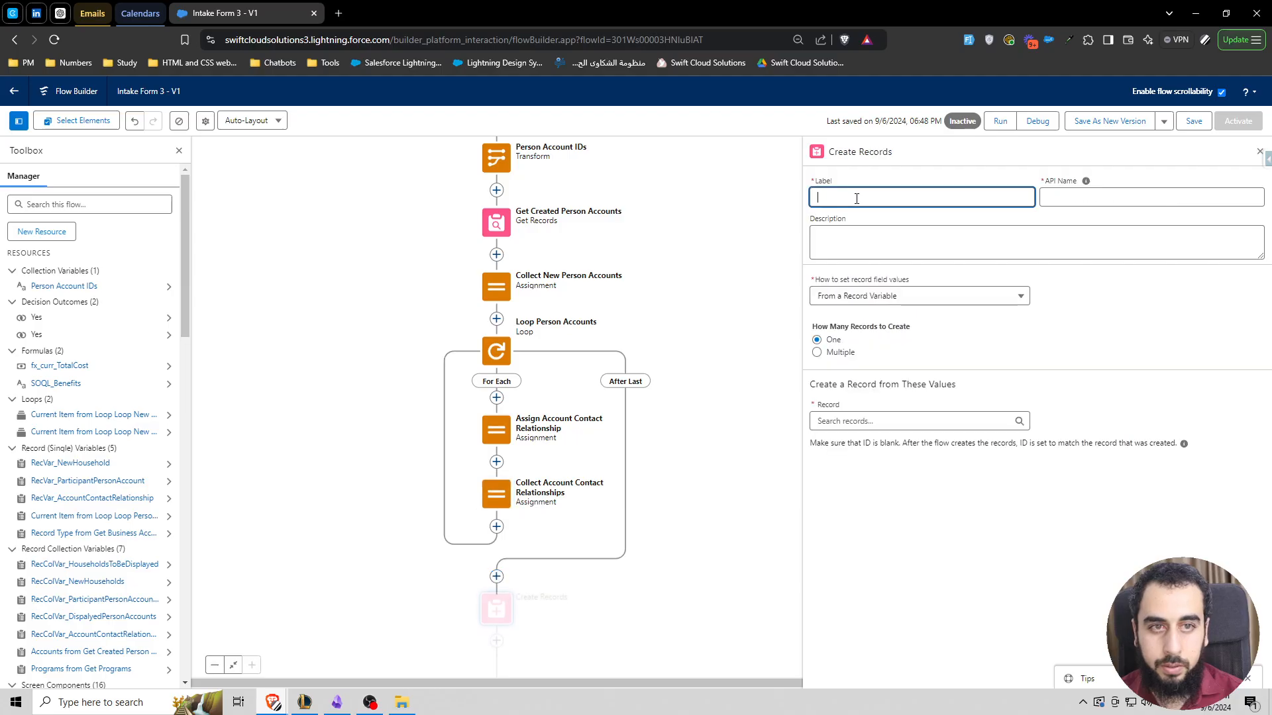
{"action": "type", "text": "Create"}
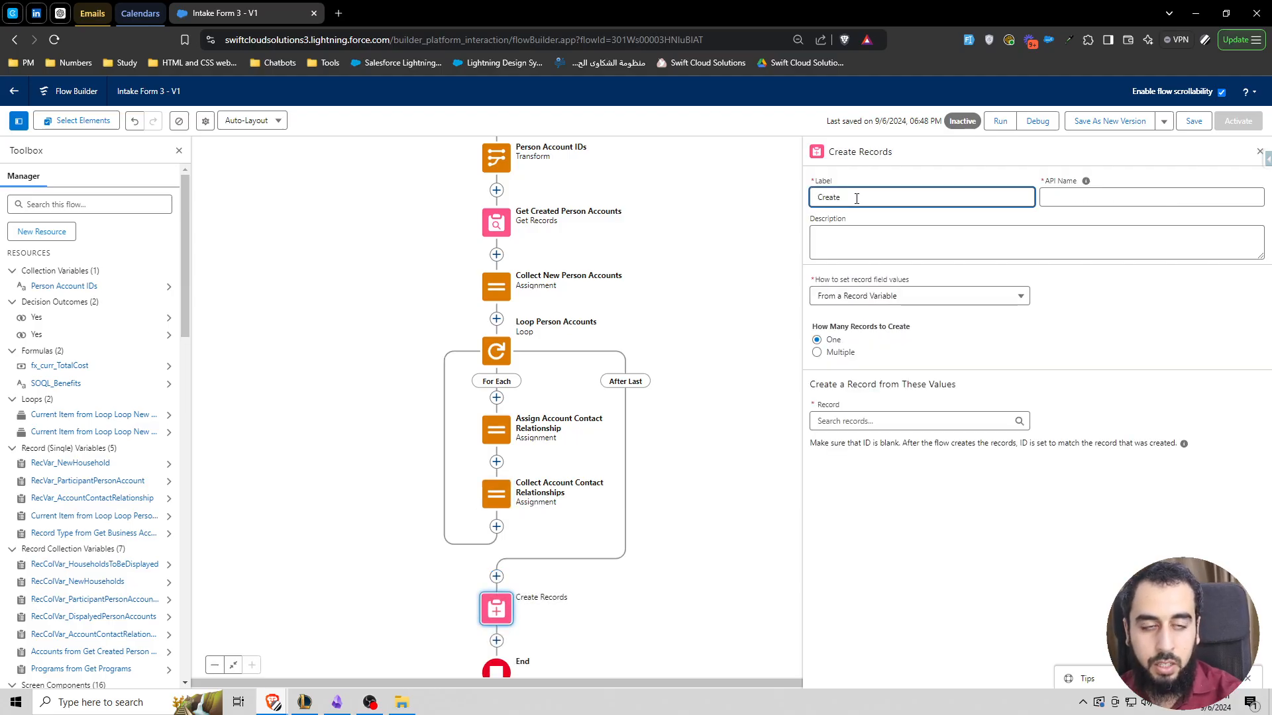
{"action": "type", "text": " Account Contact Relationships"}
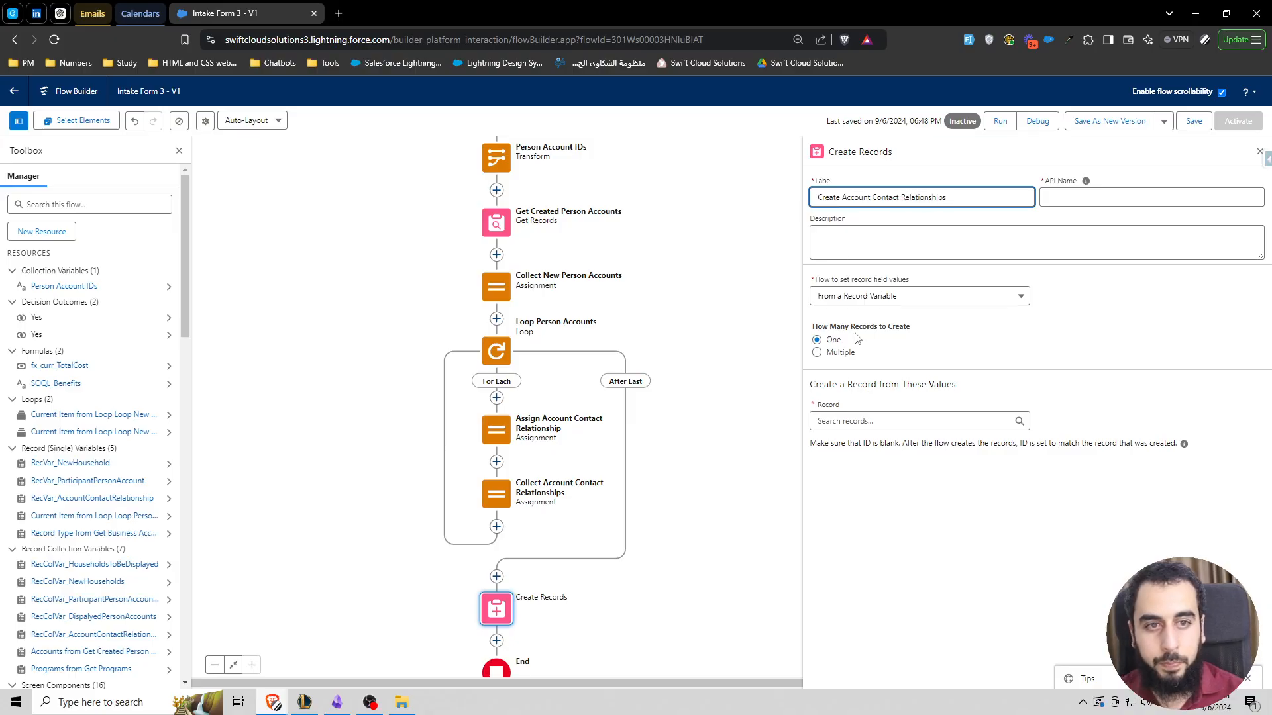
Set the element to create multiple records from the RecColVar_AccountContactRelationships collection and close its settings.
{"action": "left_click", "coordinate": [816, 353]}
{"action": "left_click", "coordinate": [857, 419]}
{"action": "type", "text": "recc"}
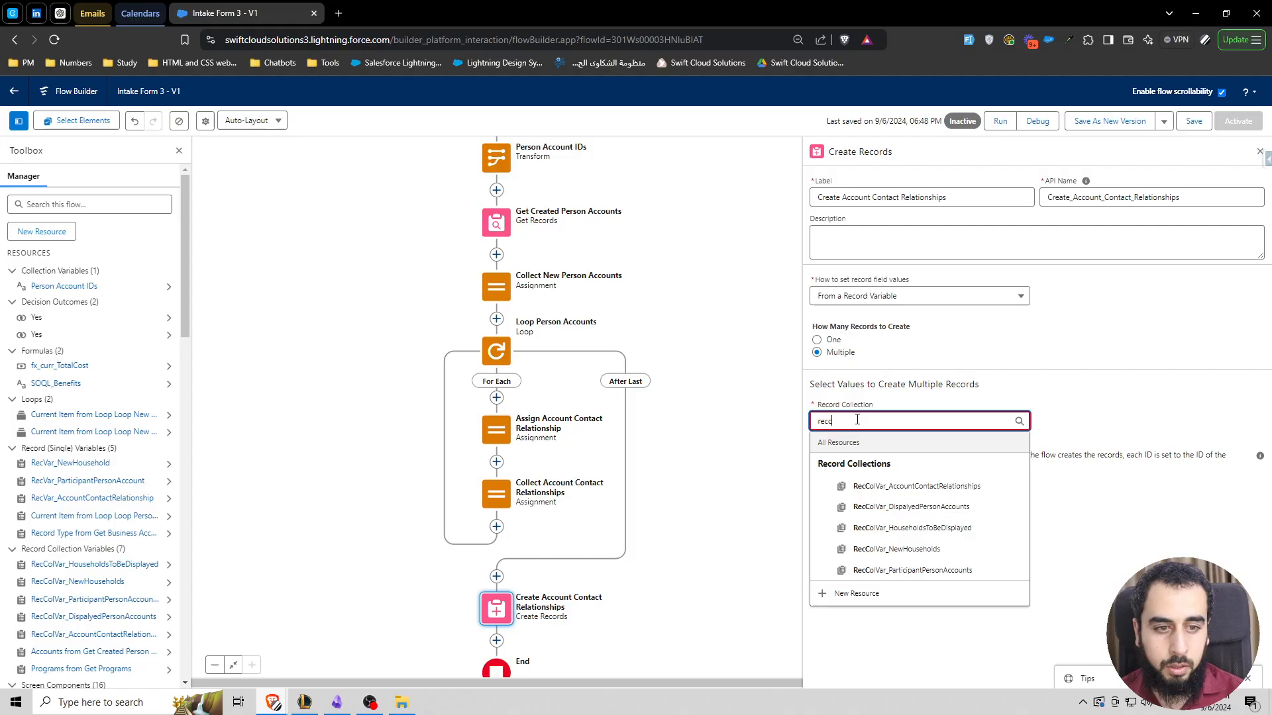
{"action": "left_click", "coordinate": [934, 486]}
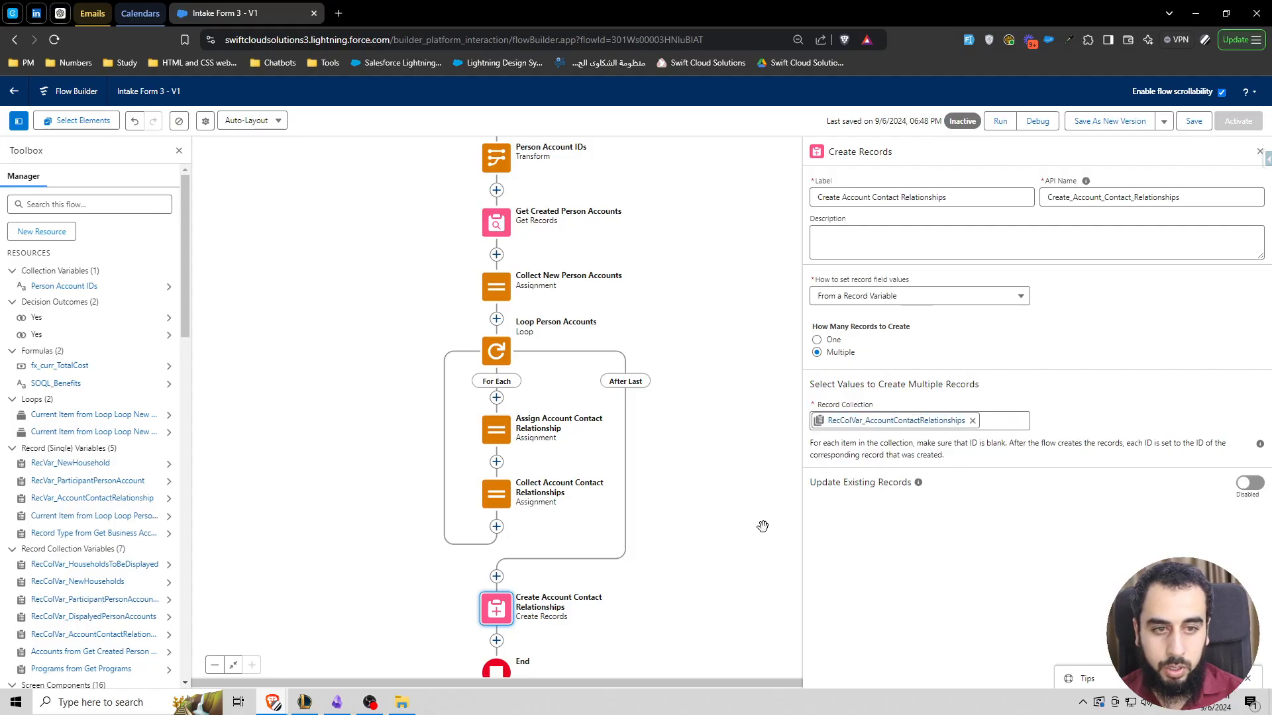
{"action": "left_click", "coordinate": [973, 421]}
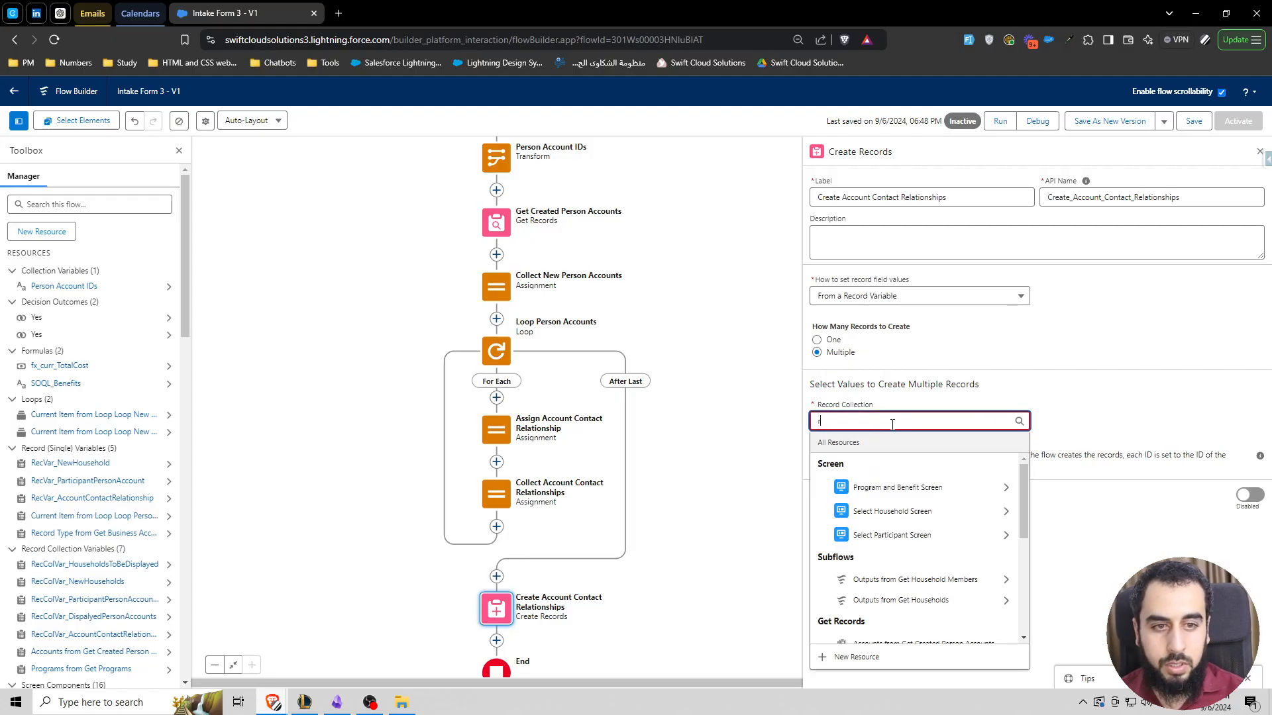
{"action": "type", "text": "recc"}
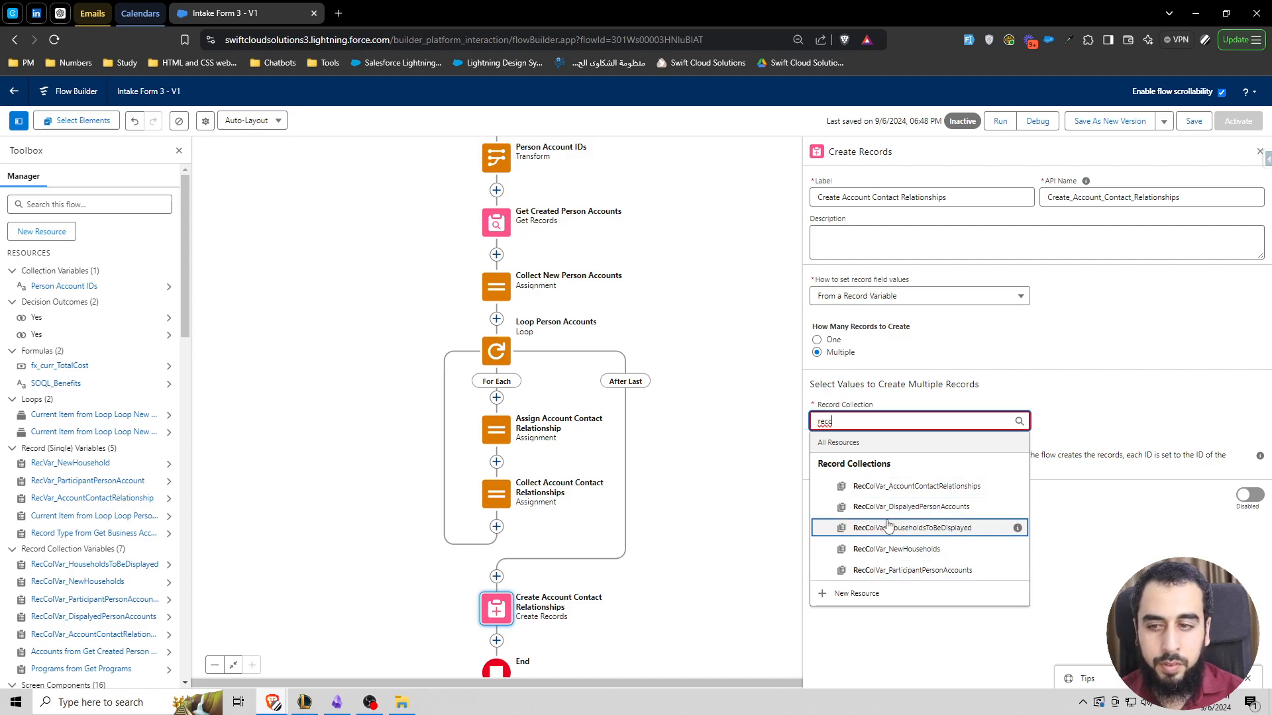
{"action": "left_click", "coordinate": [917, 488]}
{"action": "scroll", "coordinate": [516, 487], "scroll_direction": "up", "scroll_amount": 3}
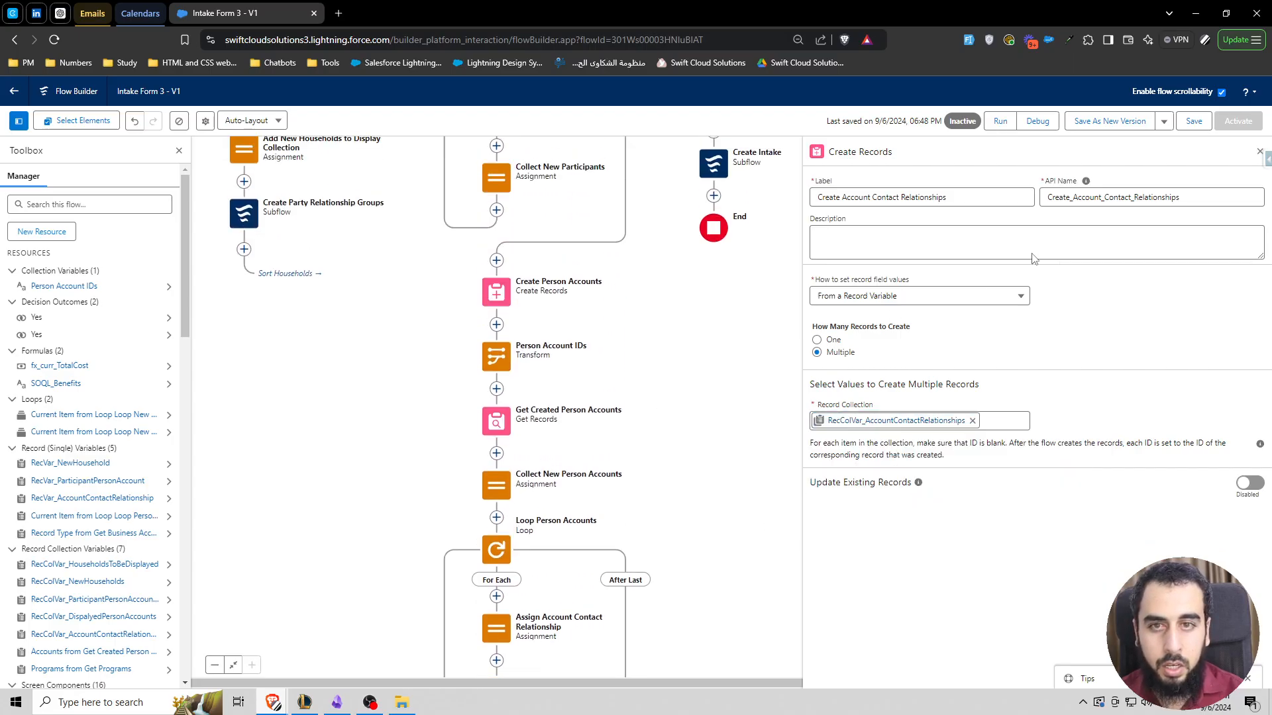
{"action": "left_click", "coordinate": [1258, 153]}
Compare the new households branch with the new participants branch, from creating the records through to Create Account Contact Relationships.
{"action": "scroll", "coordinate": [699, 398], "scroll_direction": "up", "scroll_amount": 7}
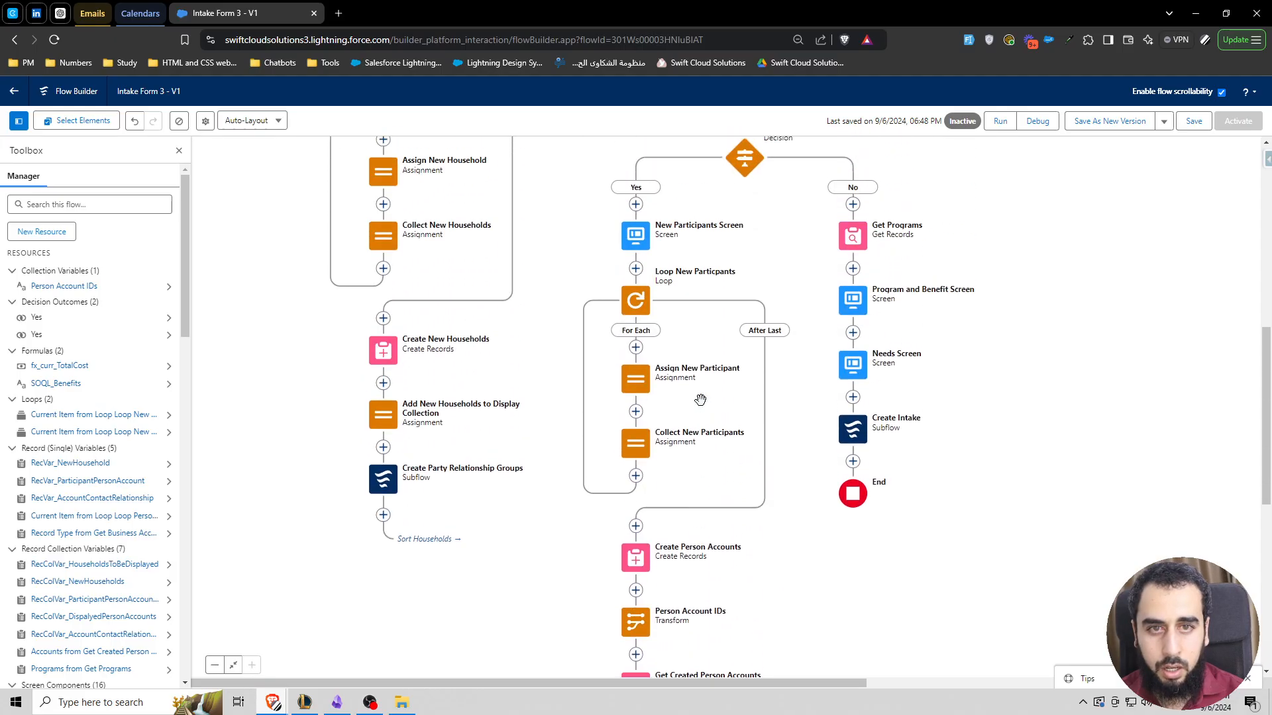
{"action": "scroll", "coordinate": [662, 406], "scroll_direction": "up", "scroll_amount": 4}
{"action": "scroll", "coordinate": [511, 417], "scroll_direction": "down", "scroll_amount": 6}
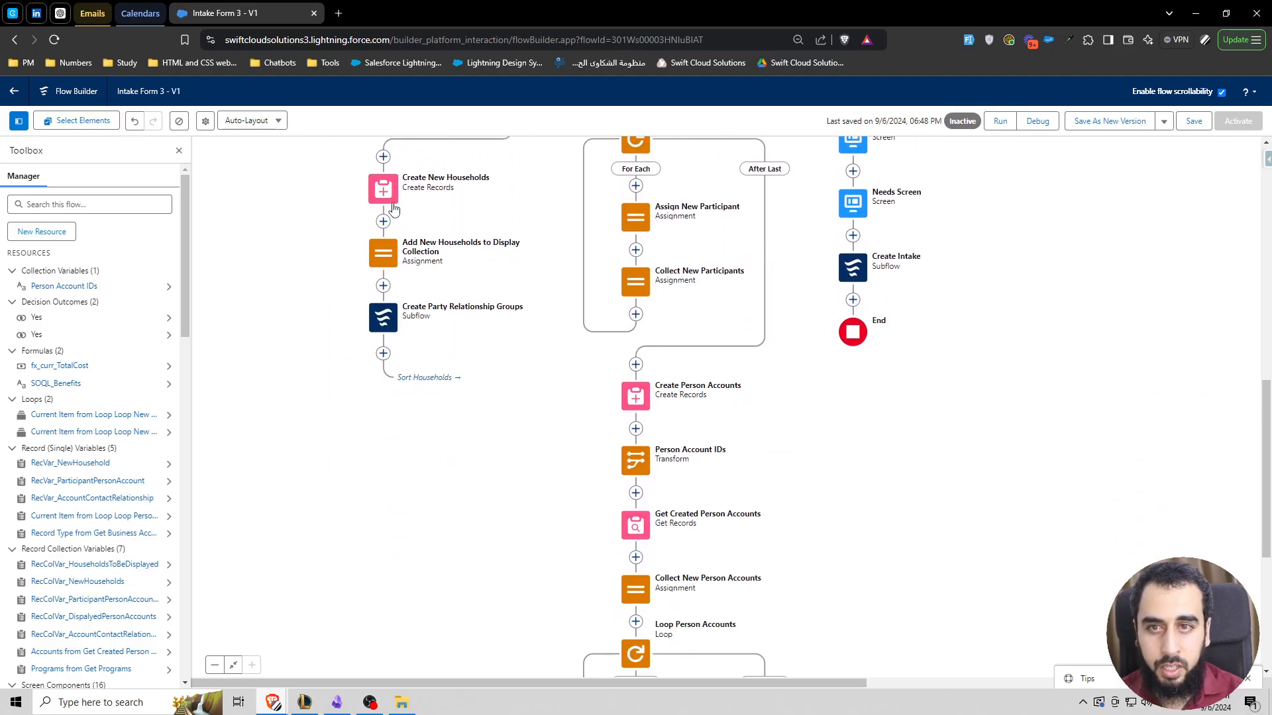
{"action": "scroll", "coordinate": [378, 285], "scroll_direction": "down", "scroll_amount": 1}
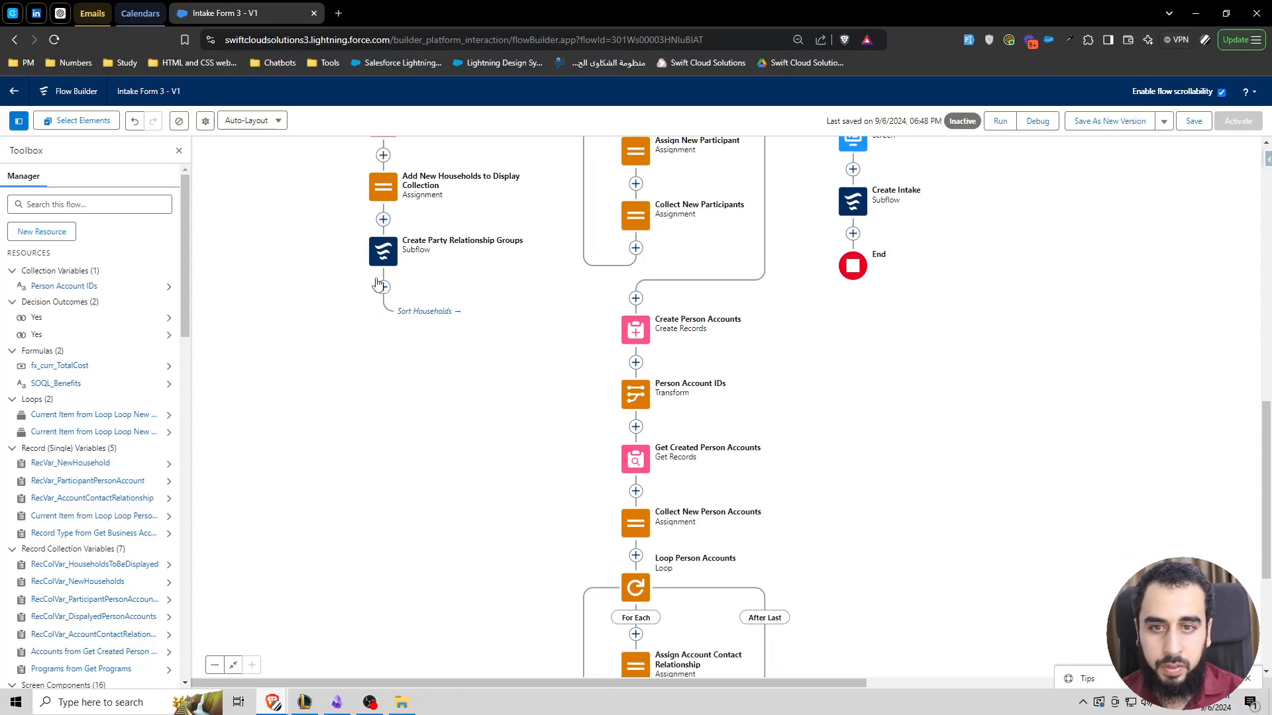
{"action": "scroll", "coordinate": [455, 347], "scroll_direction": "up", "scroll_amount": 2}
{"action": "scroll", "coordinate": [406, 287], "scroll_direction": "down", "scroll_amount": 2}
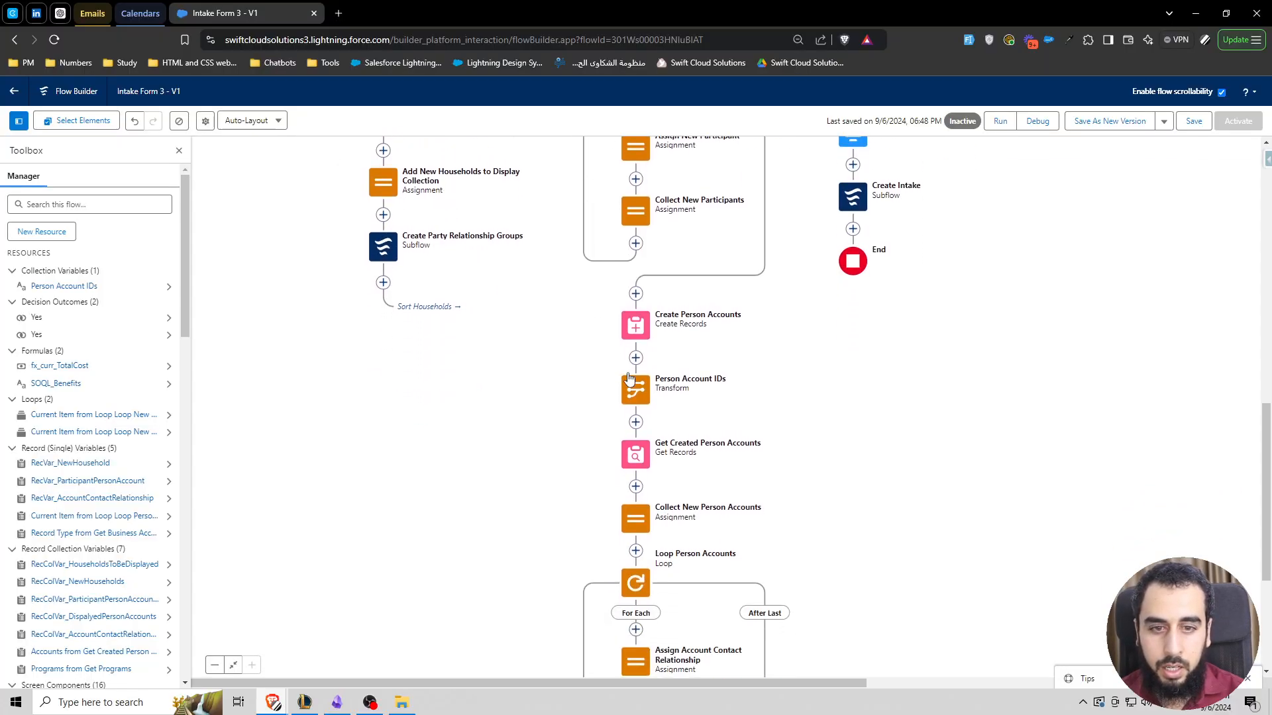
{"action": "scroll", "coordinate": [633, 408], "scroll_direction": "down", "scroll_amount": 4}
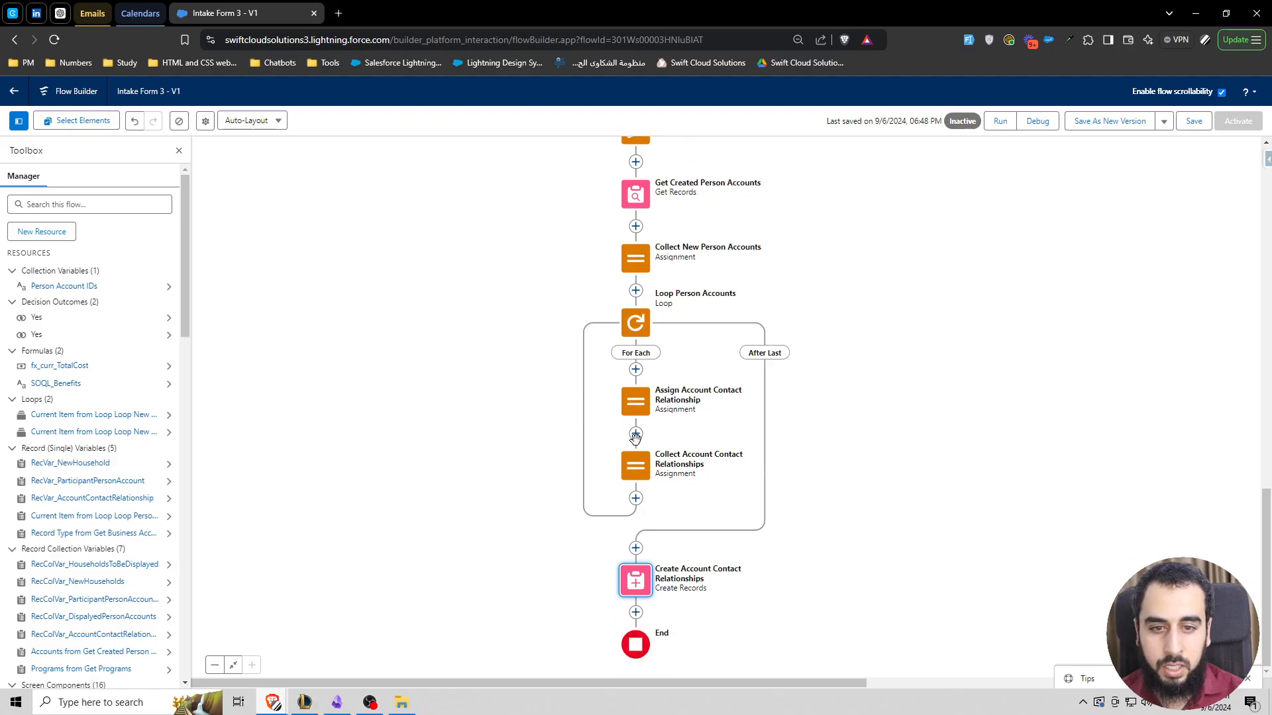
{"action": "scroll", "coordinate": [724, 571], "scroll_direction": "up", "scroll_amount": 1}
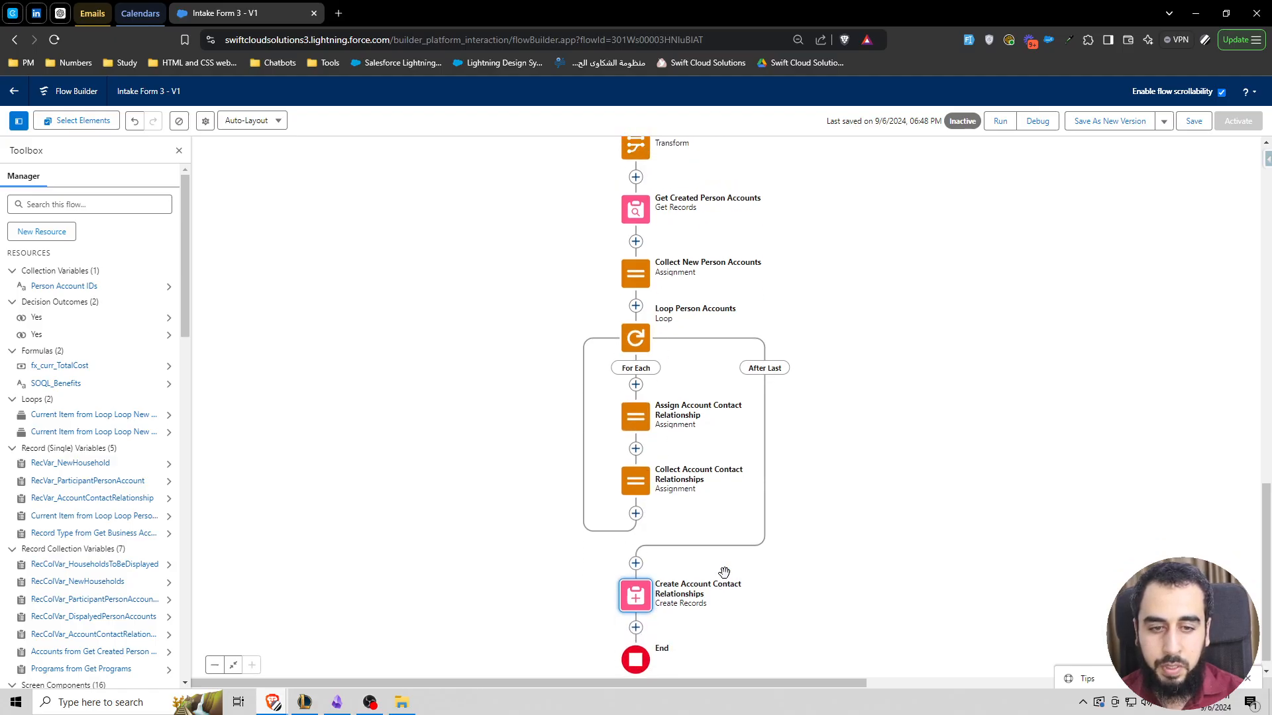
{"action": "scroll", "coordinate": [724, 571], "scroll_direction": "up", "scroll_amount": 5}
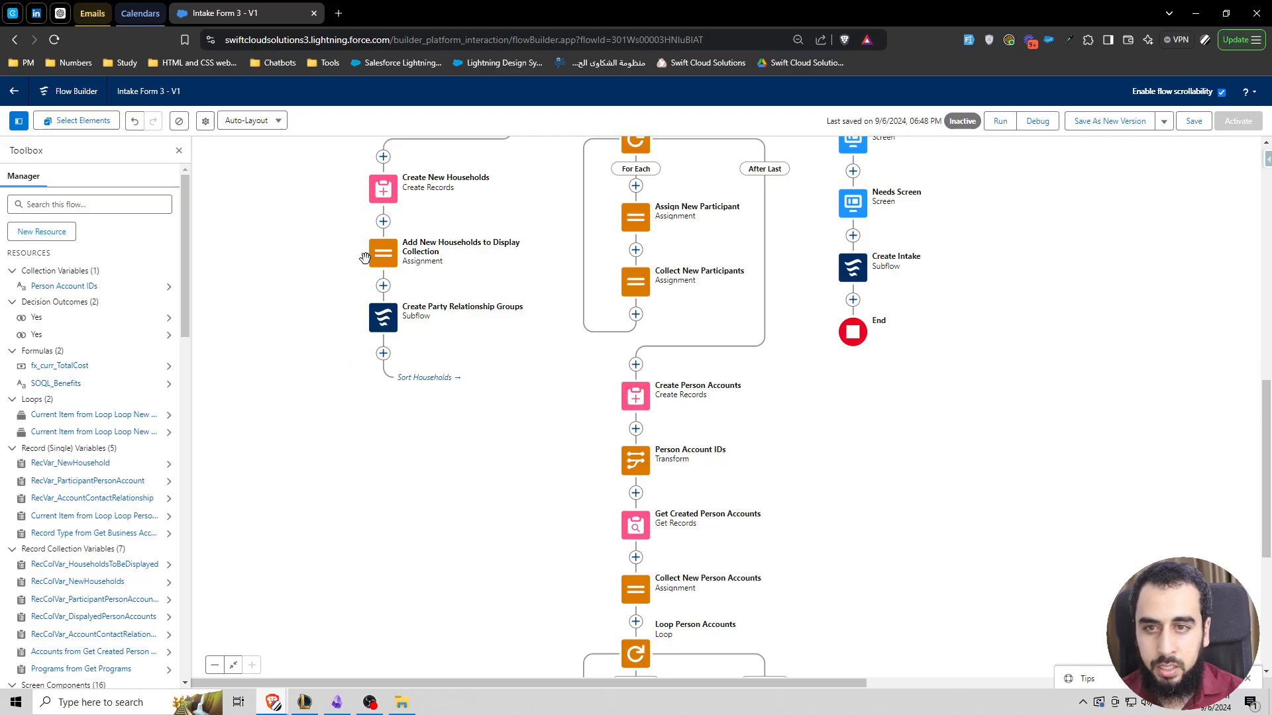
{"action": "scroll", "coordinate": [582, 420], "scroll_direction": "down", "scroll_amount": 4}
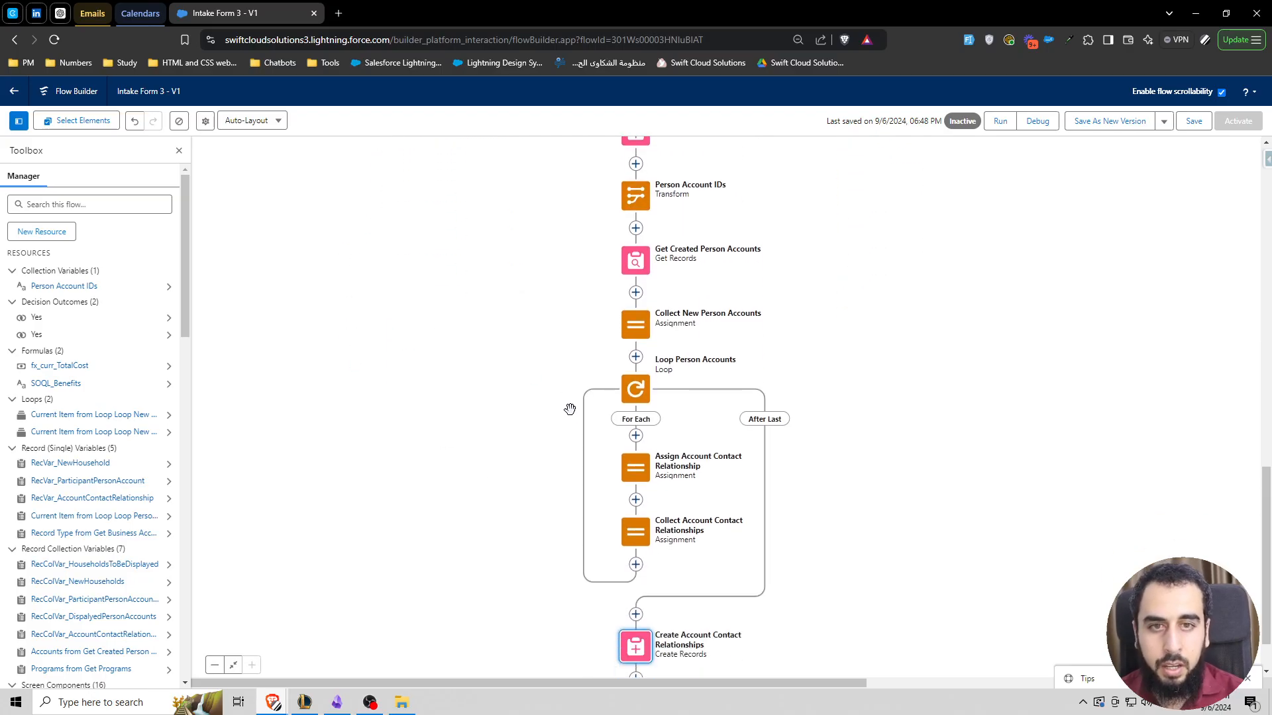
{"action": "scroll", "coordinate": [584, 350], "scroll_direction": "up", "scroll_amount": 1}
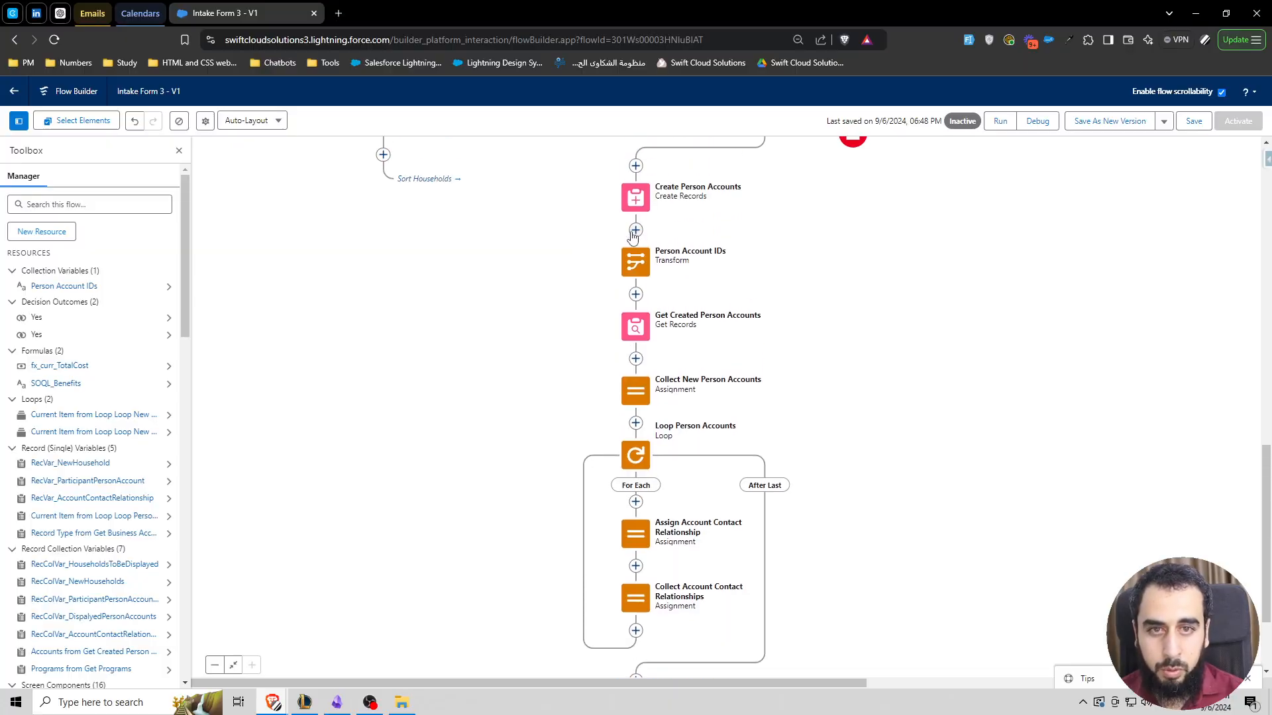
{"action": "scroll", "coordinate": [623, 344], "scroll_direction": "down", "scroll_amount": 2}
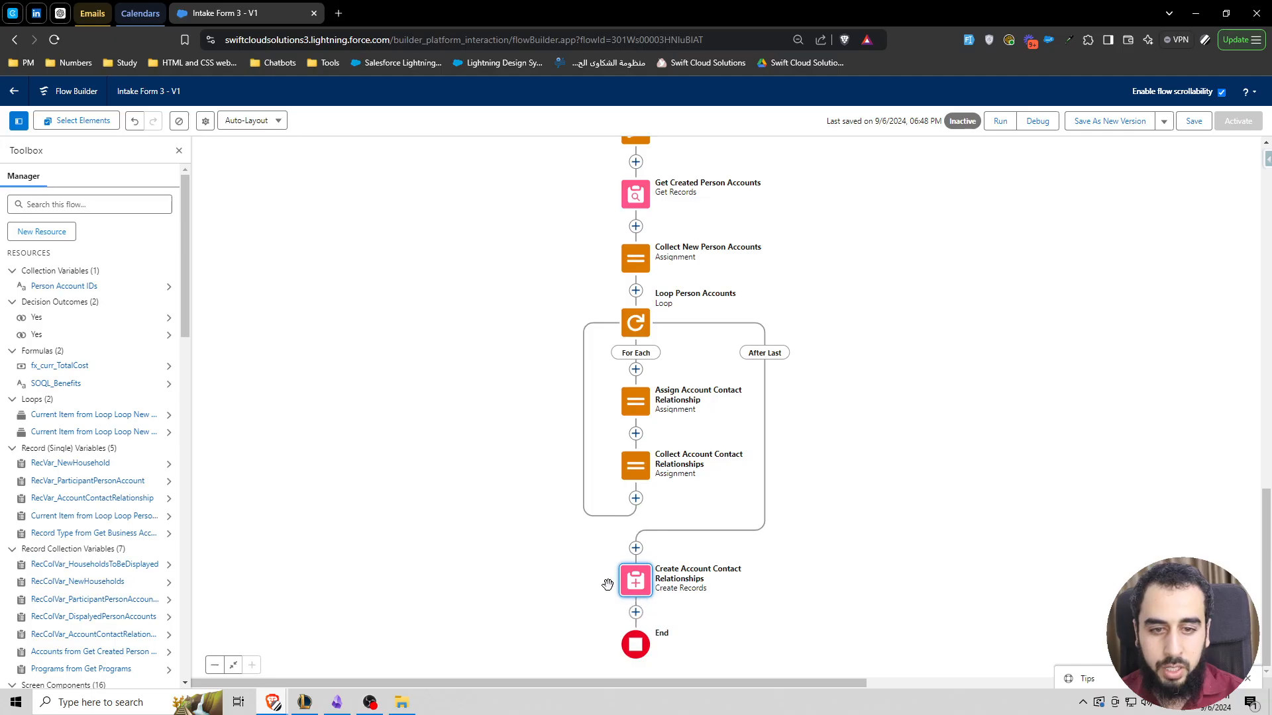
Connect the path after Create Account Contact Relationships back to the existing Select Participant Screen element.
{"action": "left_click", "coordinate": [636, 616]}
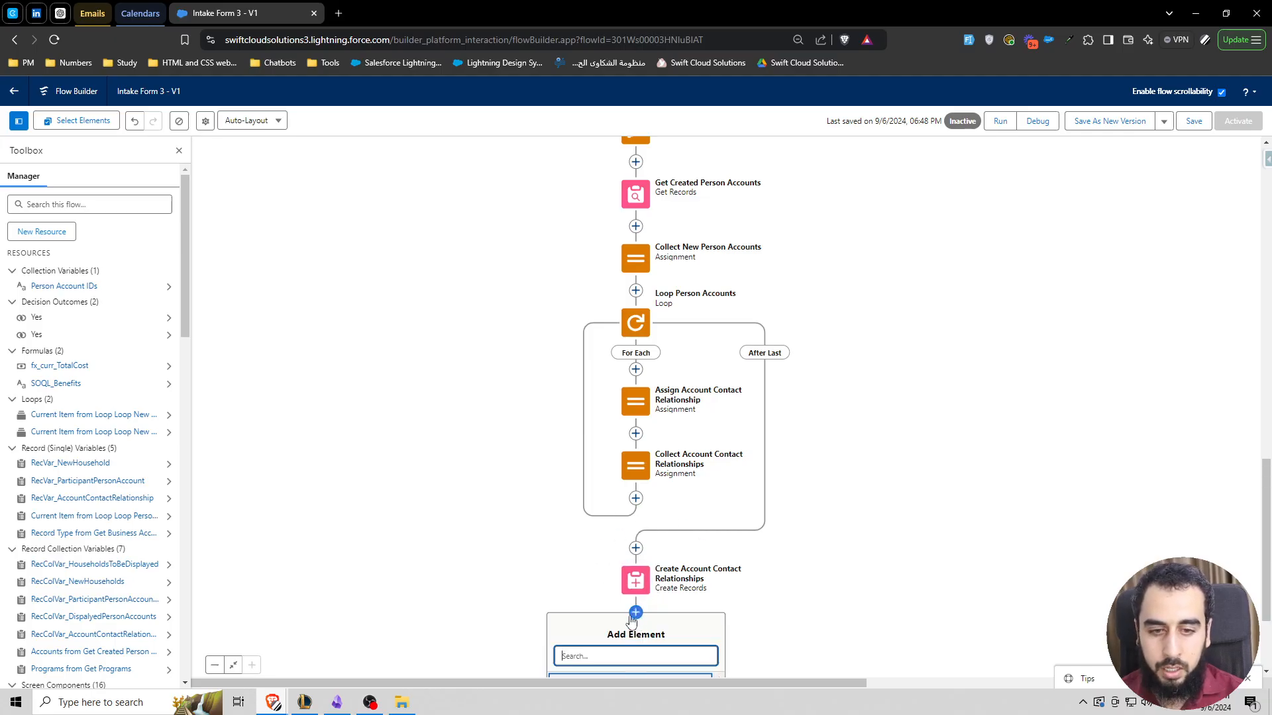
{"action": "left_click", "coordinate": [604, 550]}
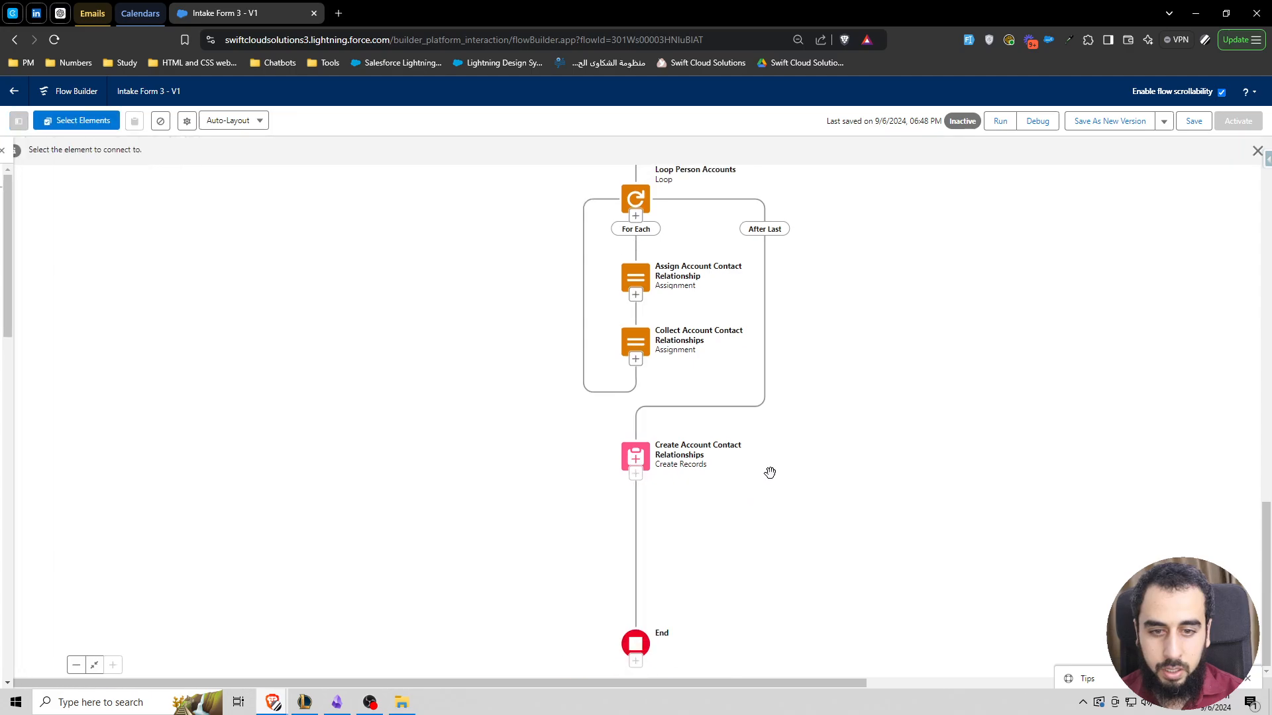
{"action": "scroll", "coordinate": [808, 430], "scroll_direction": "up", "scroll_amount": 10}
{"action": "scroll", "coordinate": [869, 302], "scroll_direction": "up", "scroll_amount": 3}
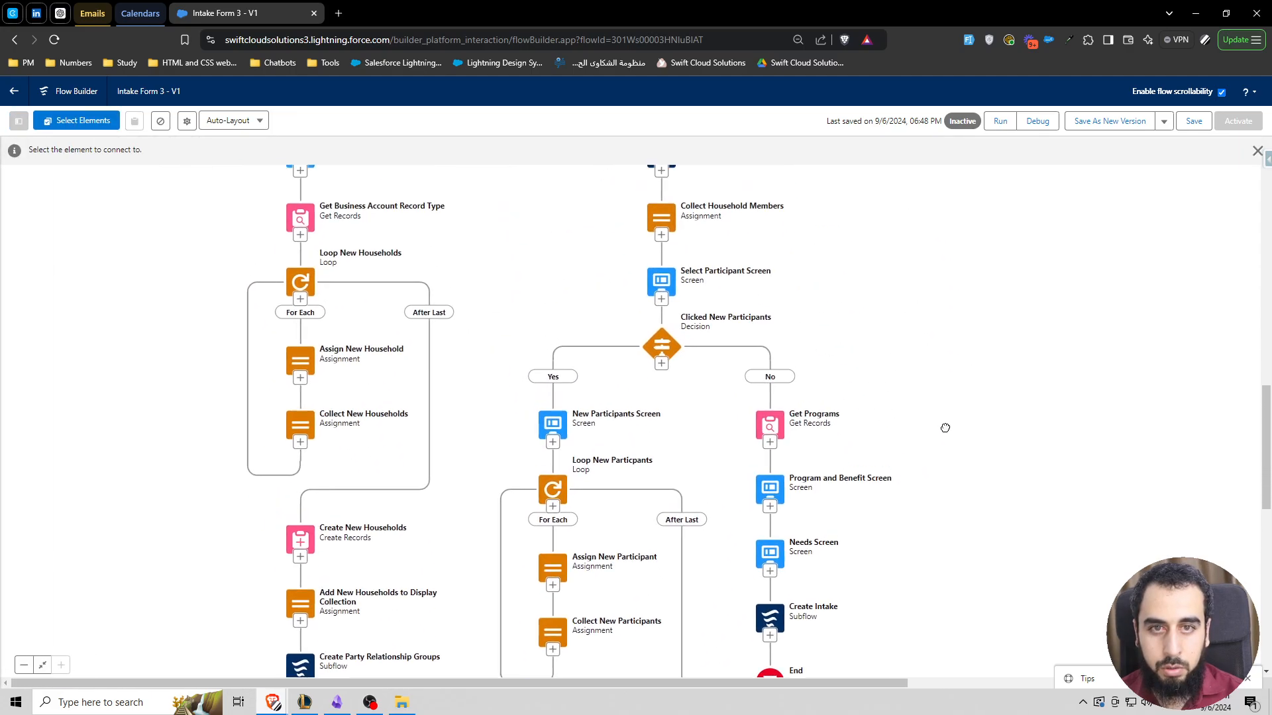
{"action": "left_click", "coordinate": [671, 339]}
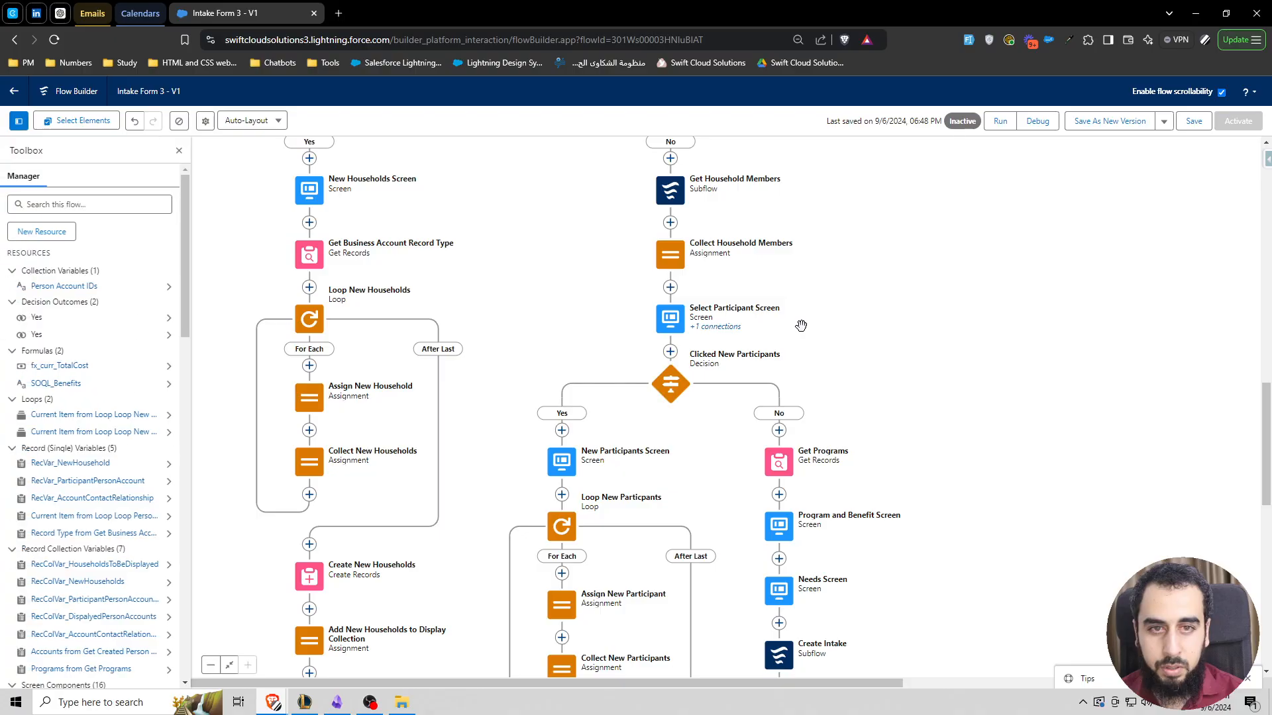
Review the household and participant branches around the new connection and save the flow.
{"action": "left_click_drag", "start_coordinate": [944, 449], "coordinate": [946, 489]}
{"action": "left_click_drag", "start_coordinate": [918, 328], "coordinate": [859, 358]}
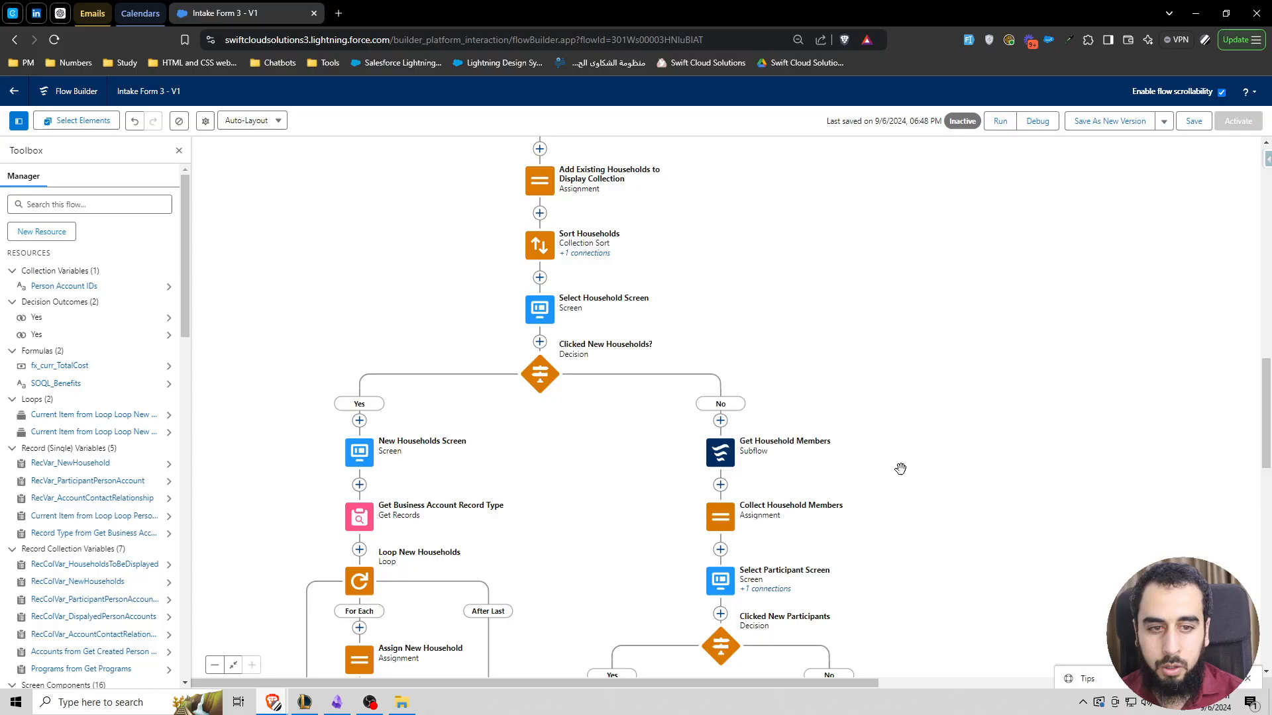
{"action": "left_click_drag", "start_coordinate": [900, 468], "coordinate": [906, 337]}
{"action": "scroll", "coordinate": [924, 417], "scroll_direction": "down", "scroll_amount": 2}
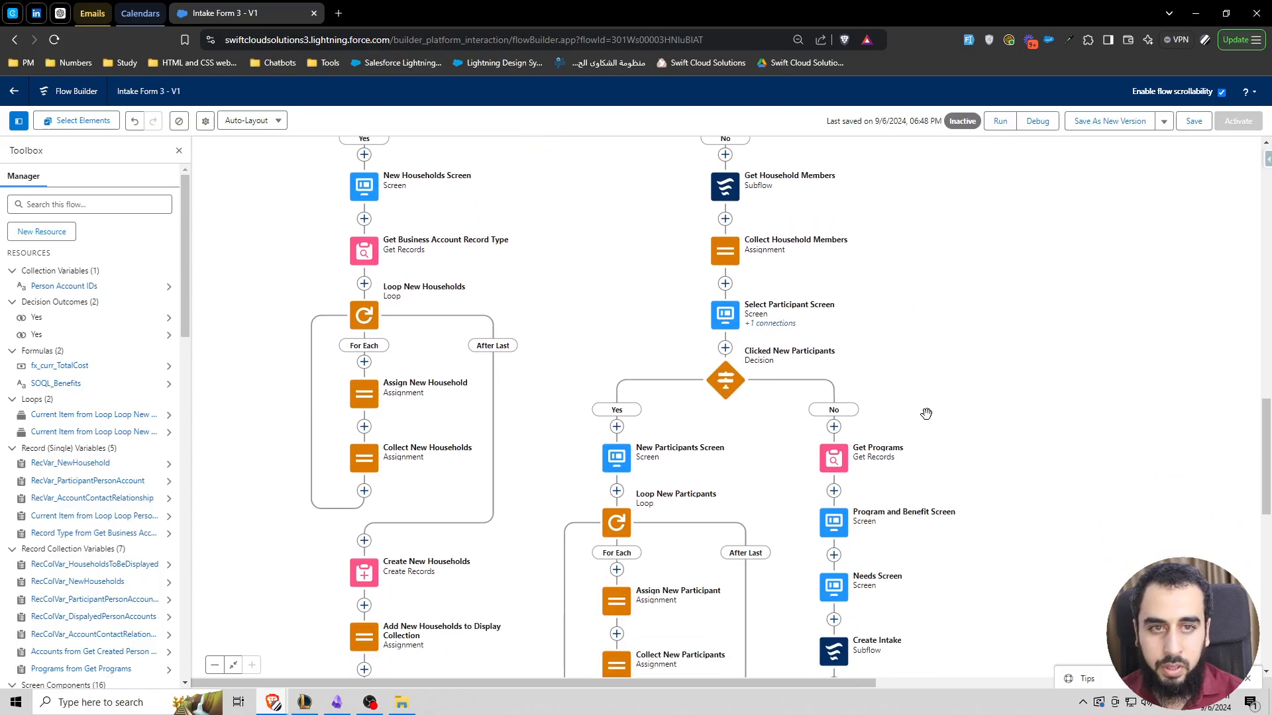
{"action": "scroll", "coordinate": [926, 415], "scroll_direction": "up", "scroll_amount": 1}
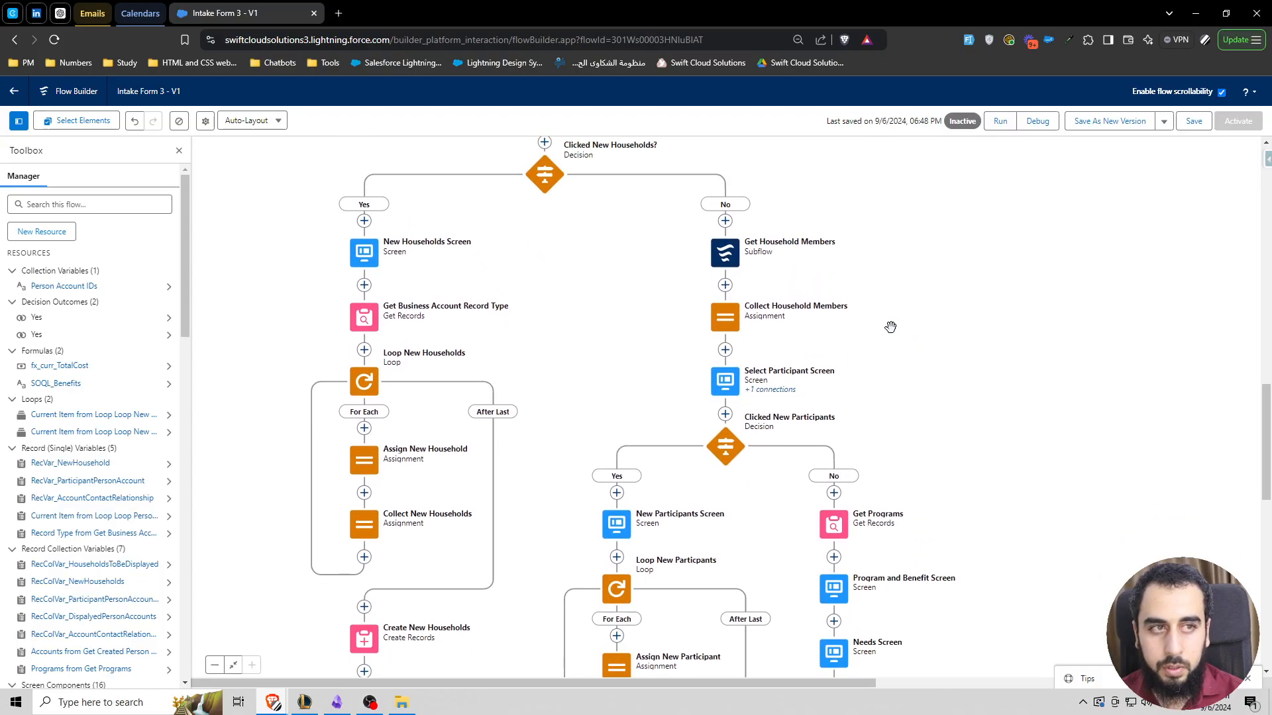
{"action": "left_click", "coordinate": [1193, 122]}
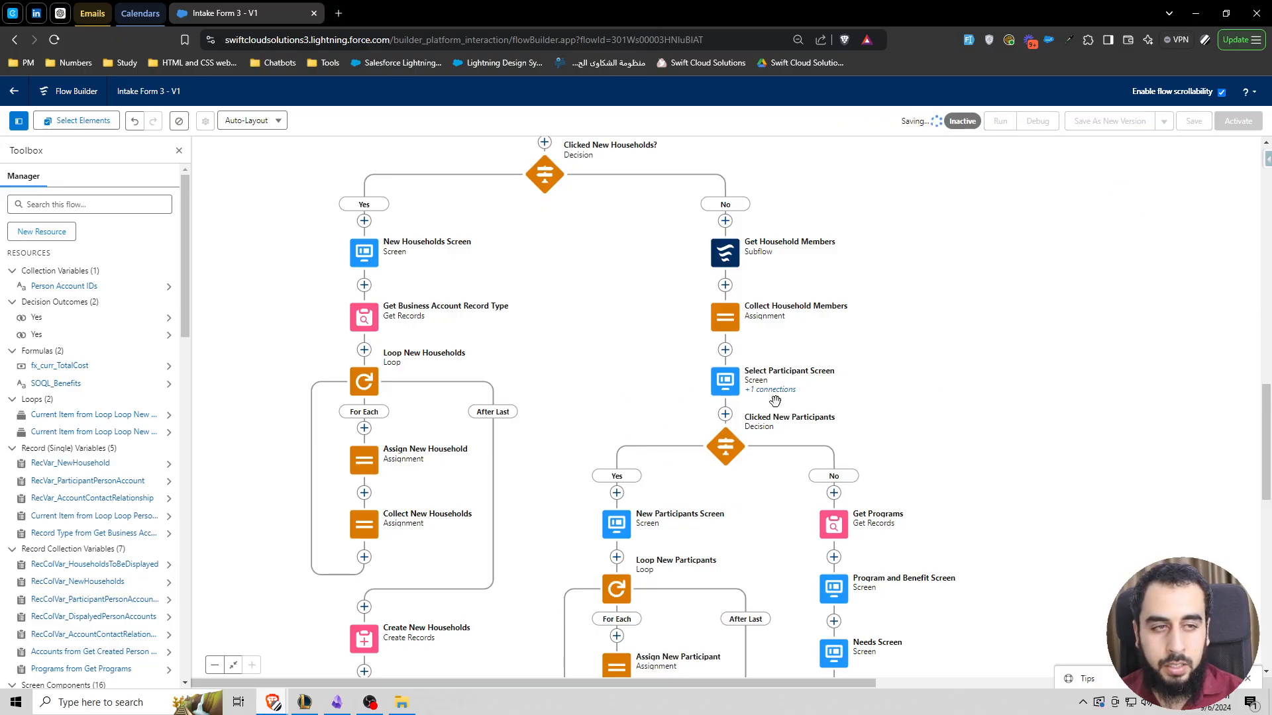
Run the flow in debug mode and continue with the Alpha 01 household selected.
{"action": "left_click", "coordinate": [1037, 122]}
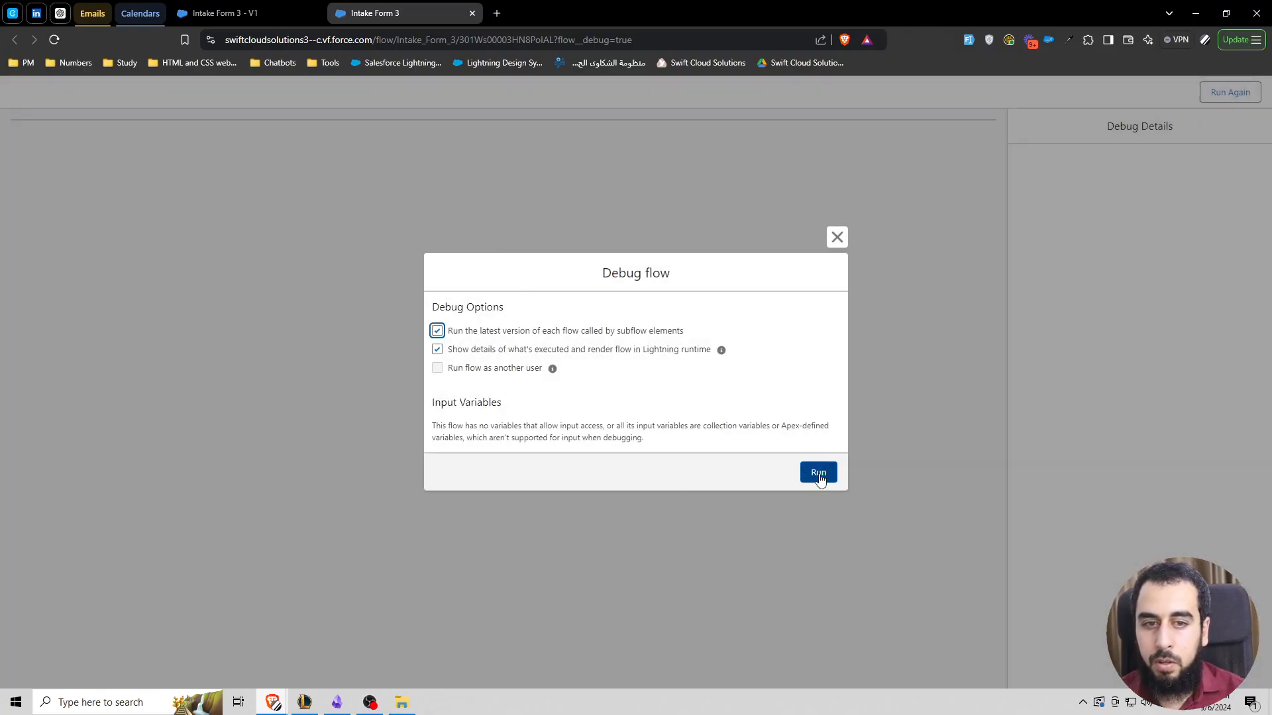
{"action": "left_click", "coordinate": [819, 473]}
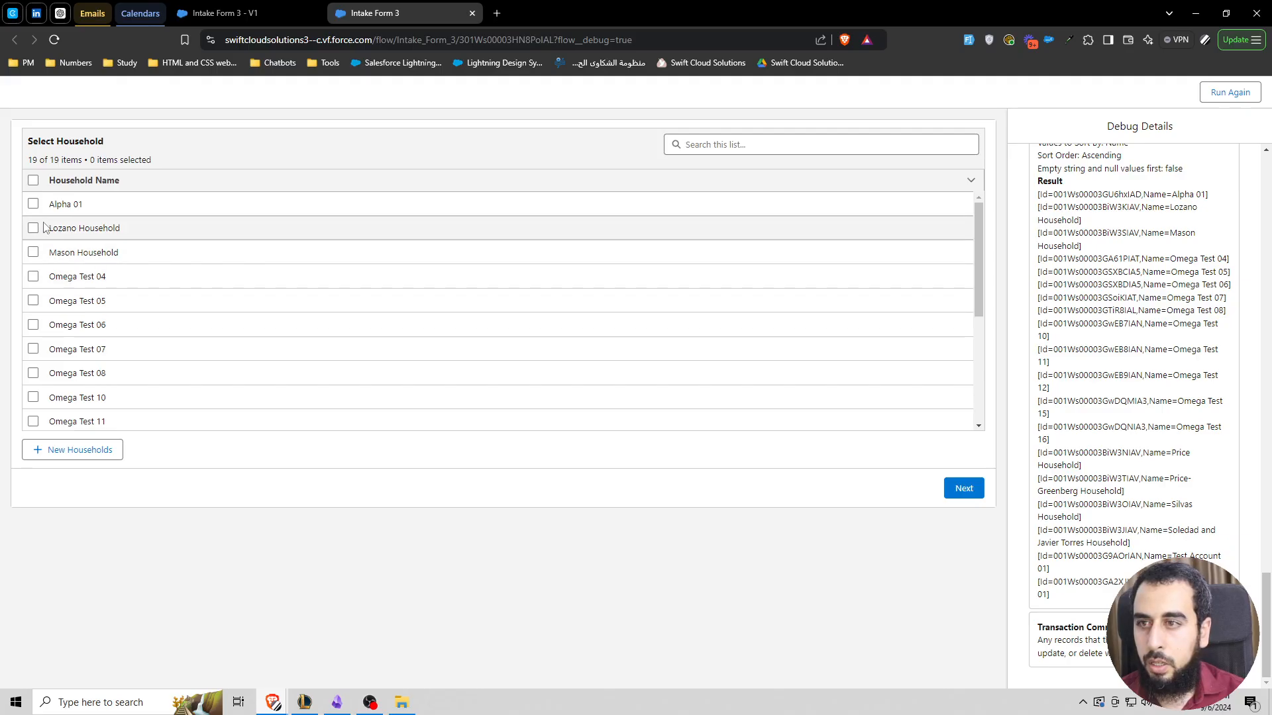
{"action": "left_click", "coordinate": [33, 204]}
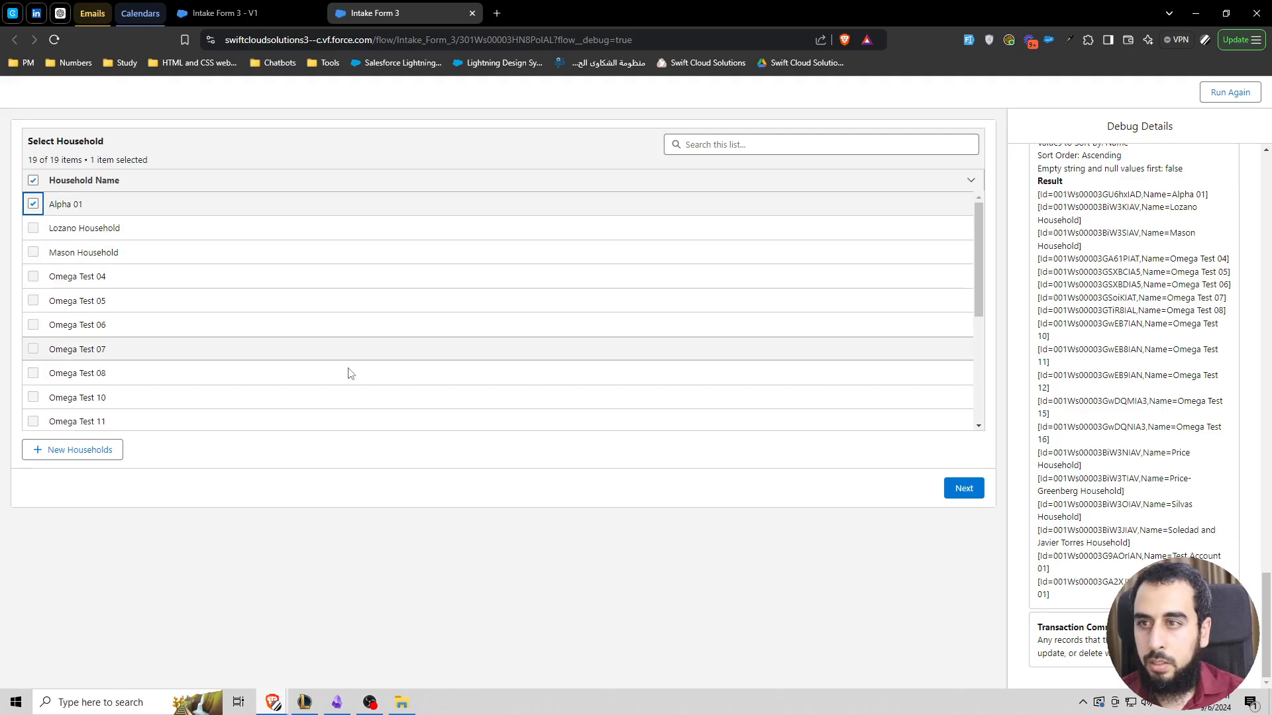
{"action": "left_click", "coordinate": [962, 489]}
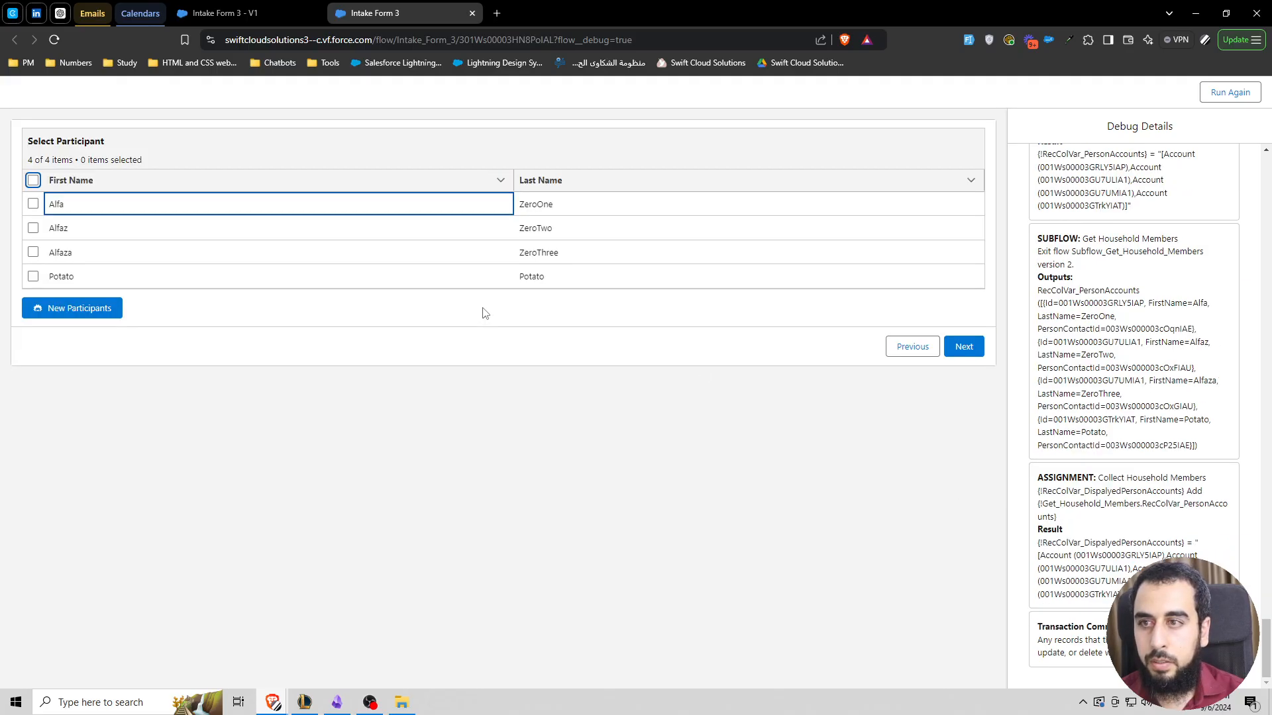
Start adding new participants and enter India 01 as both first and last name of the first one.
{"action": "left_click", "coordinate": [106, 309]}
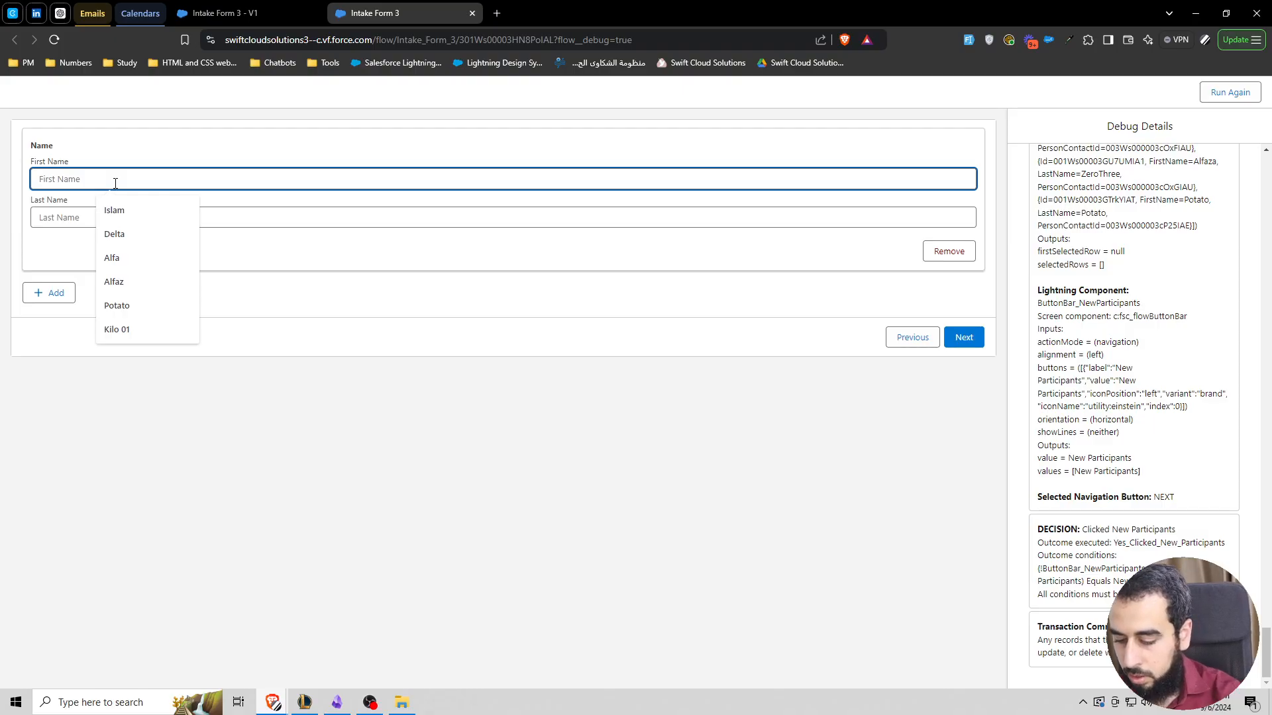
{"action": "type", "text": "India"}
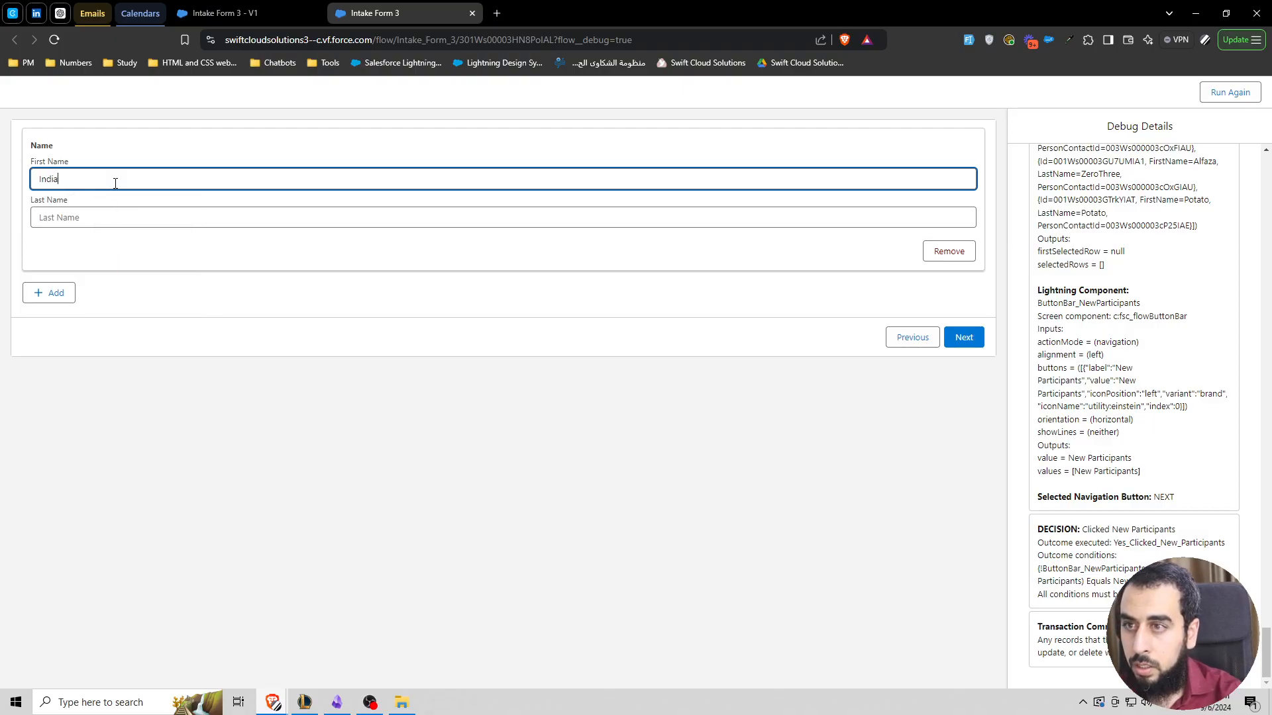
{"action": "type", "text": " 01"}
{"action": "key", "text": "ctrl+a"}
{"action": "key", "text": "ctrl+c"}
{"action": "left_click", "coordinate": [88, 221]}
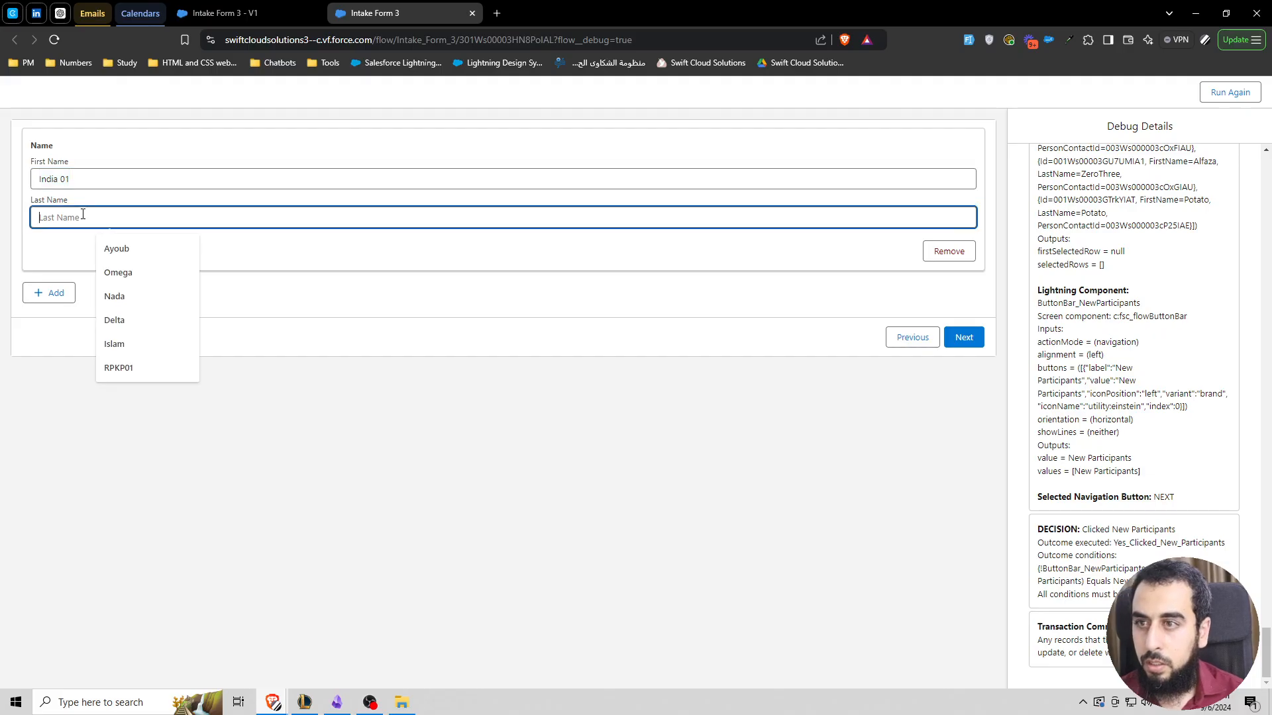
{"action": "key", "text": "ctrl+v"}
Add a second participant with India 02 as first and last name, and submit both new participants.
{"action": "left_click", "coordinate": [53, 292]}
{"action": "left_click", "coordinate": [110, 331]}
{"action": "key", "text": "ctrl+v"}
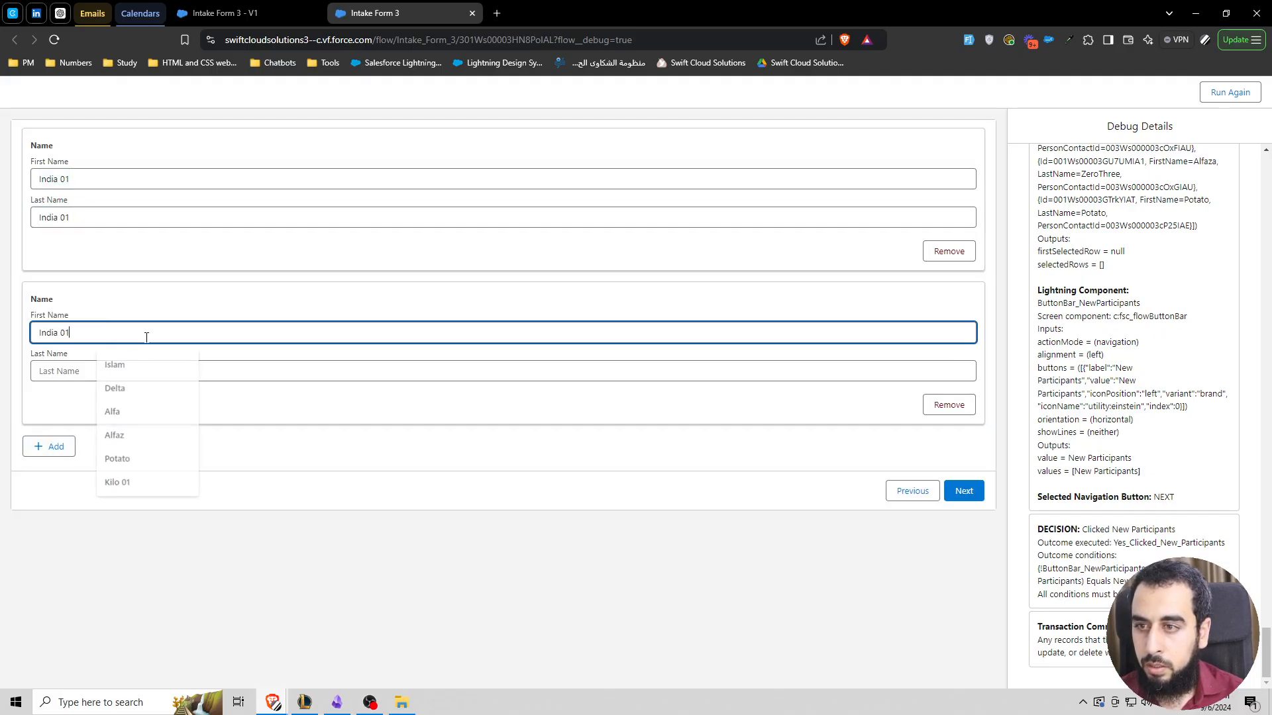
{"action": "left_click", "coordinate": [159, 371]}
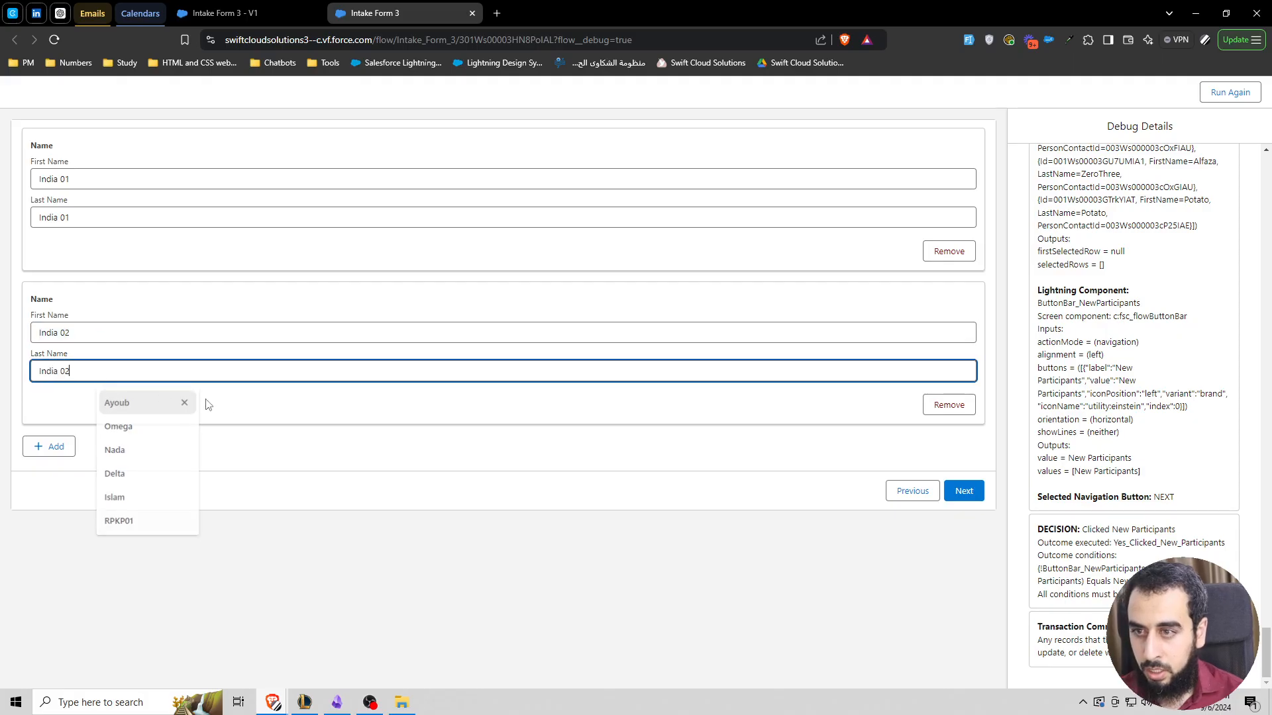
{"action": "type", "text": "India 02"}
{"action": "left_click", "coordinate": [965, 497]}
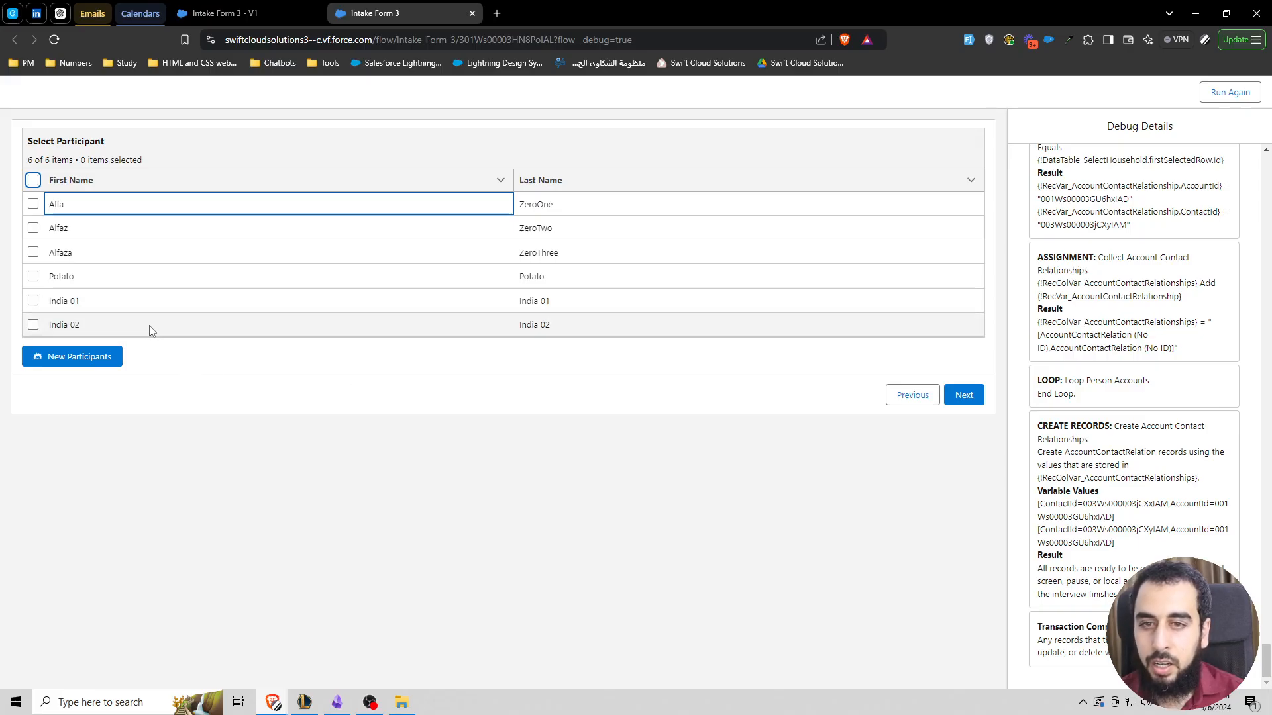
{"action": "left_click", "coordinate": [516, 453]}
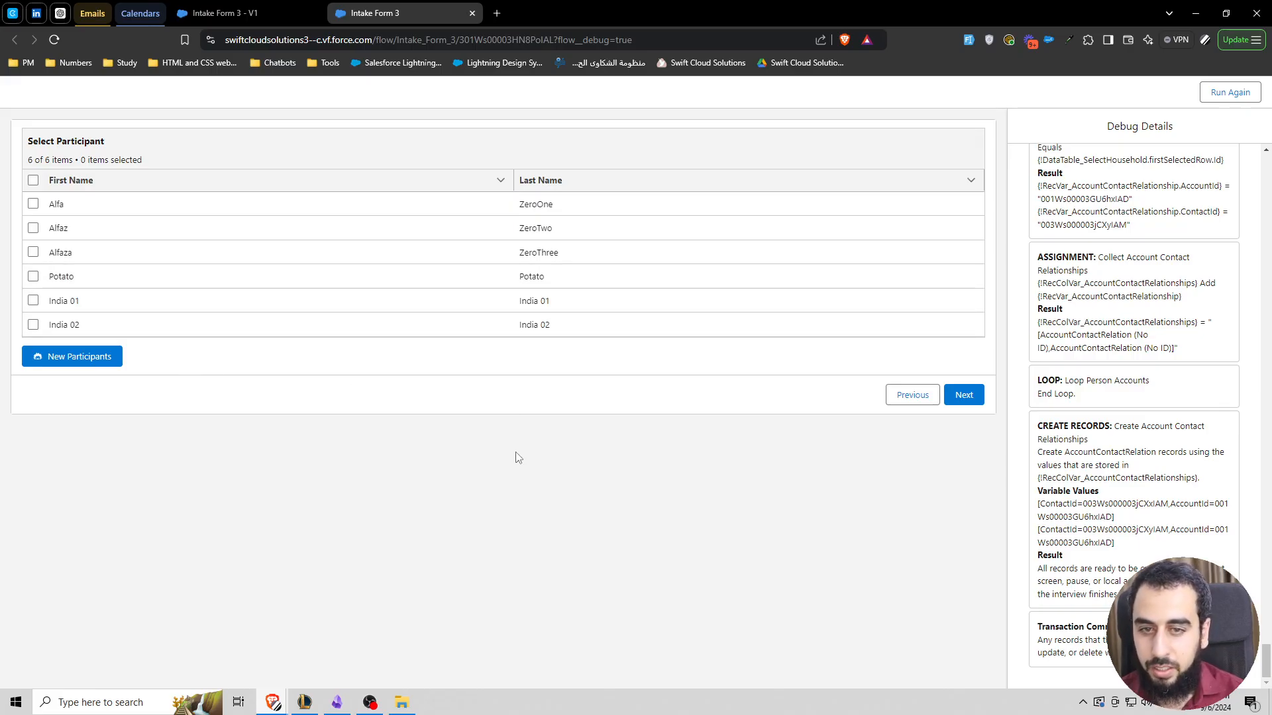